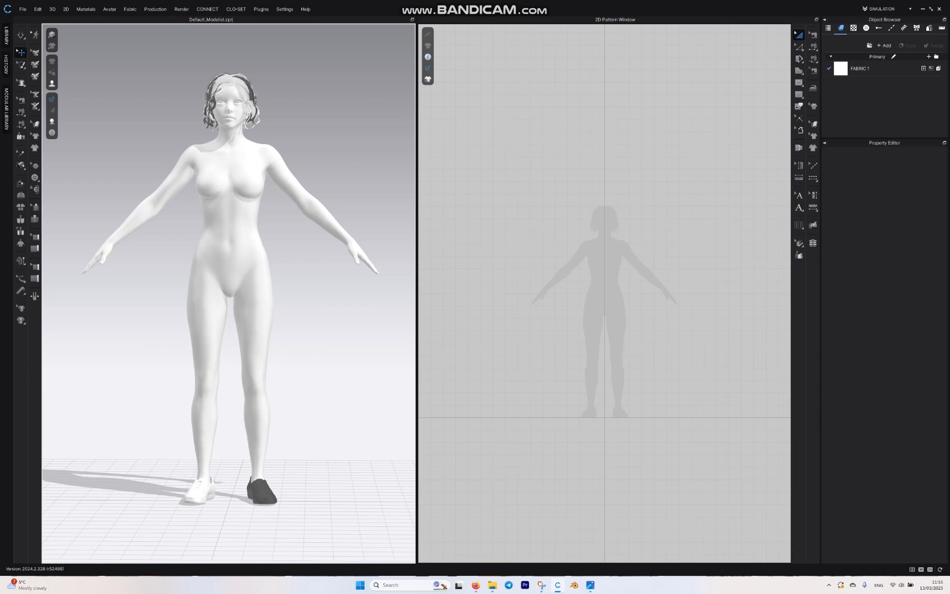
# Step: With the Polygon tool, start a half bodice pattern: curved neckline, centre line about 57 cm long and hem about 24 cm wide
pyautogui.scroll(5, 635, 303)
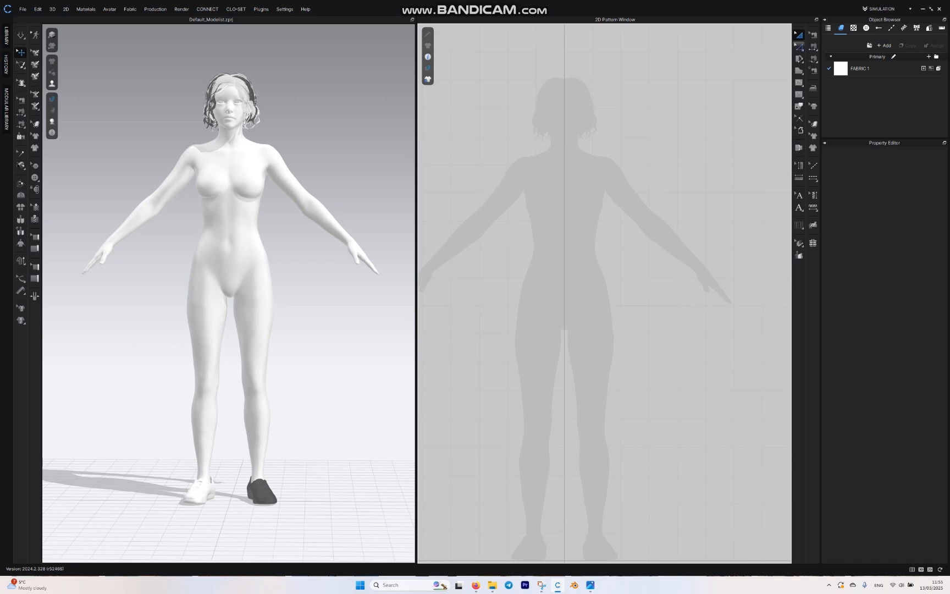
pyautogui.click(798, 70)
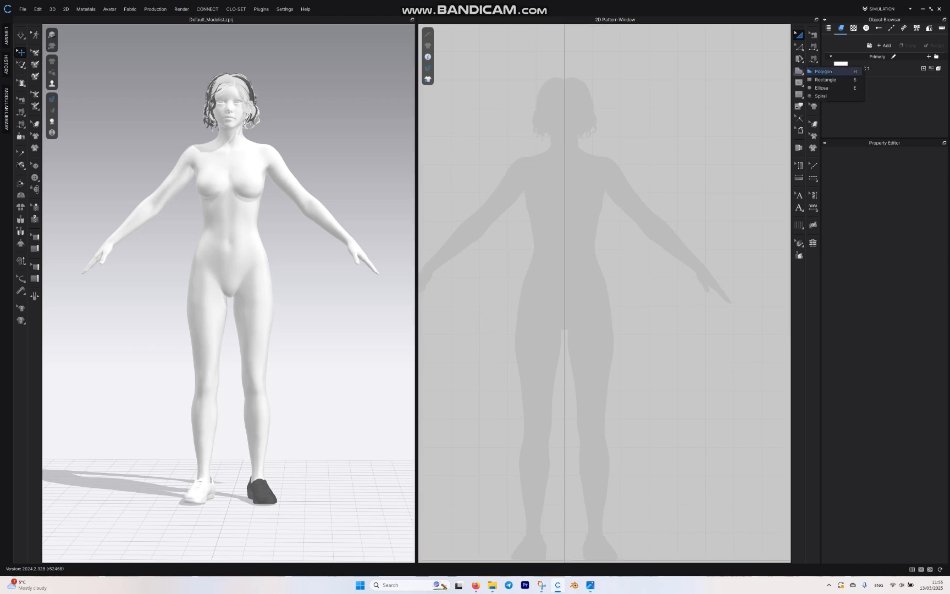
pyautogui.click(823, 72)
pyautogui.scroll(6, 599, 164)
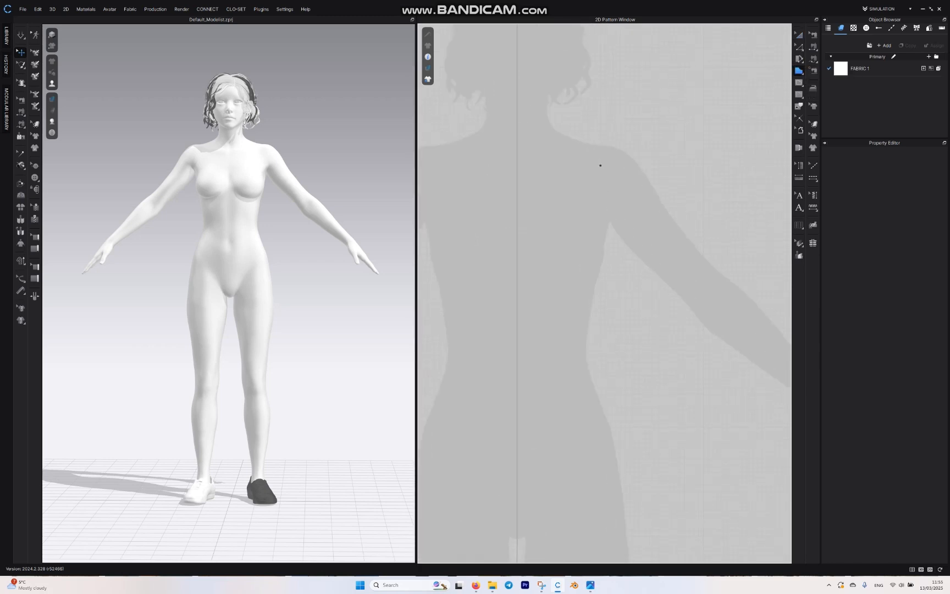
pyautogui.scroll(2, 590, 178)
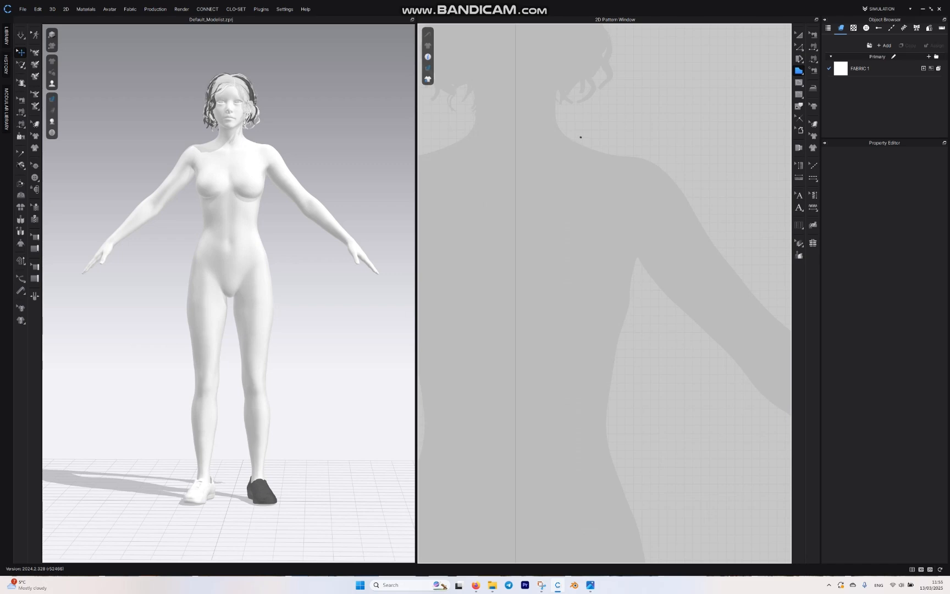
pyautogui.moveTo(583, 129); pyautogui.dragTo(577, 158)
pyautogui.click(515, 153)
pyautogui.moveTo(537, 559); pyautogui.dragTo(534, 337, button='middle')
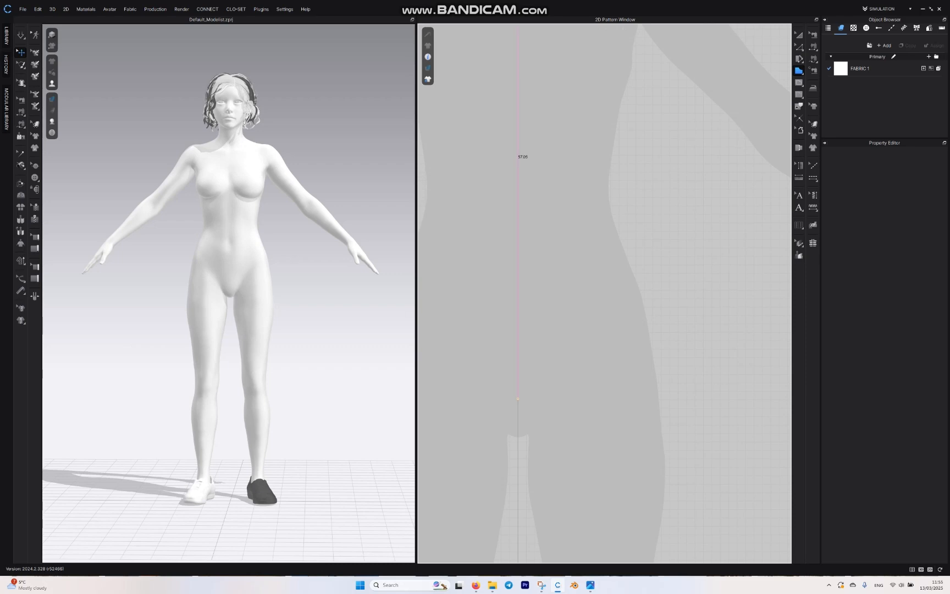
pyautogui.click(517, 398)
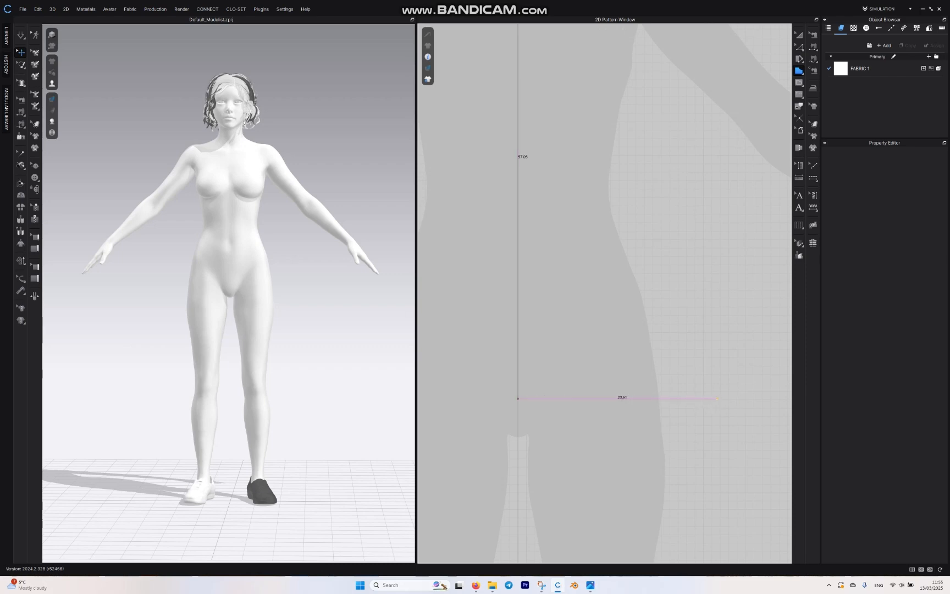
pyautogui.click(717, 398)
# Step: Complete the half bodice with a side seam of about 36 cm, an armhole line of about 18 cm and a closing shoulder line
pyautogui.moveTo(691, 235); pyautogui.dragTo(623, 325, button='middle')
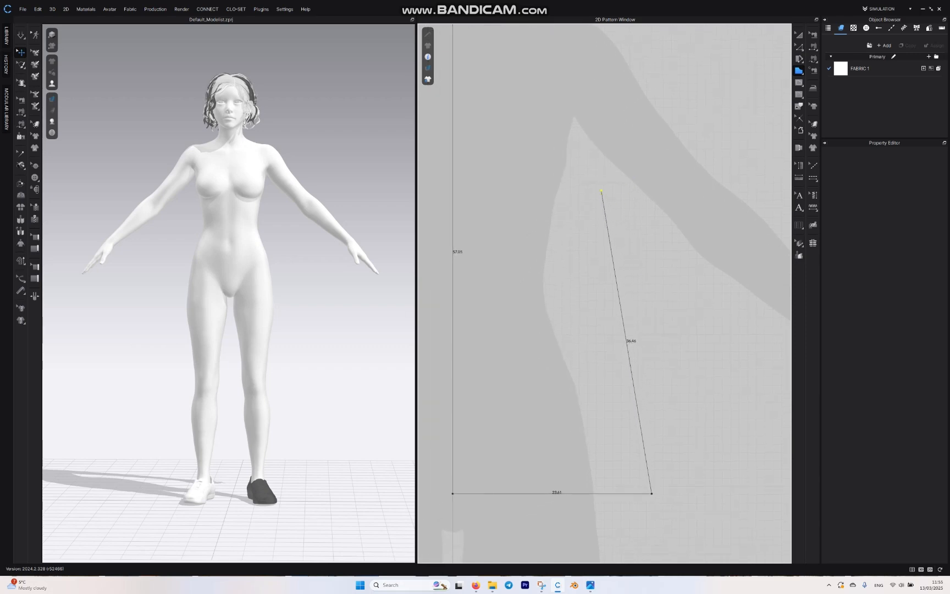
pyautogui.click(600, 191)
pyautogui.moveTo(632, 89); pyautogui.dragTo(632, 268, button='middle')
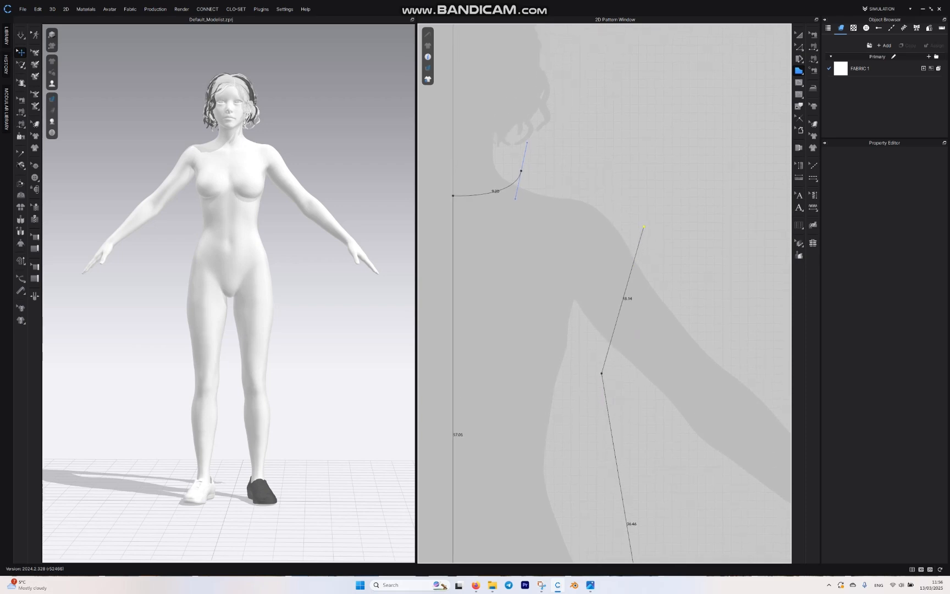
pyautogui.click(643, 226)
pyautogui.doubleClick(521, 171)
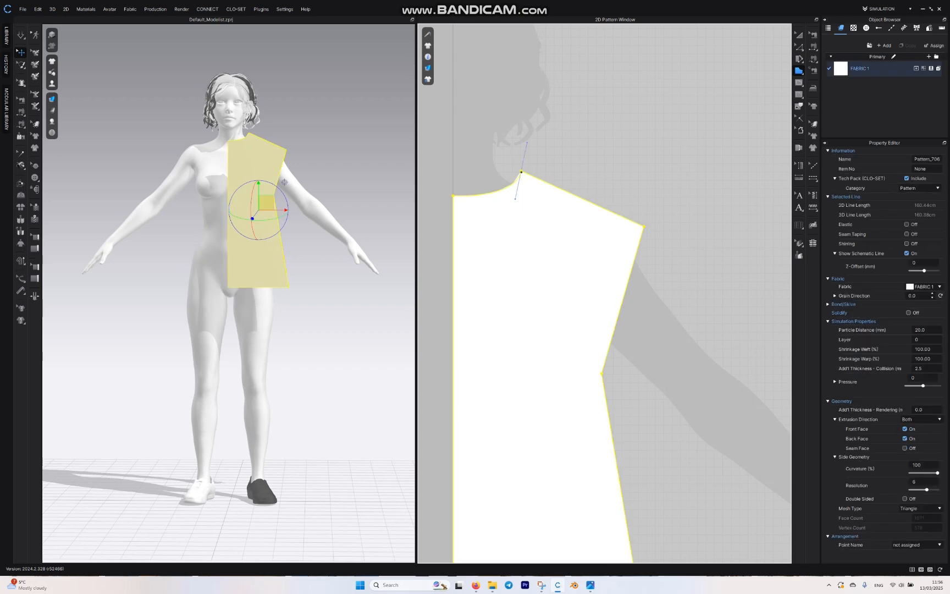
pyautogui.moveTo(780, 92); pyautogui.dragTo(727, 151, button='middle')
pyautogui.press('a')
pyautogui.scroll(-3, 649, 243)
pyautogui.scroll(-2, 644, 297)
pyautogui.moveTo(645, 297); pyautogui.dragTo(644, 188, button='middle')
pyautogui.scroll(3, 644, 189)
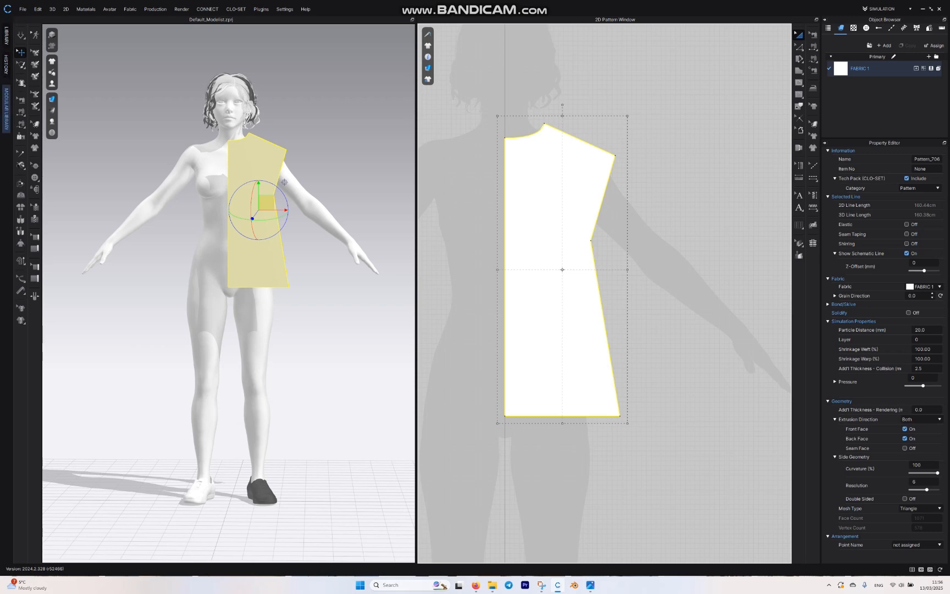
# Step: Add the women's Basic, Shirts Drop Shoulder front body, back body and sleeves from the modular library
pyautogui.click(6, 109)
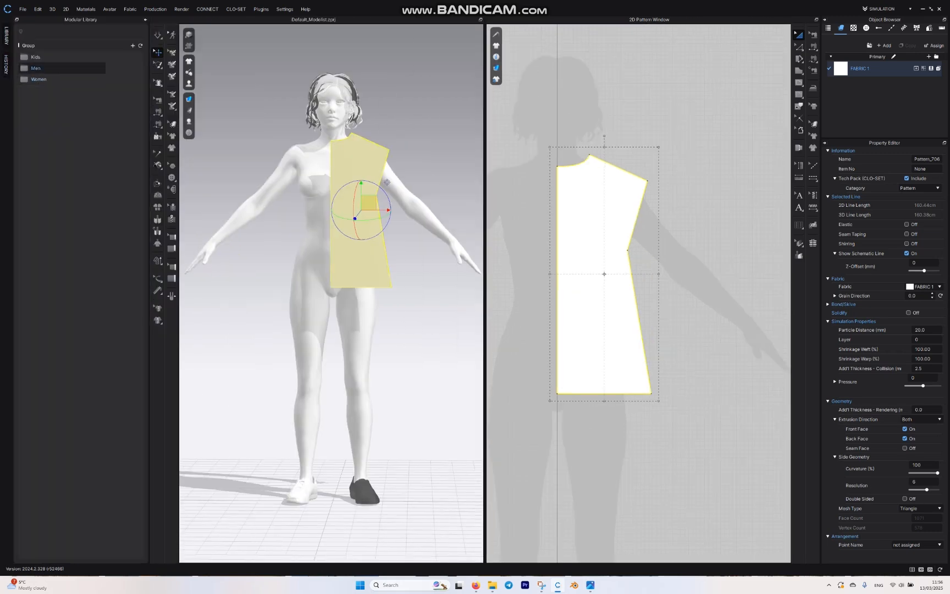
pyautogui.doubleClick(38, 79)
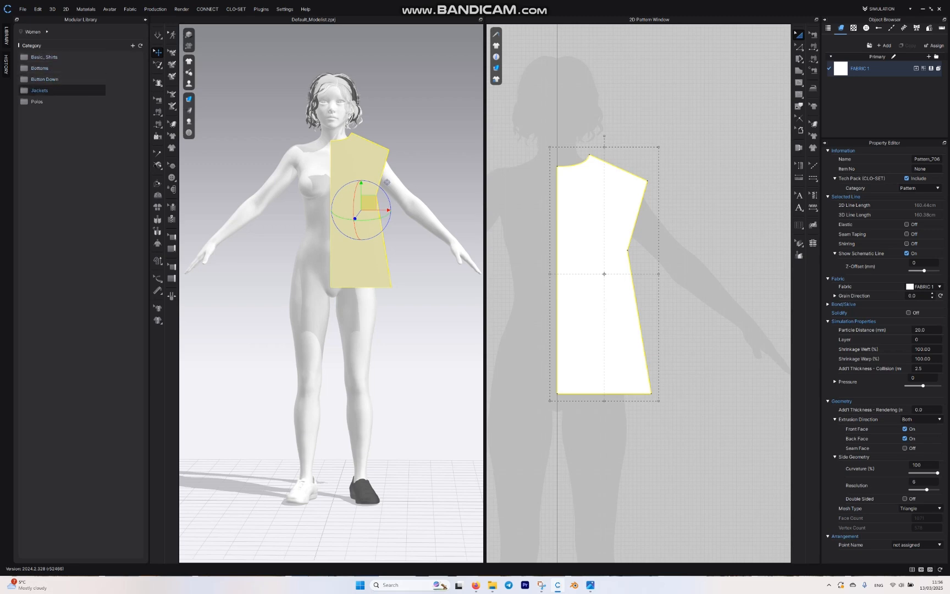
pyautogui.doubleClick(44, 57)
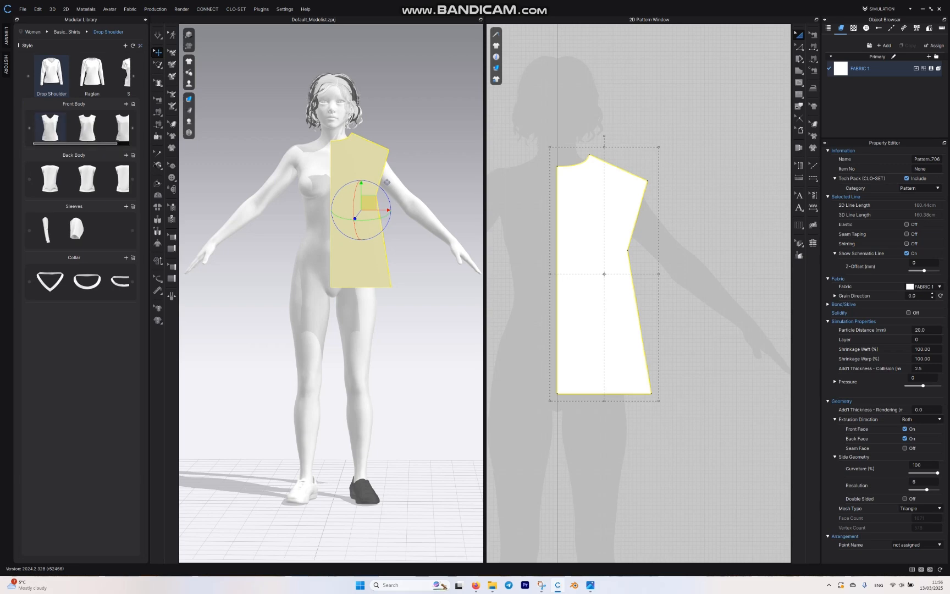
pyautogui.click(50, 127)
pyautogui.click(50, 177)
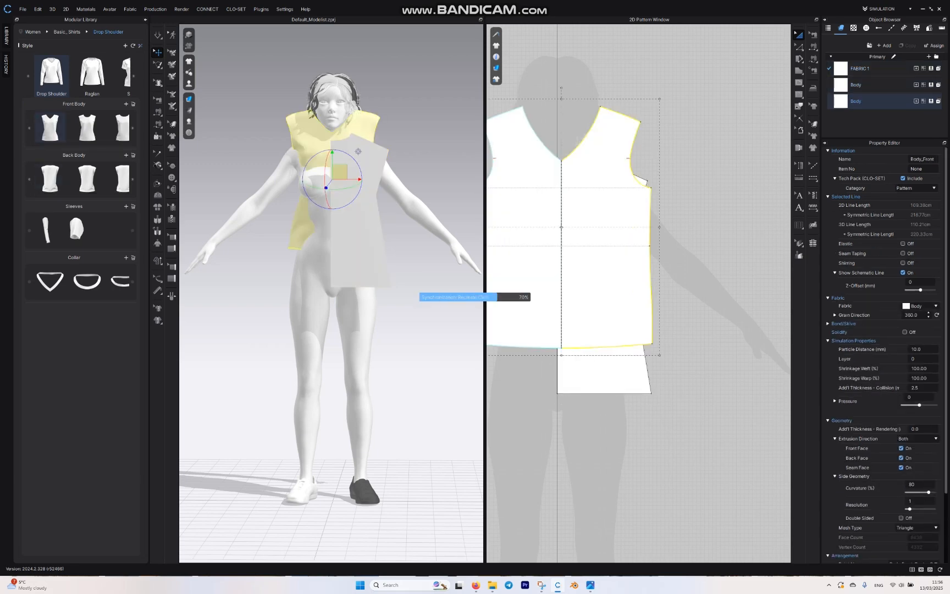
pyautogui.click(46, 229)
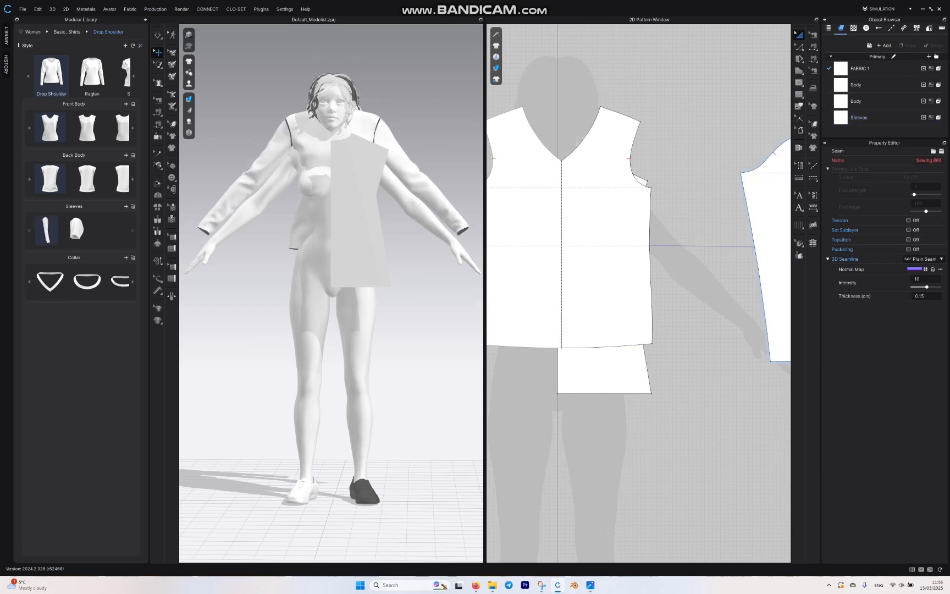
pyautogui.click(145, 20)
# Step: Undo the addition of the modular sleeves, back body and front body
pyautogui.scroll(-4, 441, 125)
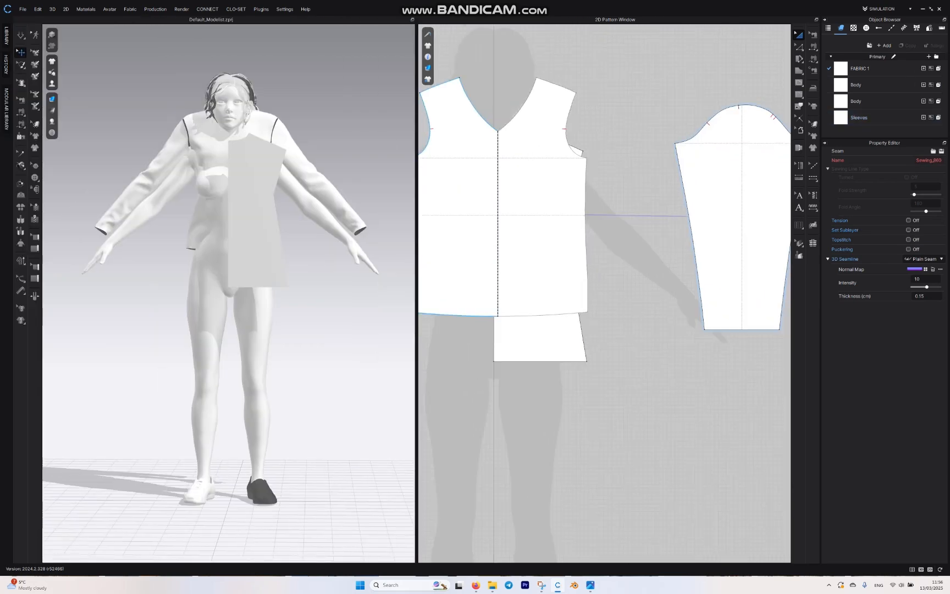
pyautogui.scroll(-5, 515, 199)
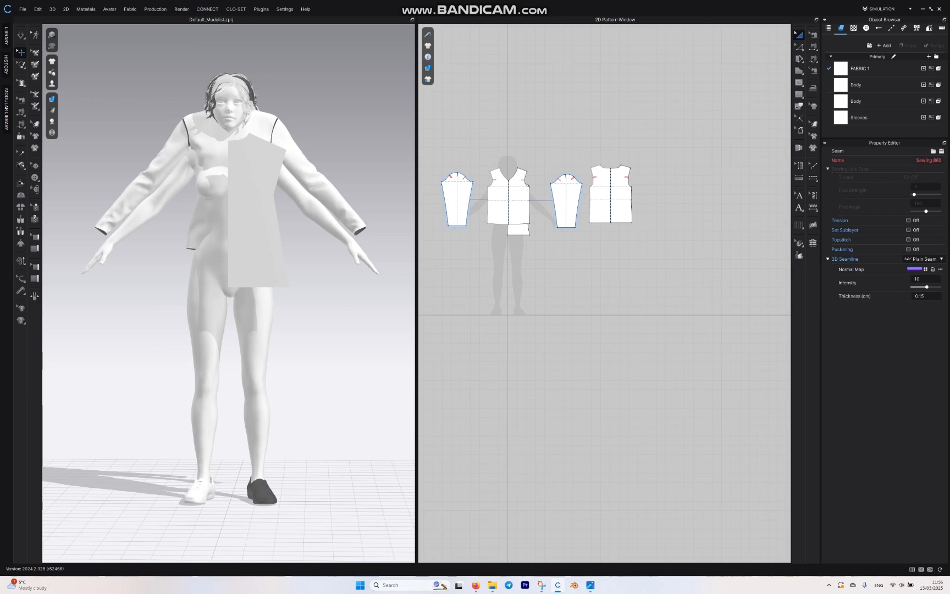
pyautogui.hotkey('ctrl', 'z')
pyautogui.hotkey('ctrl', 'z')
pyautogui.hotkey('ctrl', 'z')
pyautogui.hotkey('ctrl', 'z')
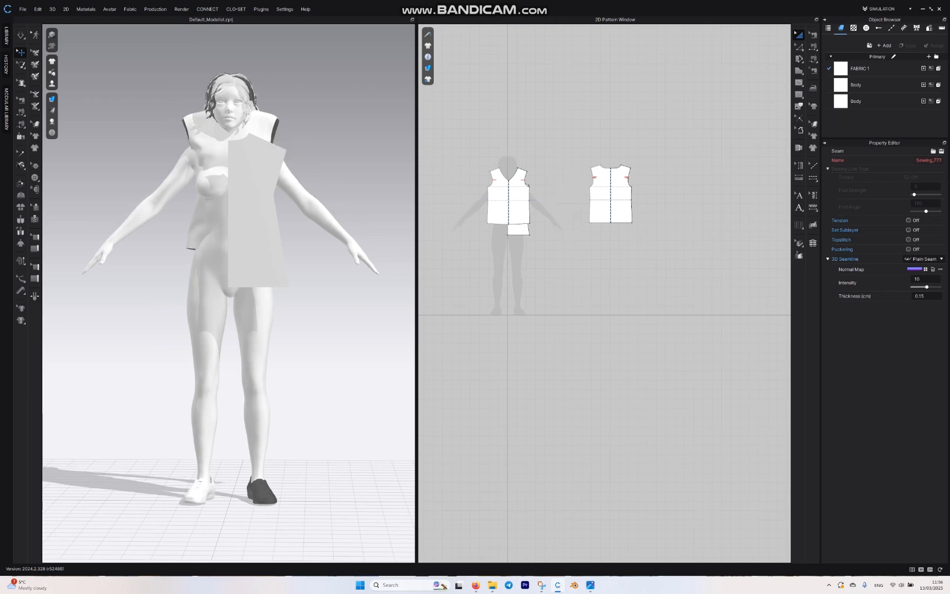
pyautogui.scroll(8, 488, 199)
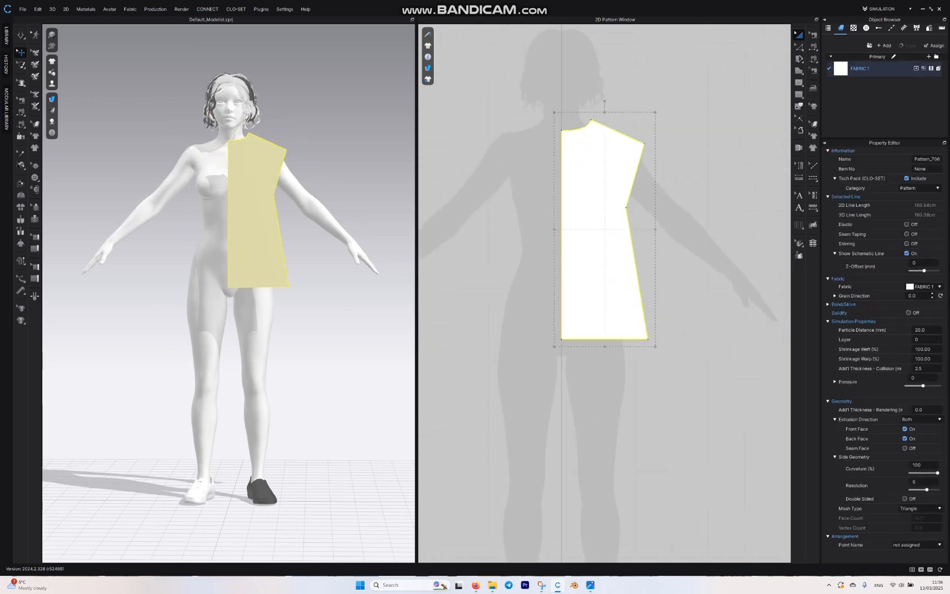
# Step: Create a Symmetric Pattern (with Sewing) of the half bodice and place it across the centre line to complete the front
pyautogui.moveTo(594, 199); pyautogui.dragTo(661, 186, button='middle')
pyautogui.scroll(4, 586, 180)
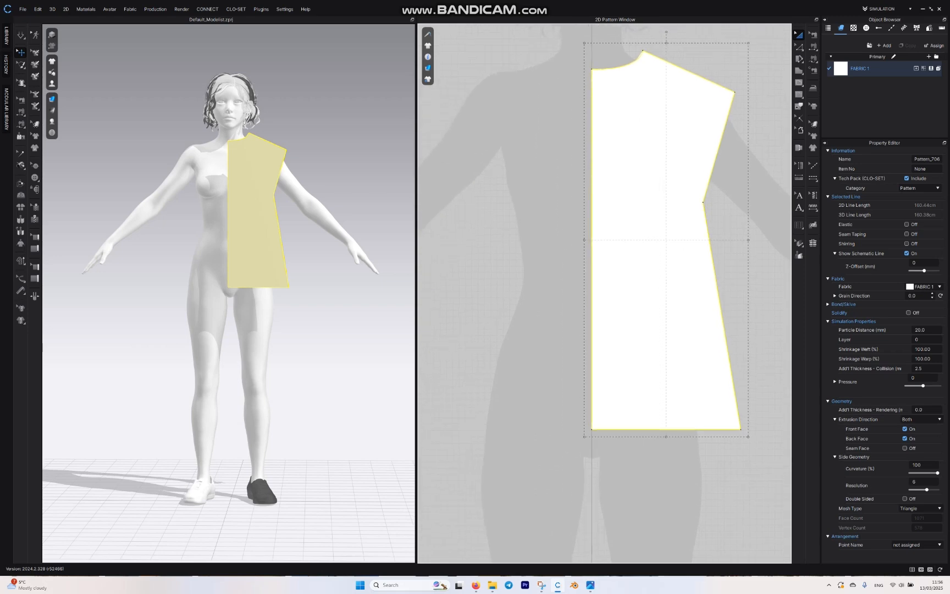
pyautogui.rightClick(671, 129)
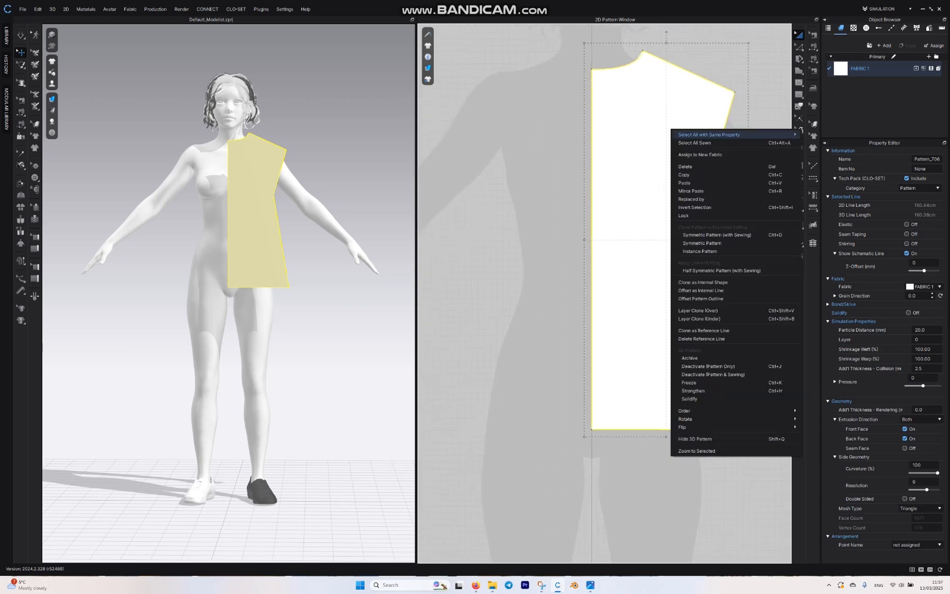
pyautogui.click(714, 234)
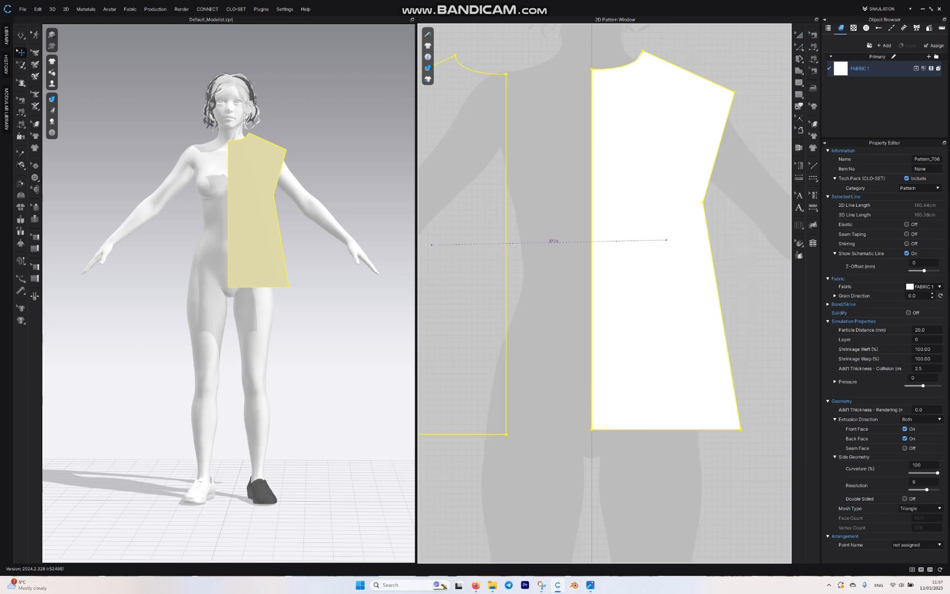
pyautogui.click(503, 238)
pyautogui.scroll(-4, 533, 248)
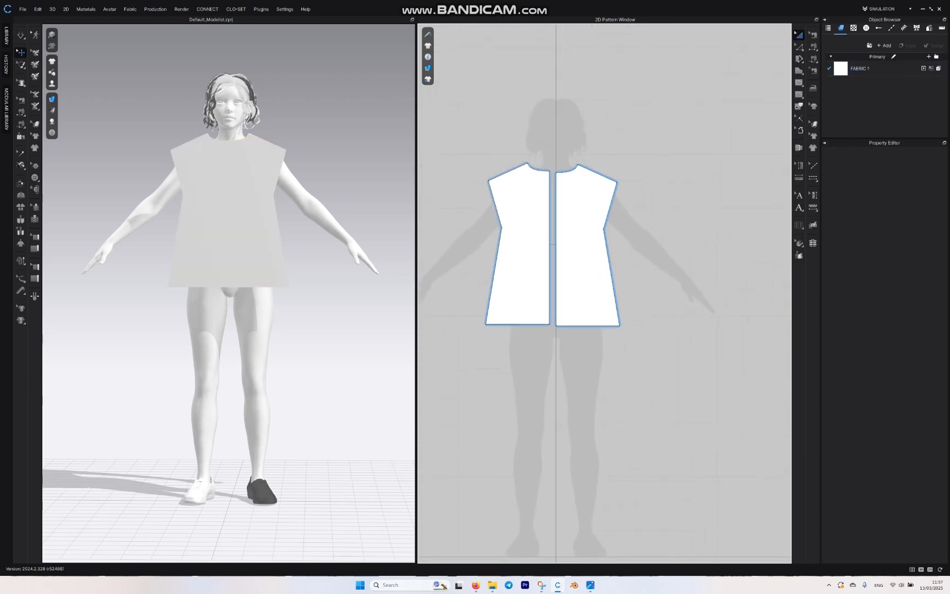
# Step: Copy one front half and paste it mirrored, level with the original, beside the front pieces as a half back
pyautogui.click(572, 242)
pyautogui.rightClick(569, 248)
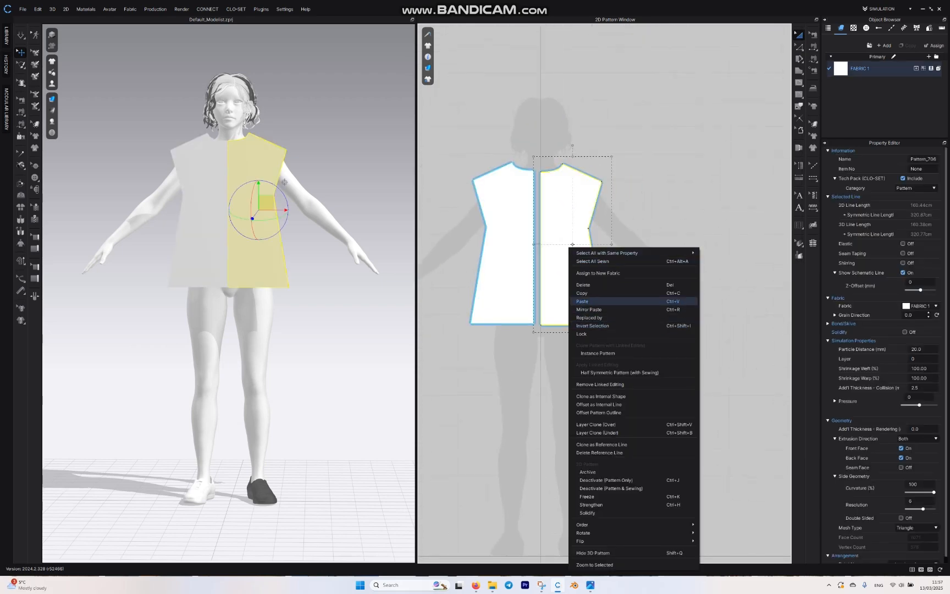
pyautogui.click(591, 293)
pyautogui.moveTo(615, 292); pyautogui.dragTo(521, 293, button='middle')
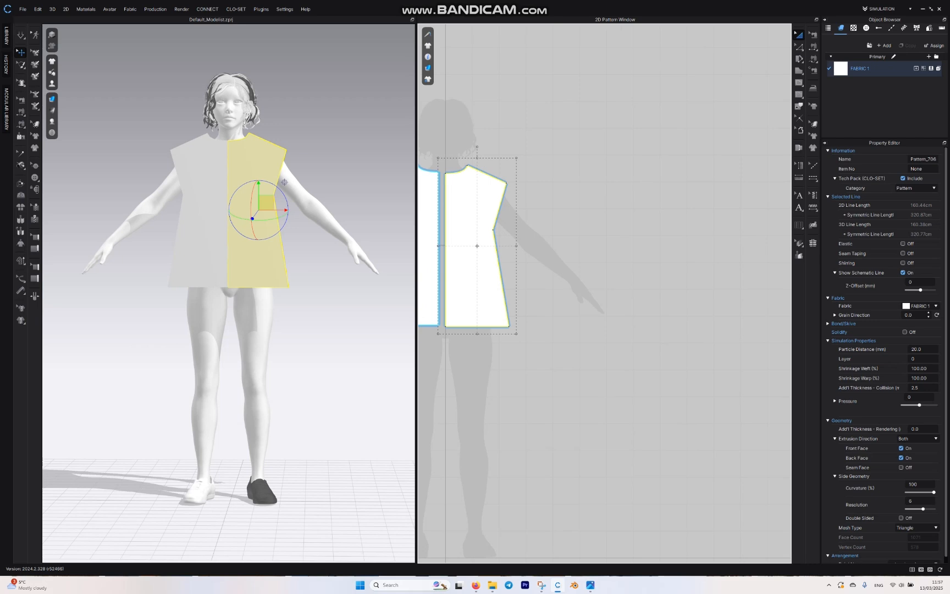
pyautogui.rightClick(649, 224)
pyautogui.click(668, 229)
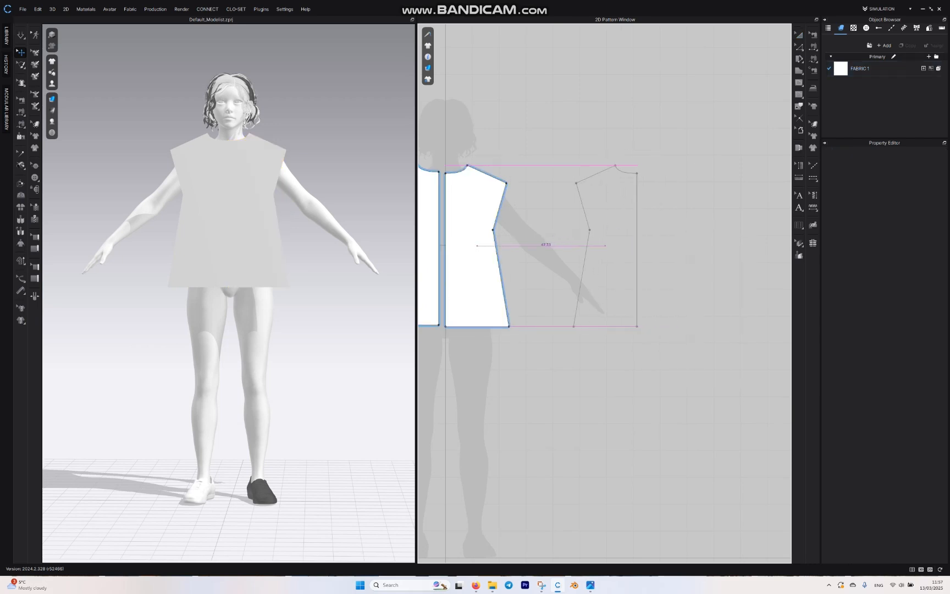
pyautogui.click(605, 245)
pyautogui.click(605, 245)
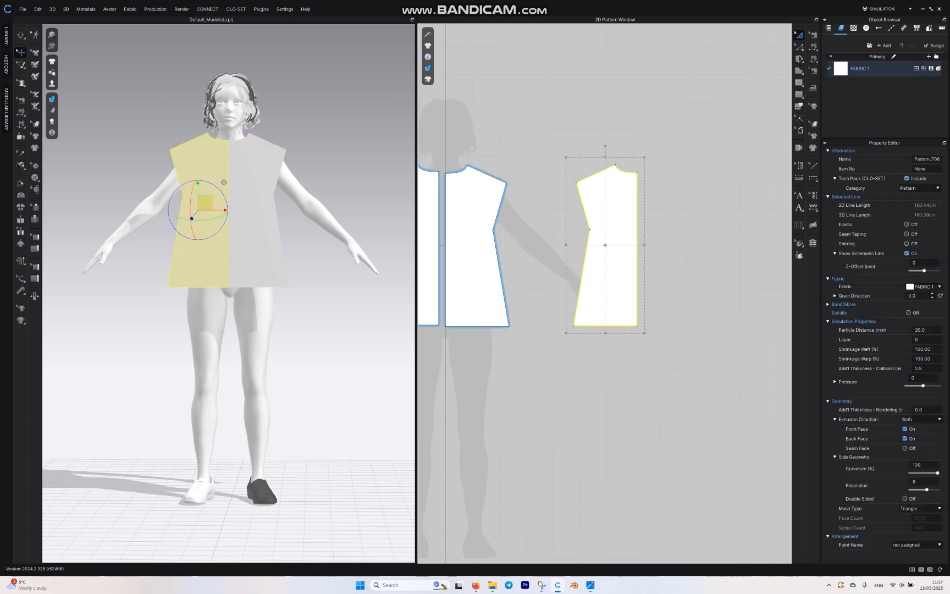
# Step: Create a Symmetric Pattern (with Sewing) of the pasted half and place it beside its centre edge to complete the back
pyautogui.rightClick(612, 245)
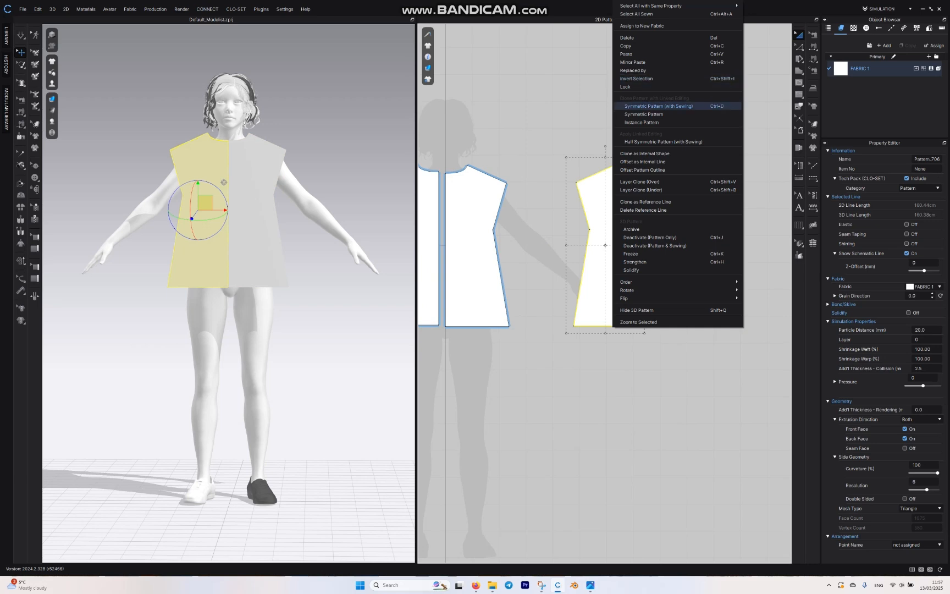
pyautogui.click(659, 106)
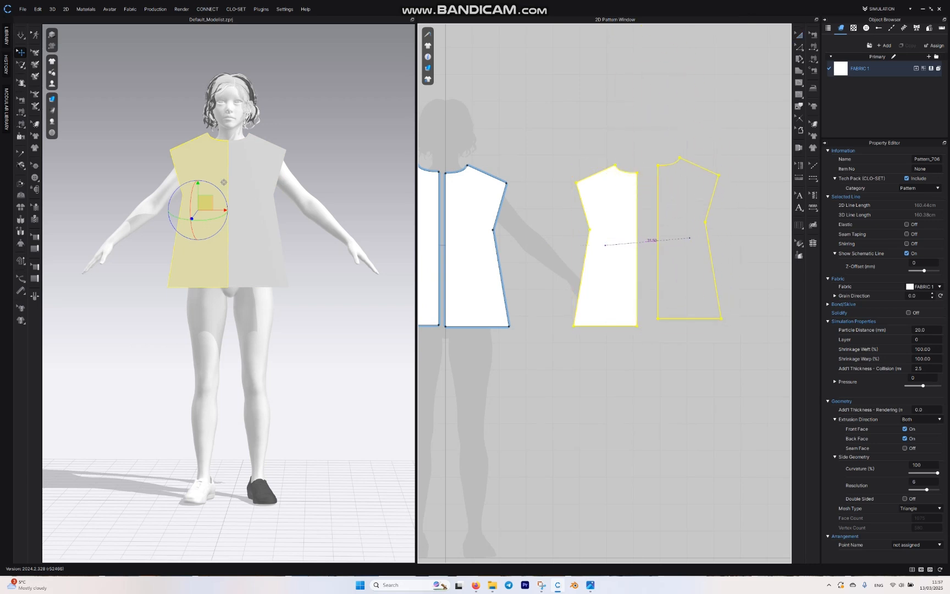
pyautogui.click(680, 246)
# Step: Show the avatar's arrangement points and place the back bodice pieces at the mid-back point
pyautogui.moveTo(52, 84)
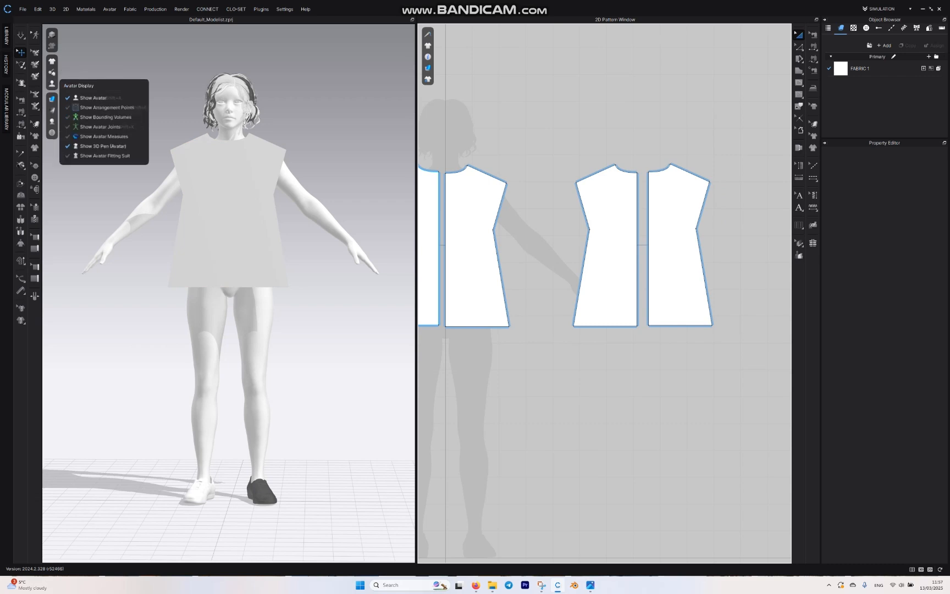
pyautogui.click(107, 108)
pyautogui.moveTo(308, 330); pyautogui.dragTo(98, 322, button='right')
pyautogui.click(676, 242)
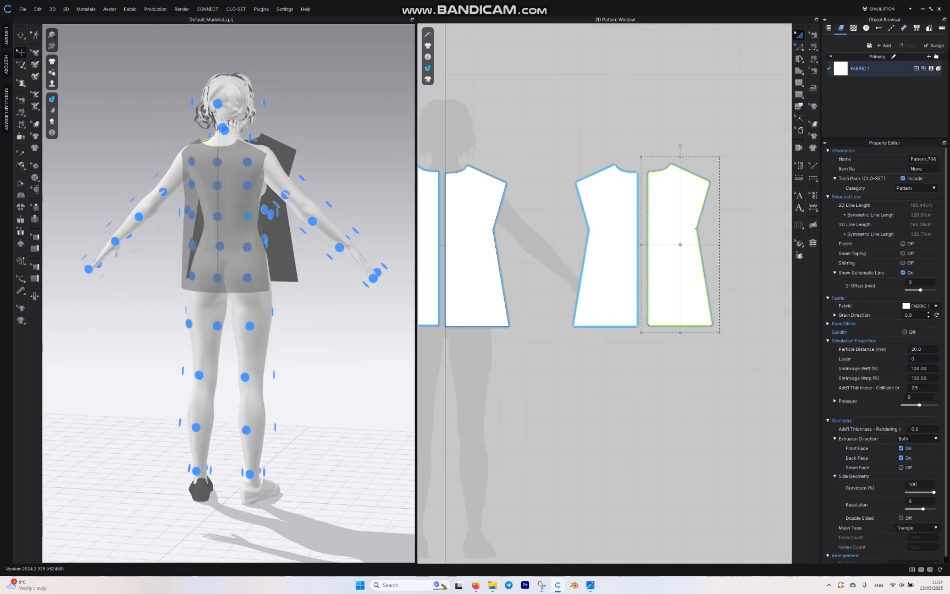
pyautogui.click(247, 215)
# Step: Move the front bodice pieces clear of the avatar's body and place them at the front torso arrangement point
pyautogui.moveTo(253, 192); pyautogui.dragTo(210, 175, button='right')
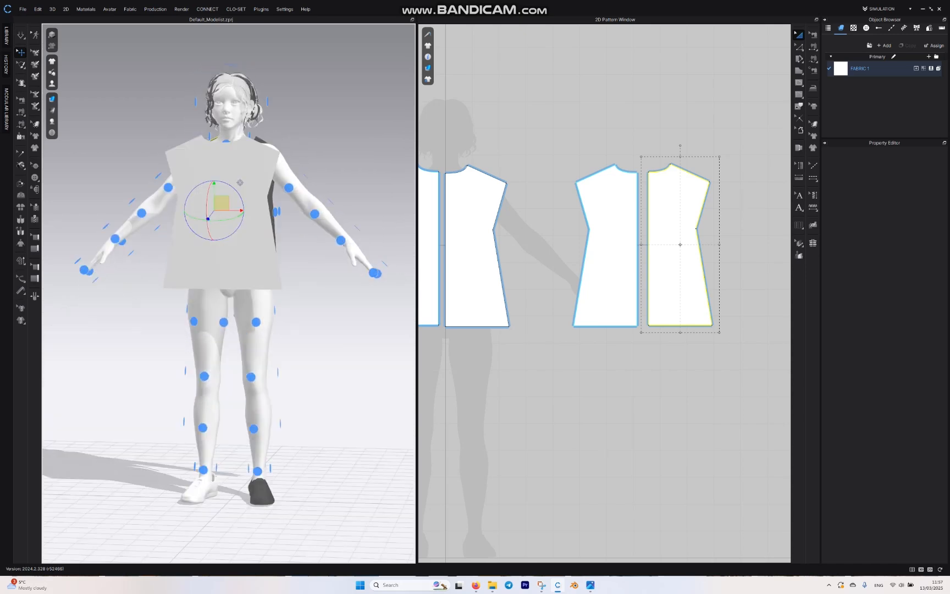
pyautogui.moveTo(200, 236); pyautogui.dragTo(53, 270)
pyautogui.moveTo(250, 246); pyautogui.dragTo(352, 271)
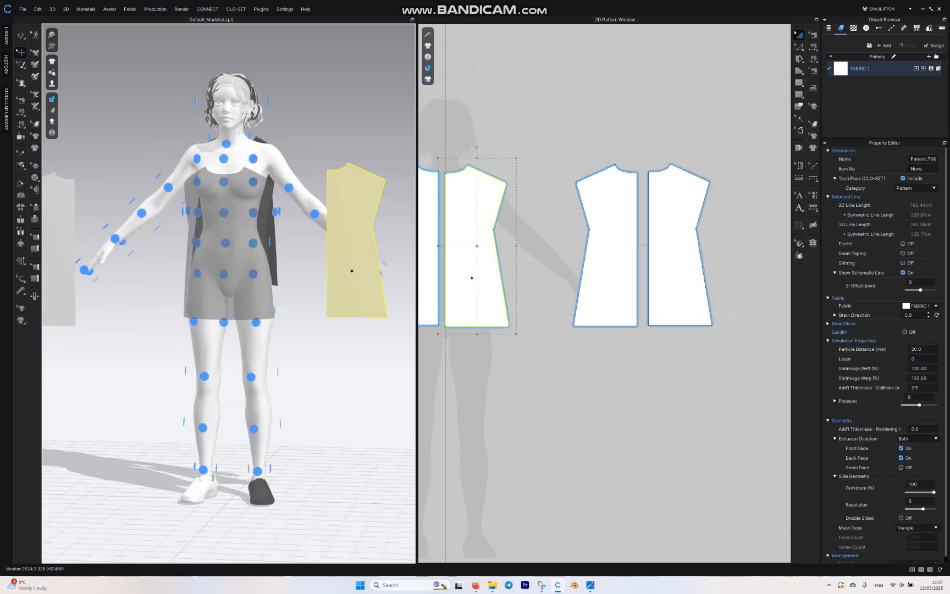
pyautogui.click(253, 212)
pyautogui.moveTo(252, 214); pyautogui.dragTo(250, 252, button='right')
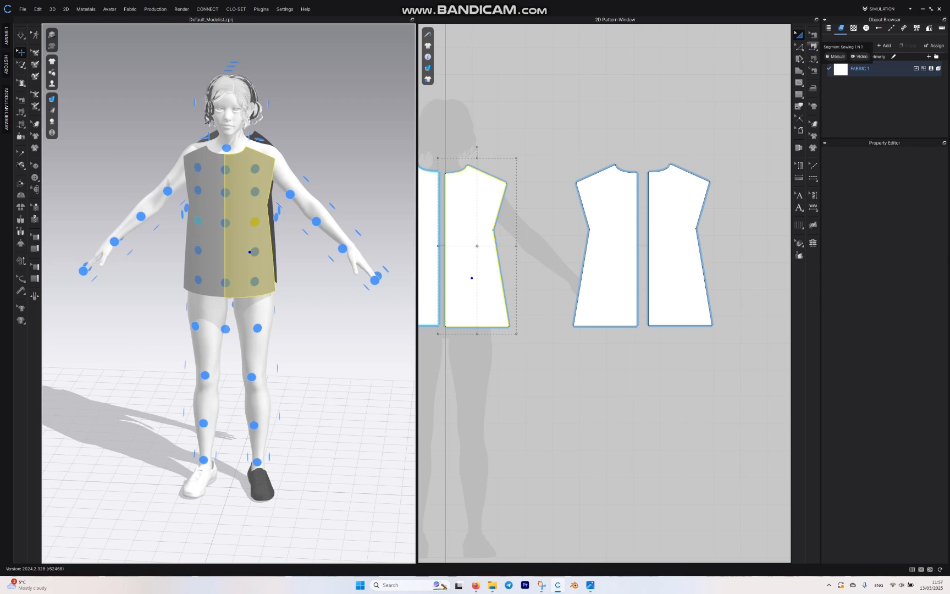
# Step: Use Segment Sewing to join the back piece's shoulder edge to the matching front shoulder edge
pyautogui.click(813, 47)
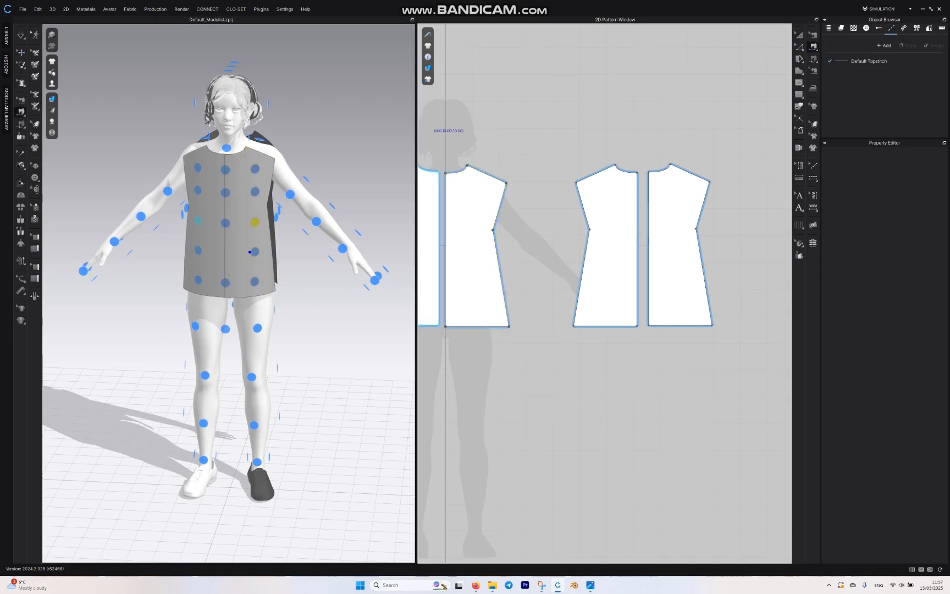
pyautogui.moveTo(330, 182); pyautogui.dragTo(289, 204, button='right')
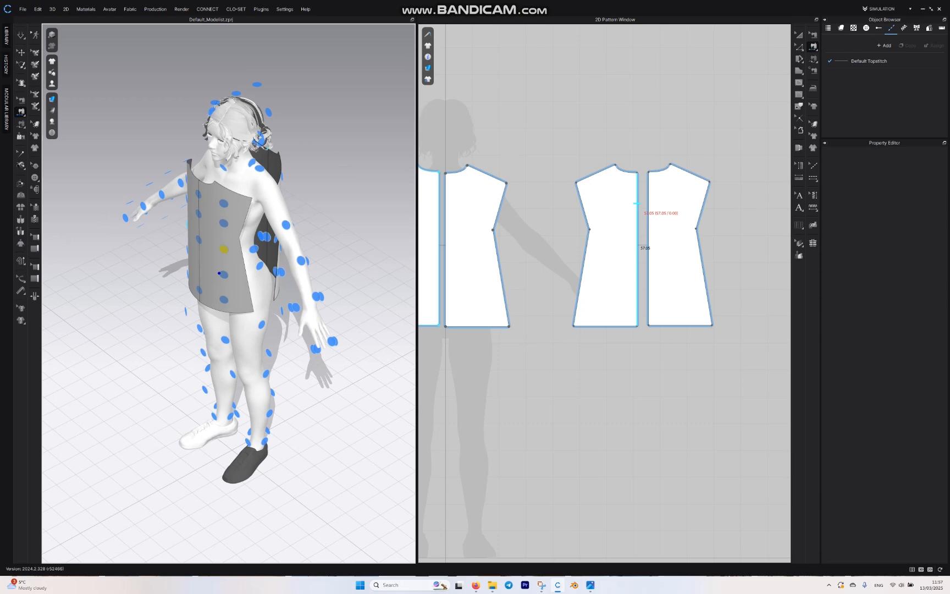
pyautogui.click(584, 178)
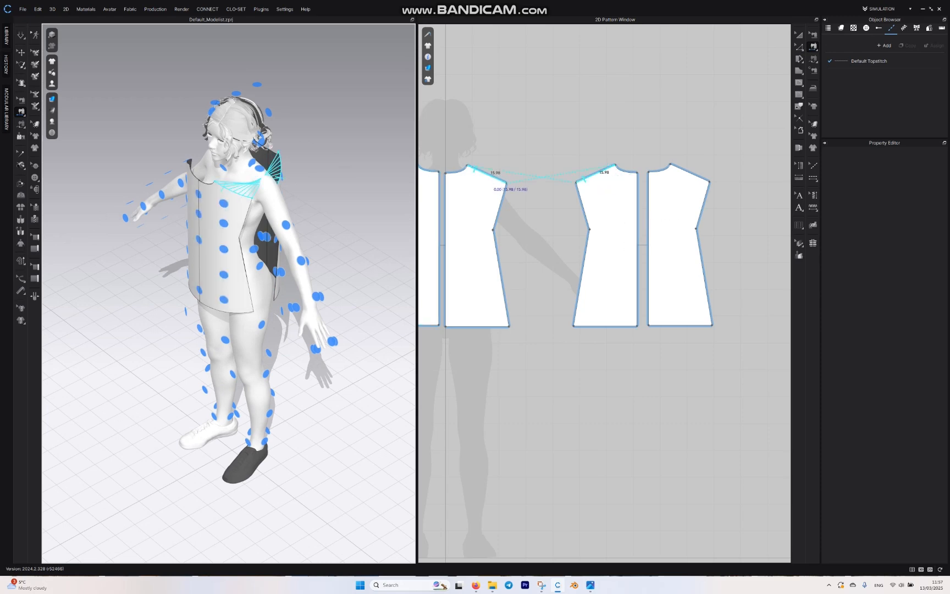
pyautogui.click(501, 180)
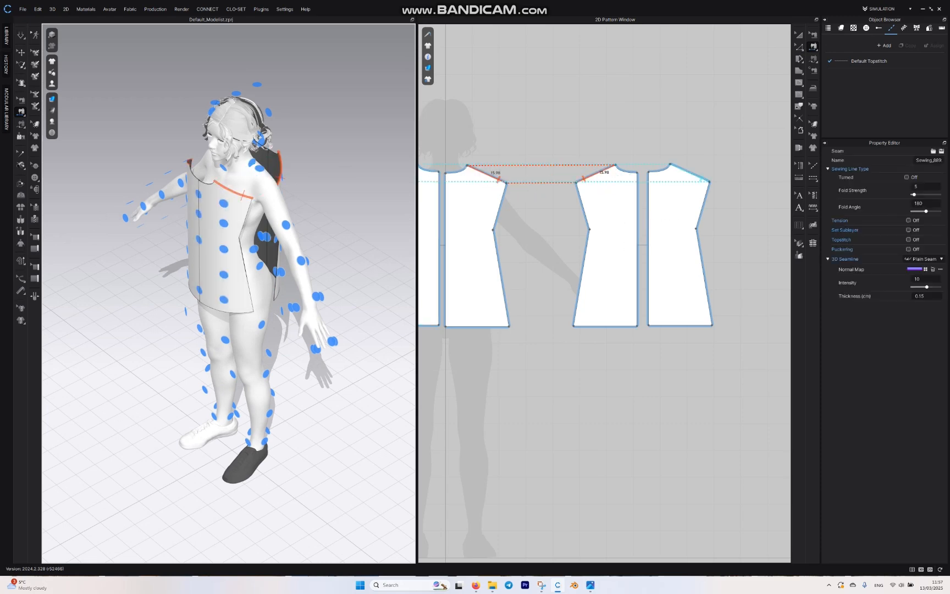
# Step: Turn on the display of sewing threads on the 3D garment and check the shoulder seams around the avatar
pyautogui.moveTo(192, 145); pyautogui.dragTo(291, 132, button='right')
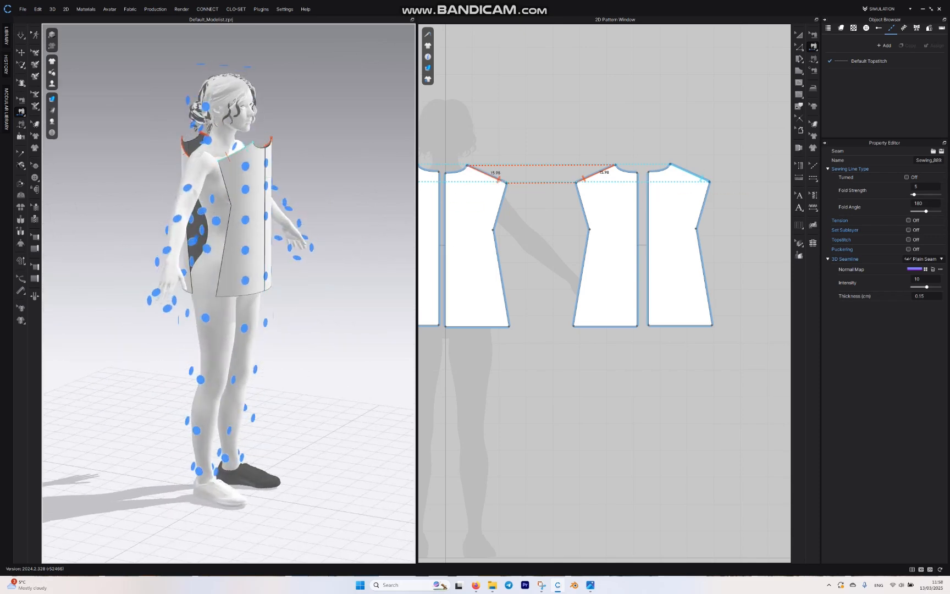
pyautogui.moveTo(51, 84)
pyautogui.moveTo(51, 61)
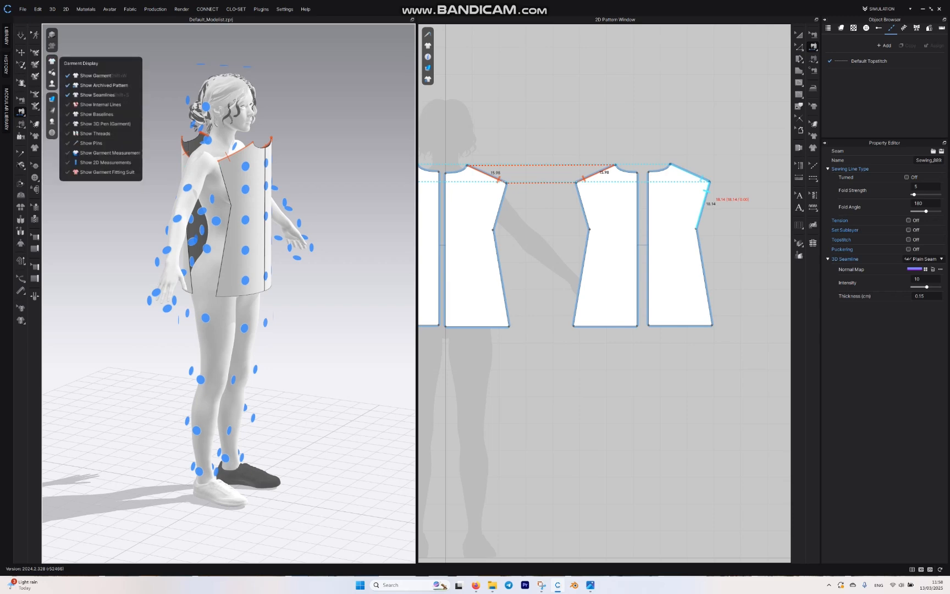
pyautogui.click(91, 133)
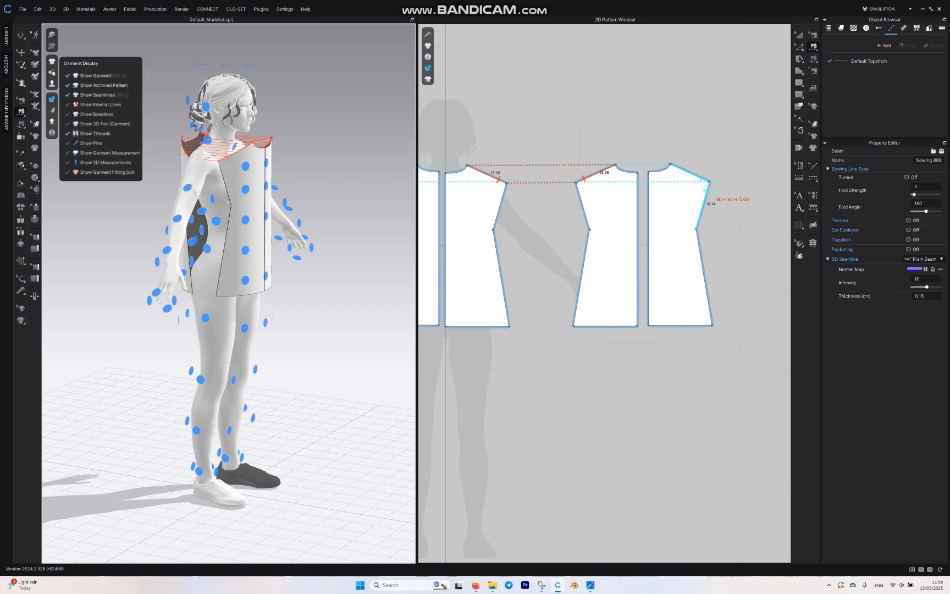
pyautogui.moveTo(220, 237); pyautogui.dragTo(203, 299, button='right')
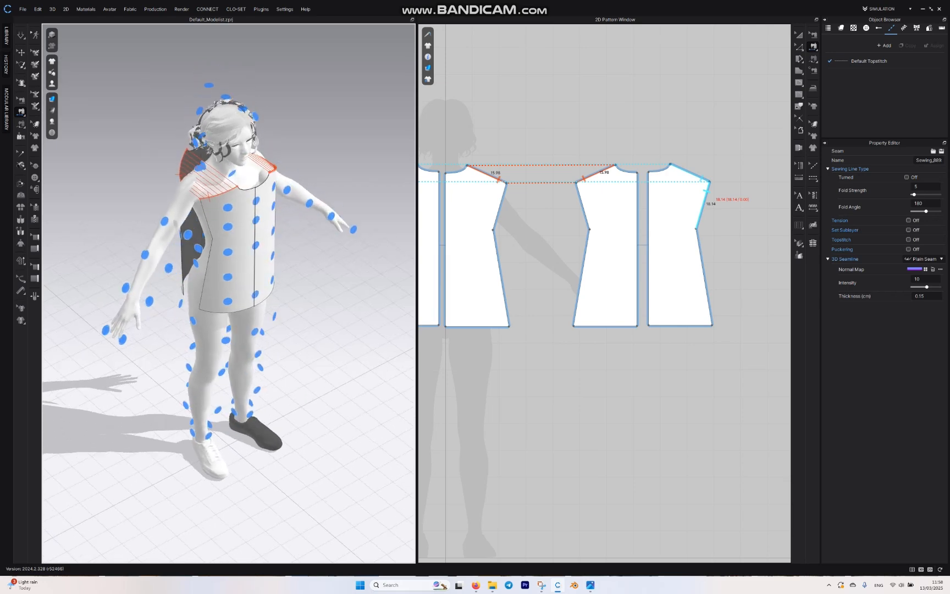
pyautogui.scroll(-3, 228, 294)
pyautogui.scroll(5, 232, 282)
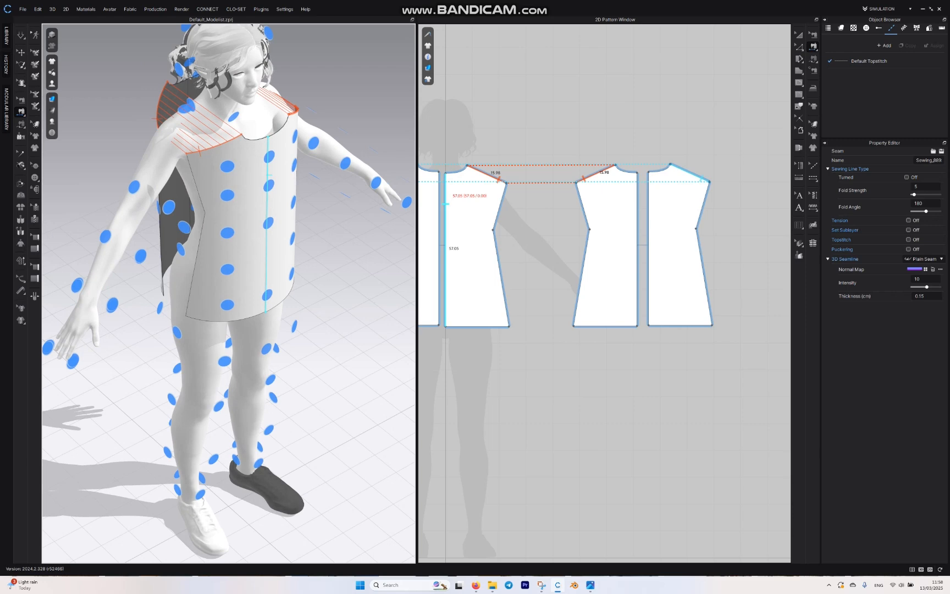
# Step: Sew the front side edge below the armhole to the matching back edge, and join the two back halves along the centre back
pyautogui.moveTo(220, 275); pyautogui.dragTo(228, 214, button='right')
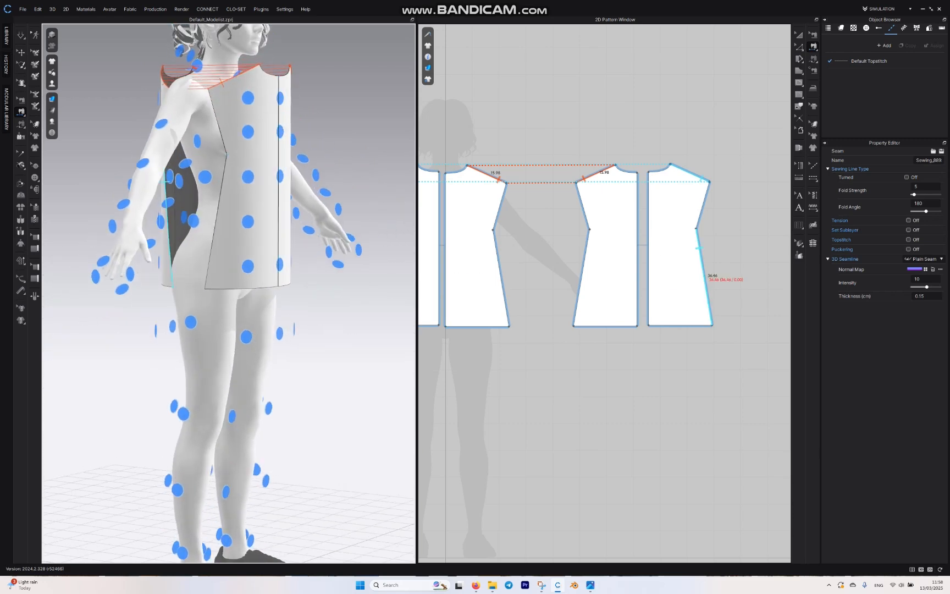
pyautogui.click(501, 277)
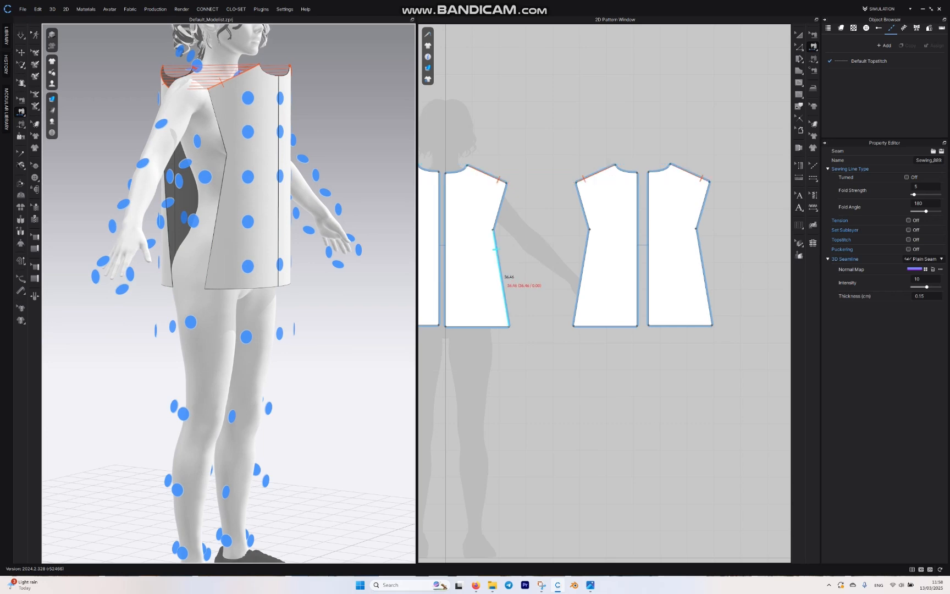
pyautogui.click(582, 278)
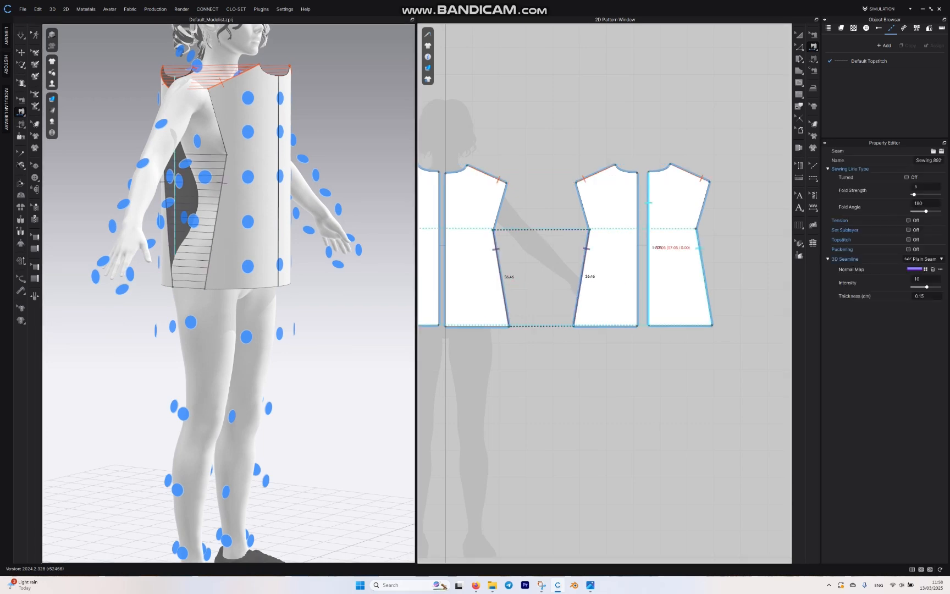
pyautogui.moveTo(329, 258); pyautogui.dragTo(165, 285, button='right')
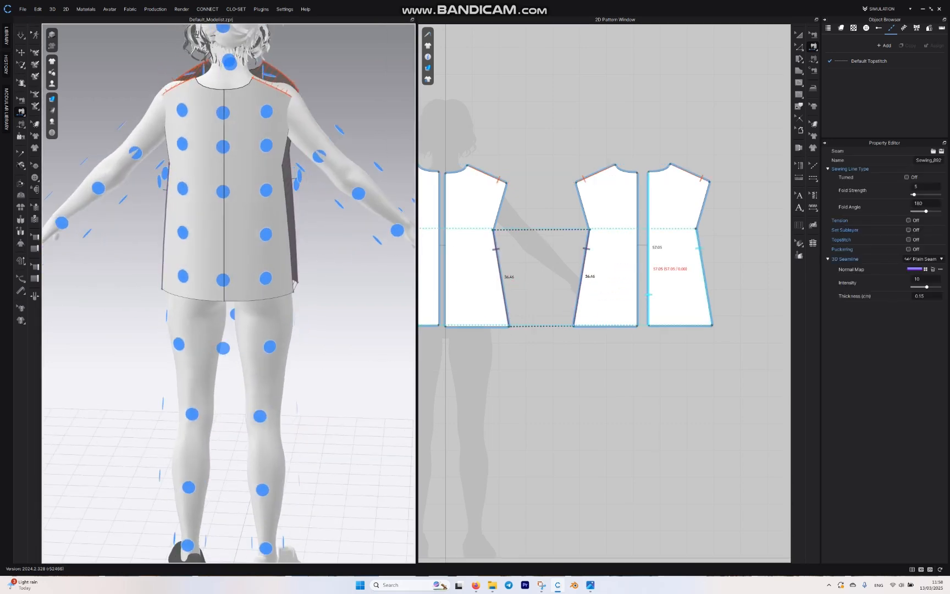
pyautogui.click(649, 269)
pyautogui.click(638, 269)
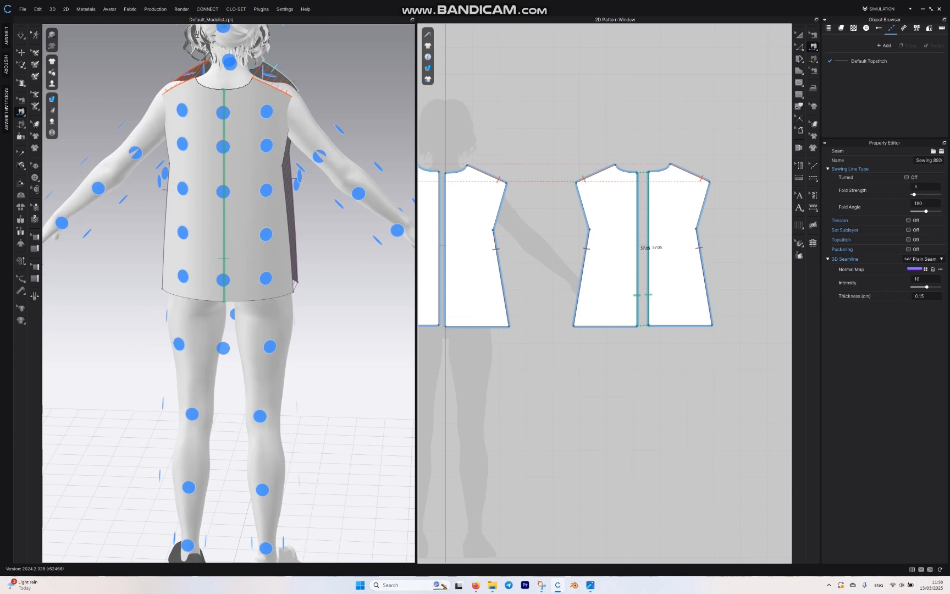
# Step: Simulate the garment and tug the front pieces on the avatar to check how the shoulders and armholes sit
pyautogui.moveTo(283, 72); pyautogui.dragTo(277, 228, button='middle')
pyautogui.moveTo(278, 228); pyautogui.dragTo(99, 219, button='right')
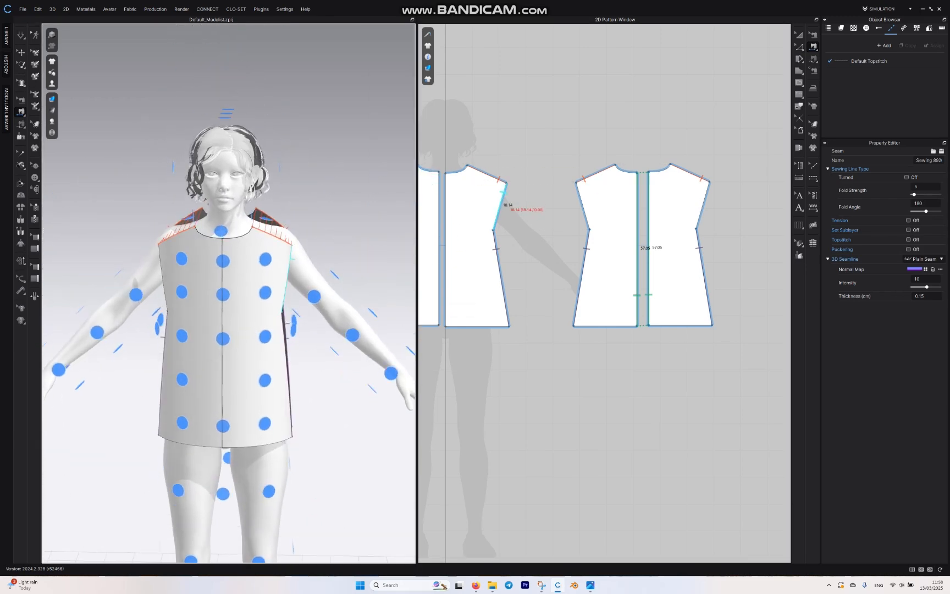
pyautogui.moveTo(288, 268); pyautogui.dragTo(313, 178, button='middle')
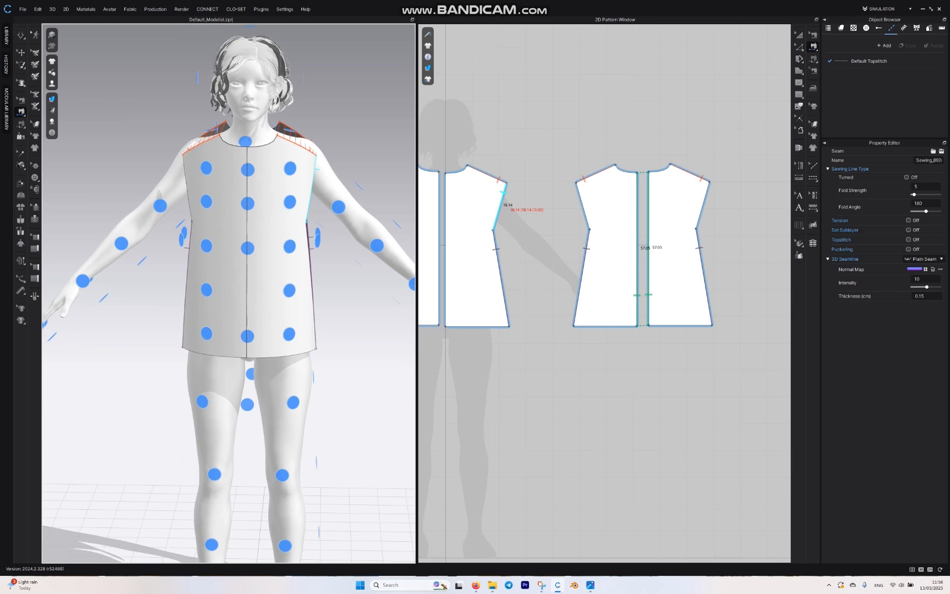
pyautogui.press('space')
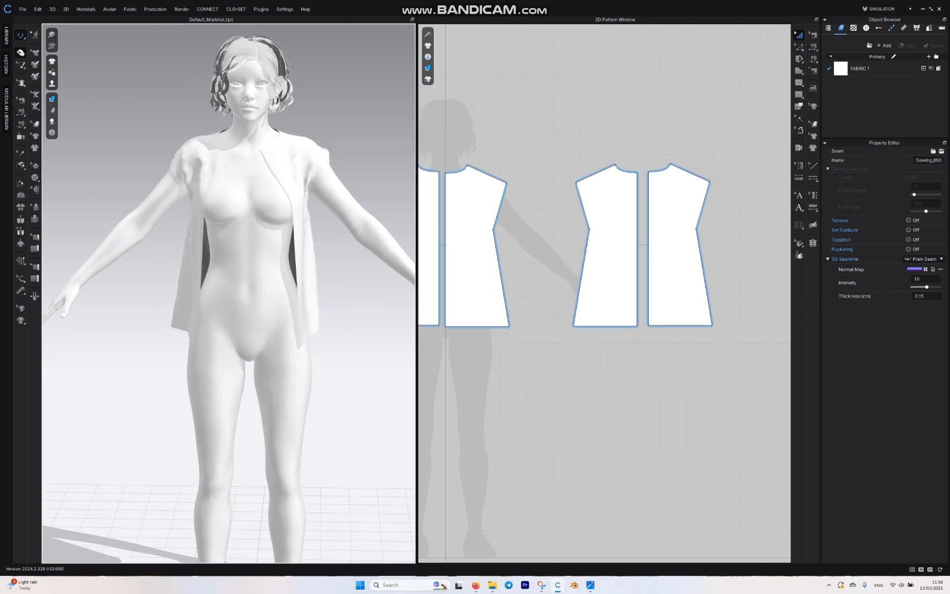
pyautogui.moveTo(202, 166); pyautogui.dragTo(237, 151)
pyautogui.click(267, 150)
pyautogui.moveTo(294, 205); pyautogui.dragTo(297, 206)
pyautogui.moveTo(299, 207); pyautogui.dragTo(255, 204, button='right')
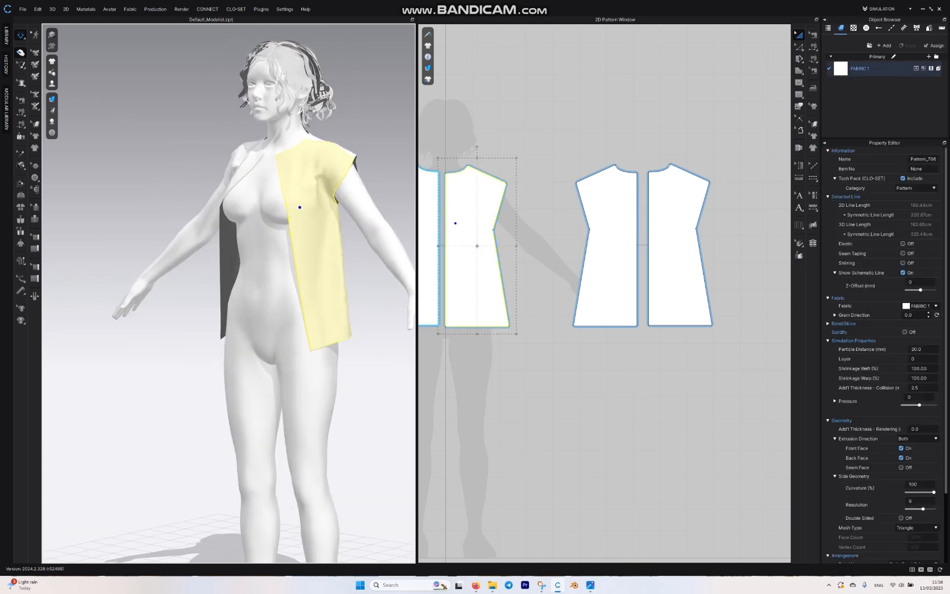
pyautogui.scroll(5, 264, 220)
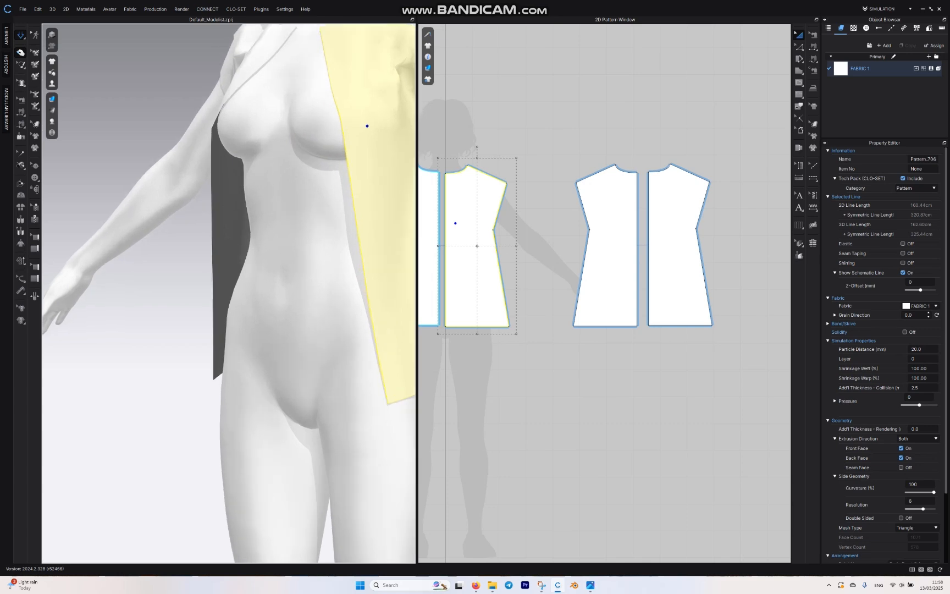
pyautogui.moveTo(264, 219); pyautogui.dragTo(63, 253, button='middle')
pyautogui.scroll(2, 62, 254)
pyautogui.moveTo(140, 126); pyautogui.dragTo(158, 117, button='right')
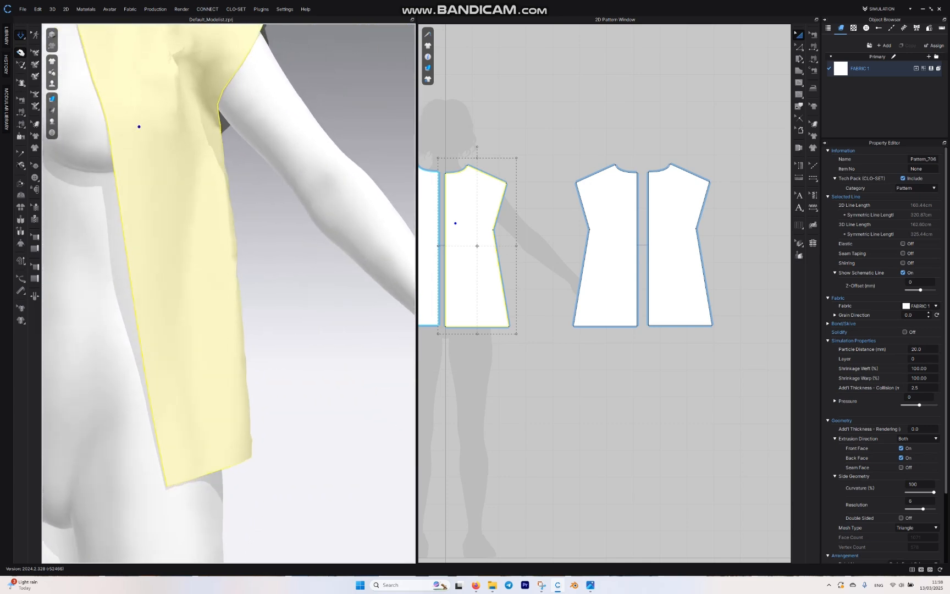
# Step: Bend the front piece's straight armhole edge inward into a curve between the shoulder tip and underarm point
pyautogui.press('n')
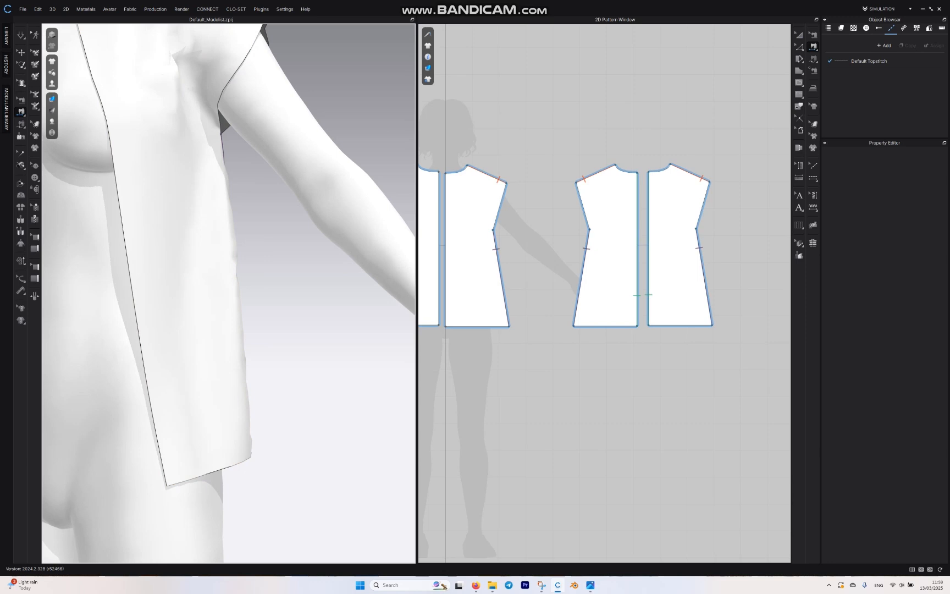
pyautogui.click(799, 47)
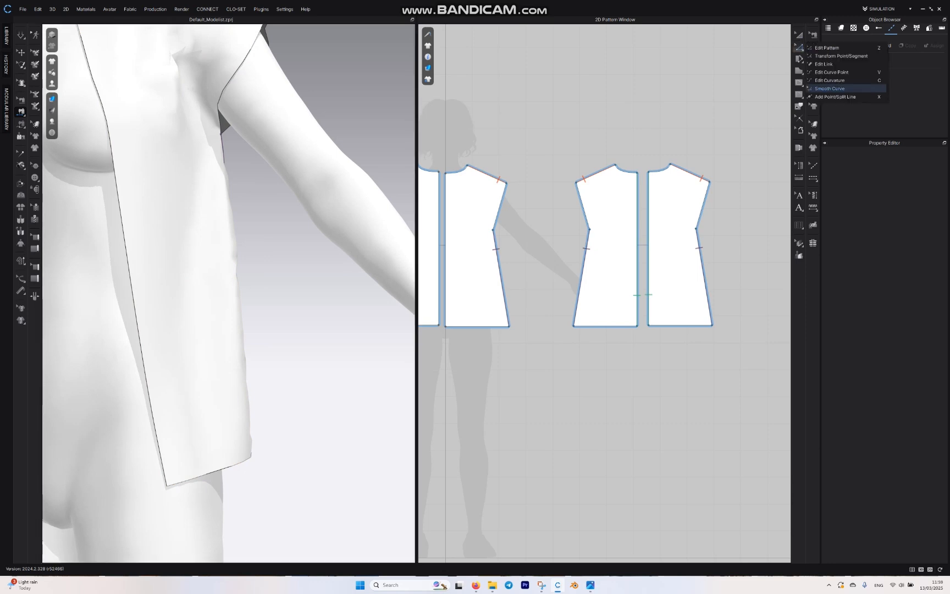
pyautogui.click(830, 88)
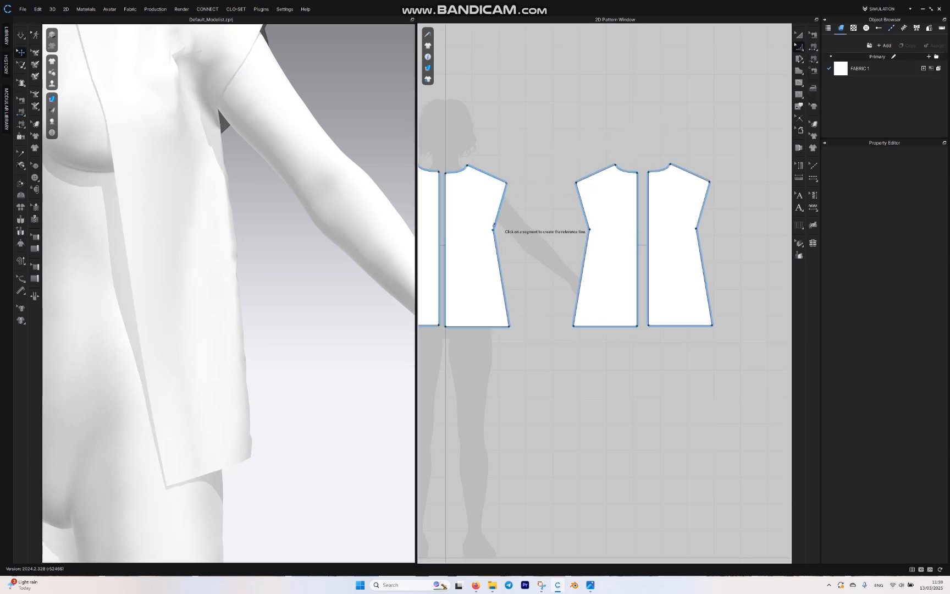
pyautogui.click(493, 230)
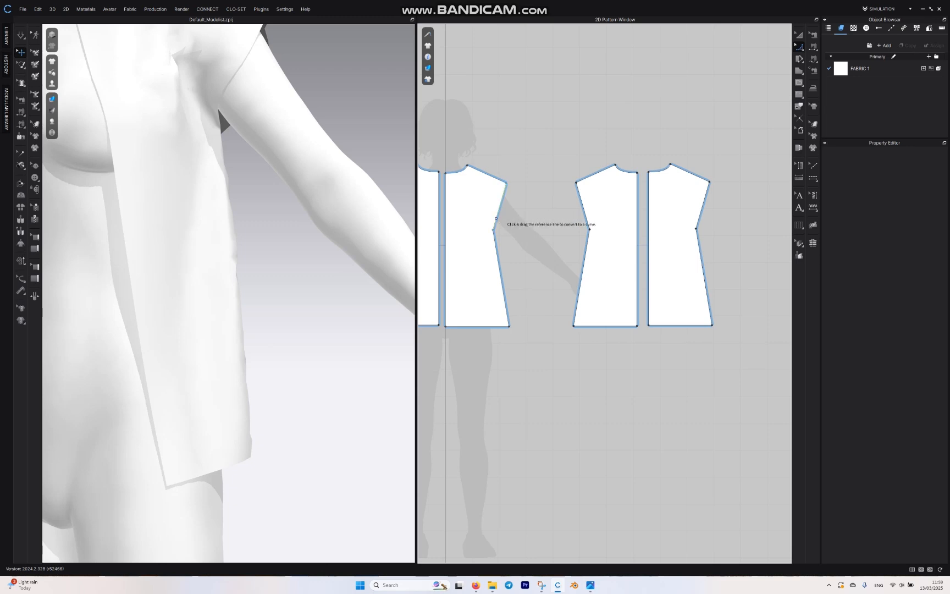
pyautogui.click(499, 218)
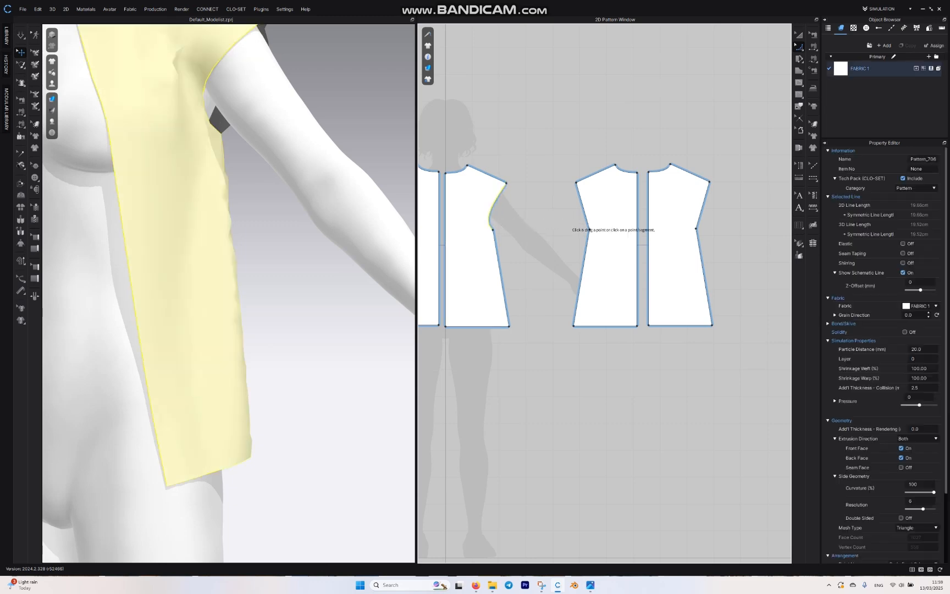
# Step: Use Edit Pattern to move the front underarm point outward and slightly down, and deepen the armhole curve
pyautogui.click(798, 47)
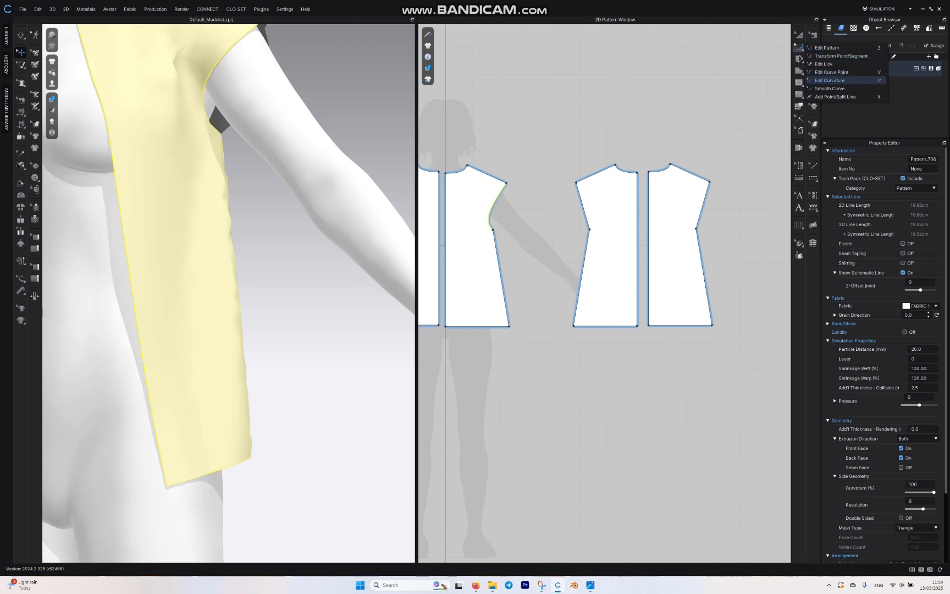
pyautogui.click(827, 47)
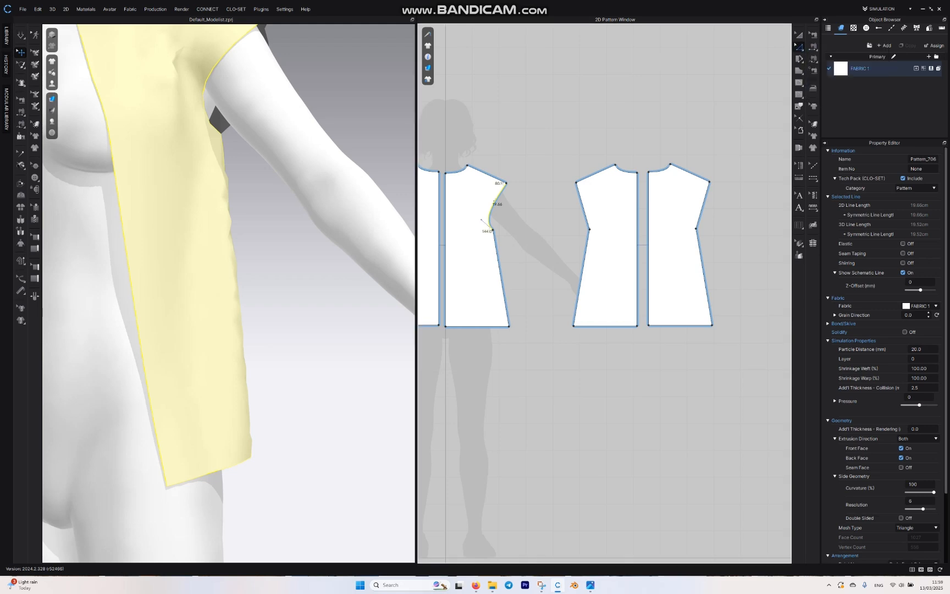
pyautogui.moveTo(492, 229); pyautogui.dragTo(471, 224)
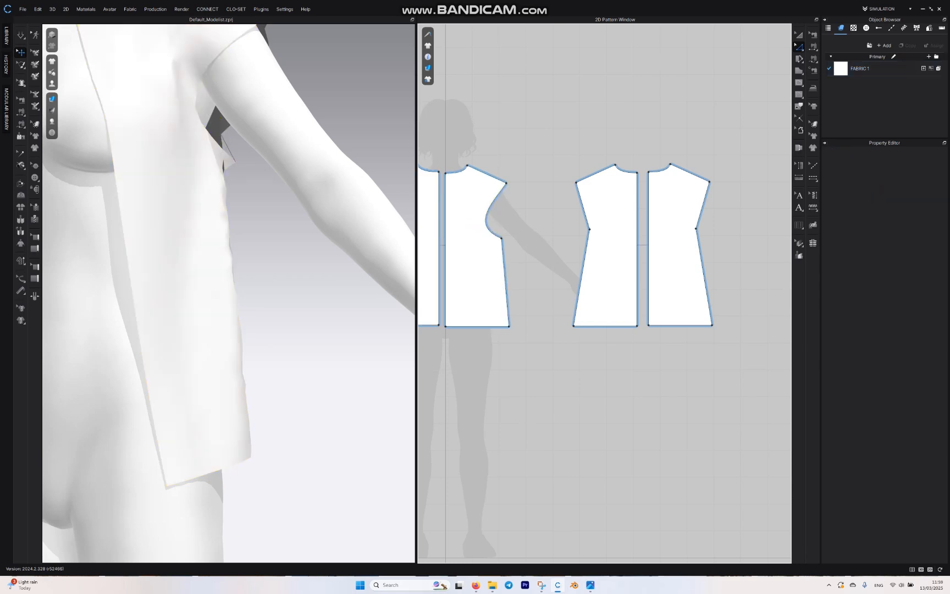
# Step: Reshape the back pieces' armhole edges into inward curves and set the underarm point slightly lower on the side edge
pyautogui.moveTo(237, 307)
pyautogui.mouseDown(button='right')
pyautogui.moveTo(270, 308)
pyautogui.moveTo(239, 307)
pyautogui.mouseUp(button='right')
pyautogui.scroll(-5, 229, 293)
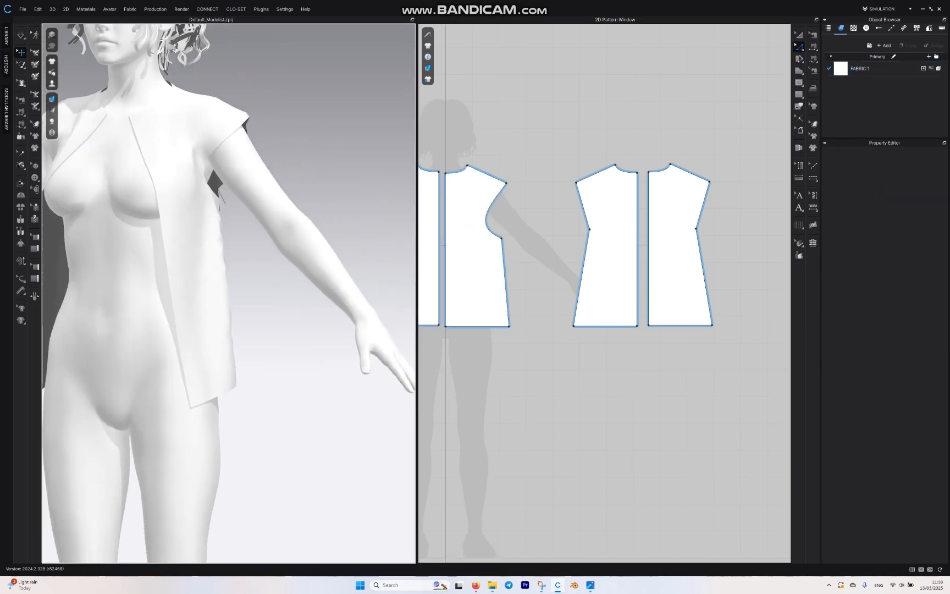
pyautogui.moveTo(229, 293); pyautogui.dragTo(272, 292, button='middle')
pyautogui.moveTo(248, 294); pyautogui.dragTo(277, 300, button='right')
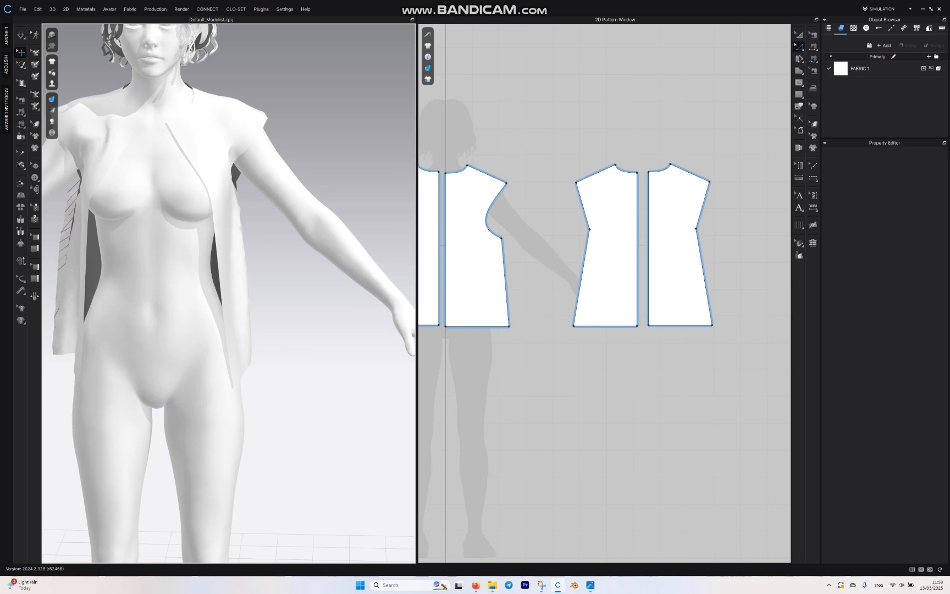
pyautogui.click(799, 47)
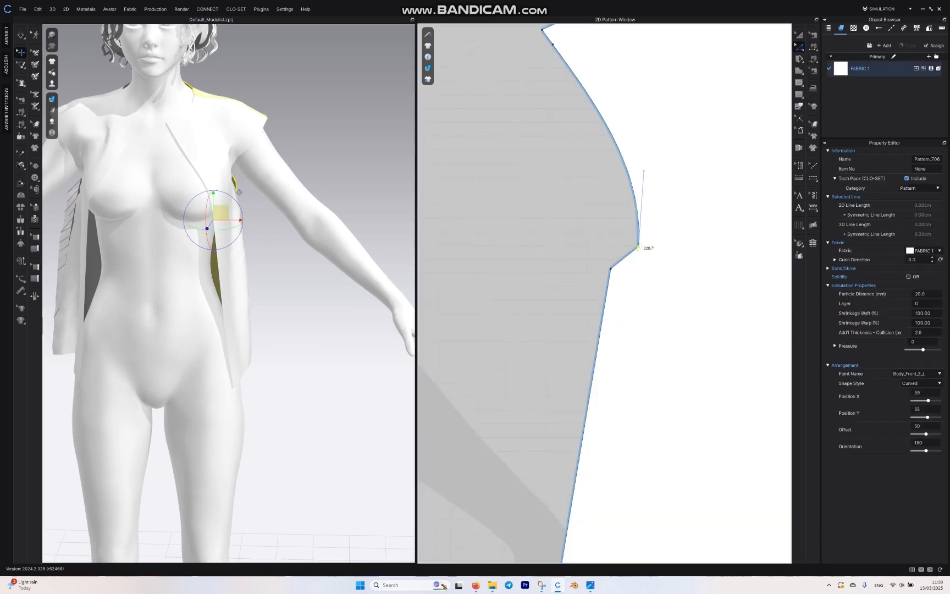
pyautogui.moveTo(610, 268); pyautogui.dragTo(603, 315)
pyautogui.scroll(-6, 584, 313)
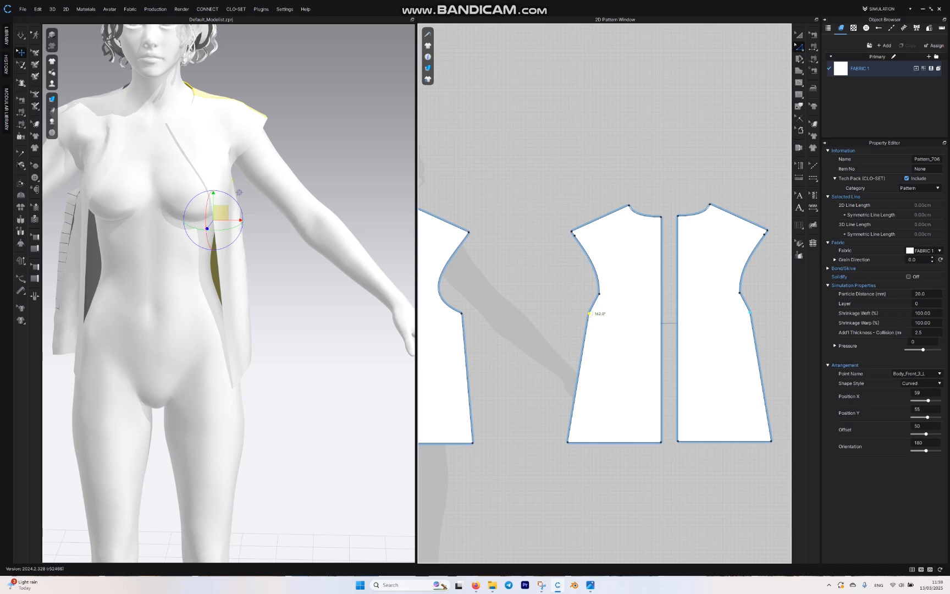
# Step: Simulate the reshaped garment and pull the front piece at the avatar's shoulder to check the armhole fit
pyautogui.press('space')
pyautogui.moveTo(264, 286); pyautogui.dragTo(230, 296, button='right')
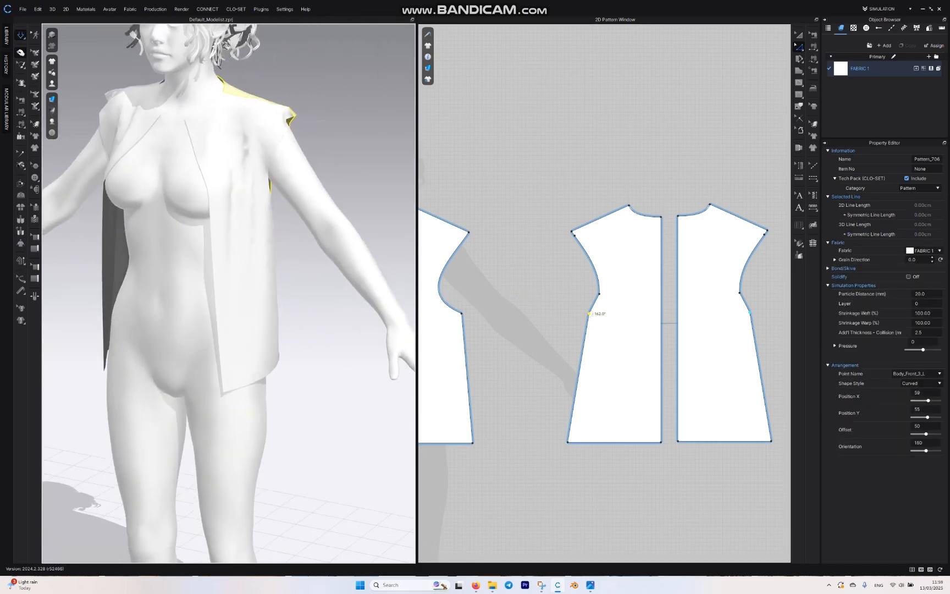
pyautogui.scroll(4, 234, 313)
pyautogui.moveTo(232, 176); pyautogui.dragTo(234, 330, button='middle')
pyautogui.scroll(2, 236, 316)
pyautogui.moveTo(299, 161)
pyautogui.mouseDown()
pyautogui.moveTo(309, 145)
pyautogui.moveTo(299, 154)
pyautogui.mouseUp()
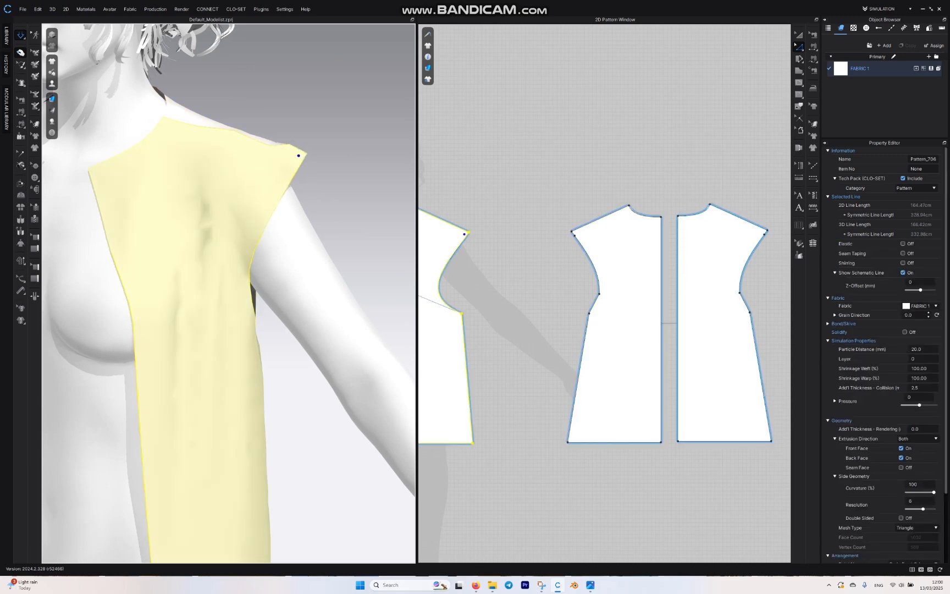
# Step: Delete the extra point on the back armhole curve just below the shoulder tip
pyautogui.scroll(6, 553, 208)
pyautogui.click(551, 224)
pyautogui.press('Delete')
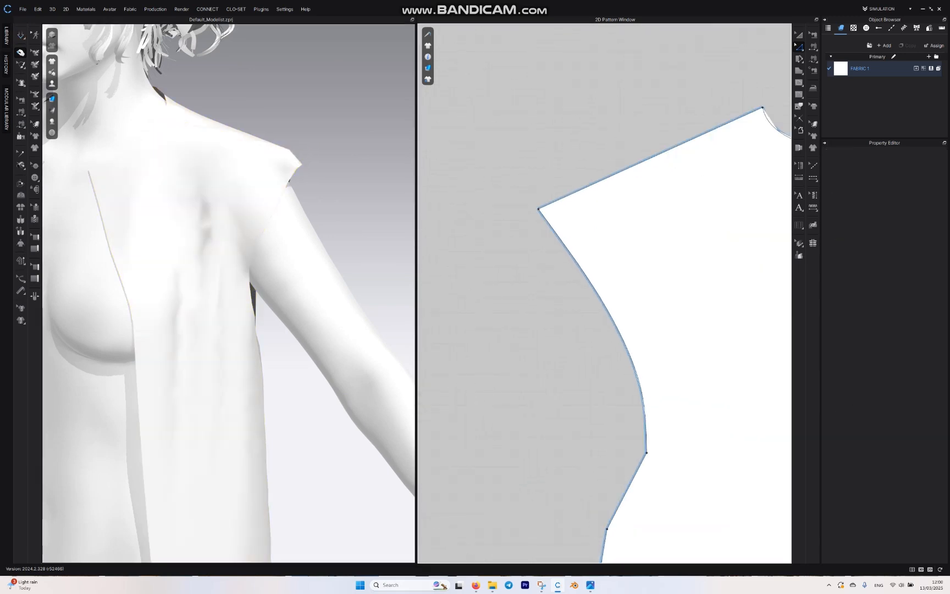
# Step: Move the shoulder tip points of the back and front pieces inward along the shoulder lines to shorten the shoulders
pyautogui.click(538, 209)
pyautogui.moveTo(538, 209); pyautogui.dragTo(567, 195)
pyautogui.scroll(-5, 782, 200)
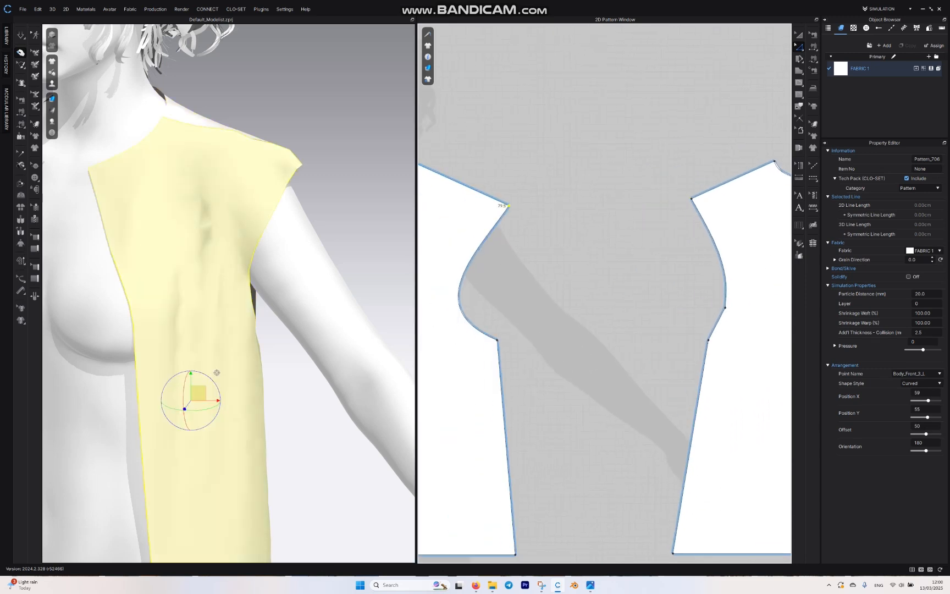
pyautogui.moveTo(508, 205); pyautogui.dragTo(493, 199)
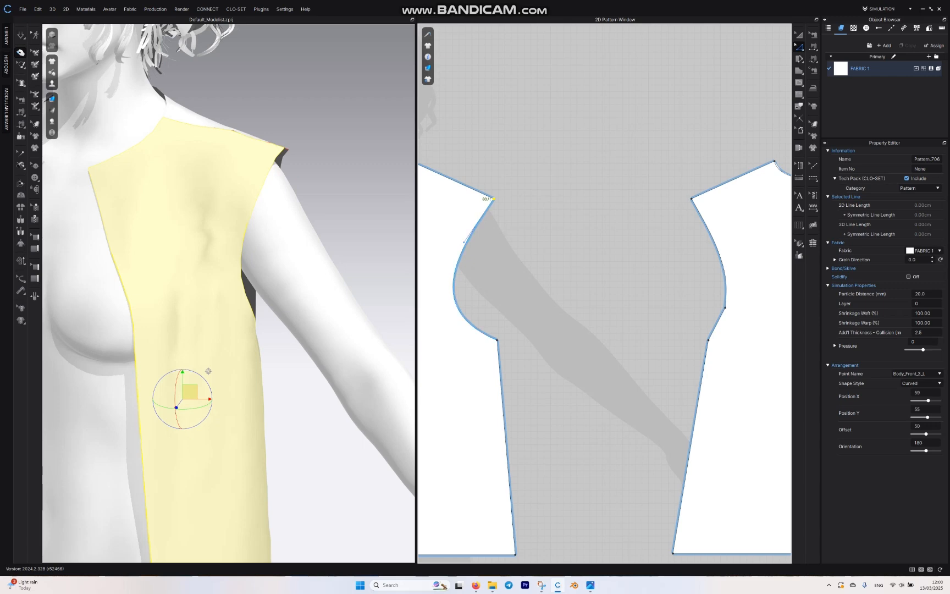
# Step: Simulate the garment with the shortened shoulders and inspect how the front piece drapes on the avatar
pyautogui.press('Escape')
pyautogui.press('space')
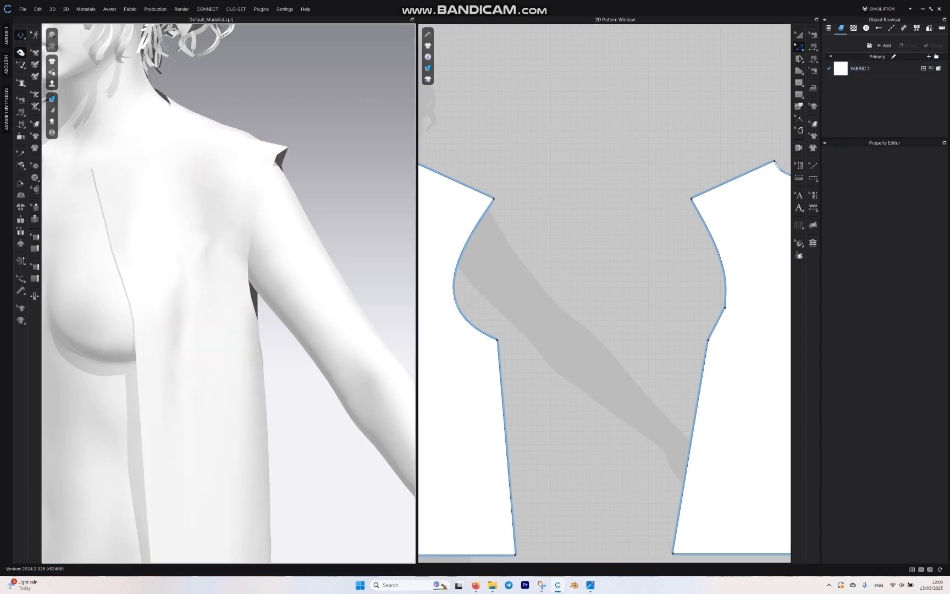
pyautogui.moveTo(319, 264)
pyautogui.mouseDown(button='right')
pyautogui.moveTo(209, 330)
pyautogui.moveTo(137, 269)
pyautogui.moveTo(313, 275)
pyautogui.mouseUp(button='right')
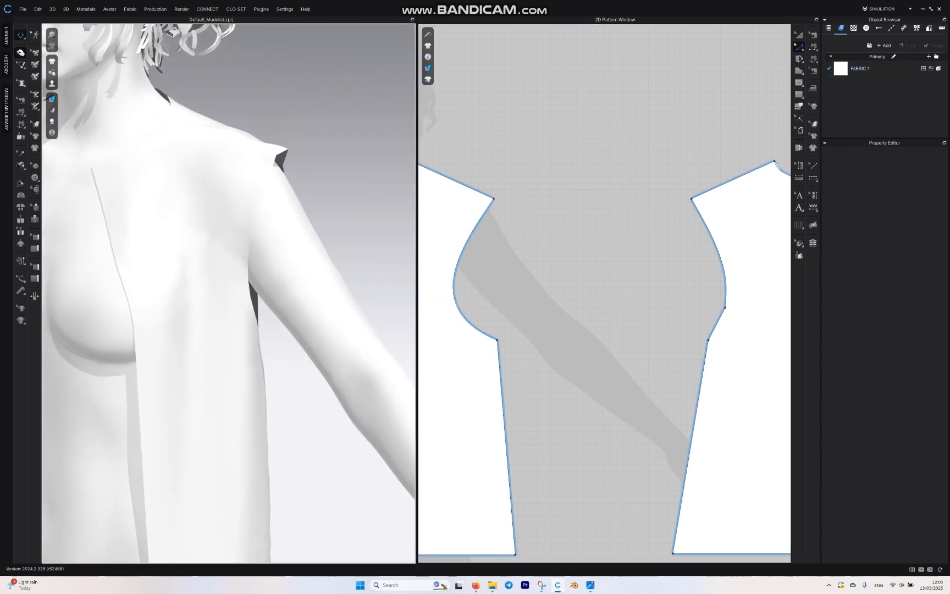
pyautogui.scroll(-3, 229, 297)
pyautogui.moveTo(236, 307); pyautogui.dragTo(287, 230, button='middle')
pyautogui.scroll(-5, 228, 292)
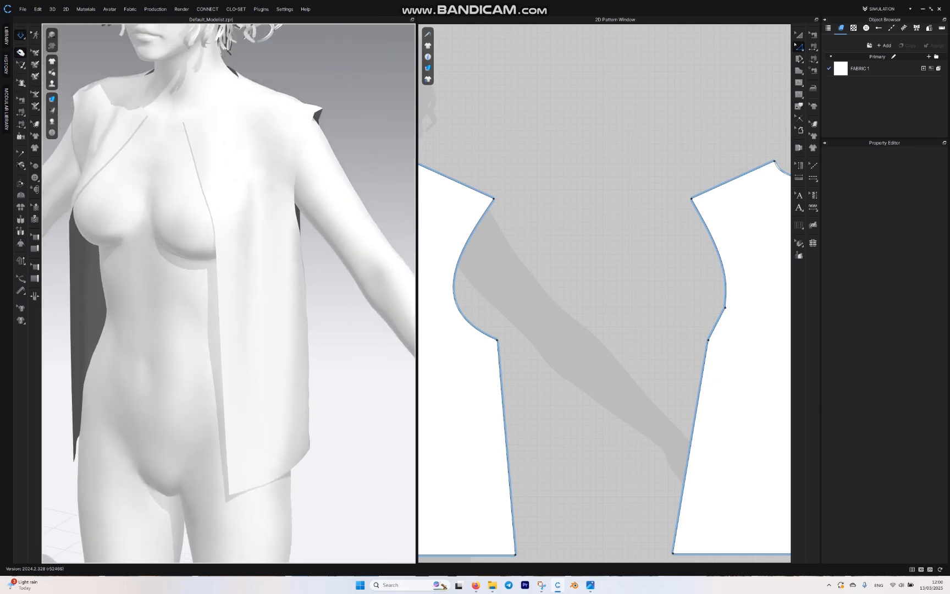
pyautogui.scroll(3, 229, 293)
pyautogui.moveTo(237, 285); pyautogui.dragTo(253, 311, button='right')
# Step: Pull the front piece at its shoulder tip and centre-front neck corner during simulation to settle it on the avatar
pyautogui.click(481, 207)
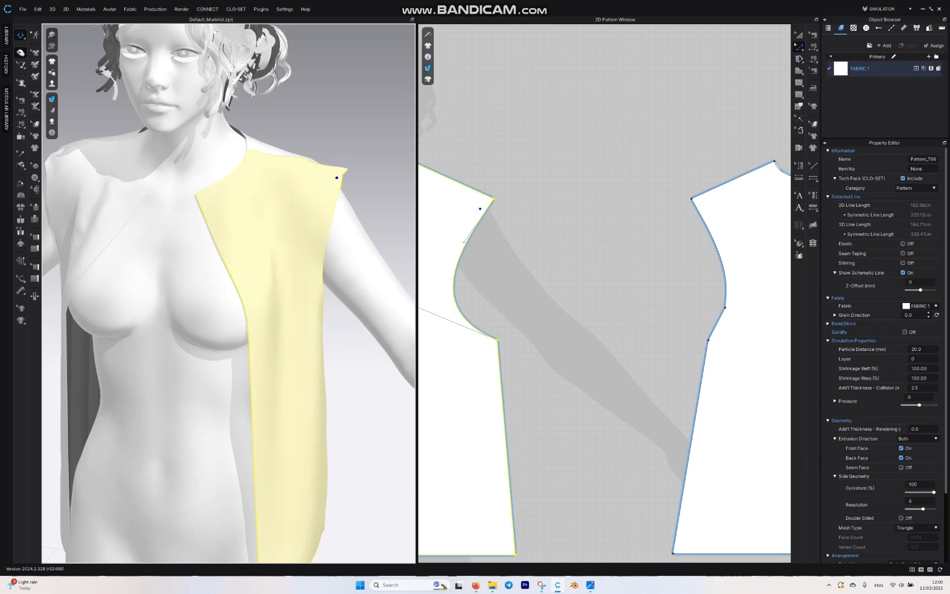
pyautogui.press('space')
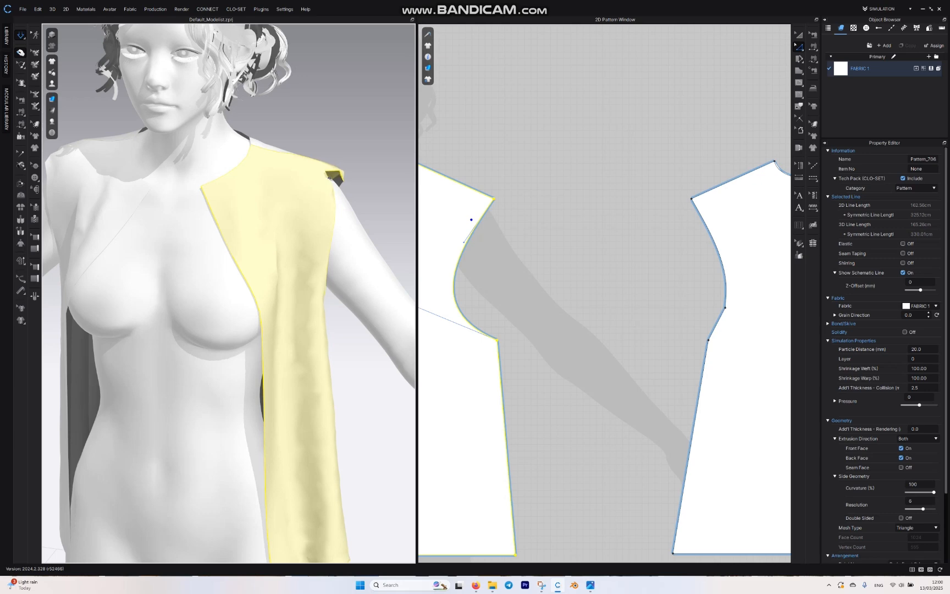
pyautogui.moveTo(208, 192)
pyautogui.mouseDown()
pyautogui.moveTo(166, 184)
pyautogui.moveTo(201, 197)
pyautogui.mouseUp()
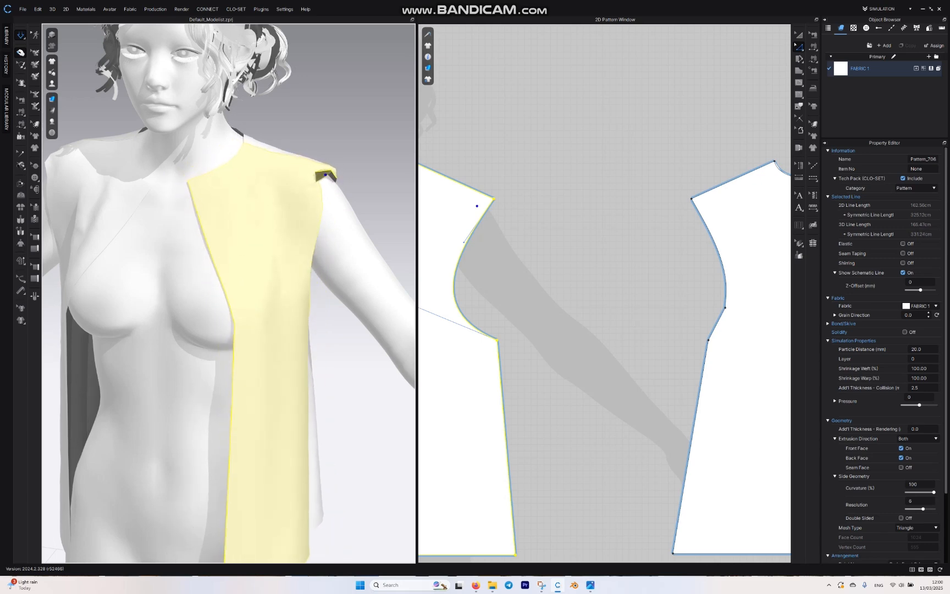
pyautogui.moveTo(323, 170); pyautogui.dragTo(348, 174)
pyautogui.moveTo(216, 183)
pyautogui.mouseDown()
pyautogui.moveTo(199, 180)
pyautogui.moveTo(206, 192)
pyautogui.mouseUp()
pyautogui.press('space')
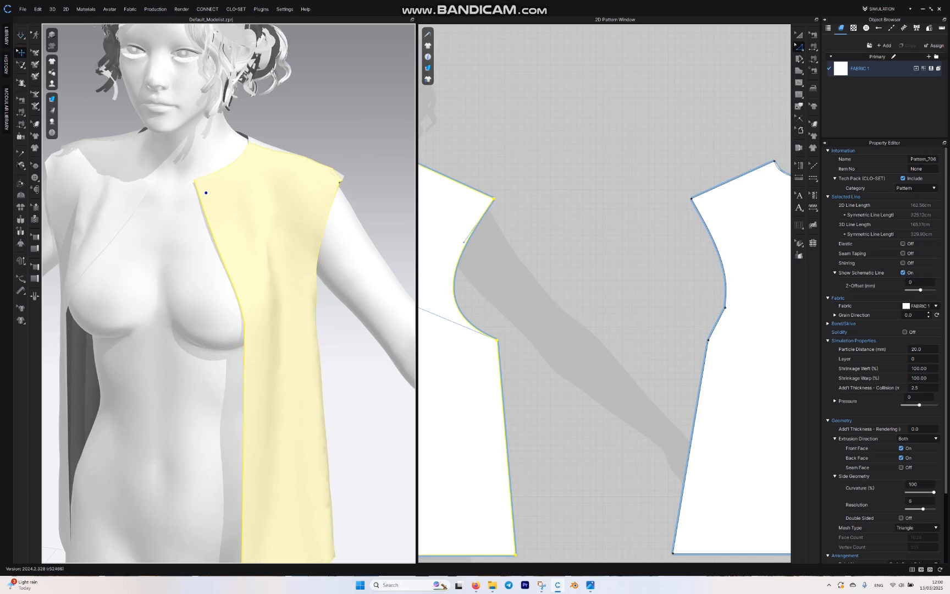
# Step: Select all four pattern pieces, set their particle distance to 10 mm, and simulate the finer mesh
pyautogui.moveTo(711, 415); pyautogui.dragTo(641, 382, button='middle')
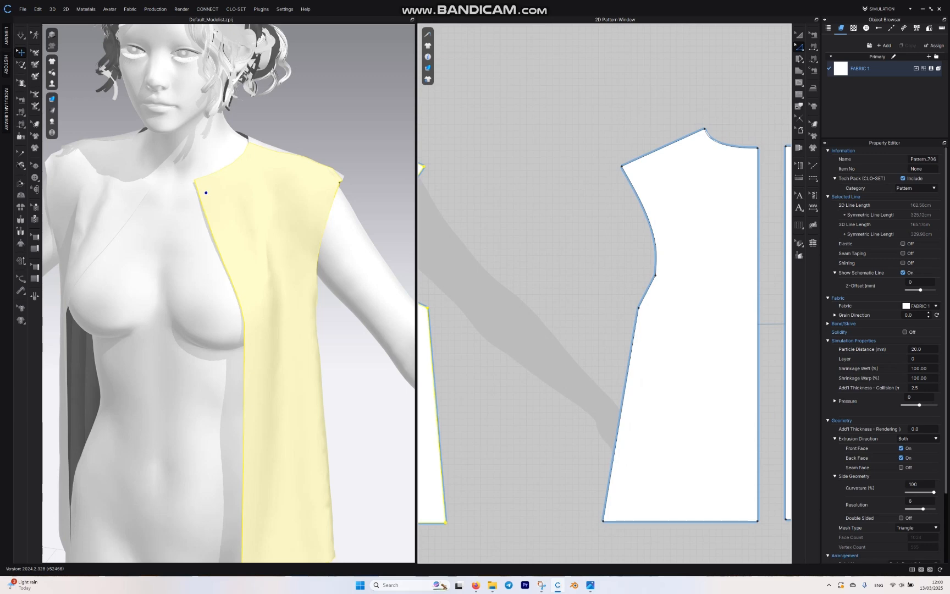
pyautogui.click(295, 240)
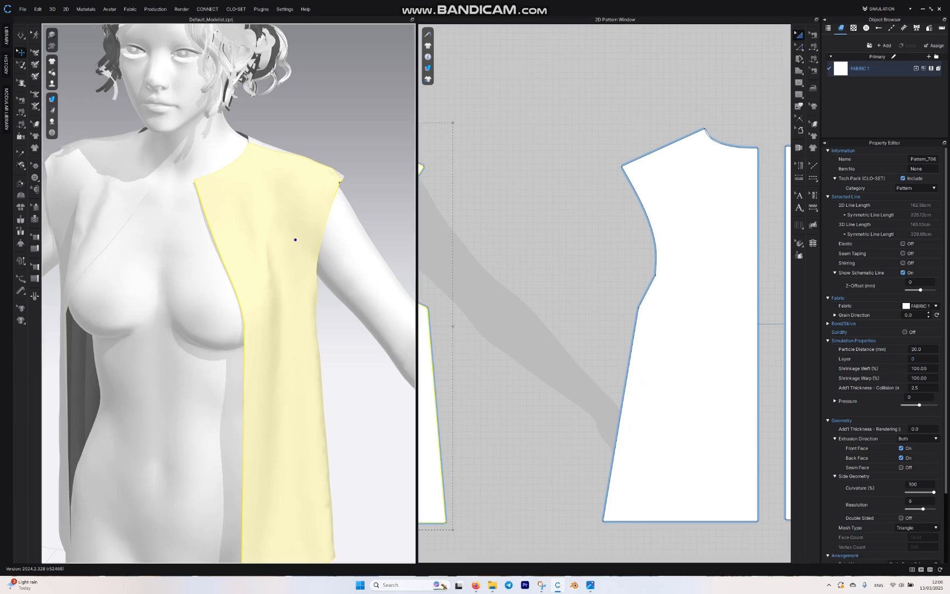
pyautogui.click(540, 396)
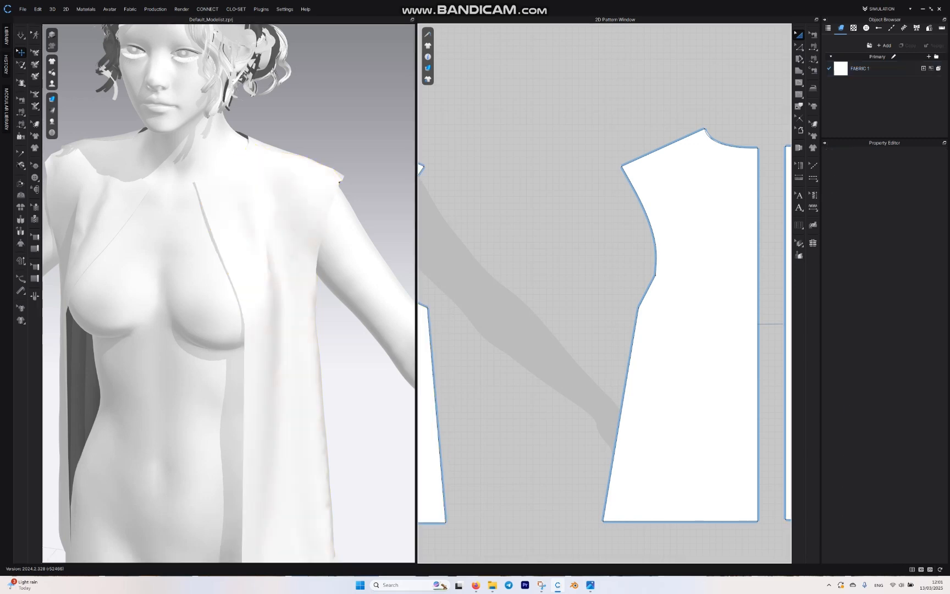
pyautogui.scroll(-7, 539, 396)
pyautogui.moveTo(641, 314); pyautogui.dragTo(433, 460)
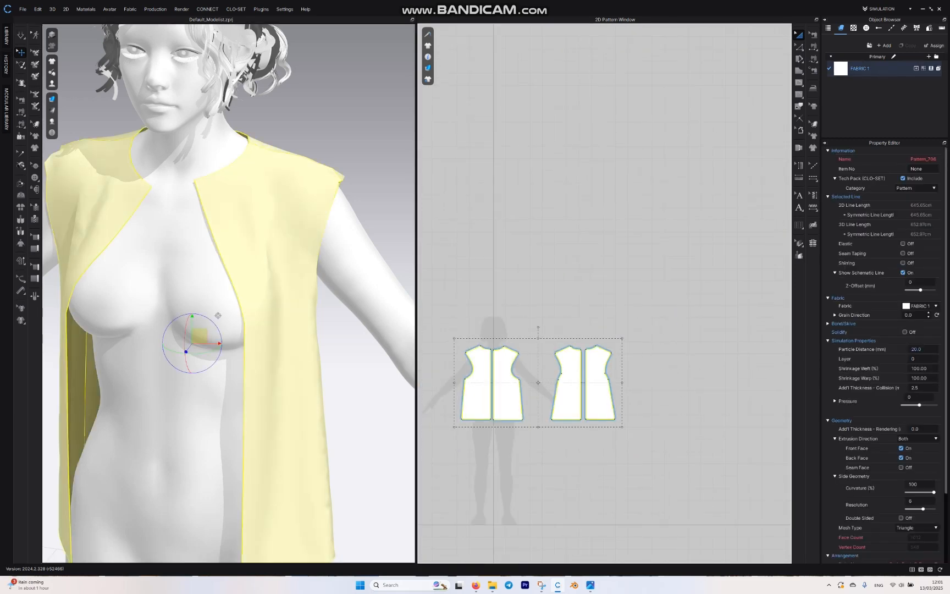
pyautogui.click(917, 349)
pyautogui.write('10')
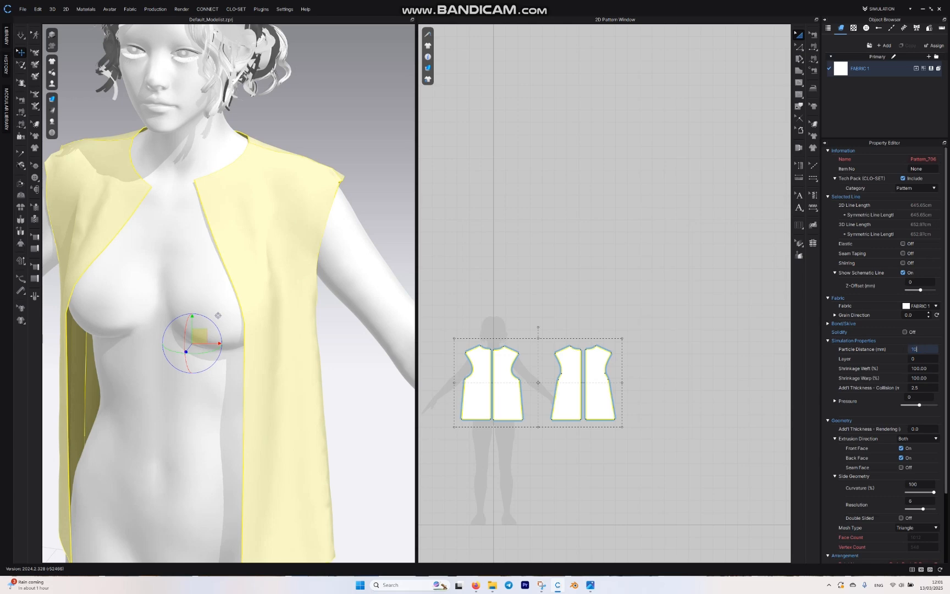
pyautogui.press('Return')
pyautogui.press('space')
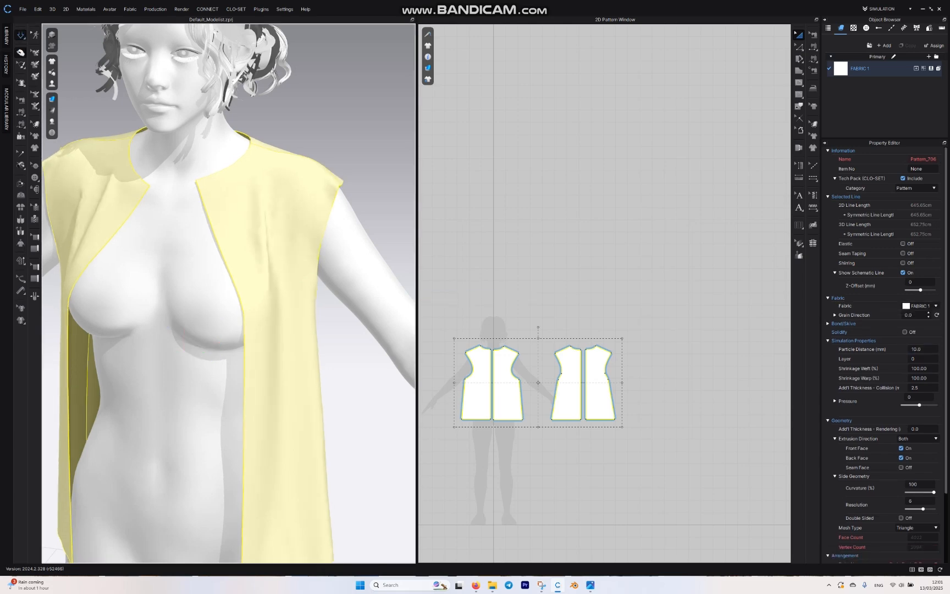
# Step: Inspect the garment from the side and pull the front piece's shoulder tip to adjust how the armhole sits
pyautogui.moveTo(351, 247); pyautogui.dragTo(228, 247, button='right')
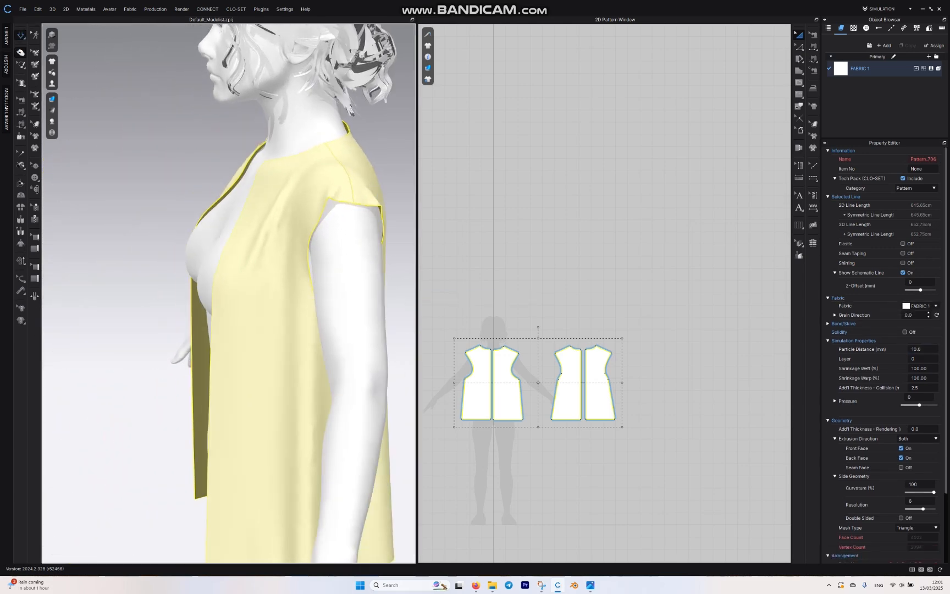
pyautogui.click(349, 208)
pyautogui.click(346, 190)
pyautogui.moveTo(345, 190); pyautogui.dragTo(330, 196)
pyautogui.moveTo(330, 197); pyautogui.dragTo(421, 198, button='right')
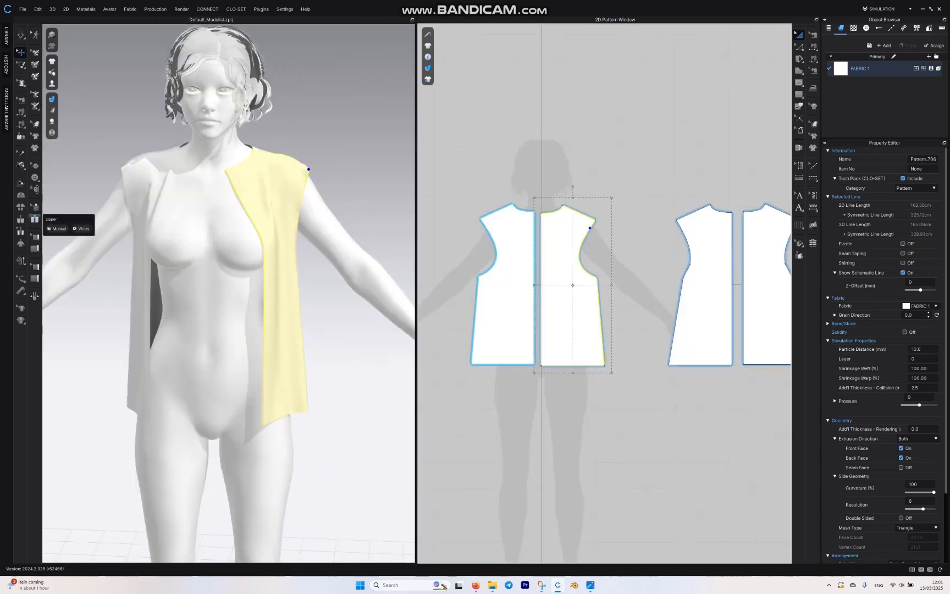
# Step: Create a zipper between the two centre-front edges from neckline to hem and simulate to close the front
pyautogui.click(34, 219)
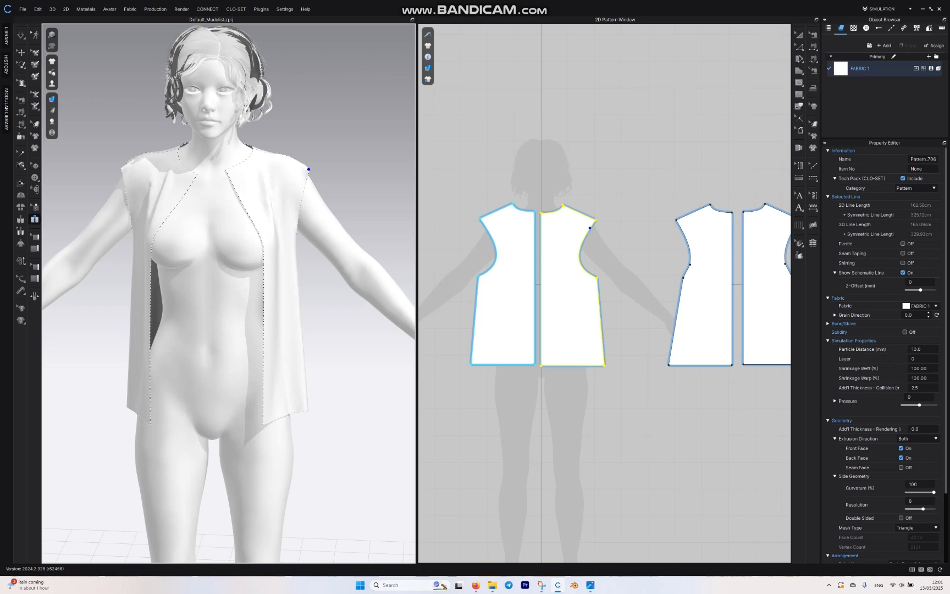
pyautogui.scroll(3, 525, 269)
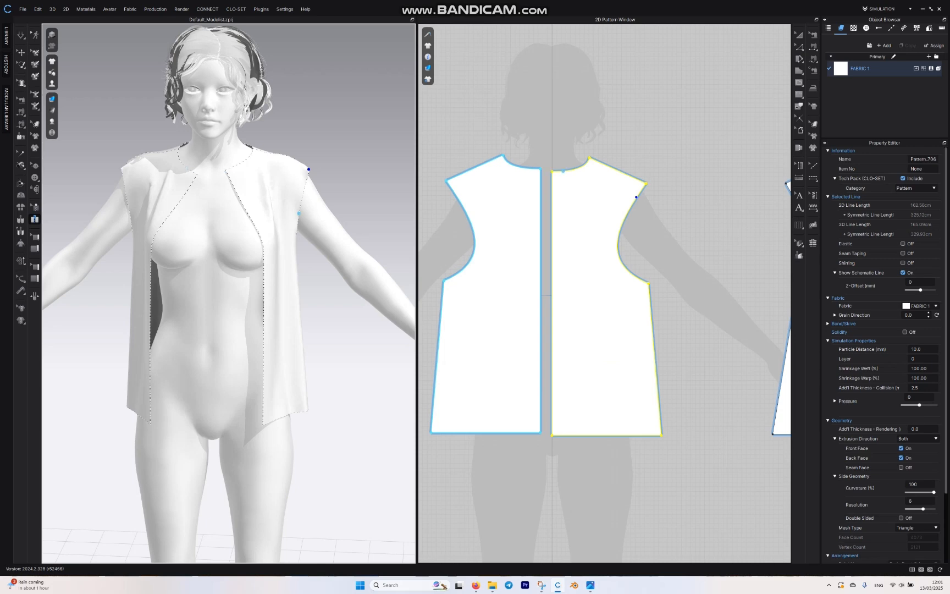
pyautogui.click(226, 170)
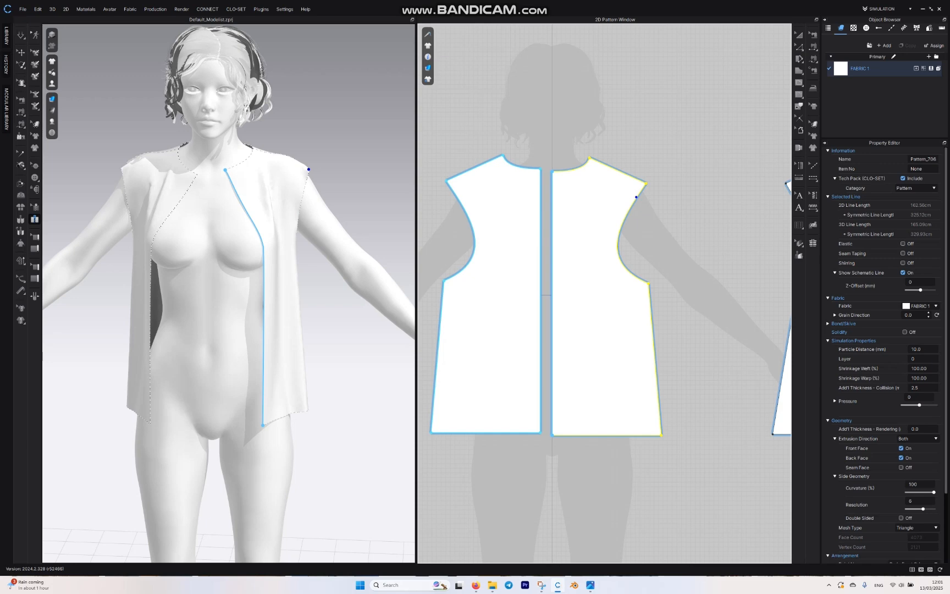
pyautogui.doubleClick(263, 425)
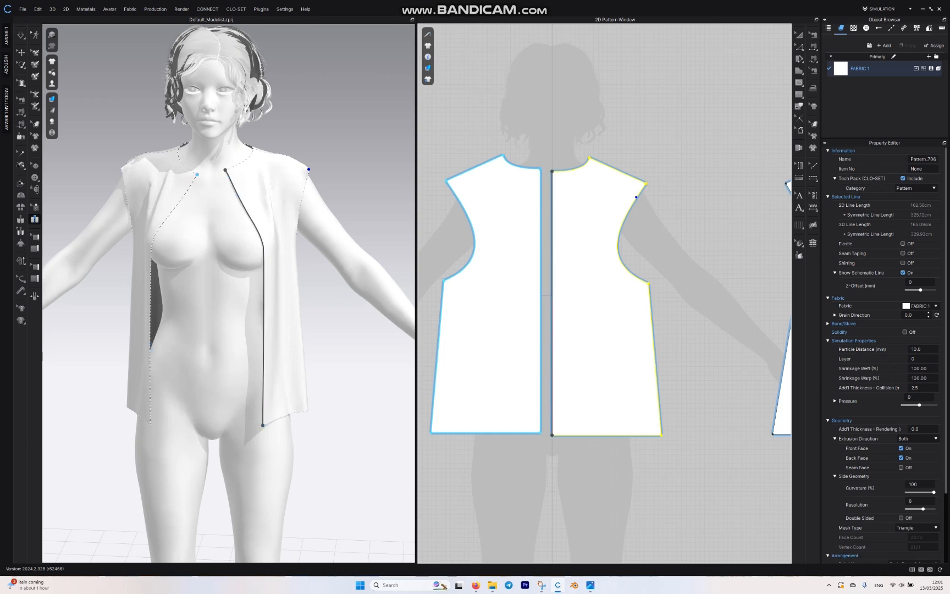
pyautogui.click(198, 174)
pyautogui.doubleClick(150, 424)
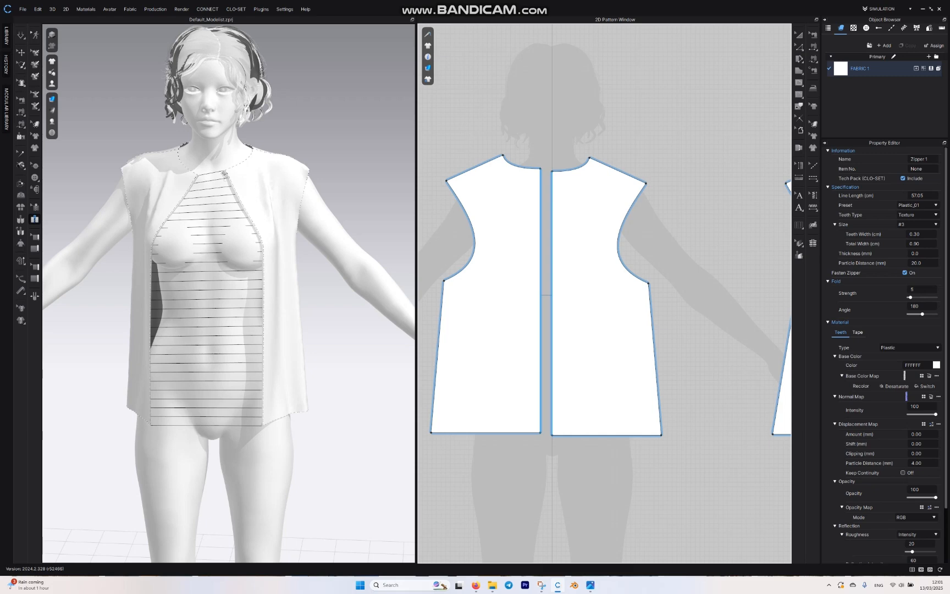
pyautogui.press('space')
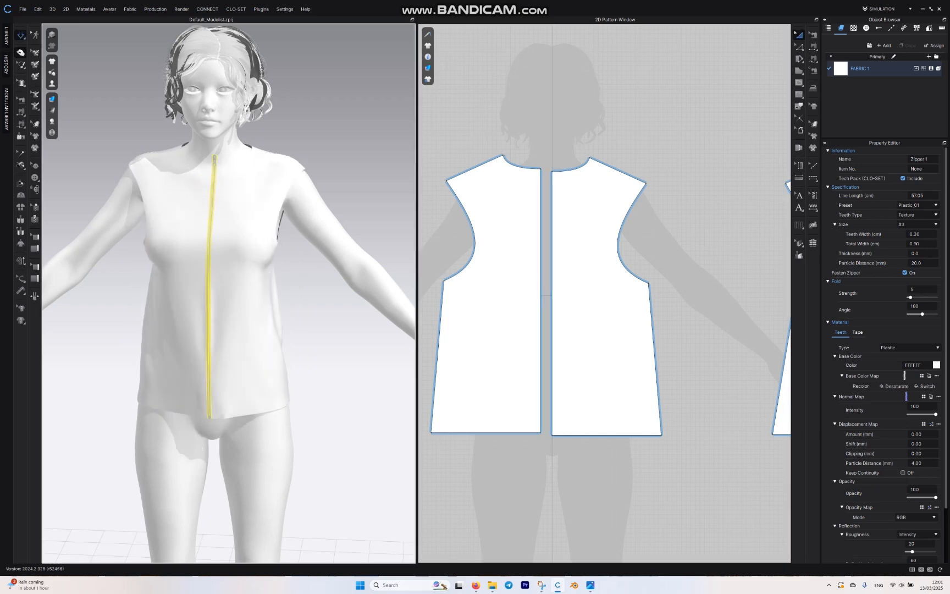
pyautogui.moveTo(330, 247)
pyautogui.mouseDown(button='right')
pyautogui.moveTo(314, 278)
pyautogui.moveTo(312, 246)
pyautogui.moveTo(338, 244)
pyautogui.mouseUp(button='right')
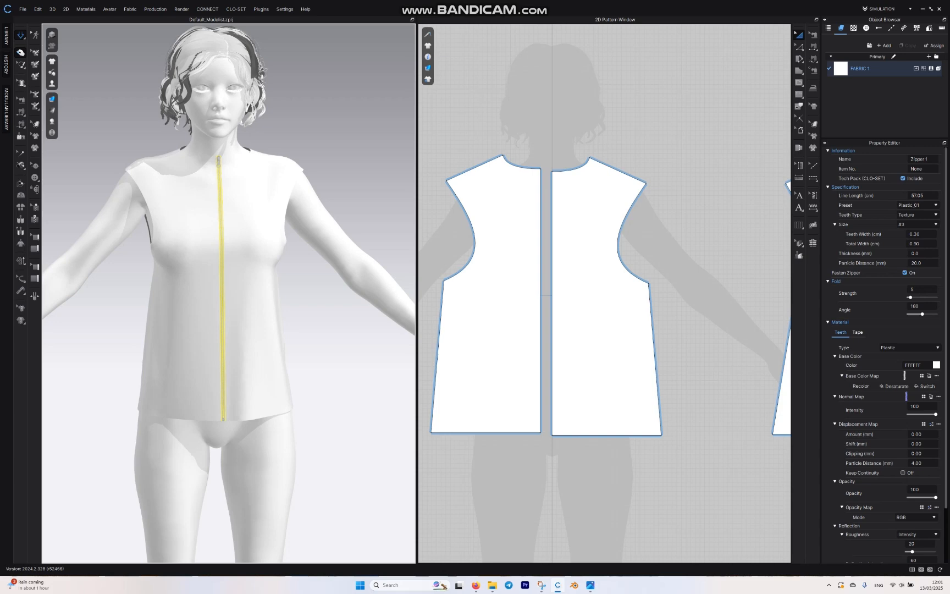
# Step: Turn off fastening for the front zipper and simulate it open, turn fastening back on, and simulate again
pyautogui.click(35, 218)
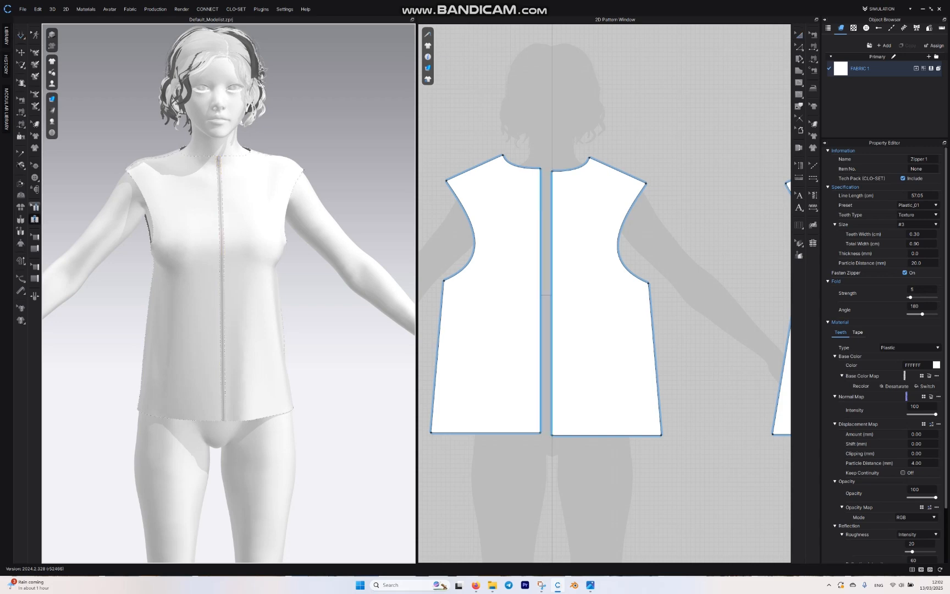
pyautogui.click(34, 207)
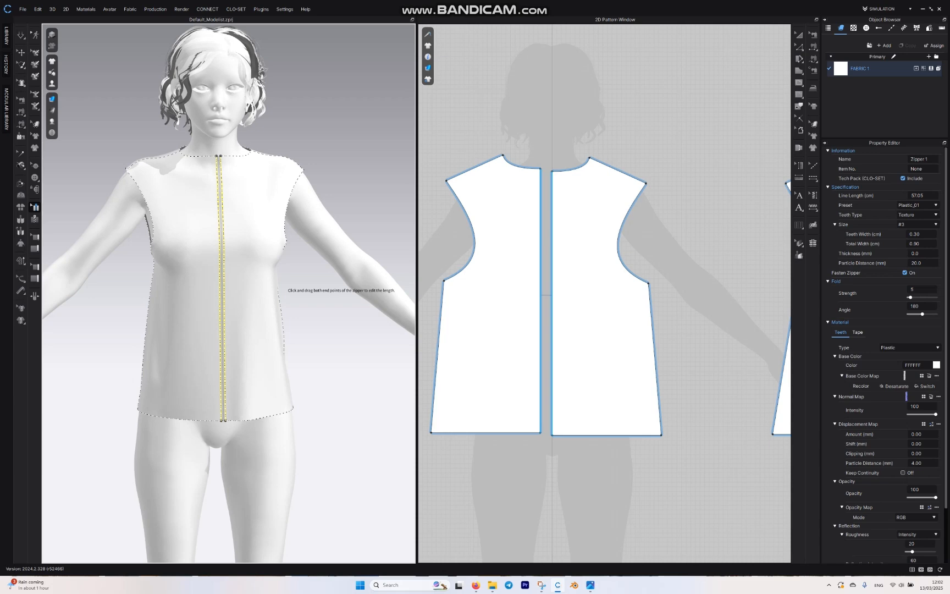
pyautogui.click(904, 273)
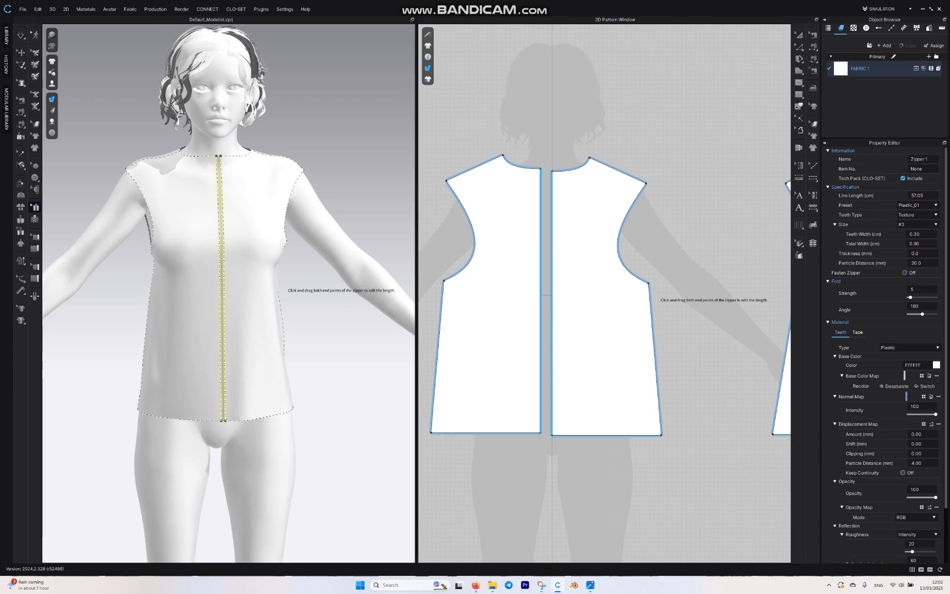
pyautogui.press('space')
pyautogui.press('space')
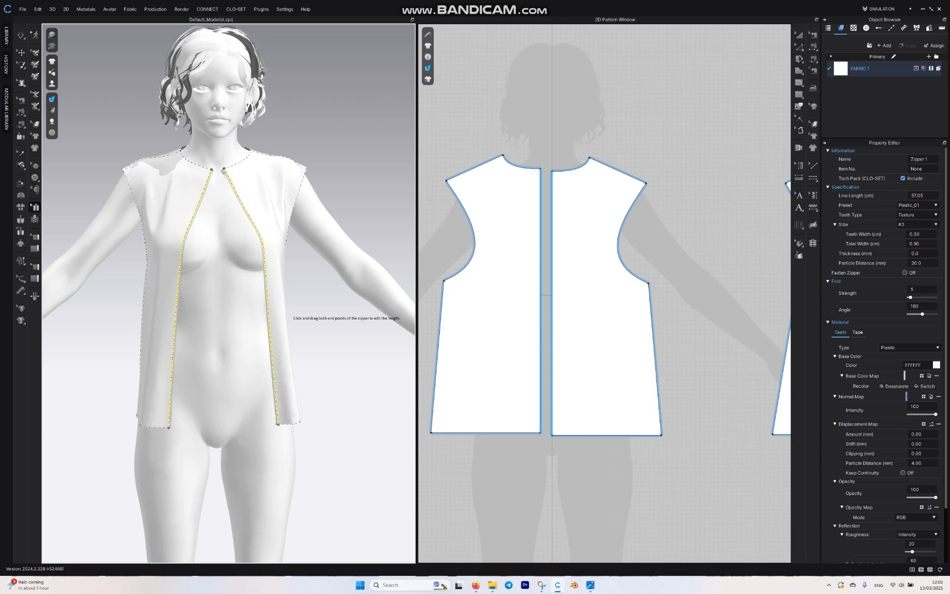
pyautogui.click(904, 273)
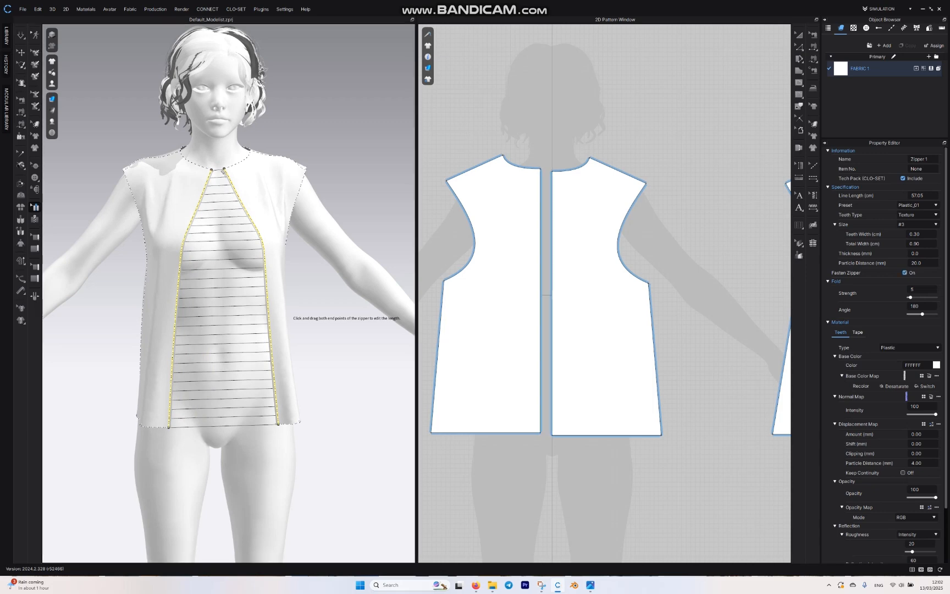
pyautogui.press('space')
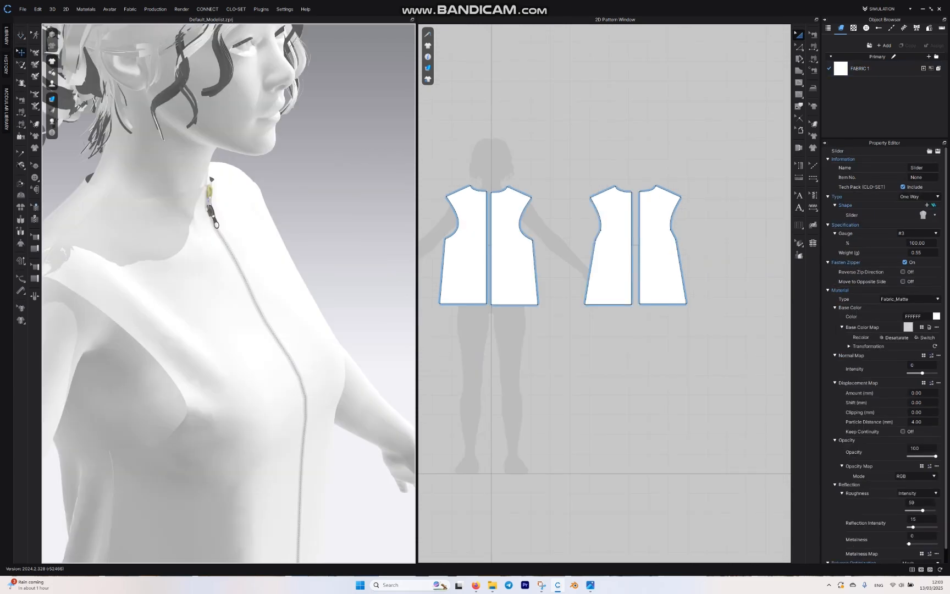
# Step: Slide the zipper slider down to chest level and simulate while pulling the front neckline apart
pyautogui.moveTo(211, 212); pyautogui.dragTo(294, 361)
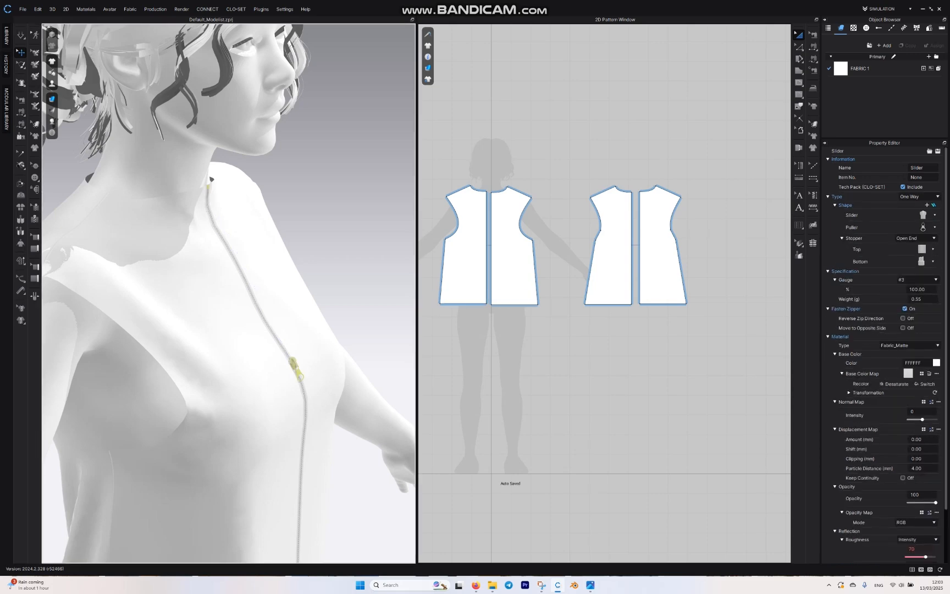
pyautogui.press('space')
pyautogui.moveTo(308, 352); pyautogui.dragTo(212, 355, button='right')
pyautogui.moveTo(198, 205); pyautogui.dragTo(163, 210)
pyautogui.moveTo(222, 194); pyautogui.dragTo(197, 205)
pyautogui.press('space')
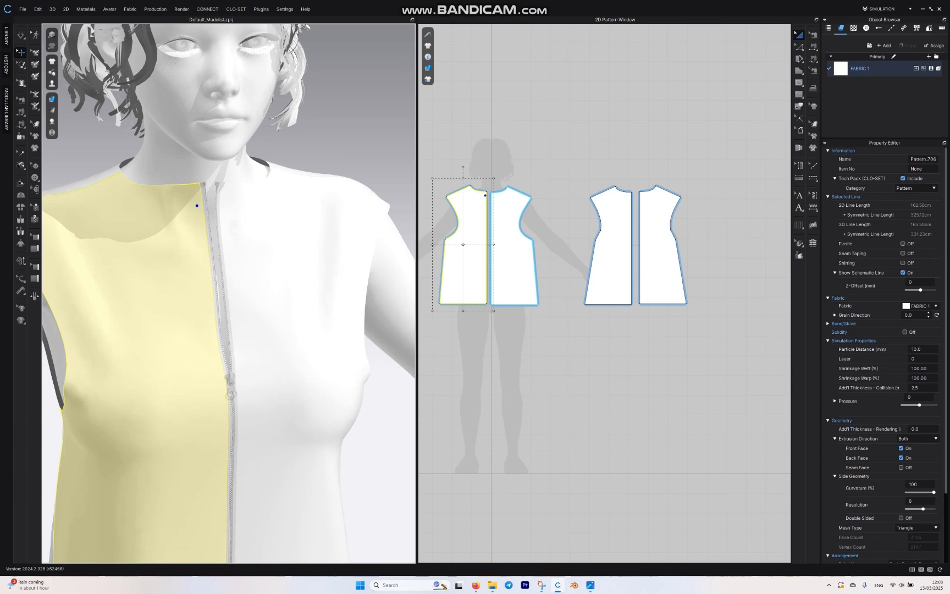
# Step: Slide the zipper slider back up to the neckline and simulate to close the front
pyautogui.click(21, 35)
pyautogui.click(231, 384)
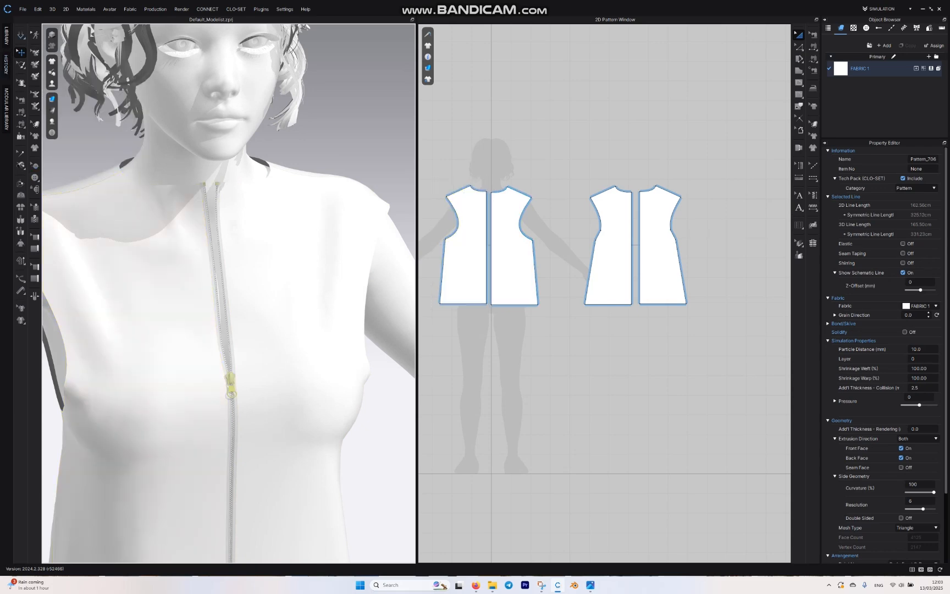
pyautogui.click(379, 462)
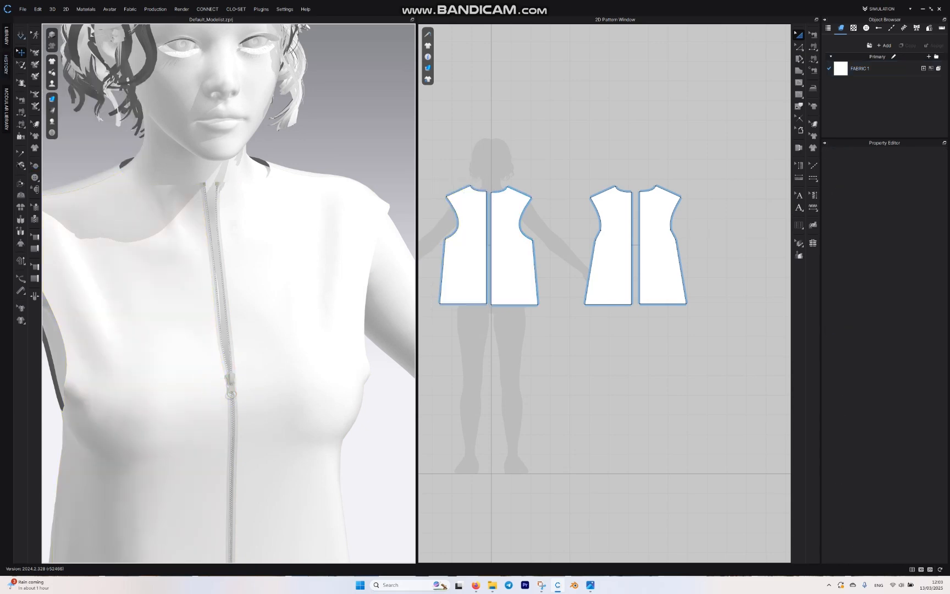
pyautogui.click(231, 384)
pyautogui.click(232, 426)
pyautogui.click(231, 384)
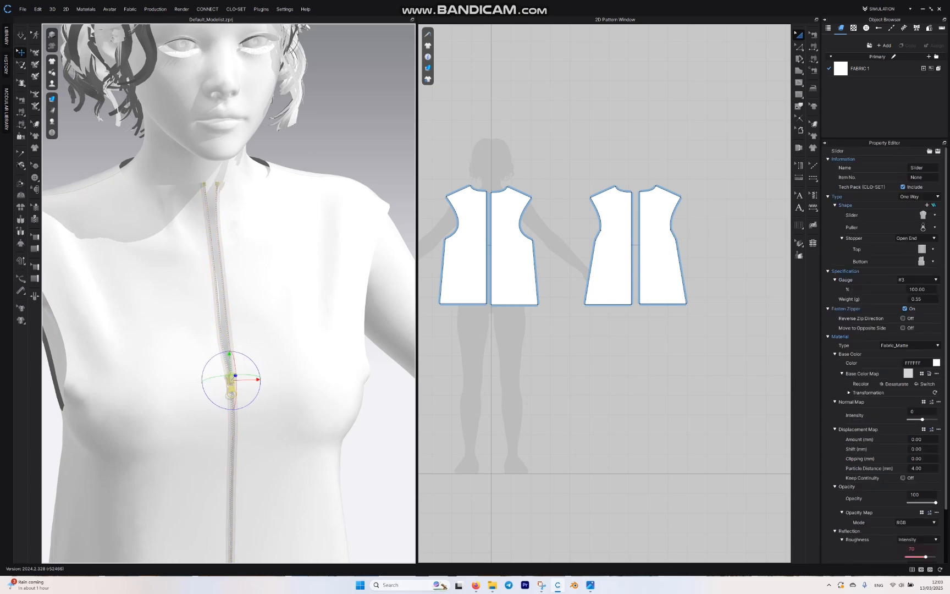
pyautogui.click(232, 426)
pyautogui.moveTo(231, 383); pyautogui.dragTo(216, 195)
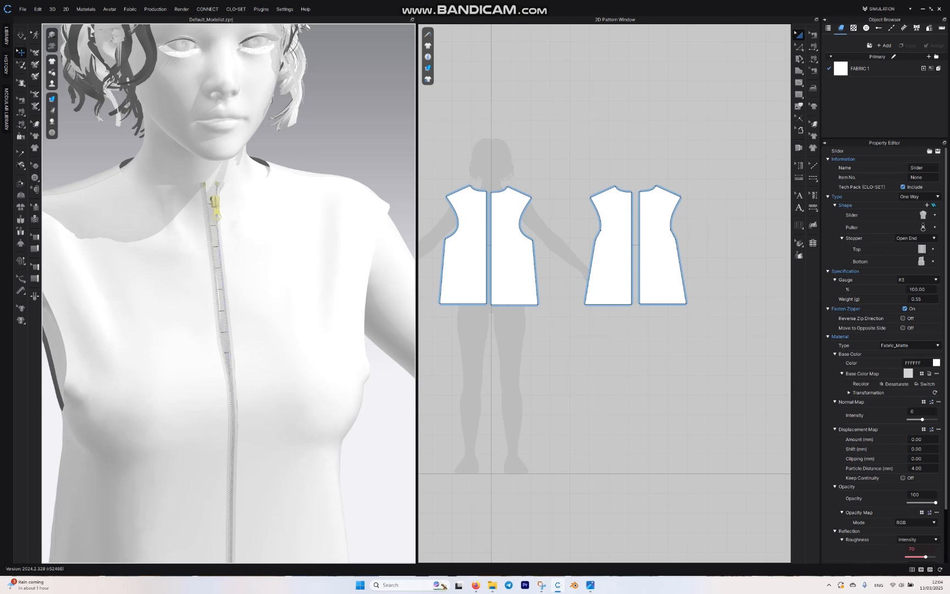
pyautogui.press('space')
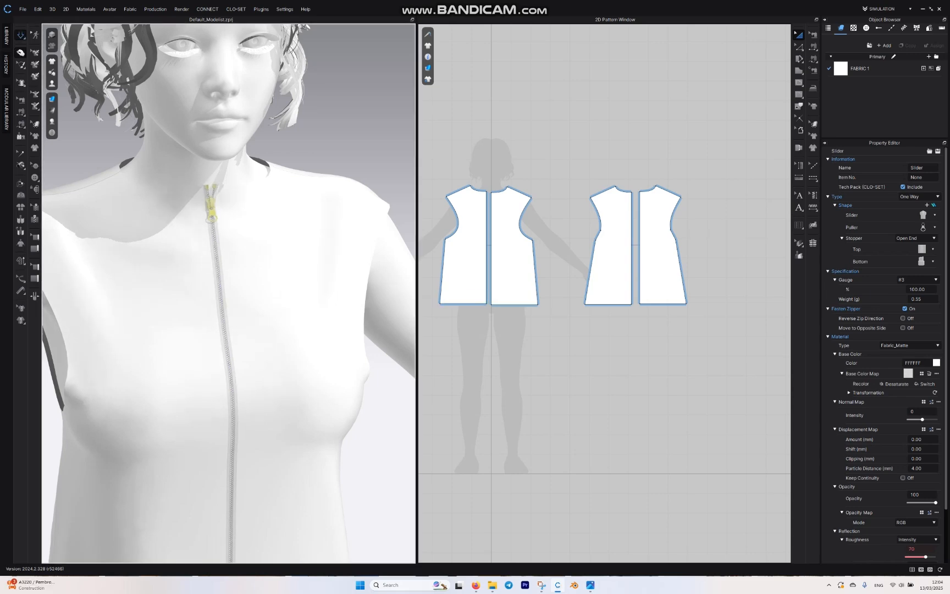
# Step: Draw a rectangle about 52 cm tall beside the front bodice, lower its upper corner nearest the bodice, and add a point on the sloped edge
pyautogui.scroll(-4, 222, 286)
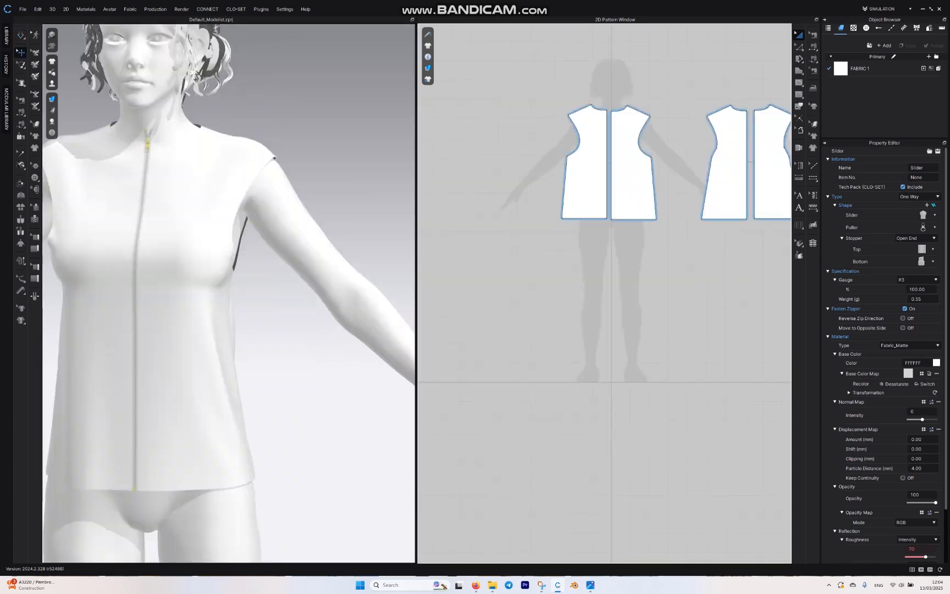
pyautogui.click(798, 70)
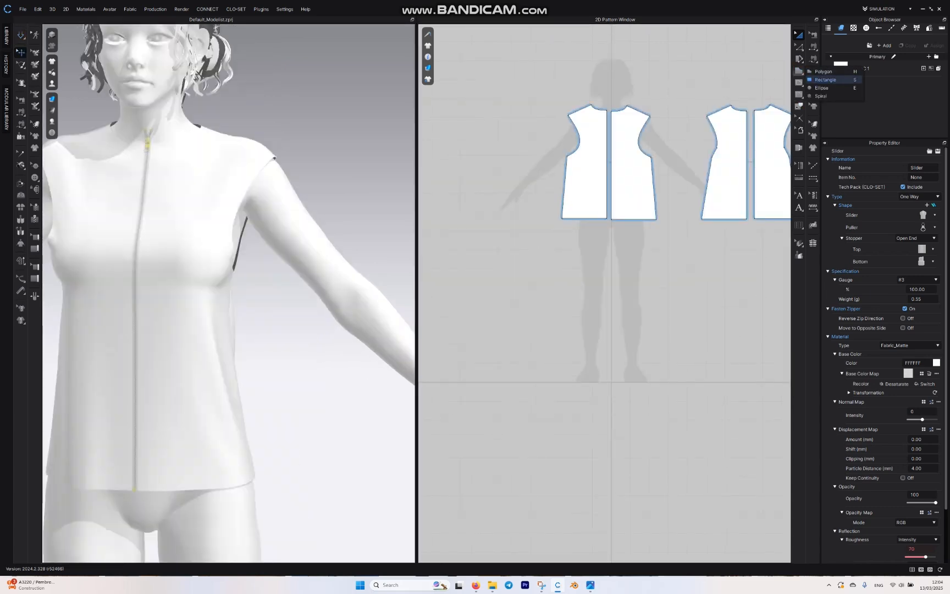
pyautogui.click(824, 80)
pyautogui.moveTo(604, 124); pyautogui.dragTo(689, 121, button='middle')
pyautogui.scroll(5, 637, 123)
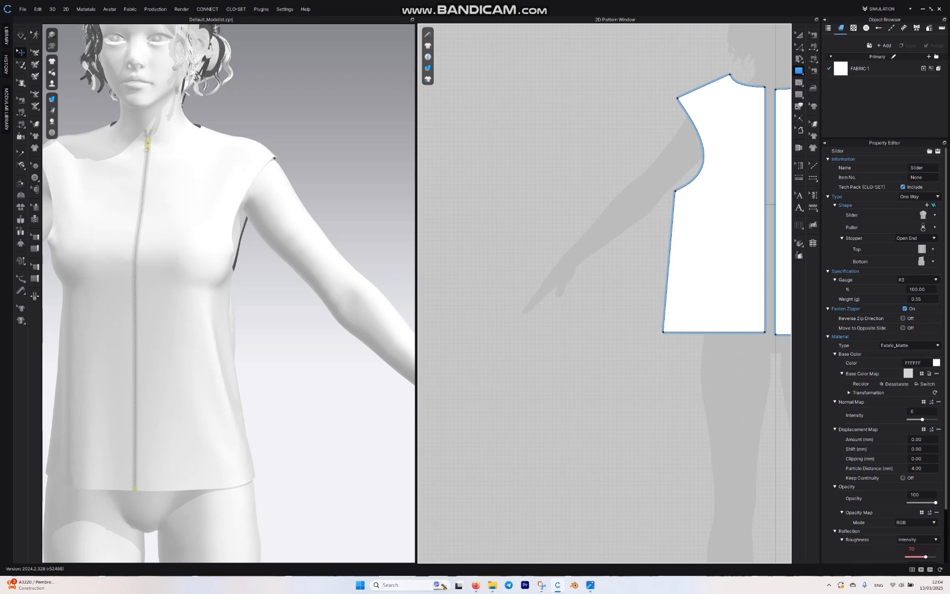
pyautogui.moveTo(515, 112); pyautogui.dragTo(615, 336)
pyautogui.press('z')
pyautogui.moveTo(615, 113); pyautogui.dragTo(616, 196)
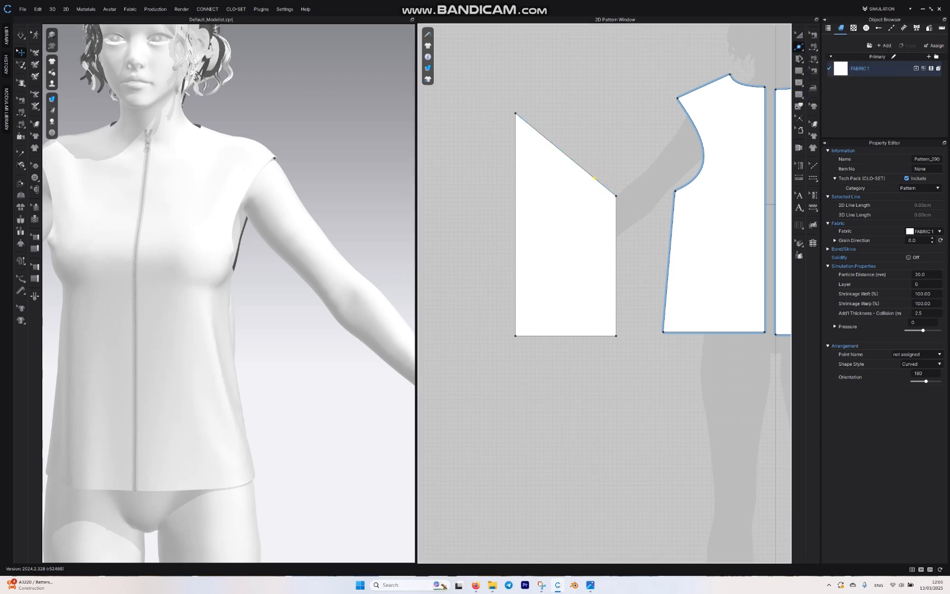
# Step: Use Smooth Curve to bend the long upper part of the sloped edge outward into a convex sleeve cap about 25 cm long
pyautogui.click(799, 47)
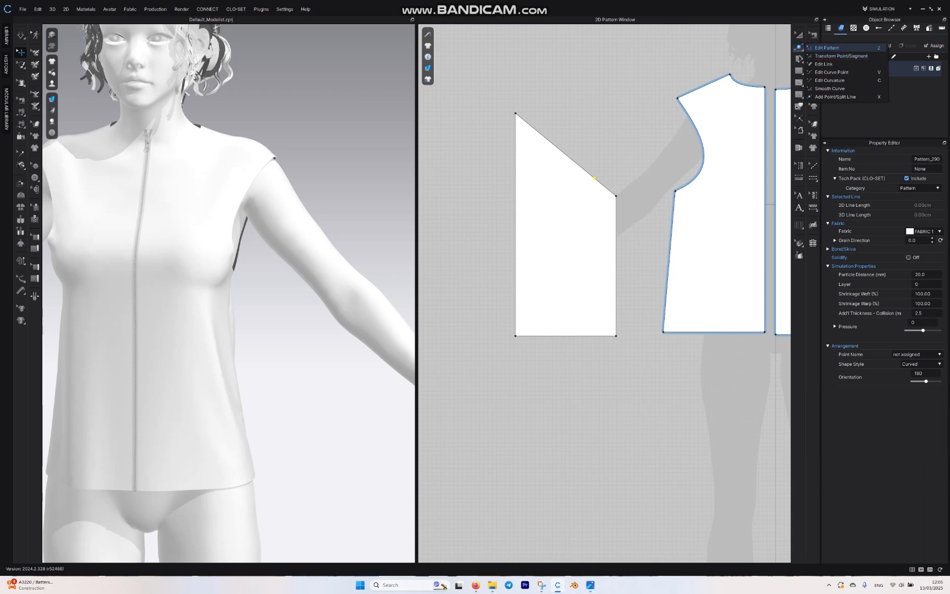
pyautogui.click(829, 88)
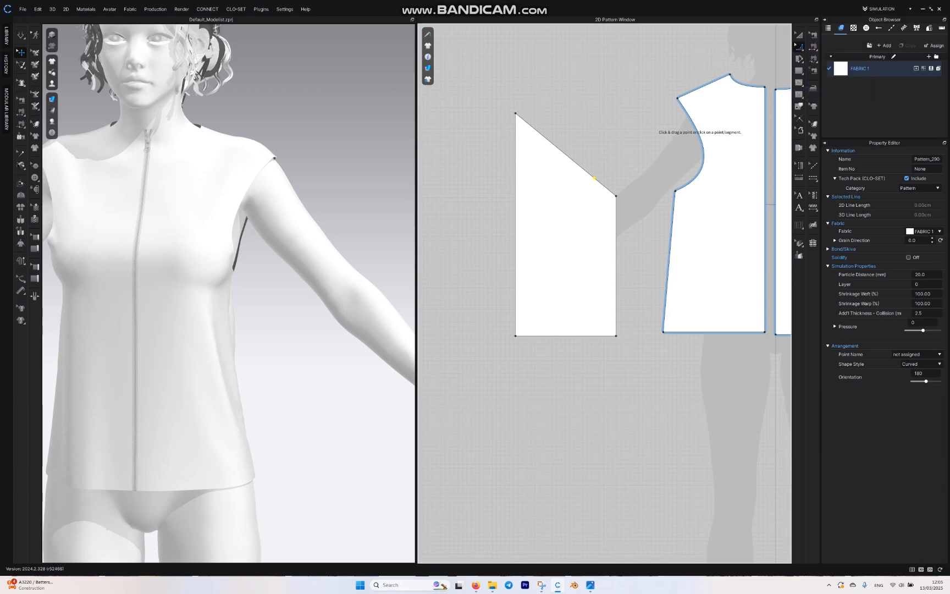
pyautogui.click(515, 113)
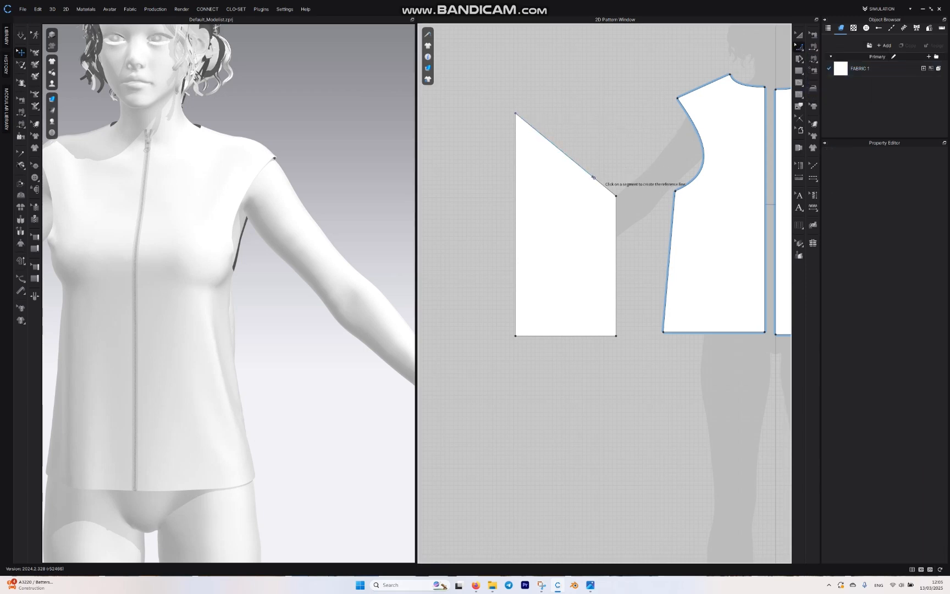
pyautogui.click(565, 156)
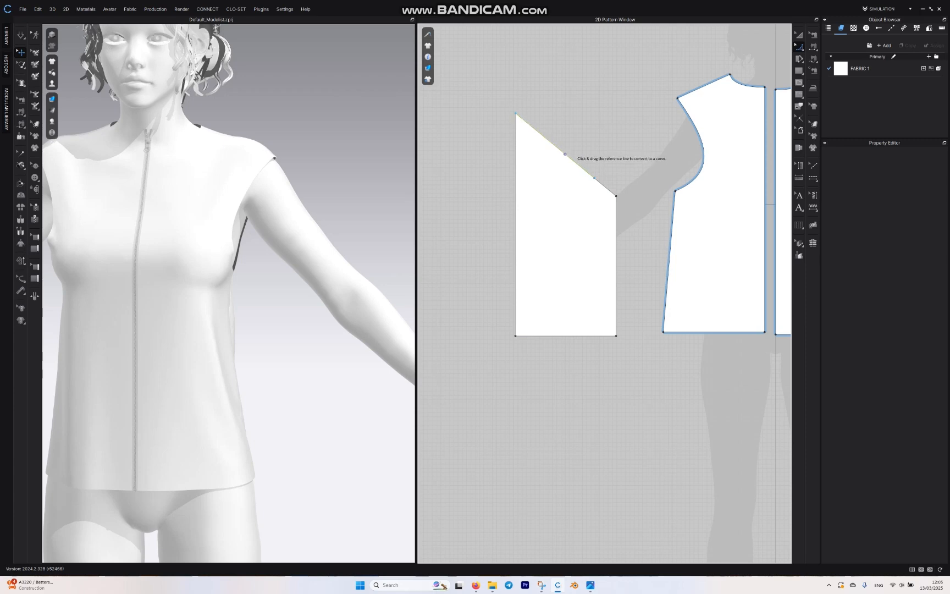
pyautogui.moveTo(564, 154); pyautogui.dragTo(563, 126)
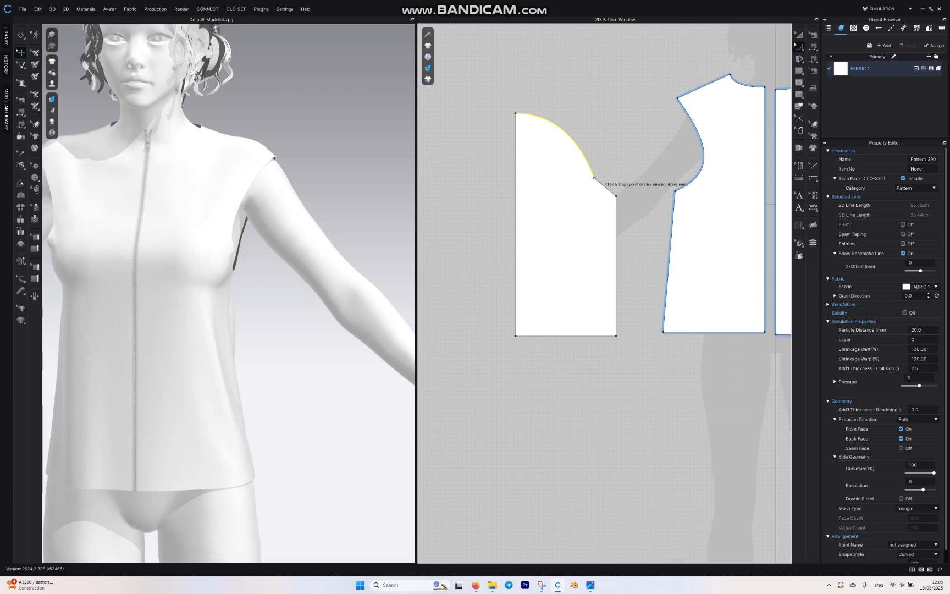
# Step: Smooth the short lower segment of the sloped edge into a concave underarm curve about 8 cm long
pyautogui.click(594, 178)
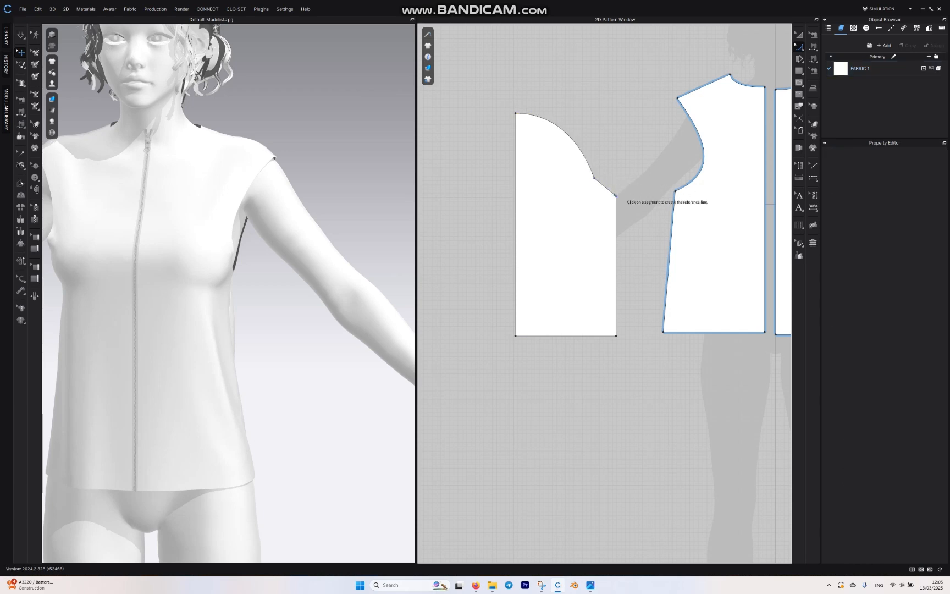
pyautogui.click(615, 195)
pyautogui.click(614, 194)
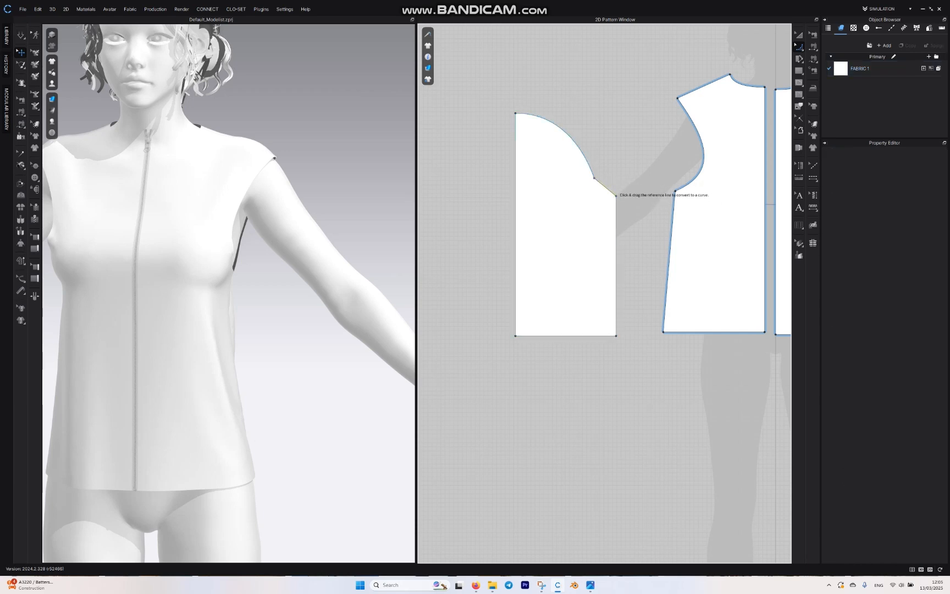
pyautogui.moveTo(614, 192); pyautogui.dragTo(607, 199)
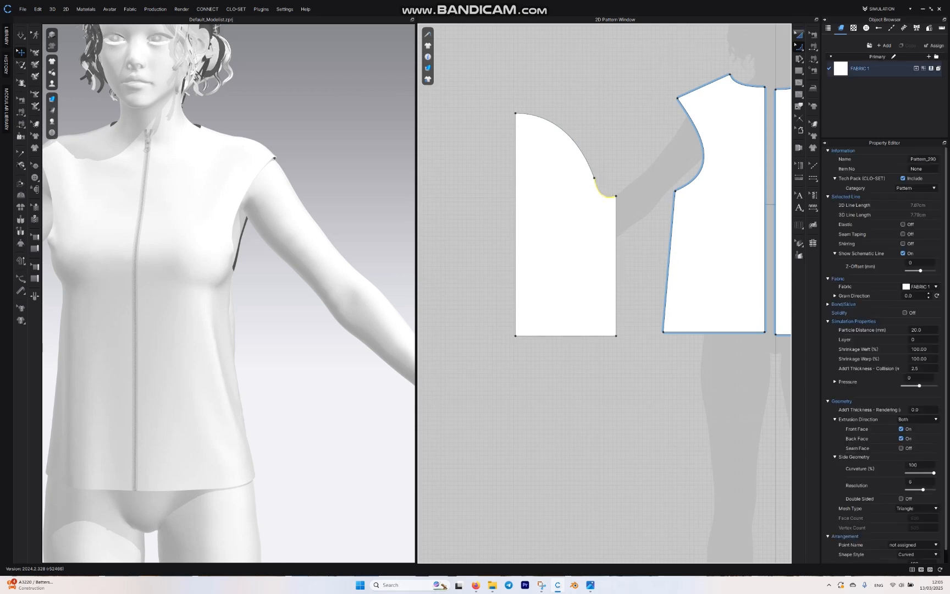
# Step: Narrow the half sleeve by moving its straight centre edge inward, and unfold the pattern about that edge into a full sleeve
pyautogui.click(799, 47)
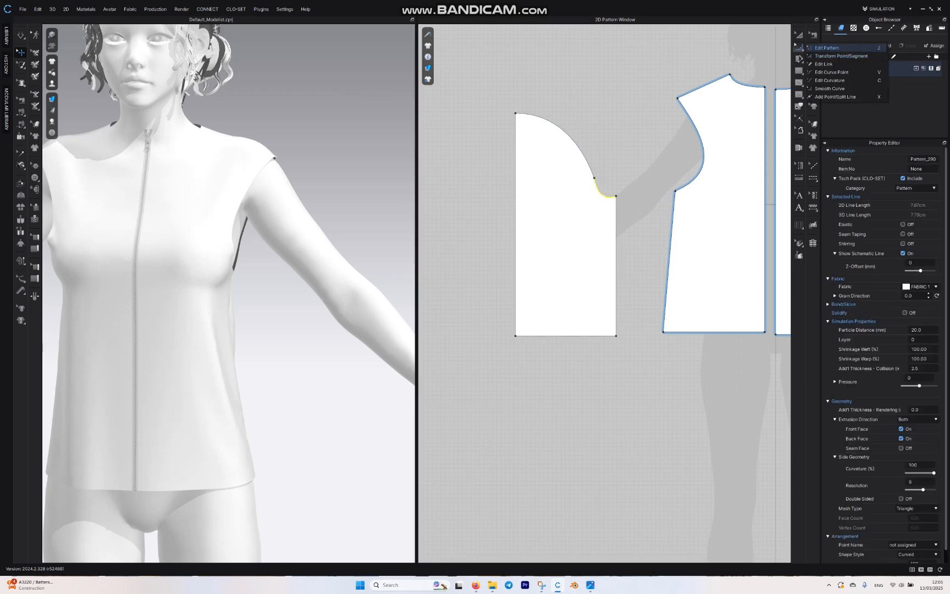
pyautogui.click(824, 47)
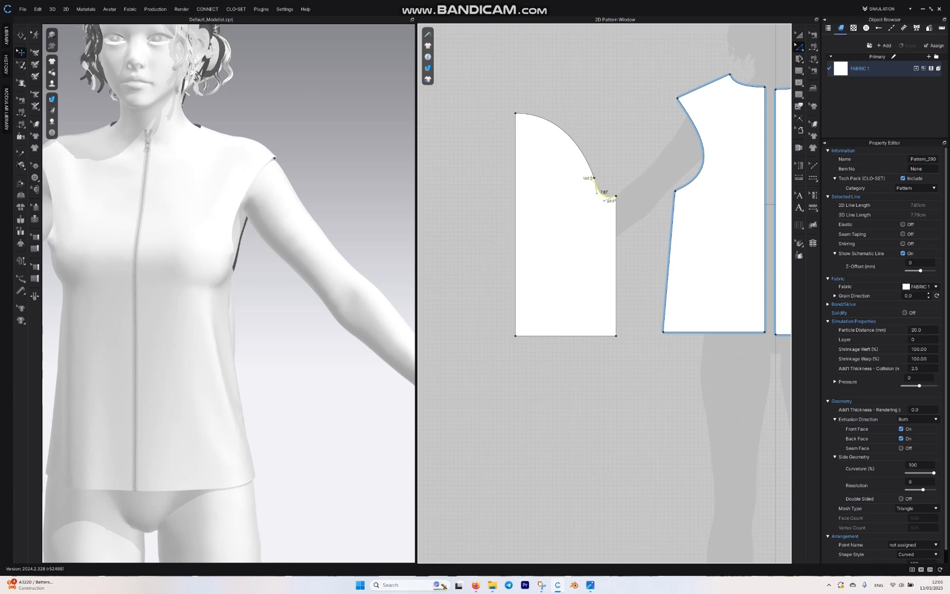
pyautogui.click(515, 221)
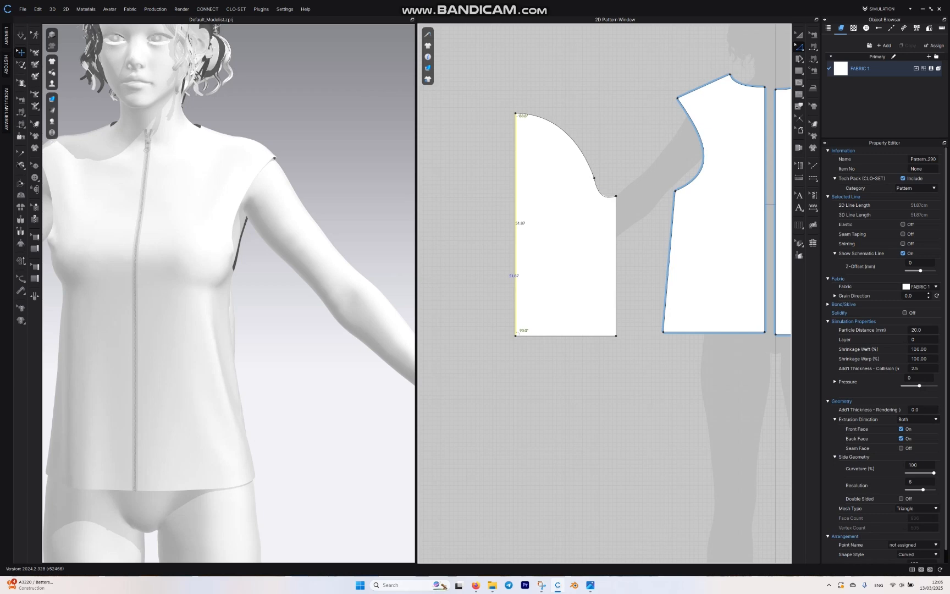
pyautogui.hotkey('ctrl', 'z')
pyautogui.moveTo(525, 276); pyautogui.dragTo(548, 276)
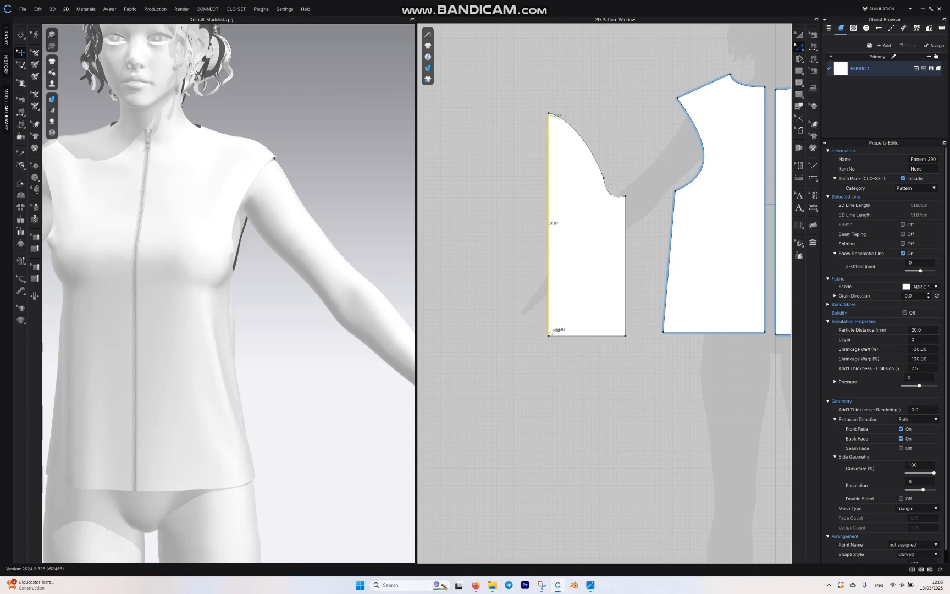
pyautogui.rightClick(548, 313)
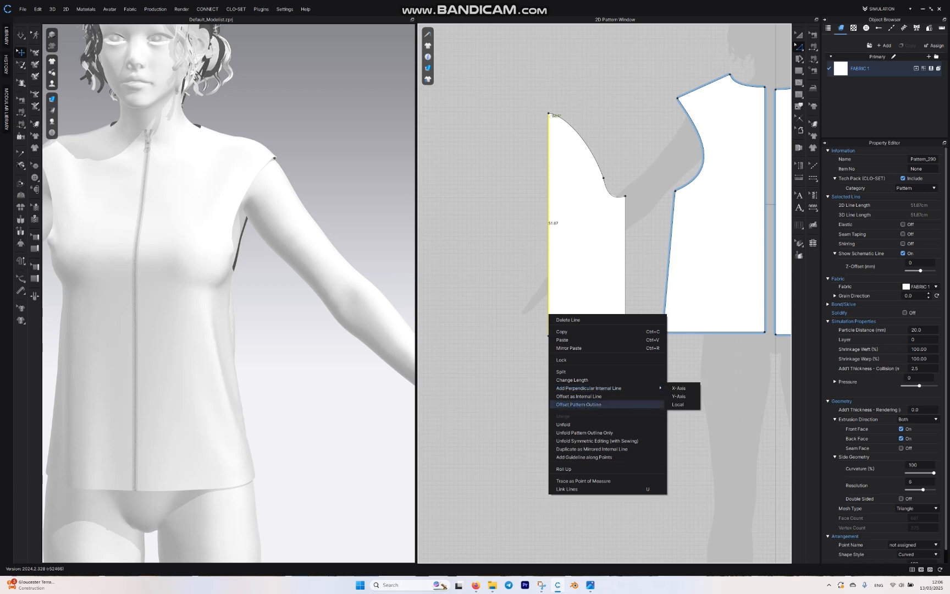
pyautogui.click(563, 424)
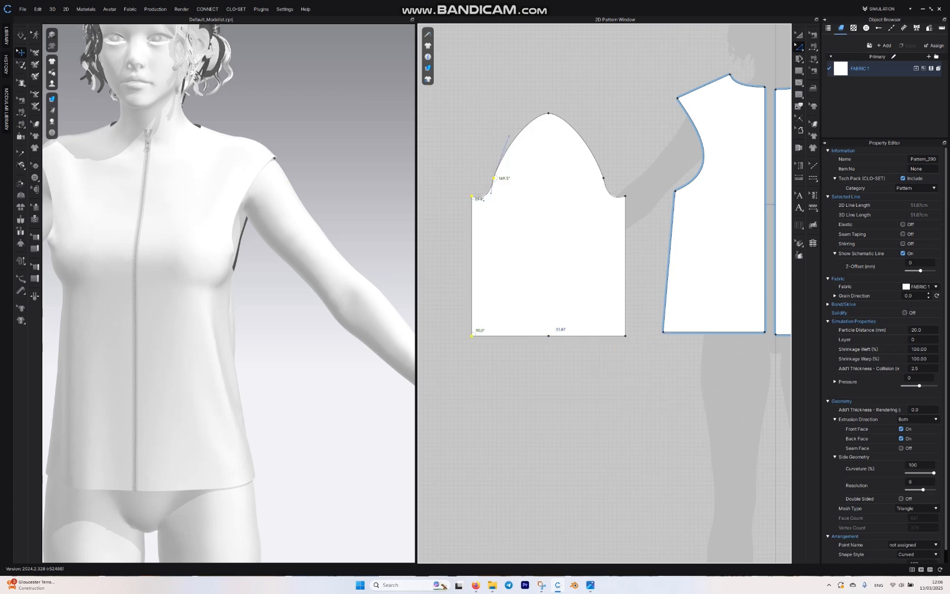
# Step: Lower the peak of the sleeve cap and reshape the underarm curves on both sides of the sleeve
pyautogui.click(557, 90)
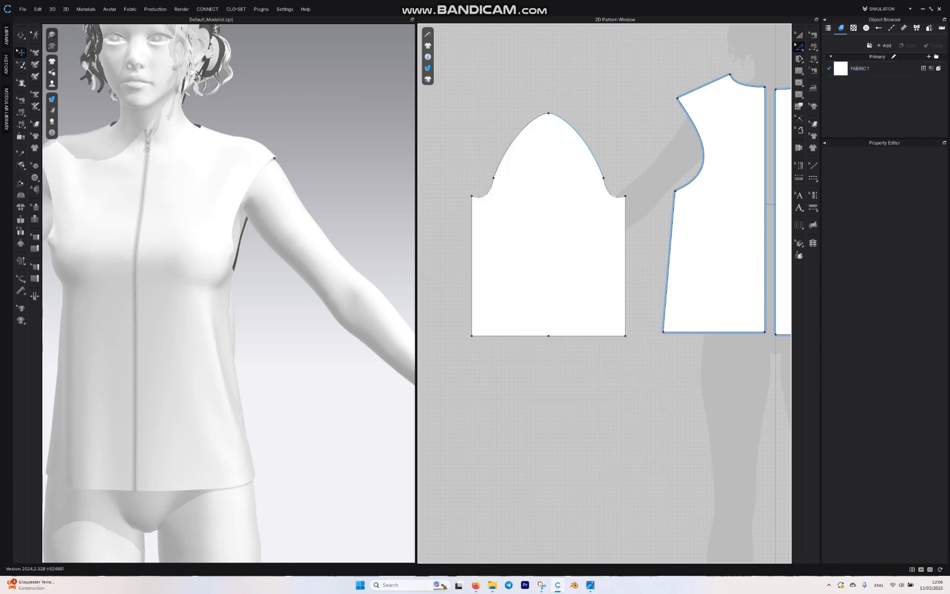
pyautogui.moveTo(548, 113); pyautogui.dragTo(548, 137)
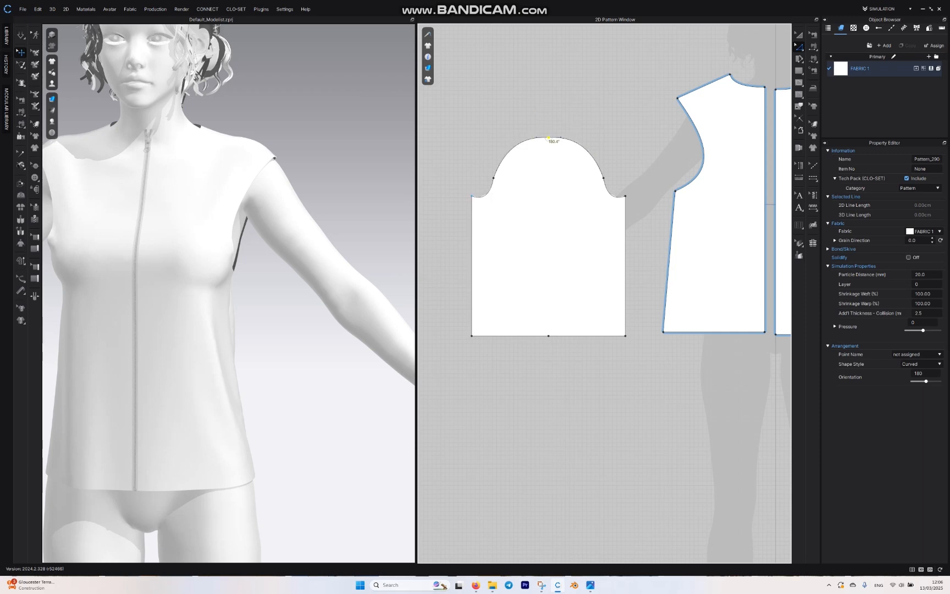
pyautogui.moveTo(472, 195); pyautogui.dragTo(484, 202)
pyautogui.scroll(5, 613, 204)
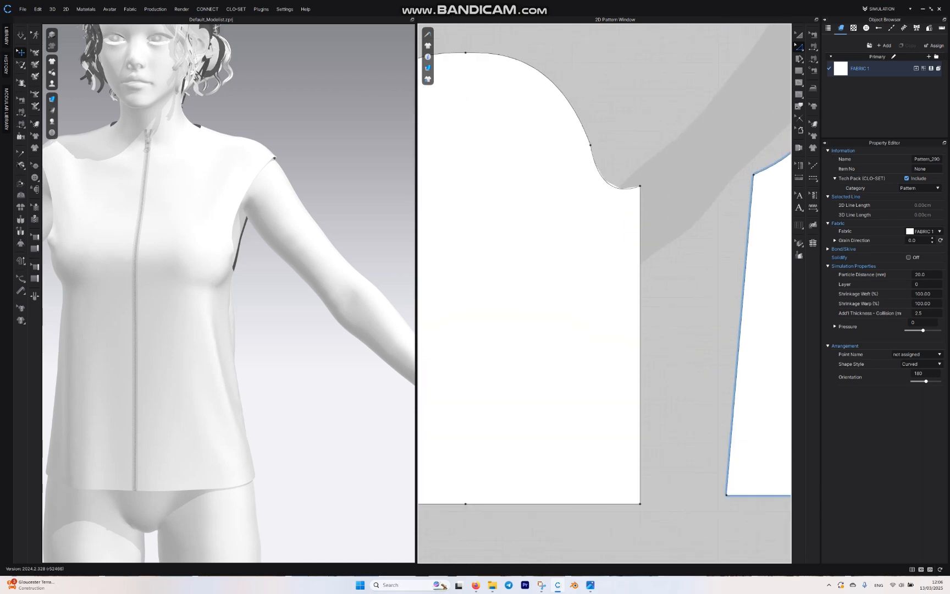
pyautogui.moveTo(640, 187); pyautogui.dragTo(612, 185)
pyautogui.scroll(-8, 624, 113)
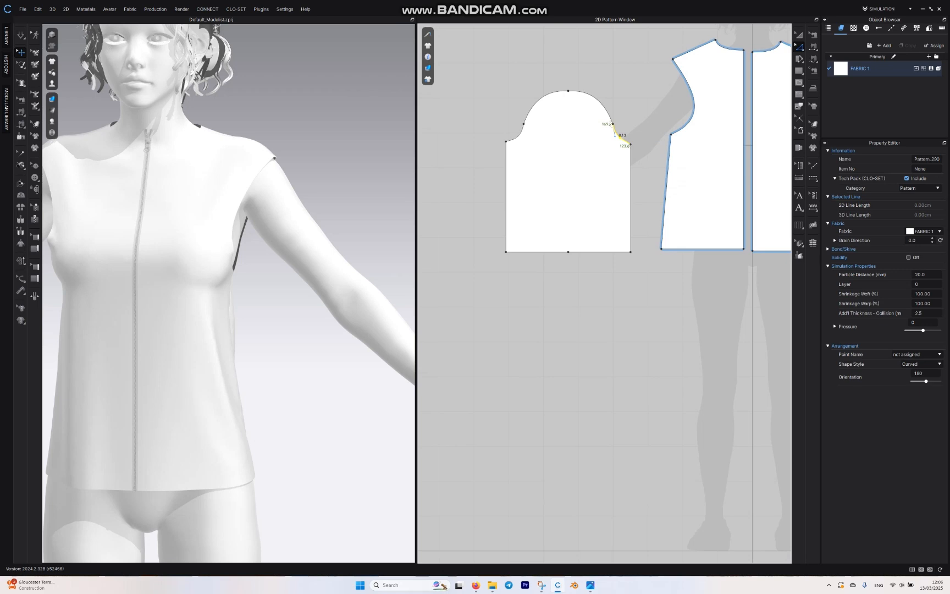
# Step: Sew the front armhole to the adjacent half of the sleeve cap with Free Sewing, from the cap peak to the underarm corner
pyautogui.click(798, 82)
pyautogui.click(813, 59)
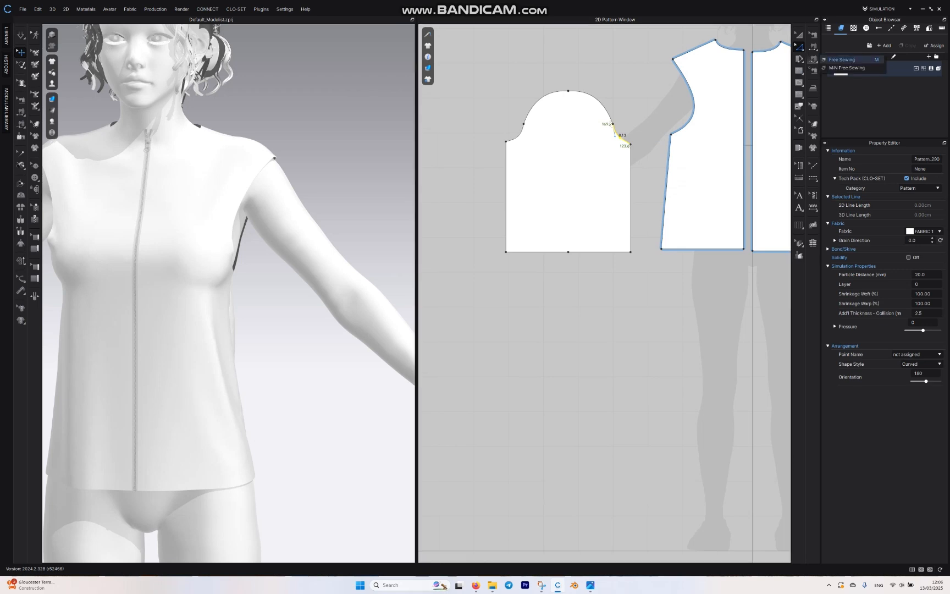
pyautogui.click(843, 59)
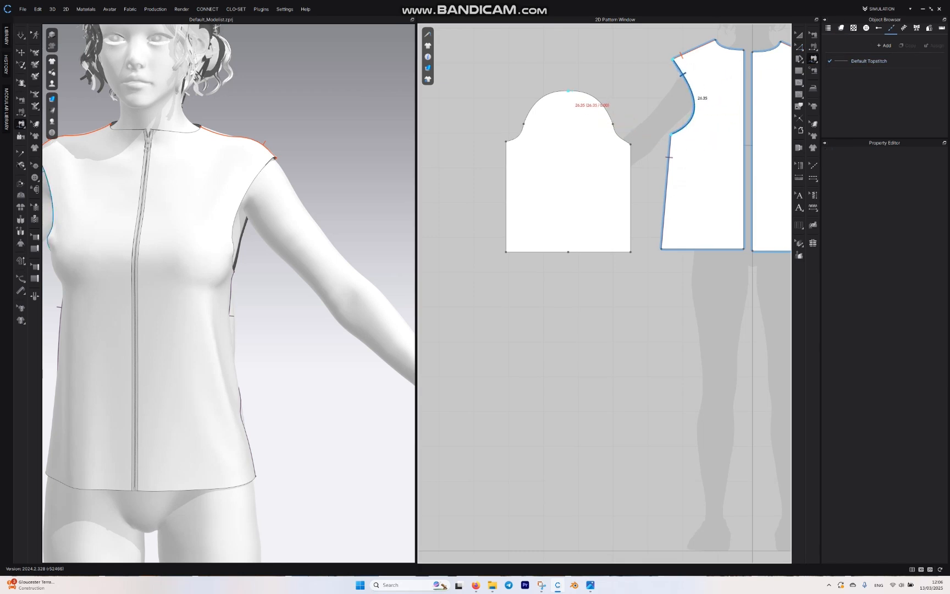
pyautogui.click(568, 91)
pyautogui.click(630, 144)
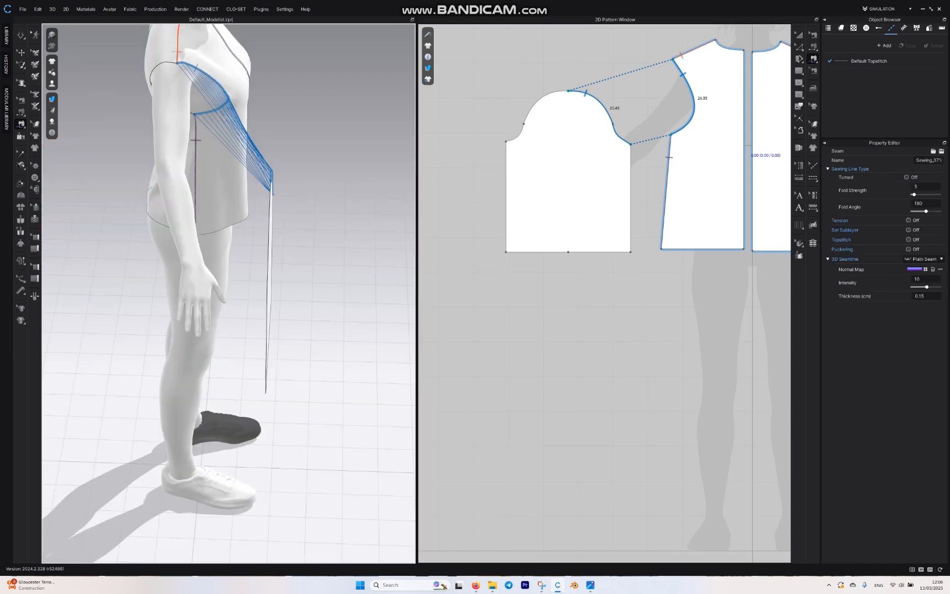
pyautogui.moveTo(193, 313); pyautogui.dragTo(222, 330, button='right')
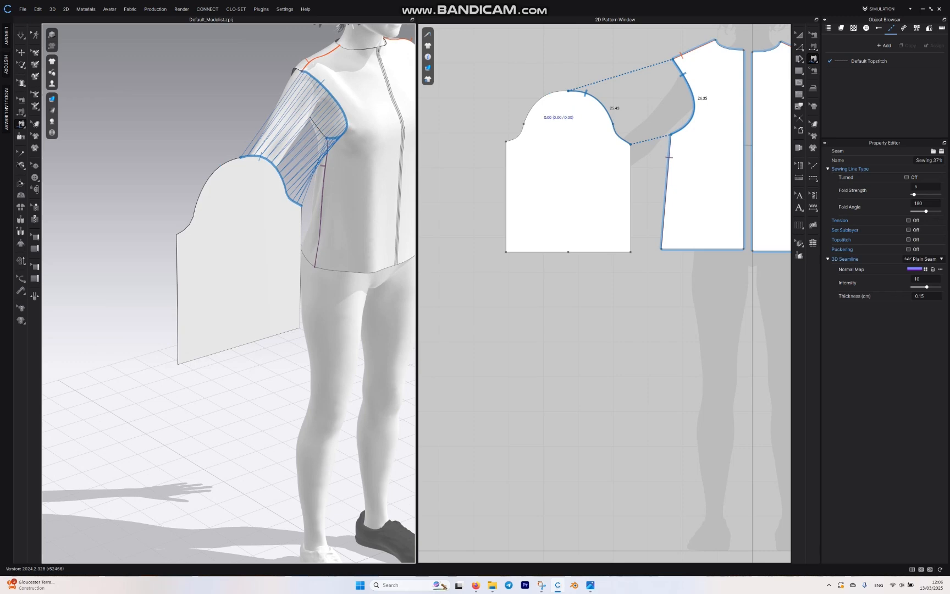
pyautogui.moveTo(225, 297); pyautogui.dragTo(329, 277, button='right')
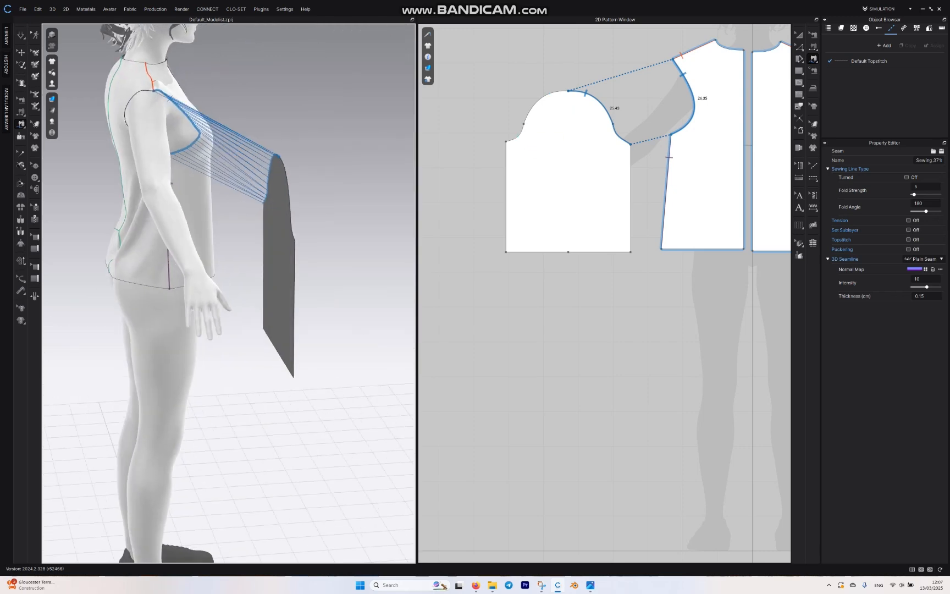
# Step: Sew the outer back armhole to the other half of the sleeve cap, from the cap peak to the opposite underarm corner
pyautogui.scroll(-3, 573, 102)
pyautogui.moveTo(571, 99); pyautogui.dragTo(440, 149, button='middle')
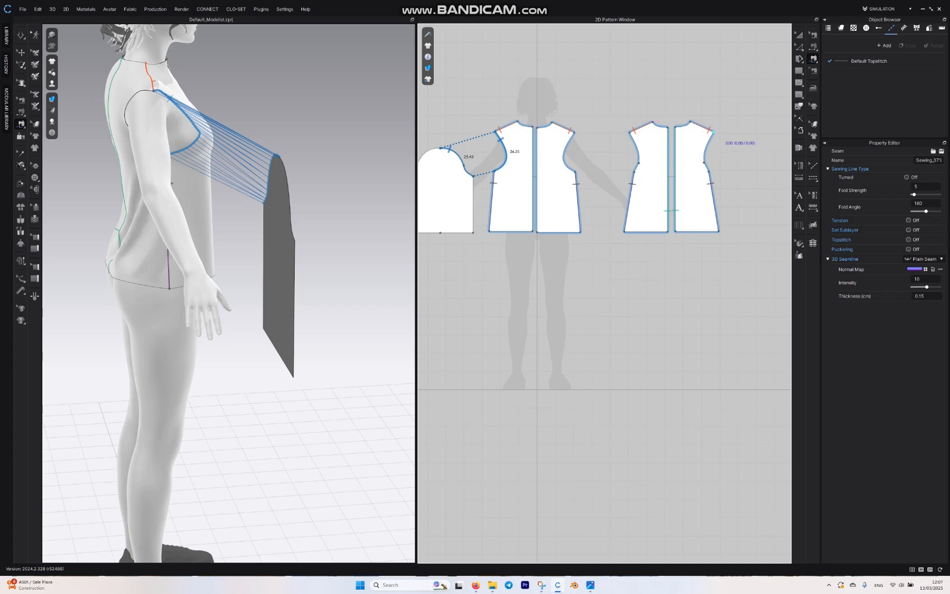
pyautogui.press('Escape')
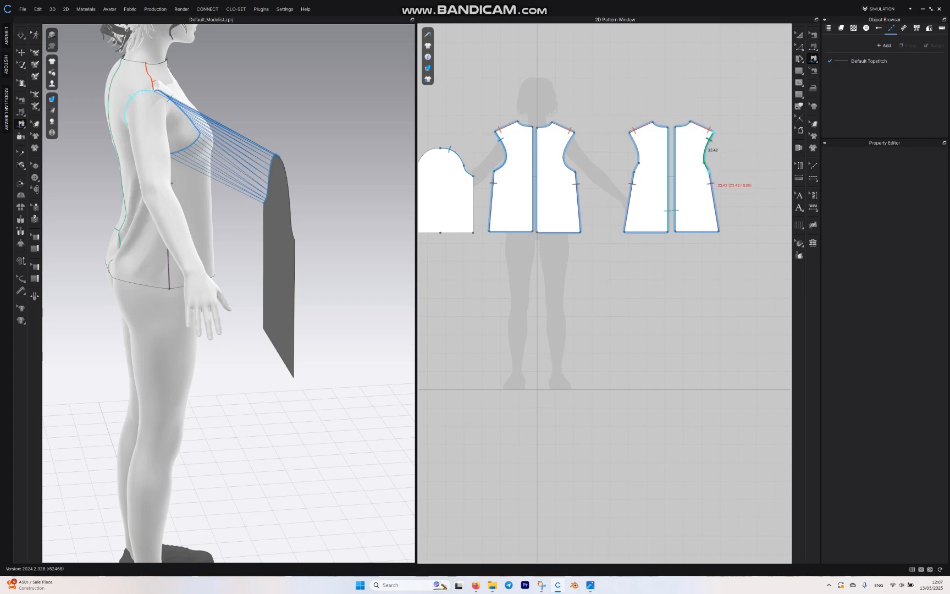
pyautogui.moveTo(707, 167); pyautogui.dragTo(779, 146, button='middle')
pyautogui.moveTo(670, 146); pyautogui.dragTo(680, 142, button='middle')
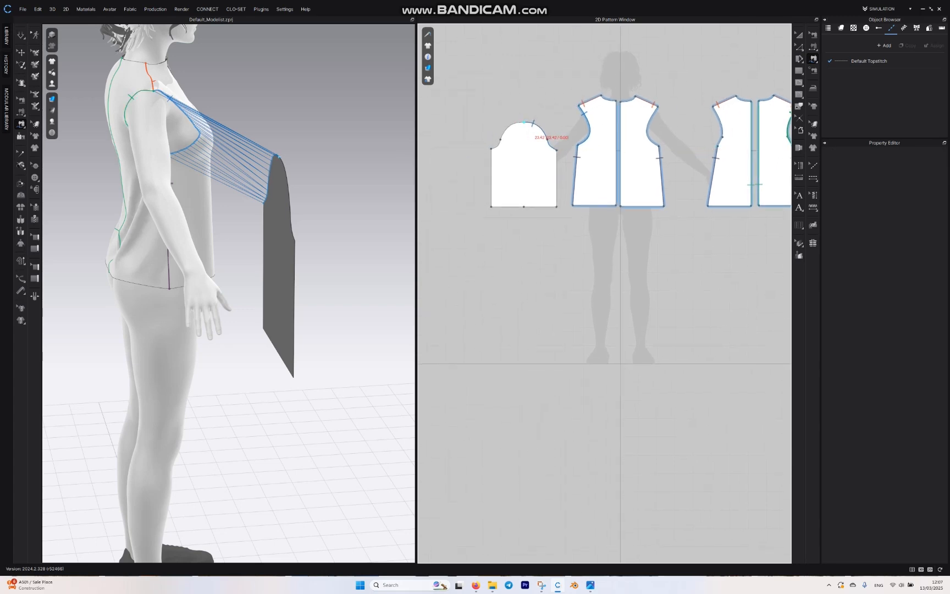
pyautogui.click(524, 122)
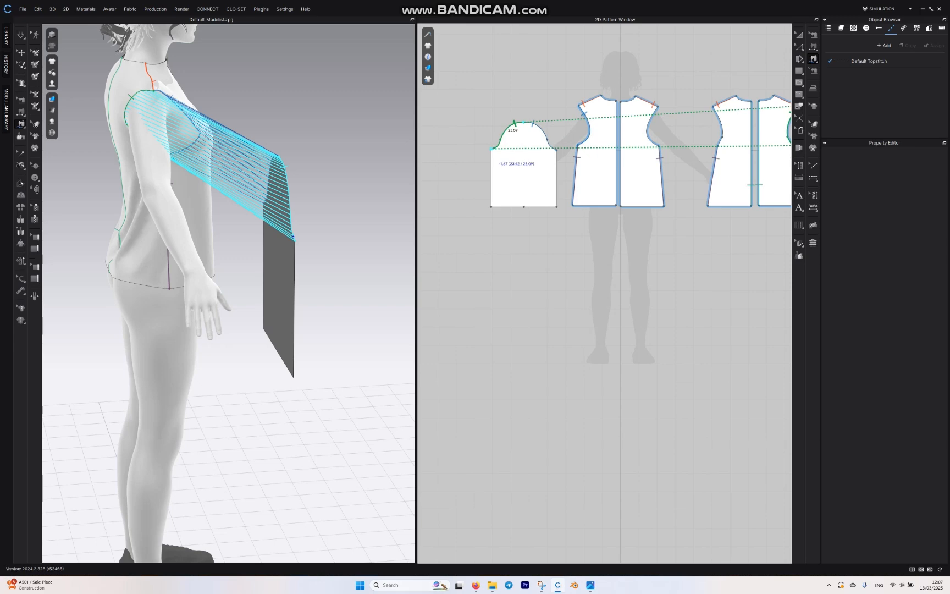
pyautogui.click(491, 148)
pyautogui.moveTo(340, 220)
pyautogui.mouseDown(button='right')
pyautogui.moveTo(259, 253)
pyautogui.moveTo(209, 247)
pyautogui.moveTo(349, 211)
pyautogui.moveTo(330, 217)
pyautogui.mouseUp(button='right')
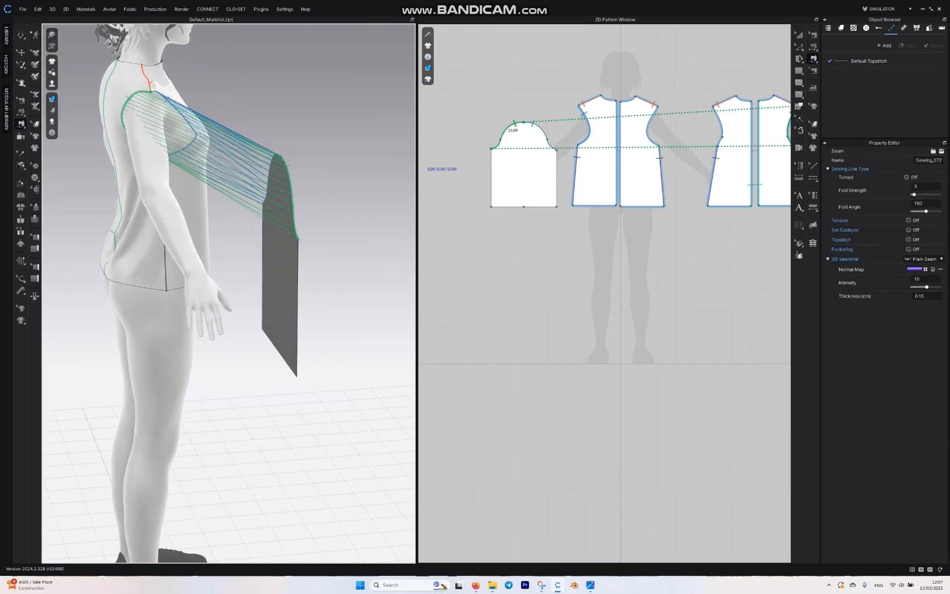
# Step: Show the avatar's arrangement points and wrap the sleeve around the right arm at the Arm_Outside_2_R point
pyautogui.click(21, 53)
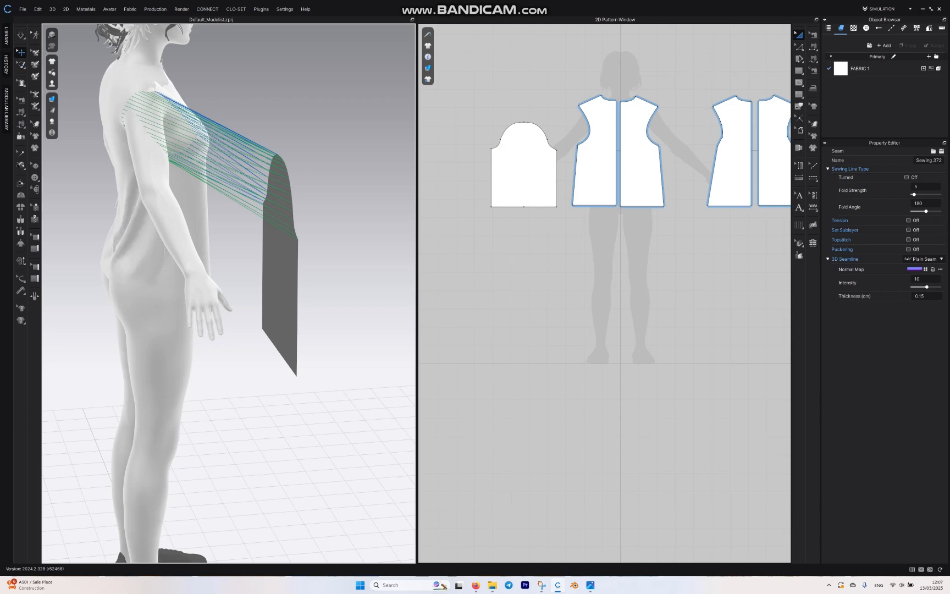
pyautogui.moveTo(51, 84)
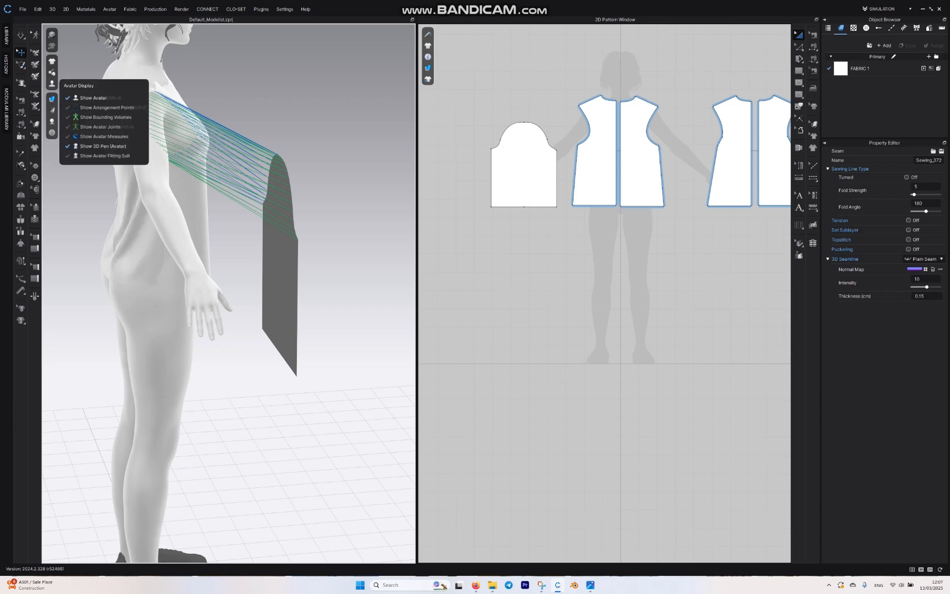
pyautogui.click(105, 107)
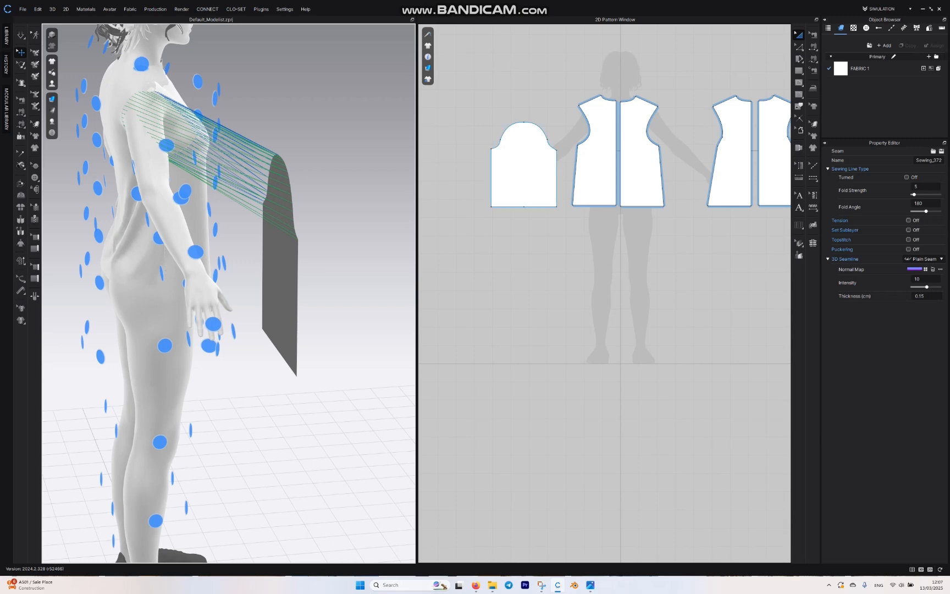
pyautogui.click(279, 254)
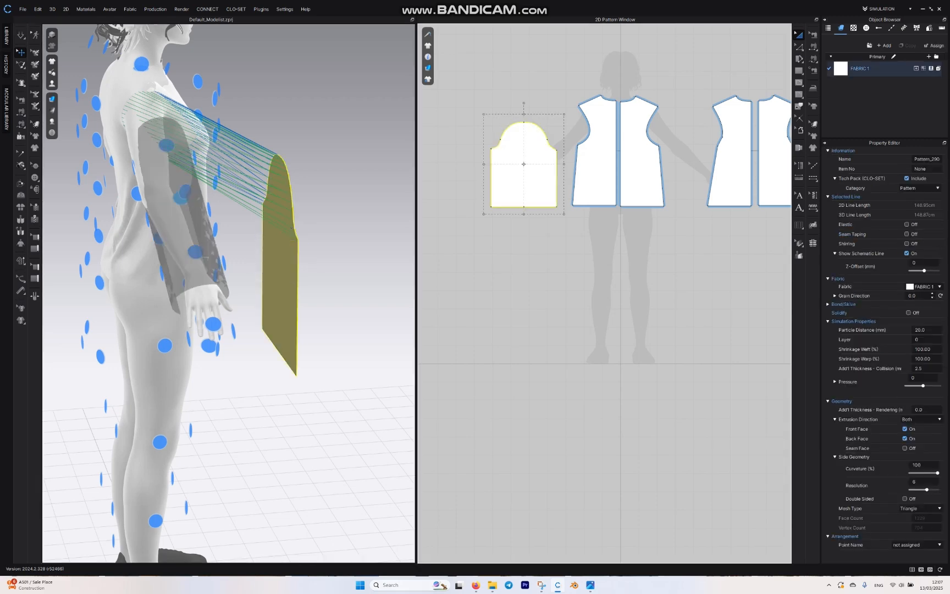
pyautogui.click(180, 197)
pyautogui.moveTo(181, 197); pyautogui.dragTo(69, 160, button='right')
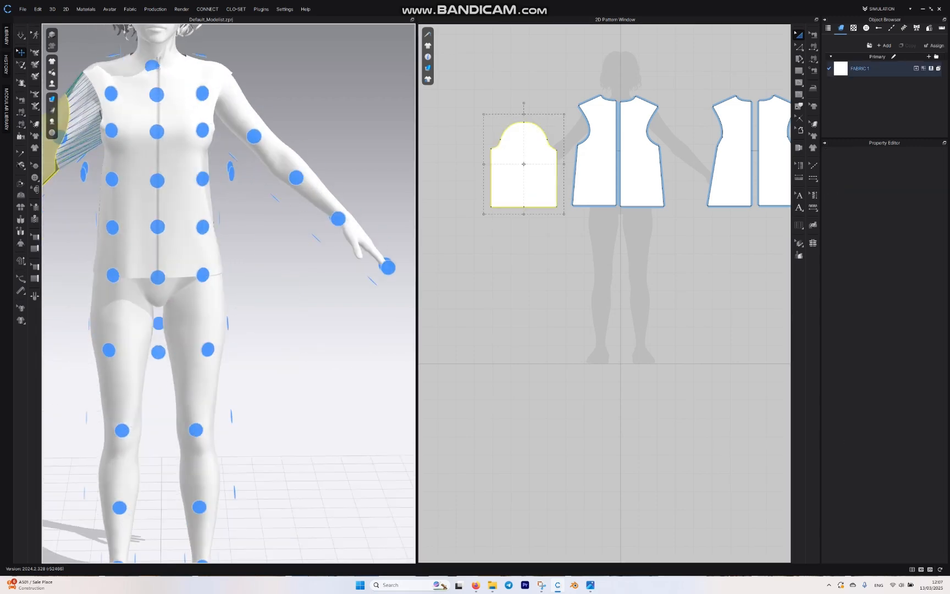
pyautogui.moveTo(58, 152); pyautogui.dragTo(184, 188, button='middle')
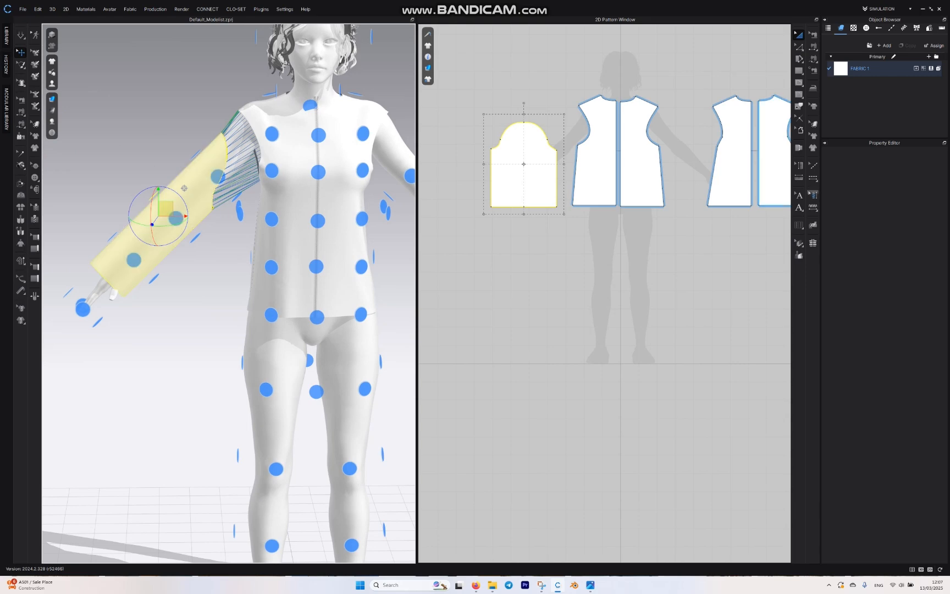
# Step: Sew the two straight underarm edges of the sleeve to each other with Segment Sewing
pyautogui.click(813, 46)
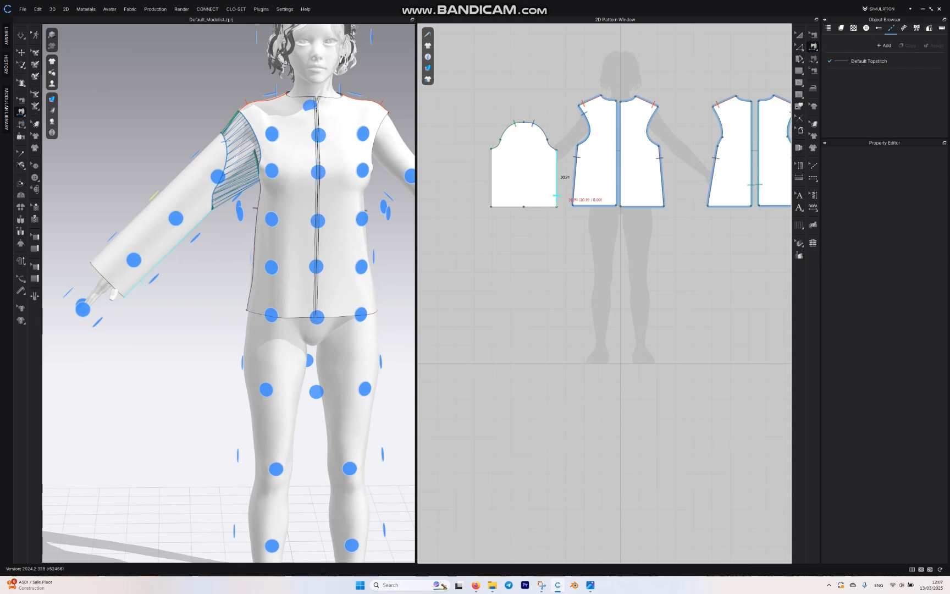
pyautogui.click(557, 193)
pyautogui.click(491, 181)
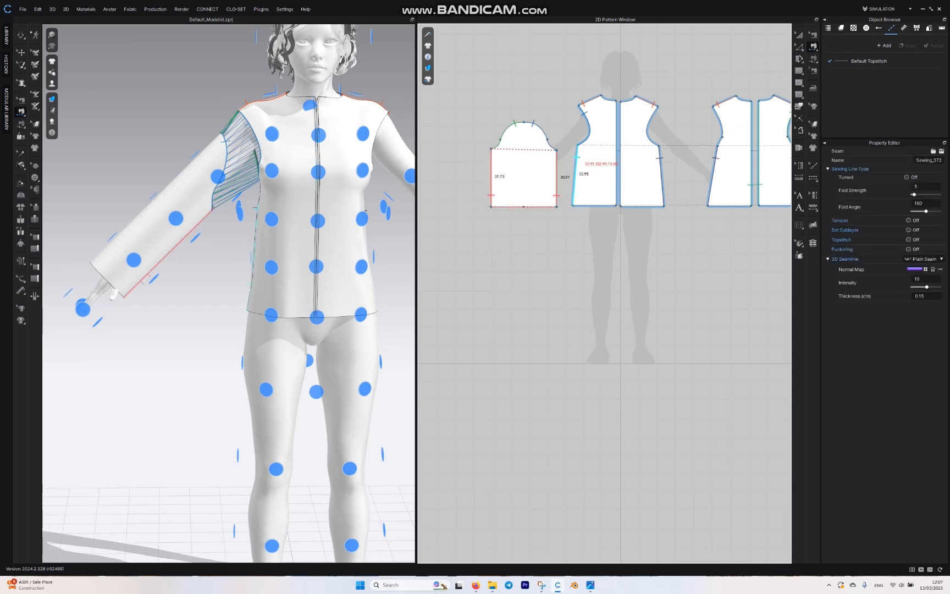
# Step: Simulate the garment and pull the sleeve and front shoulder fabric into place on the avatar's right arm
pyautogui.press('space')
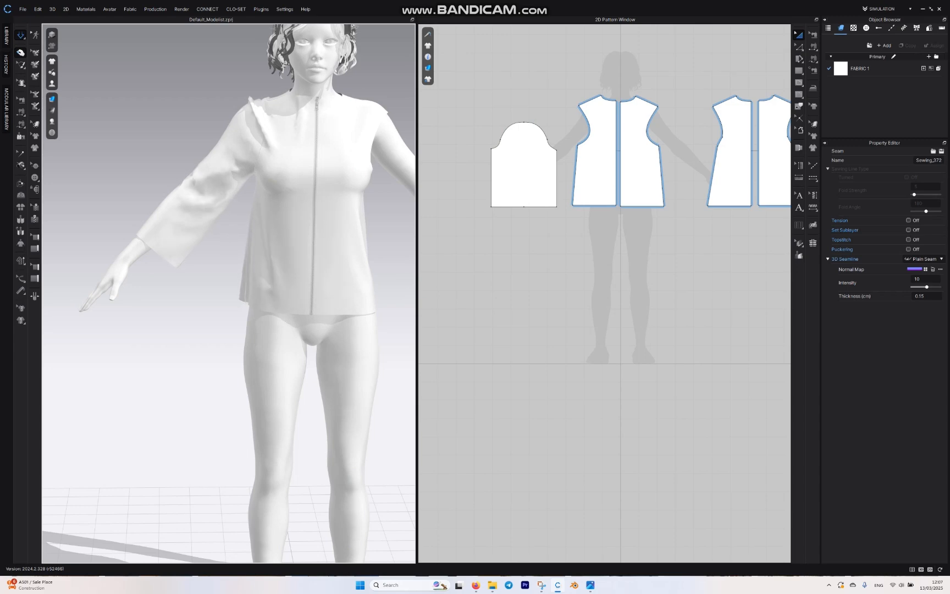
pyautogui.moveTo(171, 184); pyautogui.dragTo(214, 159)
pyautogui.click(254, 101)
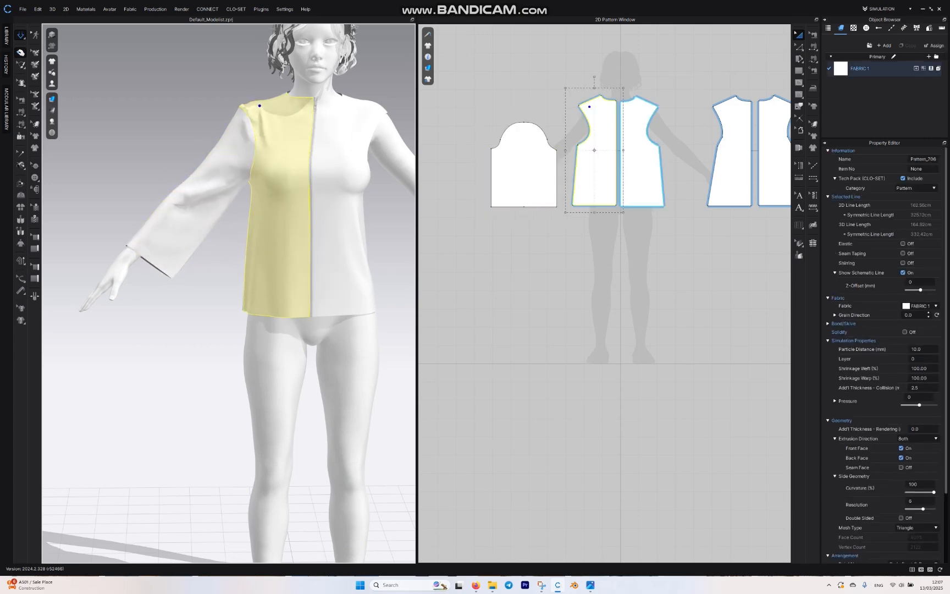
pyautogui.click(216, 158)
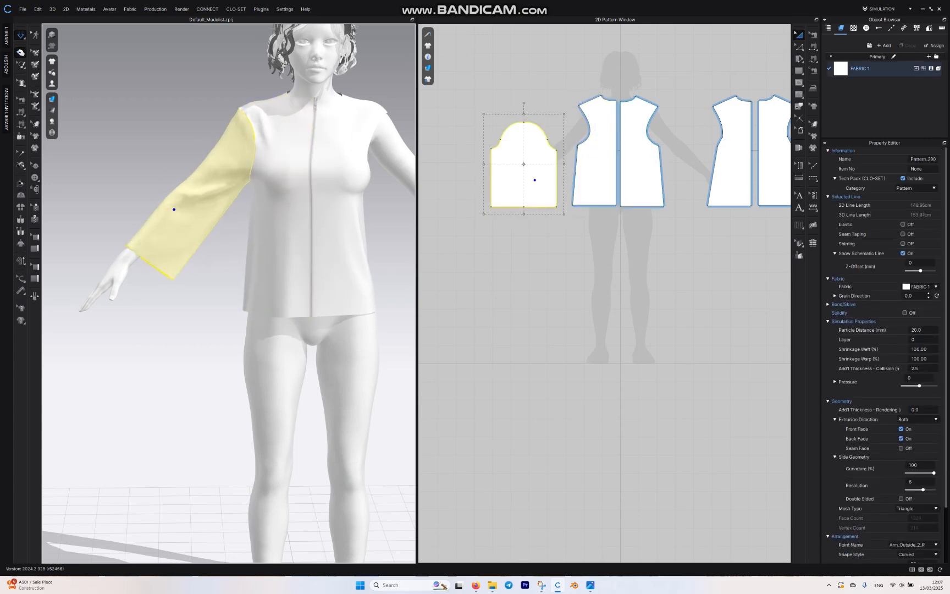
pyautogui.click(517, 264)
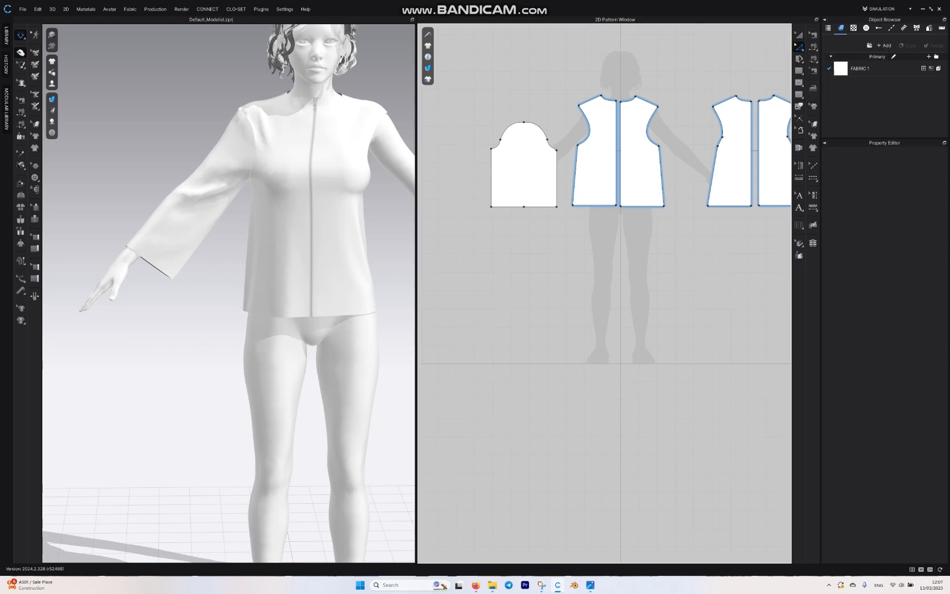
# Step: Taper the sleeve by moving both hem corners inward by similar amounts, and simulate the narrower sleeve
pyautogui.scroll(3, 537, 236)
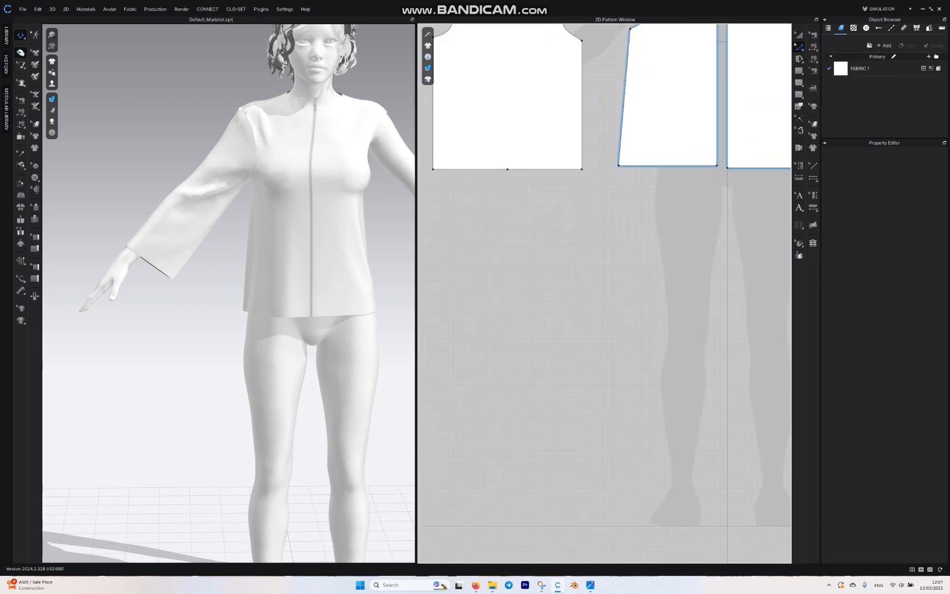
pyautogui.moveTo(581, 169); pyautogui.dragTo(573, 169)
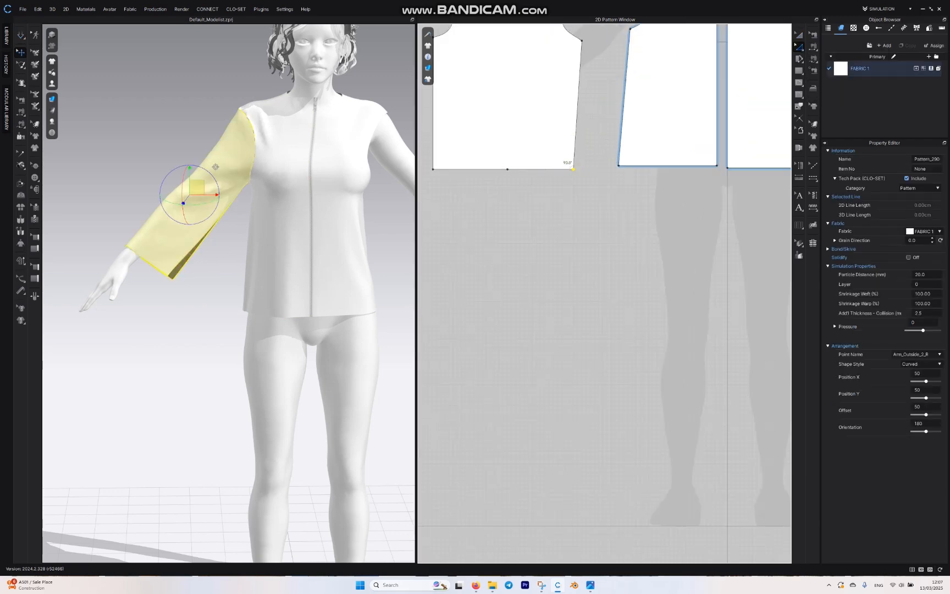
pyautogui.moveTo(433, 169); pyautogui.dragTo(446, 169)
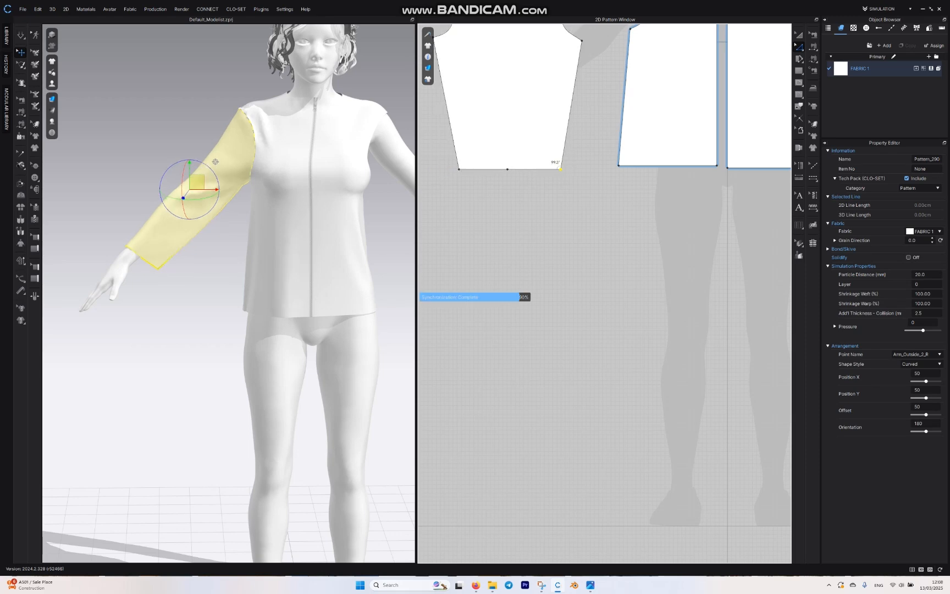
pyautogui.press('space')
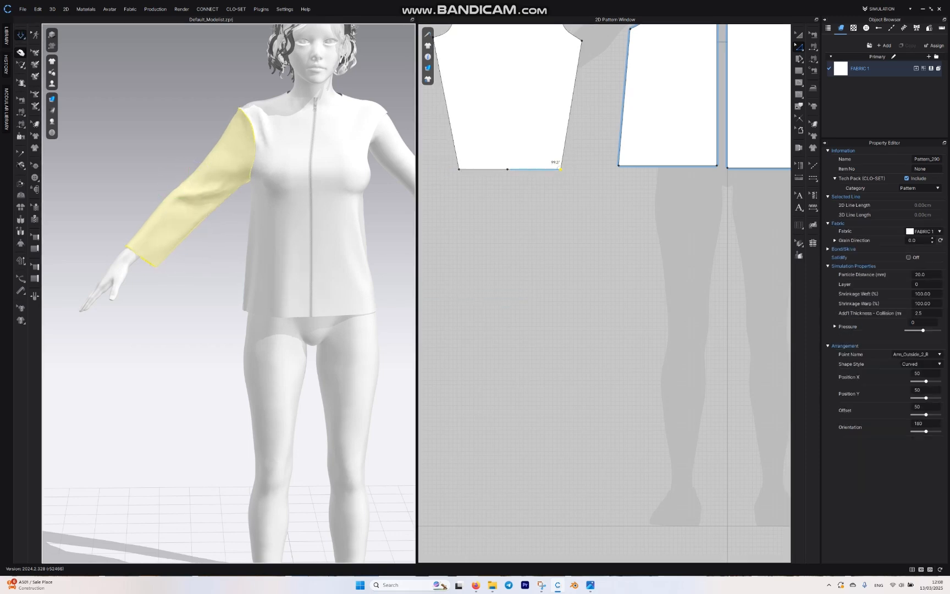
pyautogui.press('space')
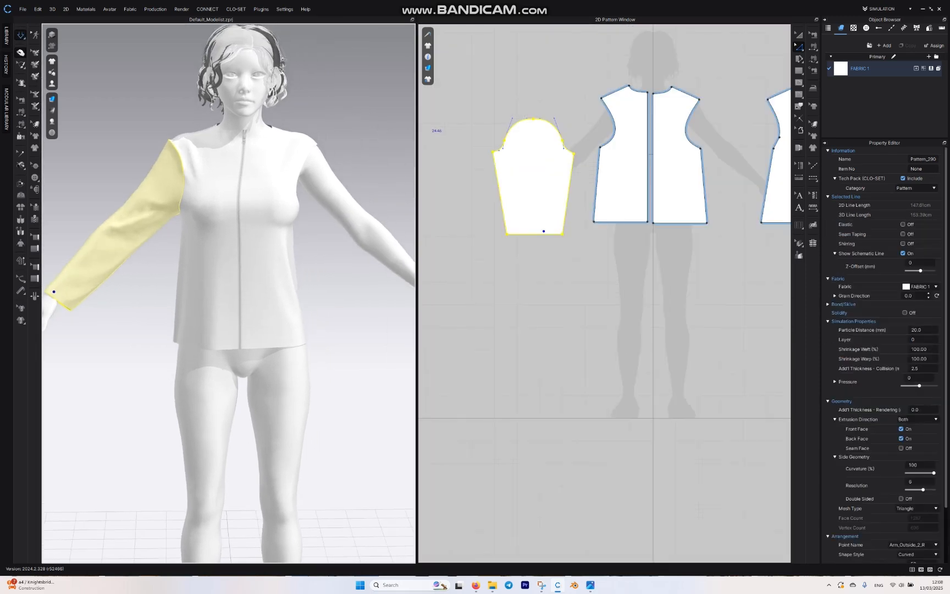
# Step: Create a Symmetric Pattern (with Sewing) of the sleeve and place it beside the original sleeve pattern
pyautogui.scroll(2, 229, 293)
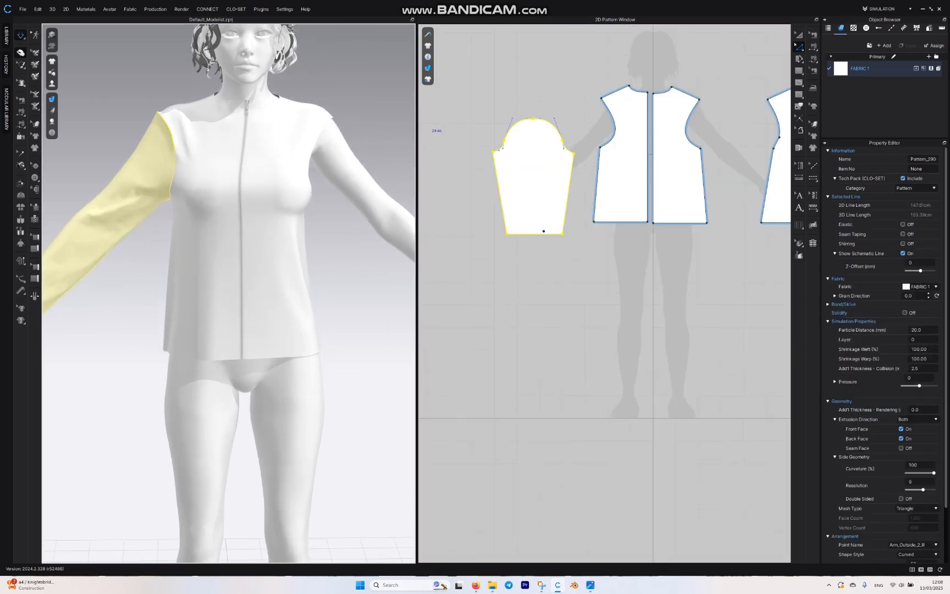
pyautogui.press('a')
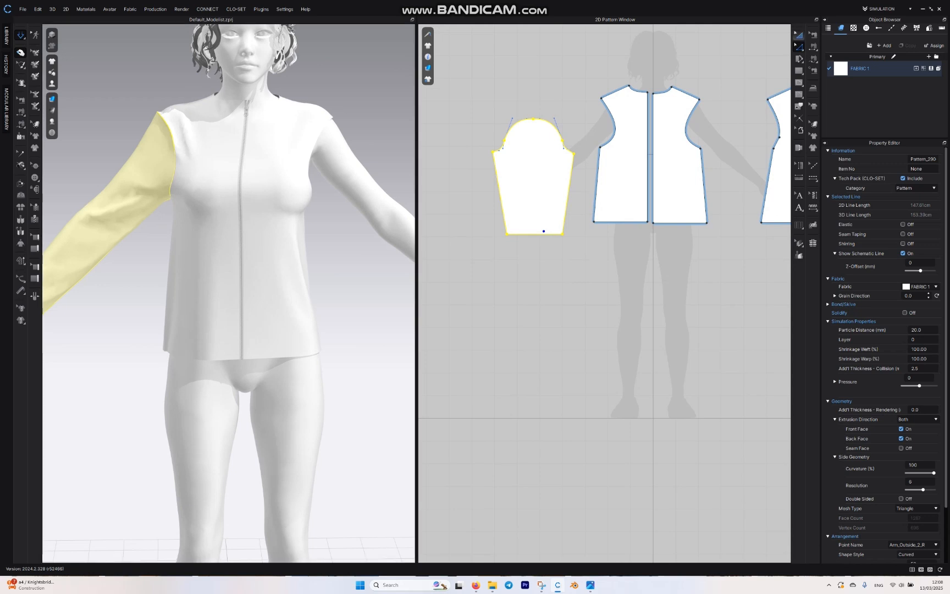
pyautogui.rightClick(530, 172)
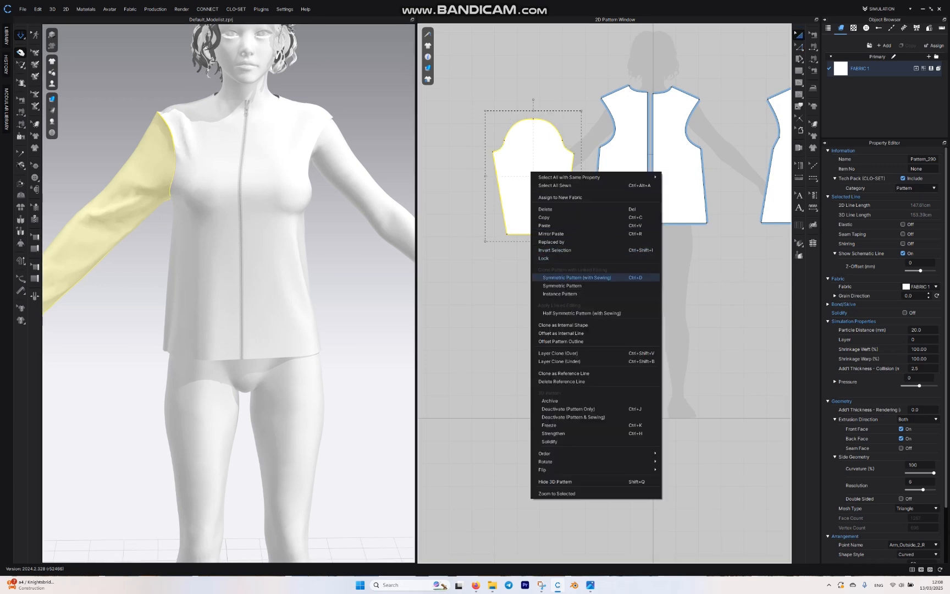
pyautogui.click(575, 277)
pyautogui.click(445, 178)
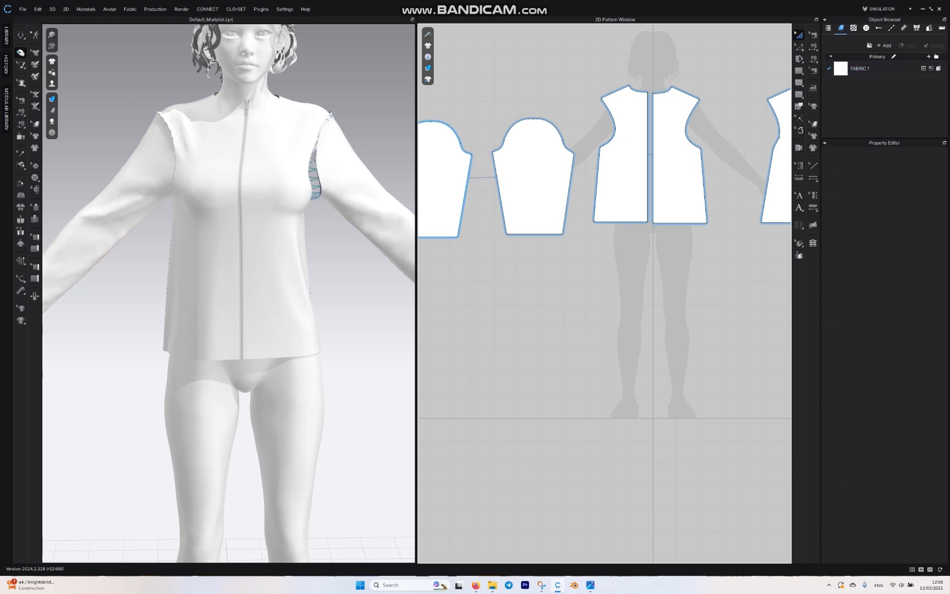
# Step: Simulate the garment to close the new sleeve's armhole seam, and check the fit from the side and front
pyautogui.moveTo(329, 219); pyautogui.dragTo(159, 256, button='right')
pyautogui.moveTo(99, 274); pyautogui.dragTo(352, 236, button='middle')
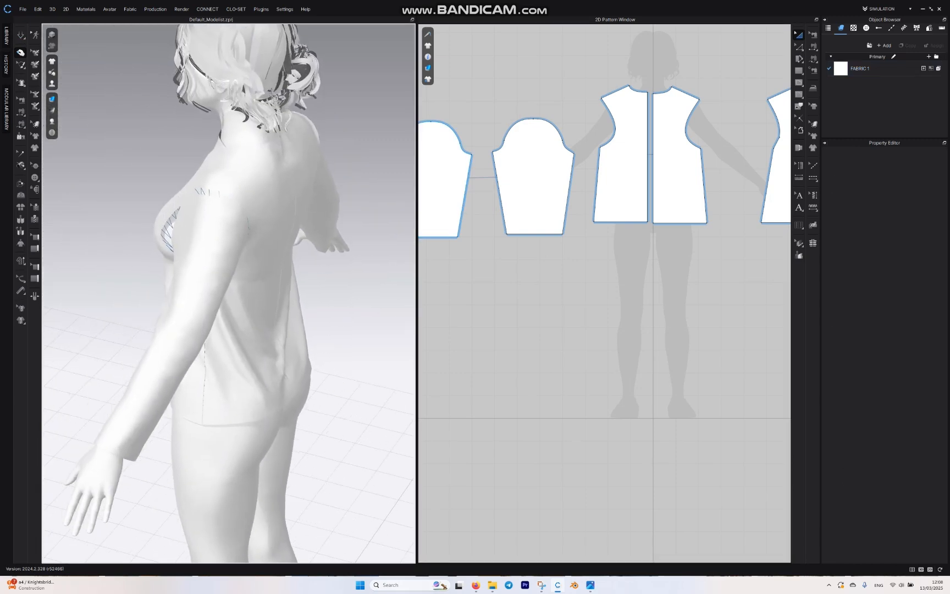
pyautogui.moveTo(231, 264); pyautogui.dragTo(308, 222, button='right')
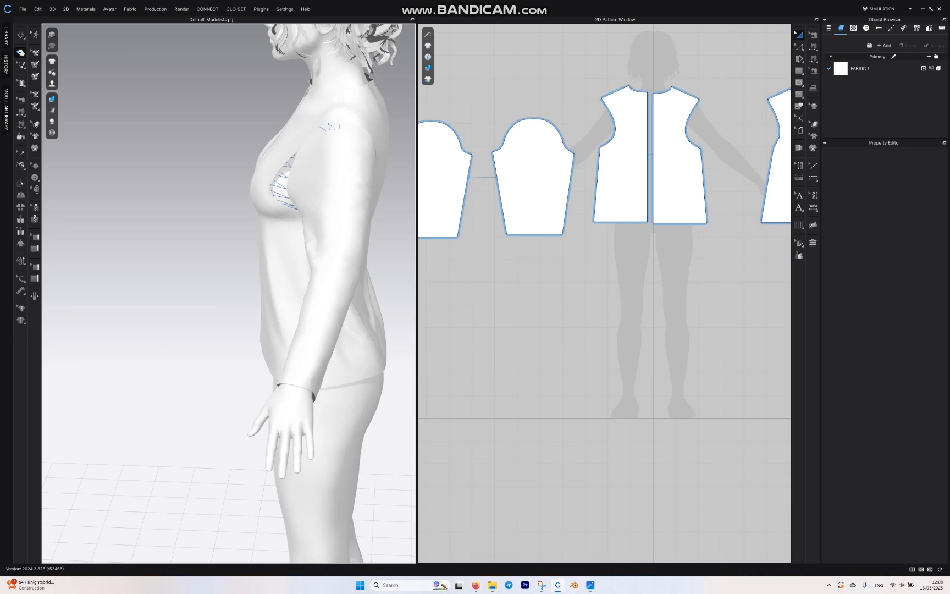
pyautogui.press('space')
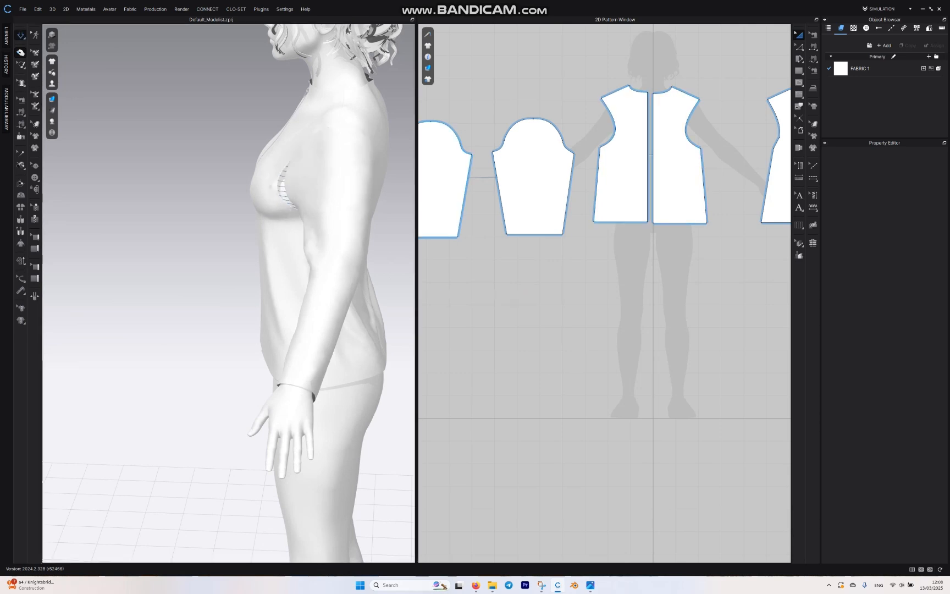
pyautogui.moveTo(182, 307); pyautogui.dragTo(225, 303, button='right')
pyautogui.scroll(-3, 228, 291)
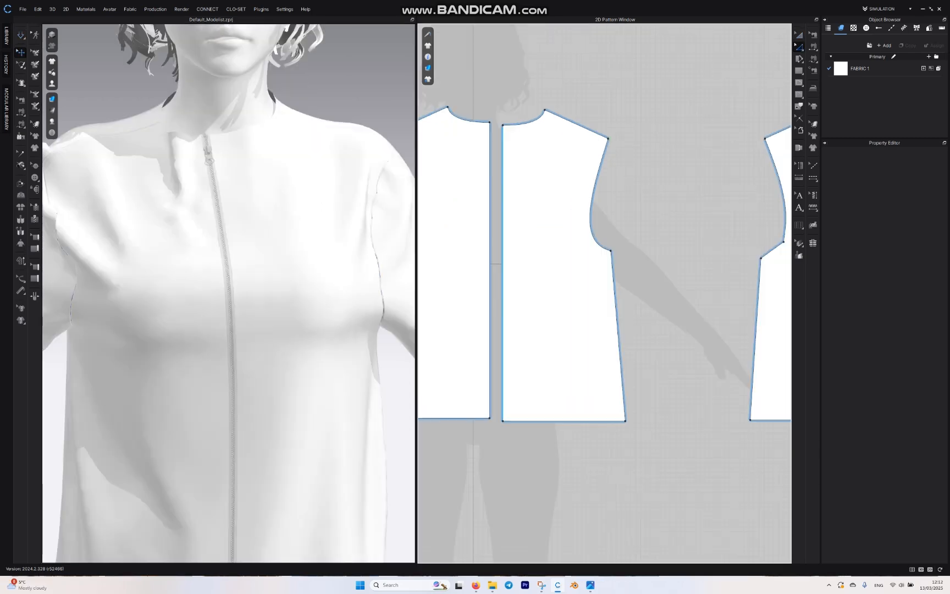
# Step: Offset the front pattern's centre edge as one internal line at 0.50 cm, with Extend and Maintain Curvature on
pyautogui.click(310, 390)
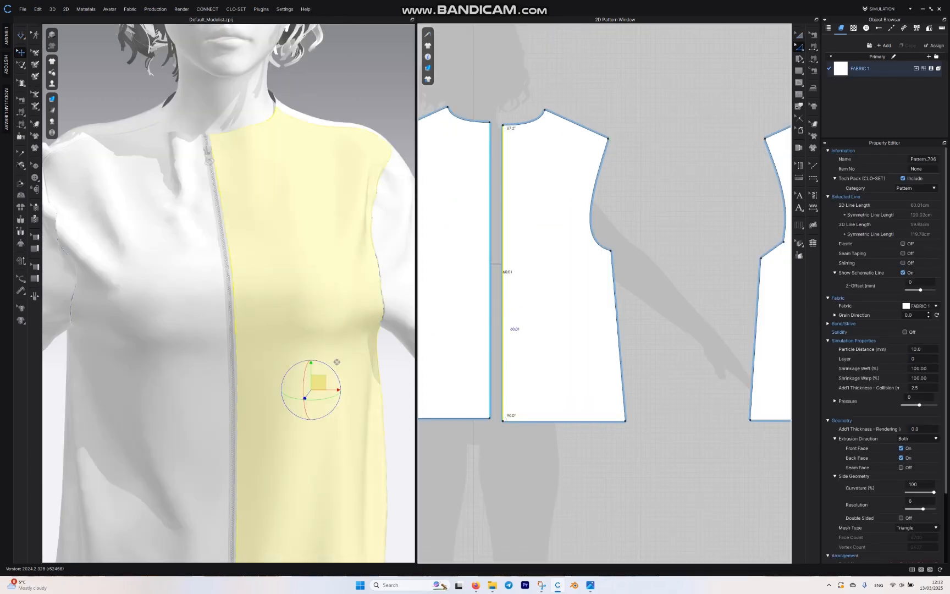
pyautogui.rightClick(502, 314)
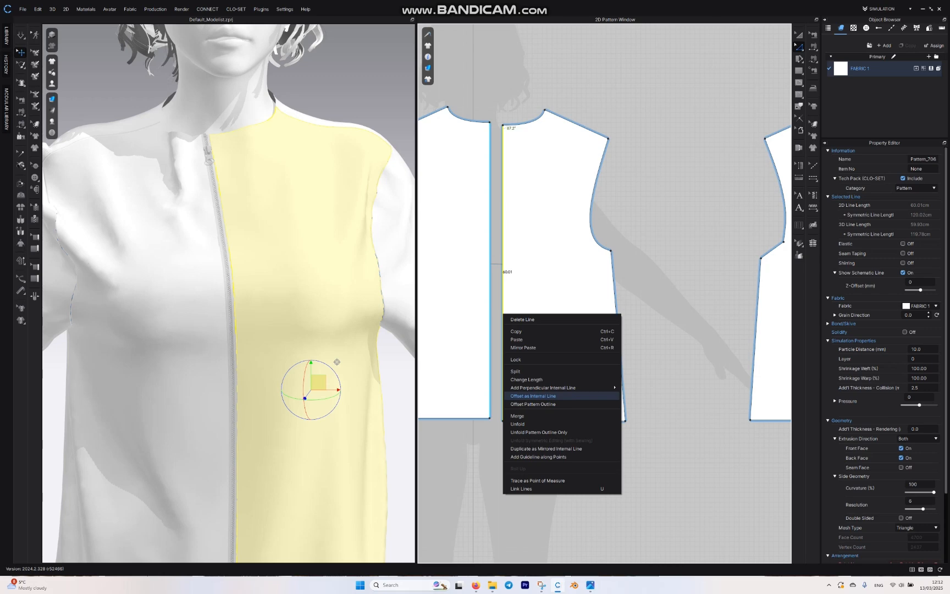
pyautogui.click(533, 396)
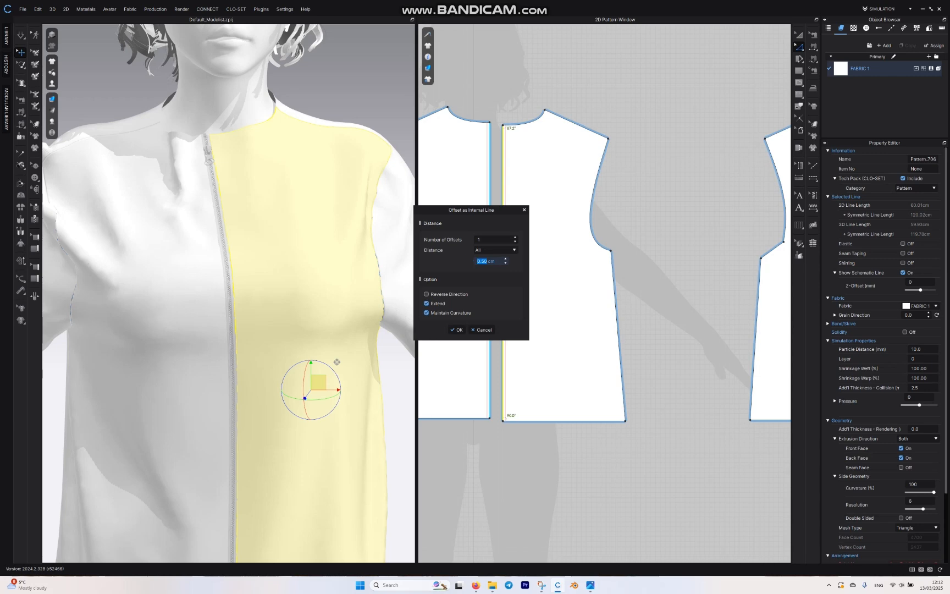
pyautogui.click(456, 330)
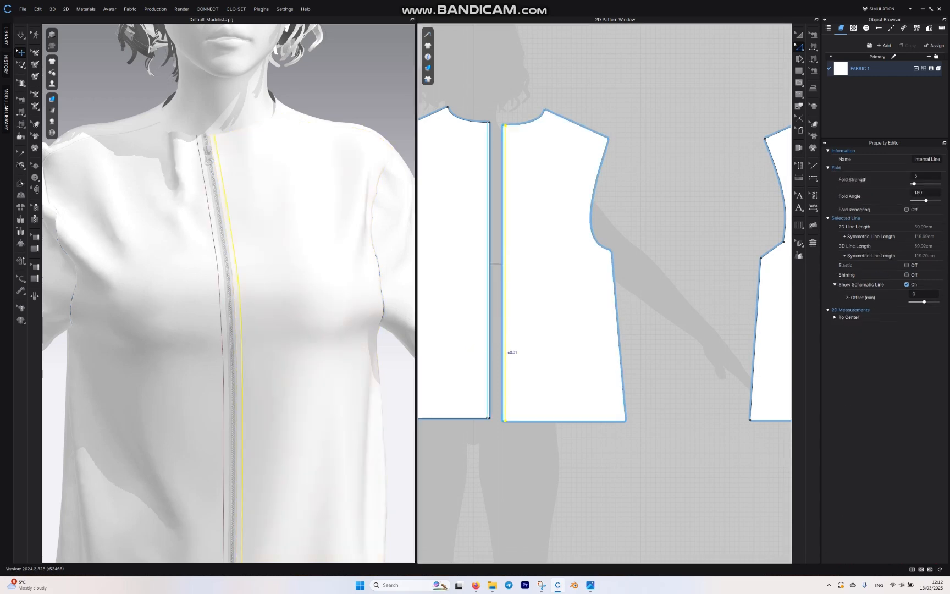
# Step: Cut and sew the front panels along the offset internal line to form narrow zipper strips, and simulate the garment
pyautogui.scroll(3, 474, 327)
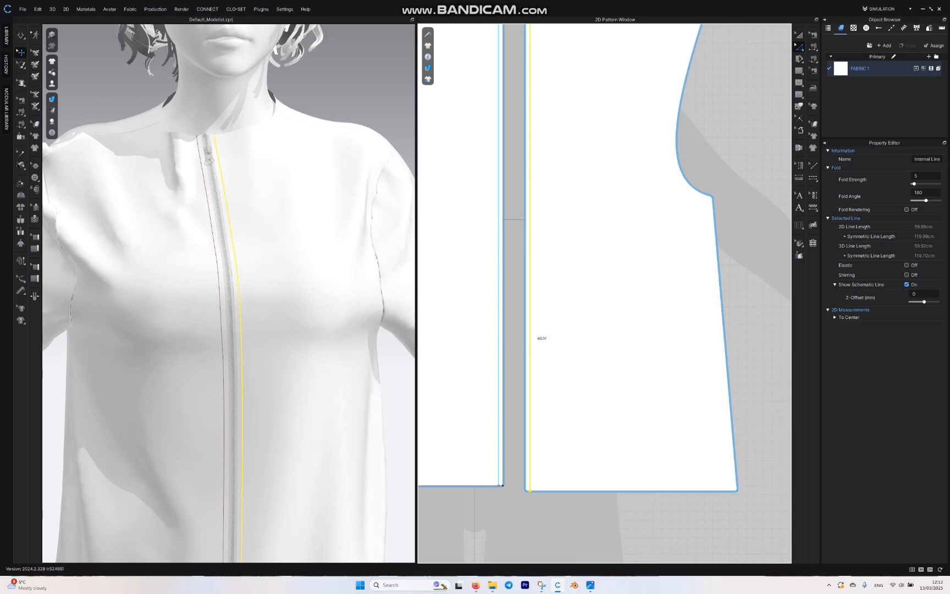
pyautogui.rightClick(529, 329)
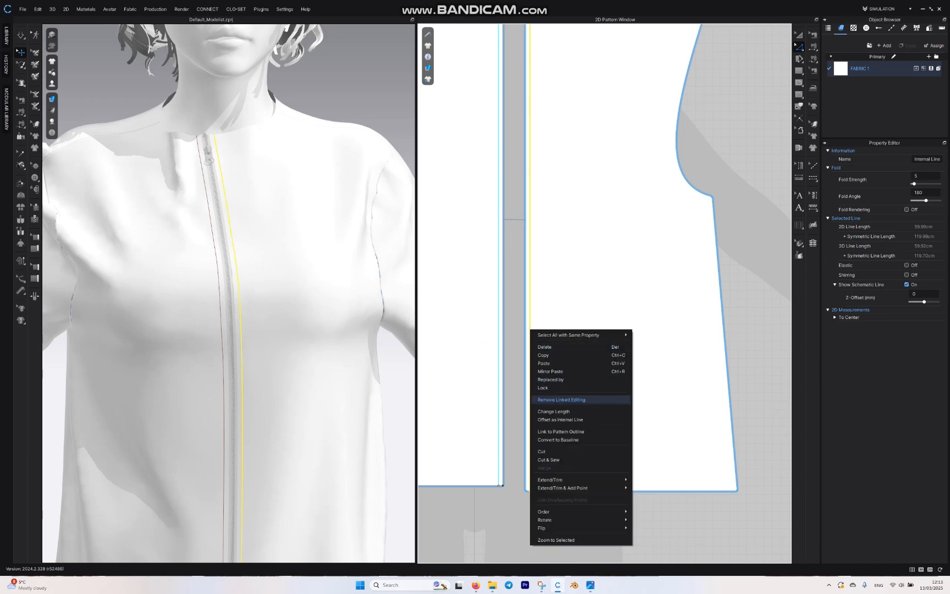
pyautogui.click(555, 459)
pyautogui.scroll(-4, 226, 302)
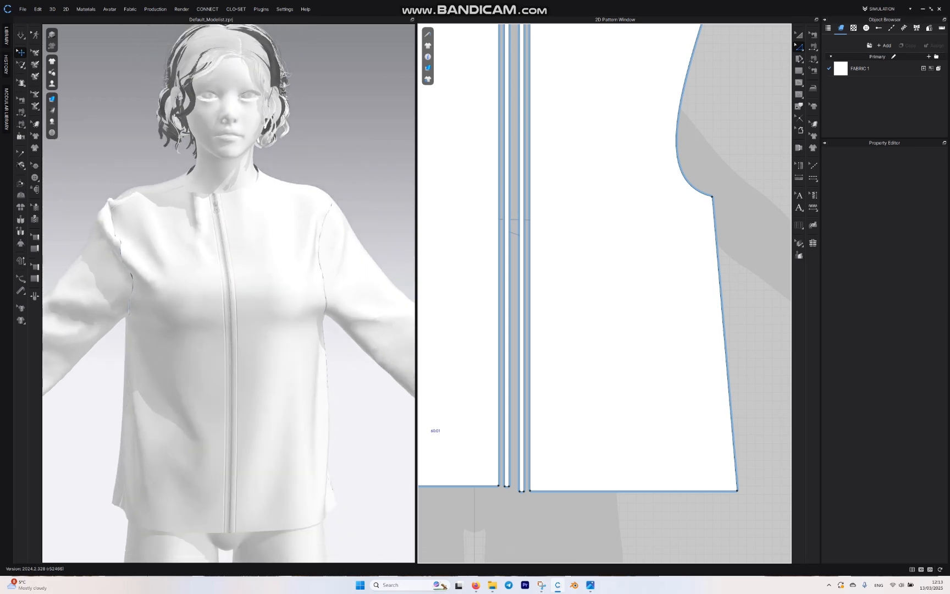
pyautogui.press('space')
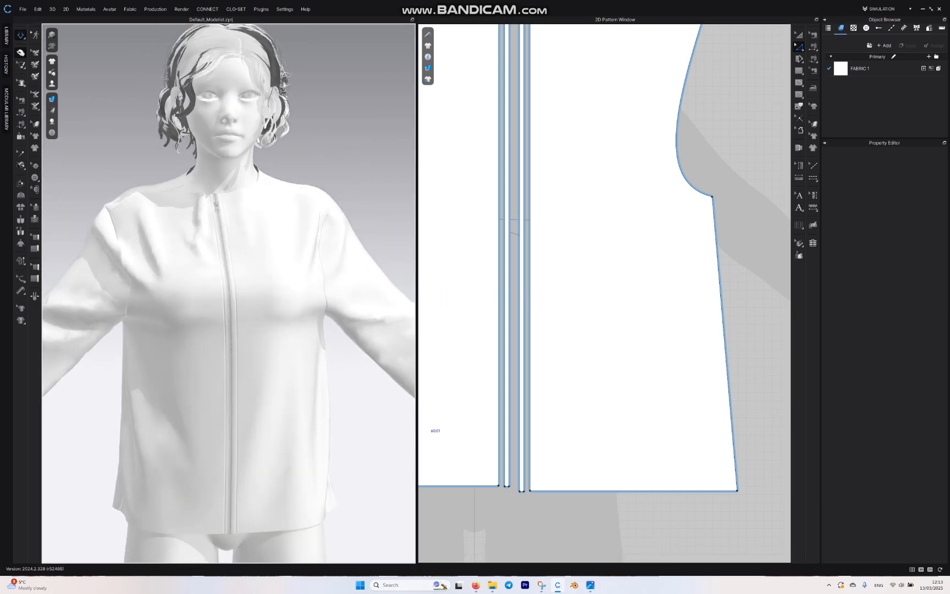
pyautogui.press('space')
# Step: Draw a curved internal yoke line about 21.4 cm long across the front panel, from the upper armhole to the centre edge
pyautogui.scroll(2, 516, 210)
pyautogui.scroll(-6, 527, 223)
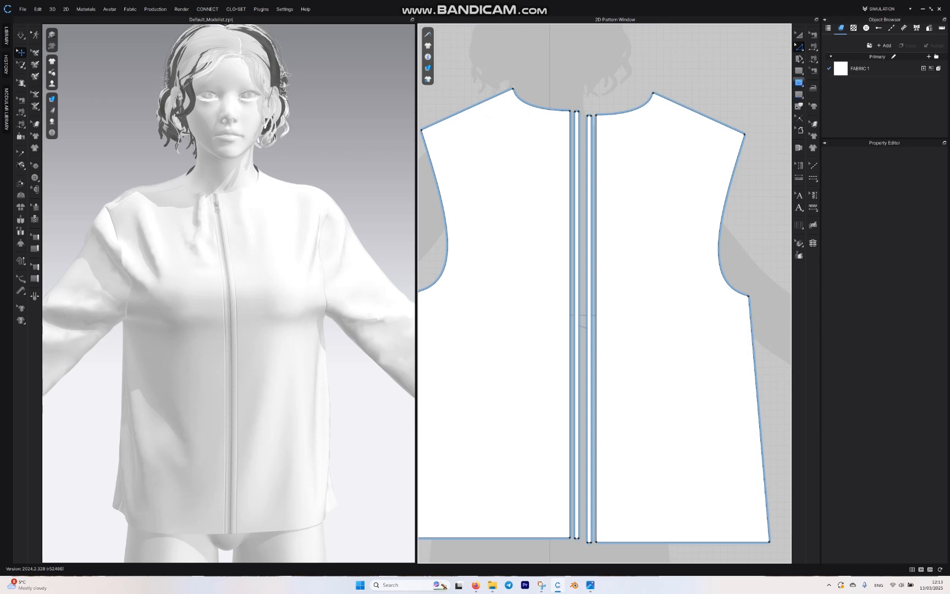
pyautogui.click(798, 82)
pyautogui.click(799, 83)
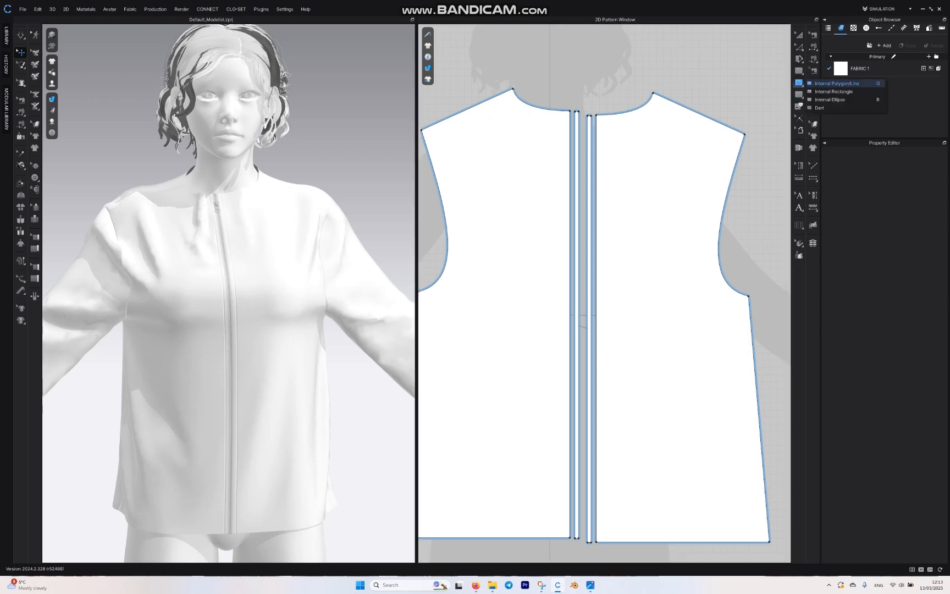
pyautogui.click(836, 83)
pyautogui.scroll(3, 687, 143)
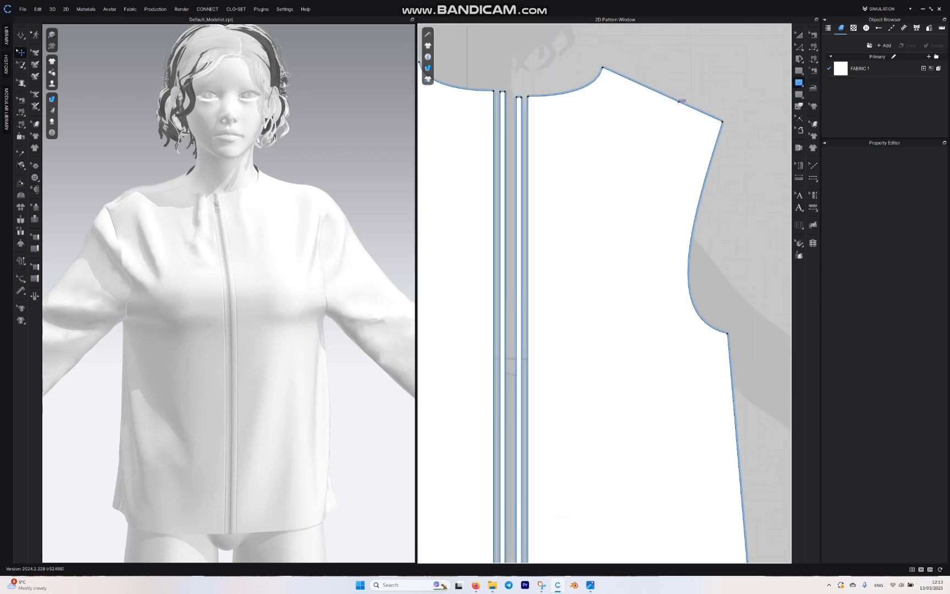
pyautogui.click(707, 168)
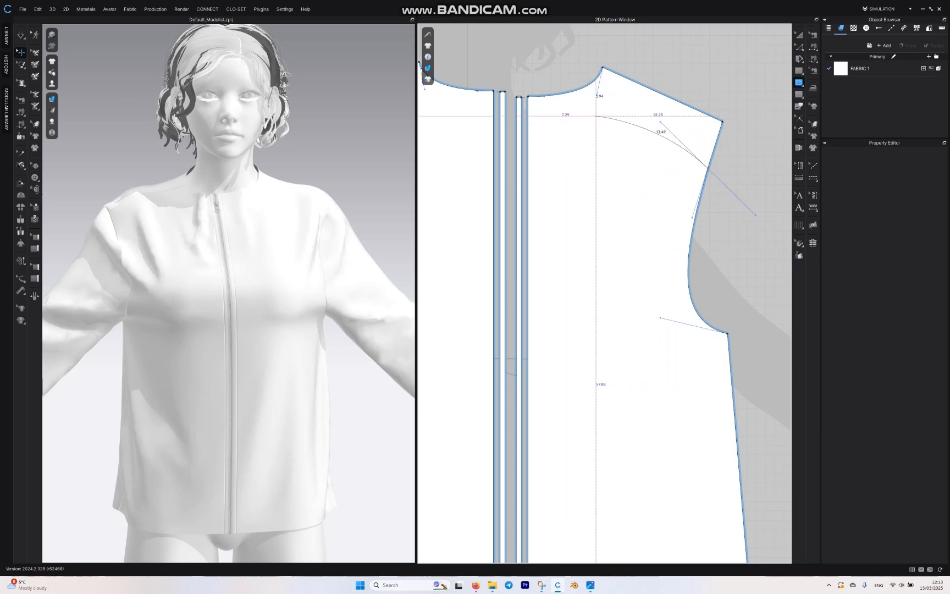
pyautogui.moveTo(596, 116); pyautogui.dragTo(572, 121)
pyautogui.click(527, 138)
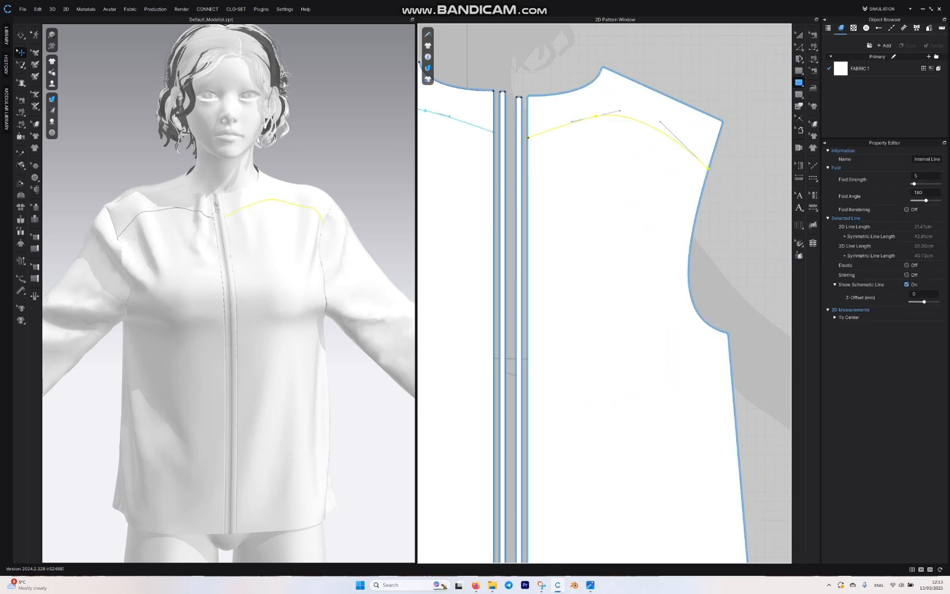
# Step: Draw a straight internal line about 42.8 cm long from the yoke line near the armhole diagonally down to the centre edge
pyautogui.moveTo(380, 144); pyautogui.dragTo(345, 142, button='right')
pyautogui.click(345, 142)
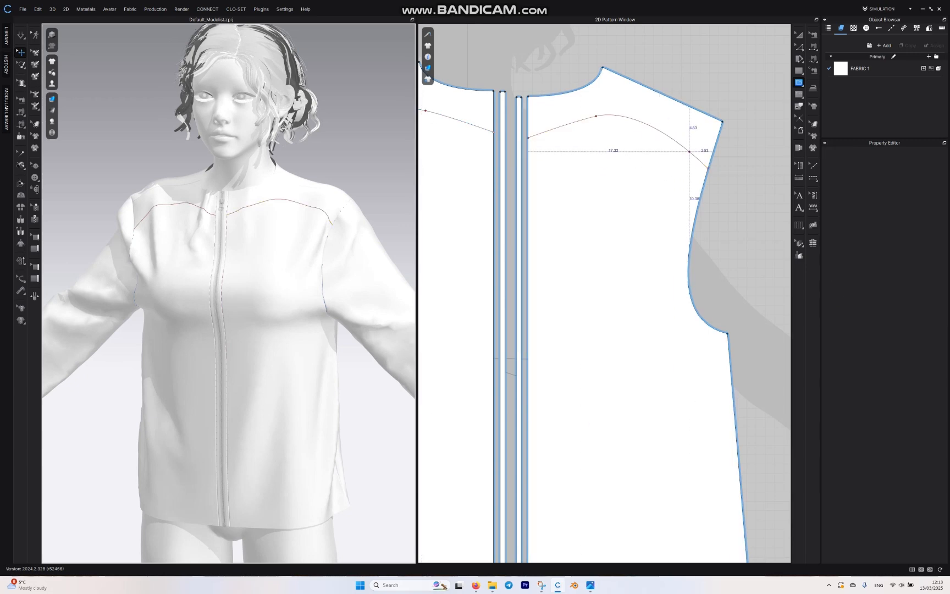
pyautogui.click(689, 151)
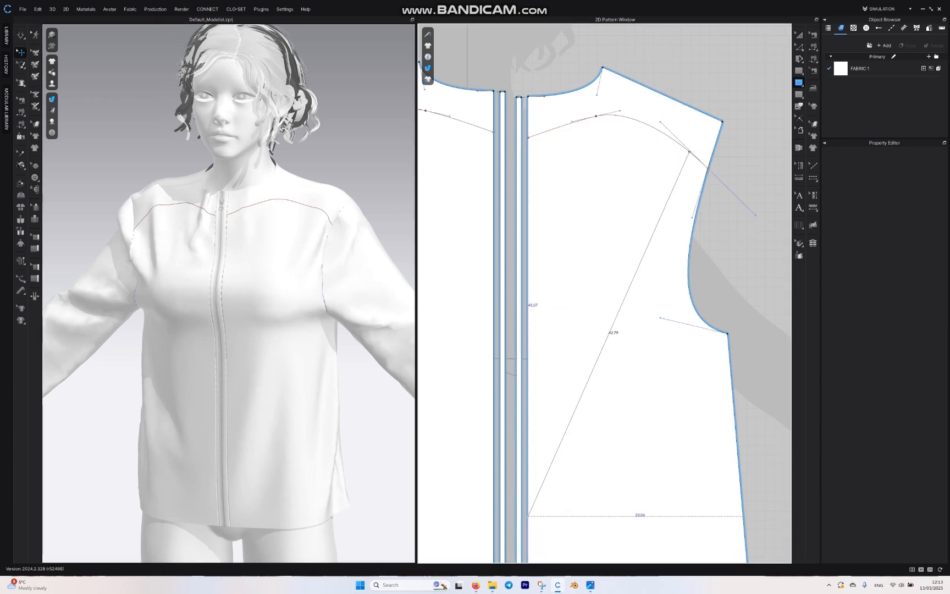
pyautogui.click(528, 516)
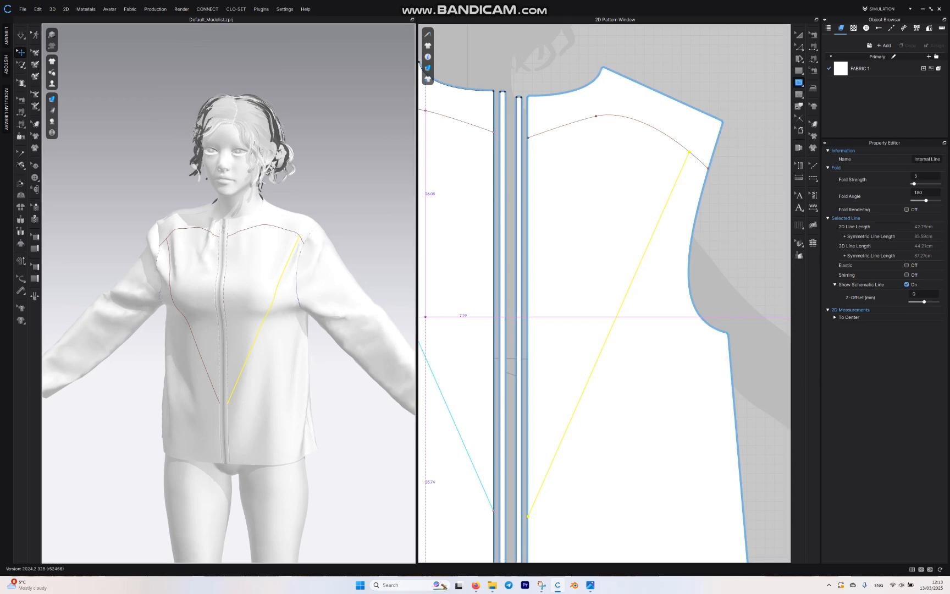
pyautogui.click(799, 48)
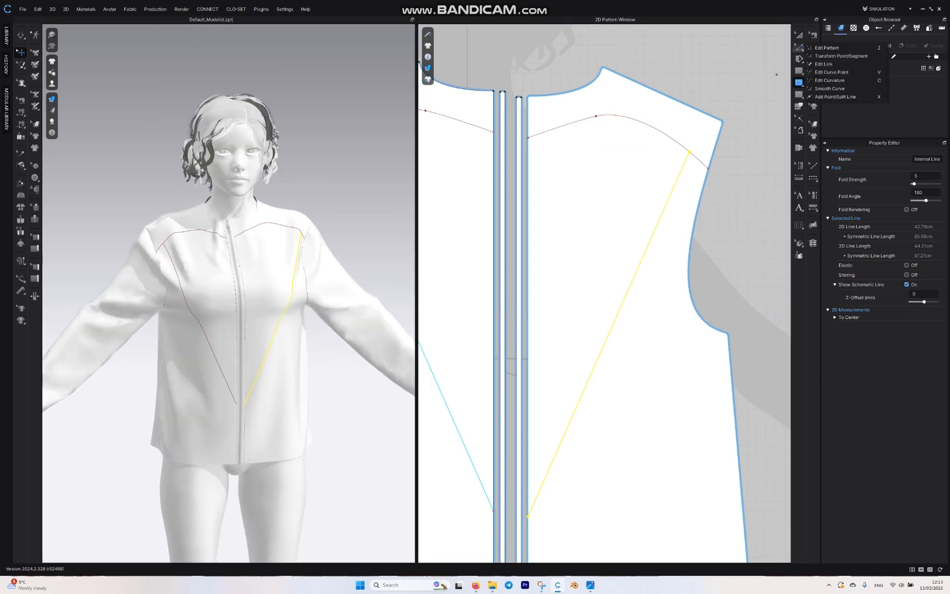
pyautogui.rightClick(598, 355)
pyautogui.click(596, 362)
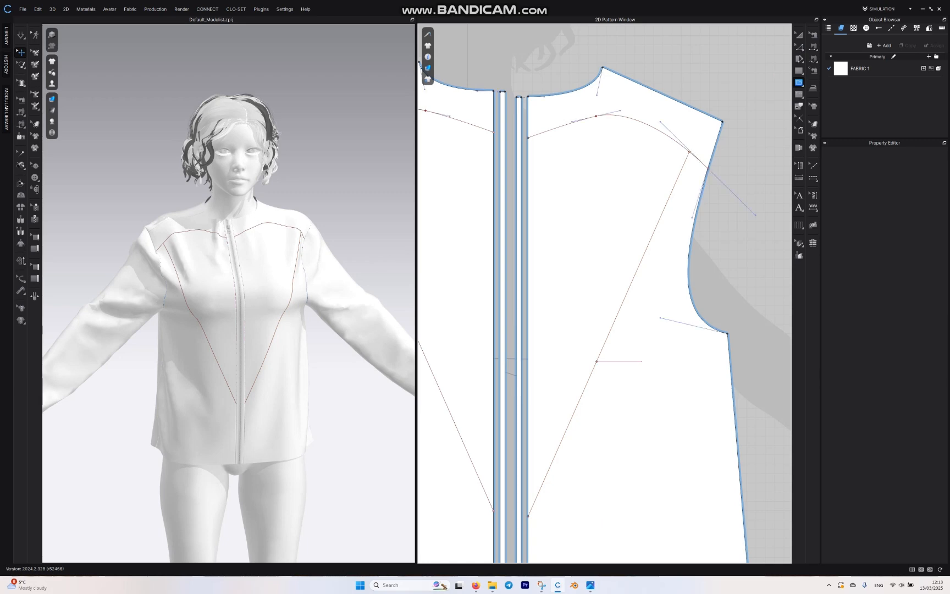
# Step: Offset the diagonal as internal lines: 3 offsets at 6.00 cm on both sides, extended to the pattern outline
pyautogui.click(799, 47)
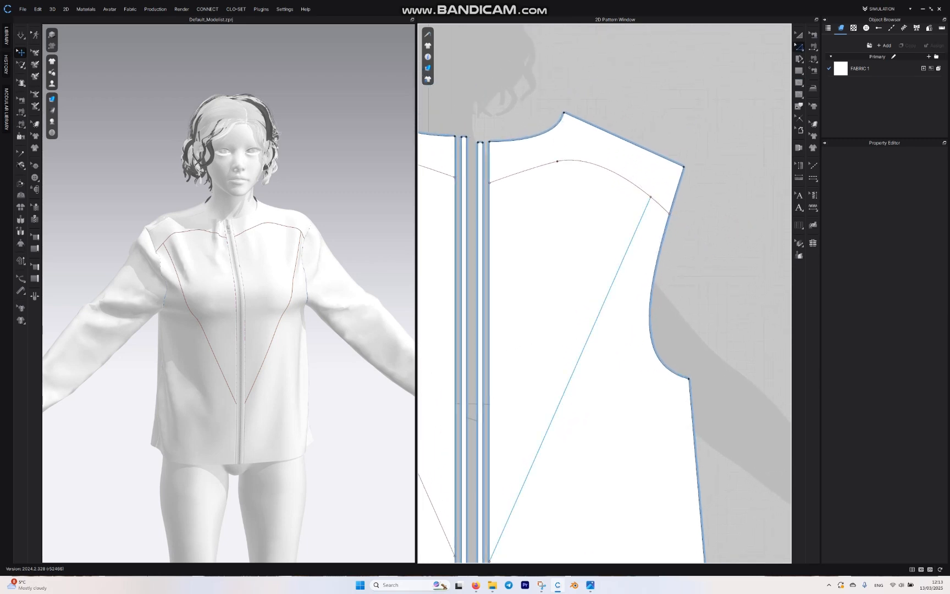
pyautogui.click(585, 343)
pyautogui.rightClick(586, 343)
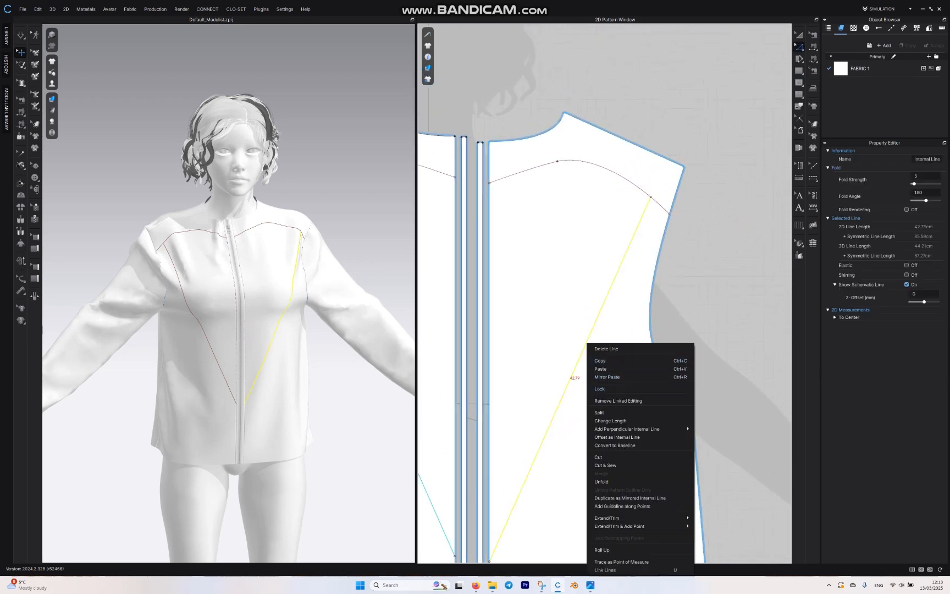
pyautogui.moveTo(632, 518)
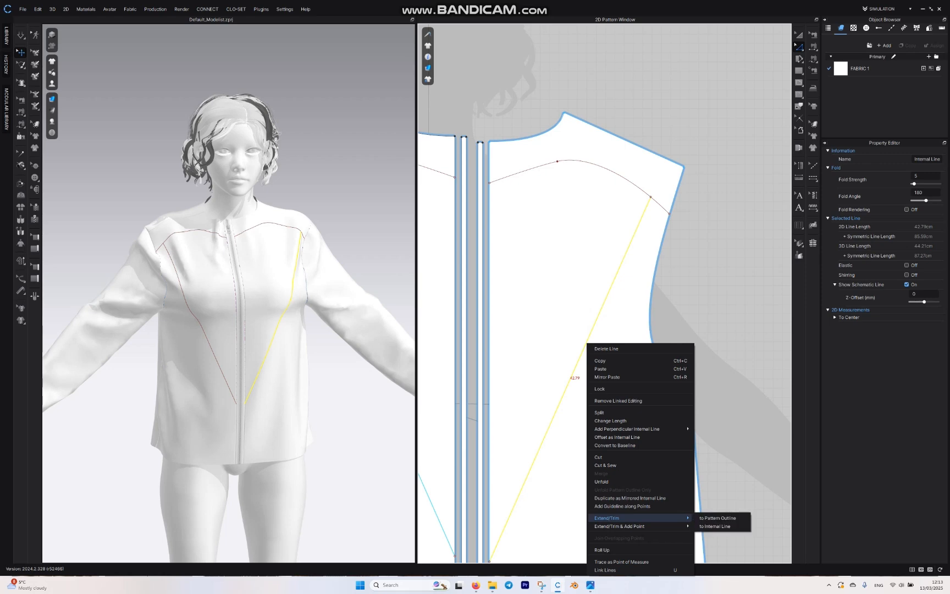
pyautogui.click(610, 437)
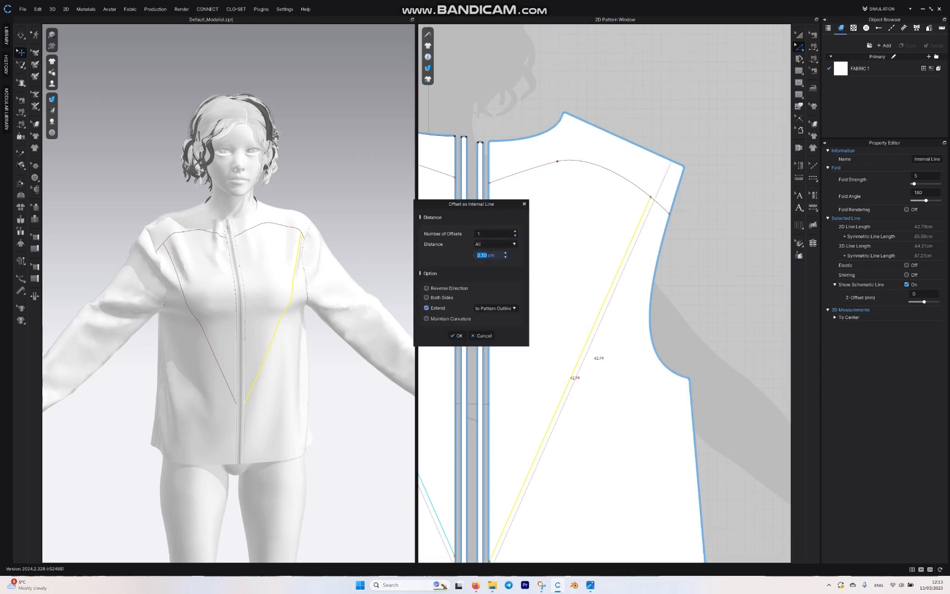
pyautogui.press('BackSpace')
pyautogui.write('4')
pyautogui.click(426, 297)
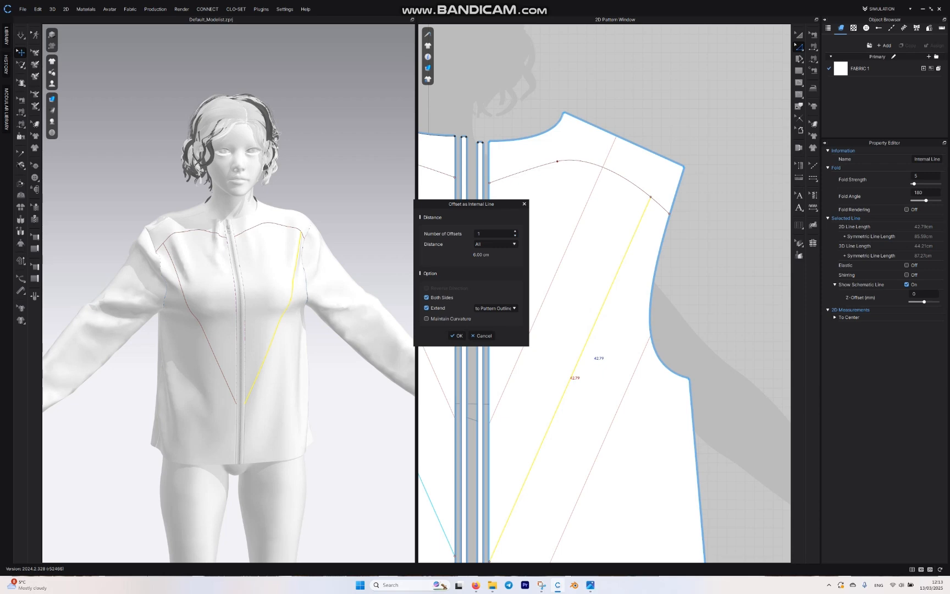
pyautogui.click(515, 232)
pyautogui.click(515, 231)
pyautogui.click(457, 335)
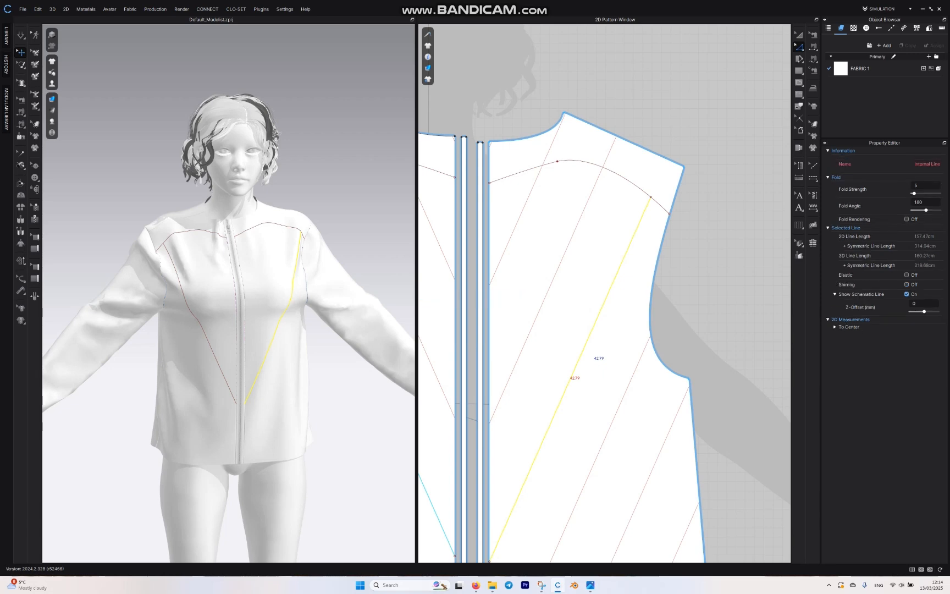
# Step: Examine the parallel diagonal lines on the avatar's garment and across both front patterns
pyautogui.scroll(-1, 330, 341)
pyautogui.moveTo(329, 340); pyautogui.dragTo(313, 240, button='middle')
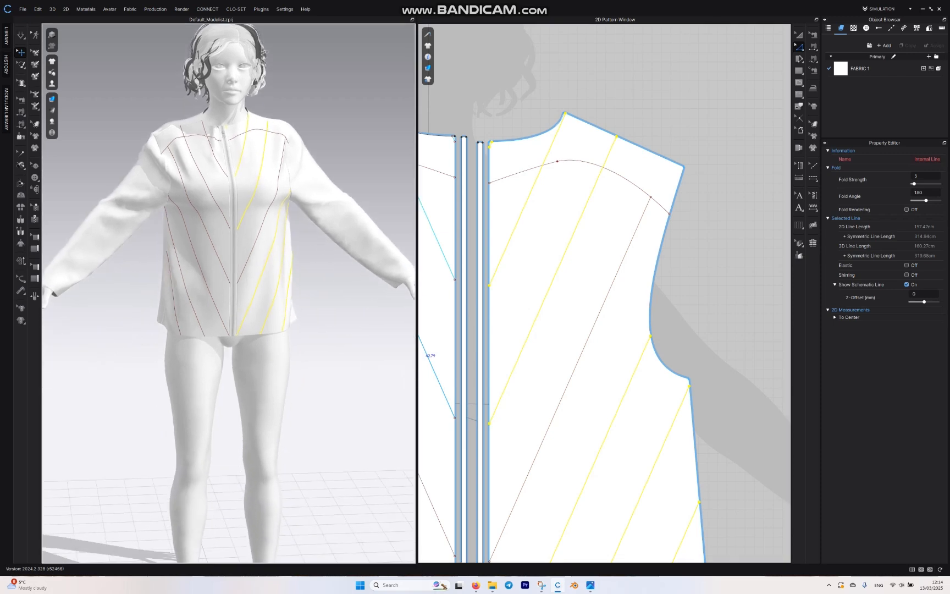
pyautogui.moveTo(313, 240); pyautogui.dragTo(275, 242, button='right')
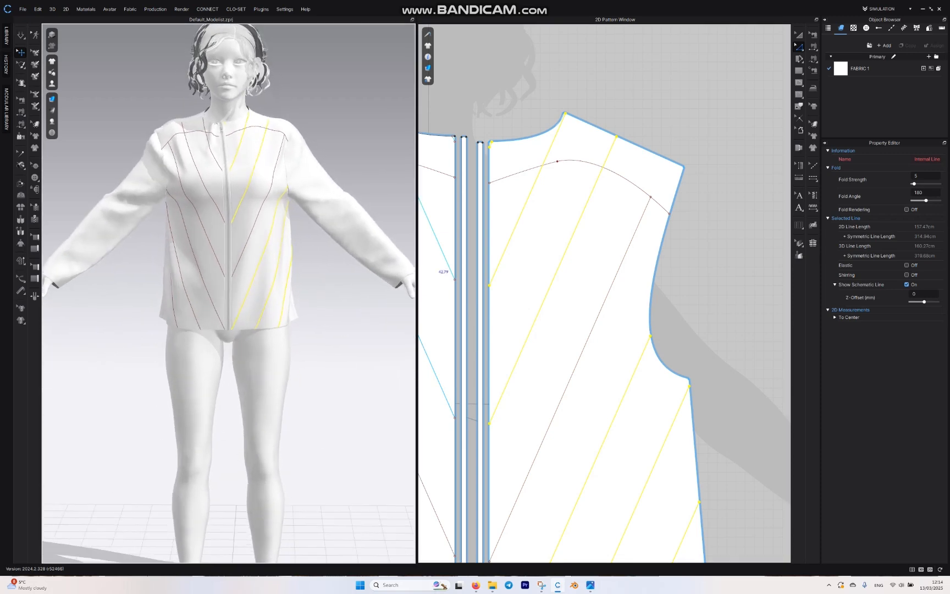
pyautogui.click(670, 101)
pyautogui.moveTo(632, 385); pyautogui.dragTo(648, 198, button='middle')
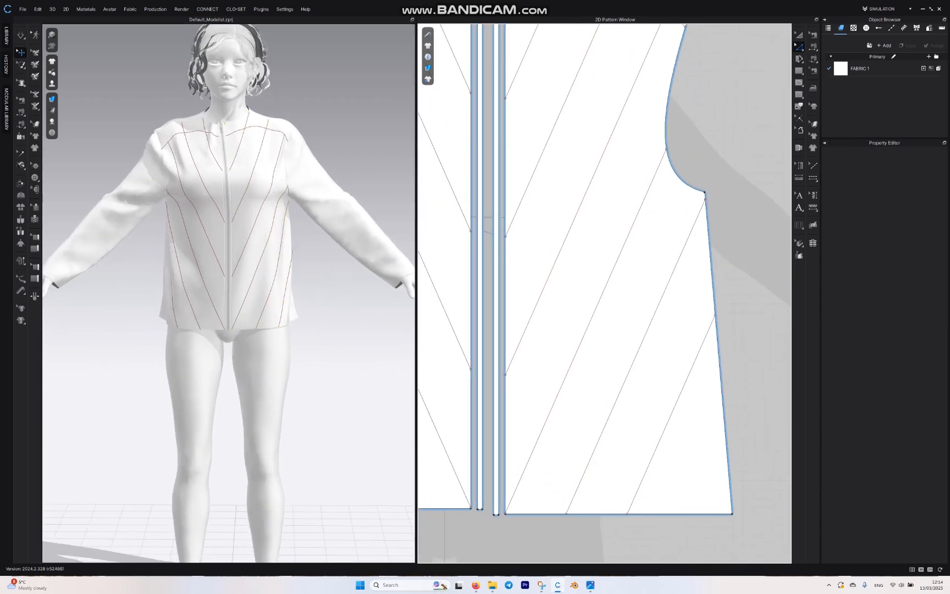
pyautogui.scroll(5, 697, 139)
pyautogui.scroll(-8, 694, 141)
pyautogui.moveTo(693, 142); pyautogui.dragTo(667, 209, button='middle')
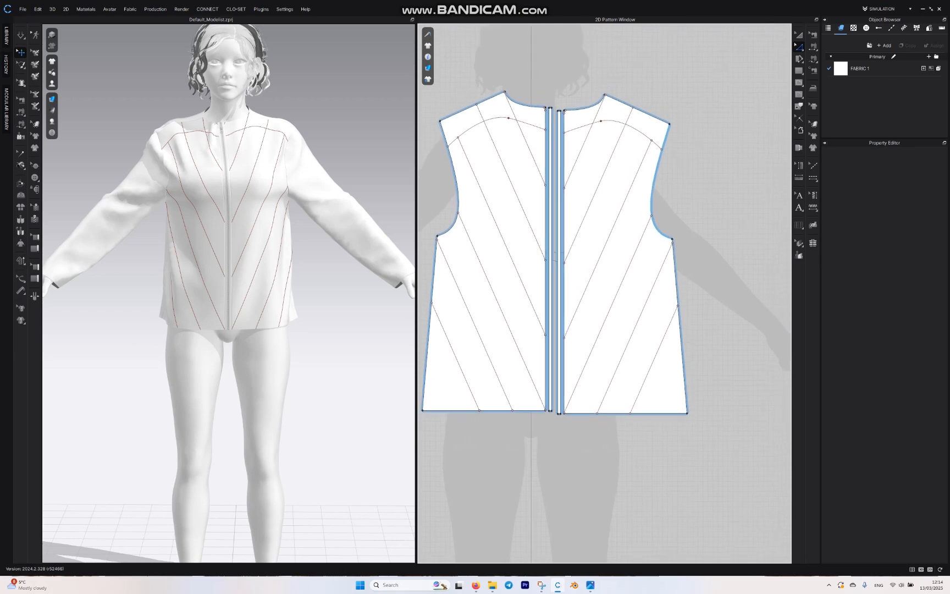
pyautogui.scroll(2, 547, 281)
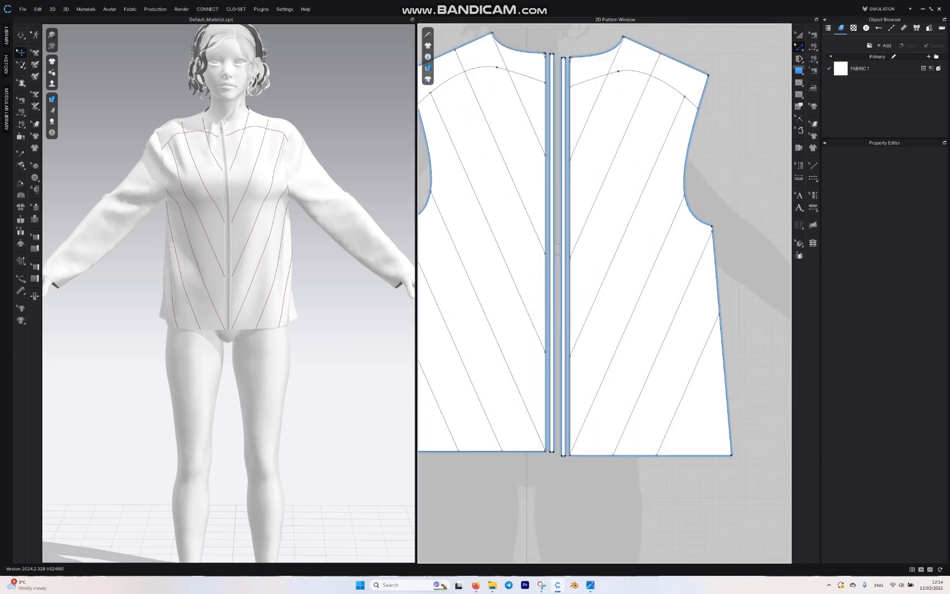
# Step: Draw an opposite diagonal internal line about 60.7 cm long from the yoke line's centre end to the hem's side corner
pyautogui.click(799, 82)
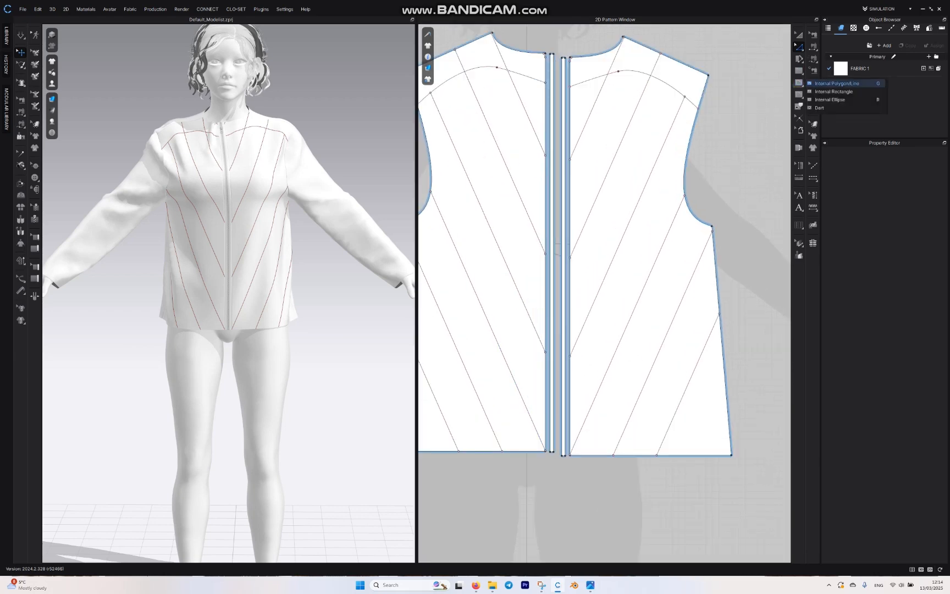
pyautogui.click(836, 83)
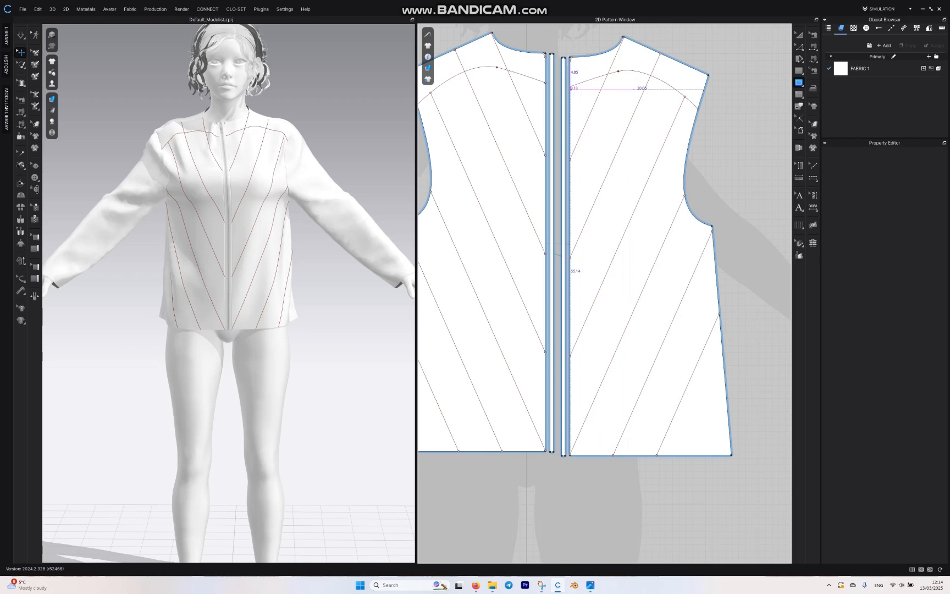
pyautogui.click(570, 88)
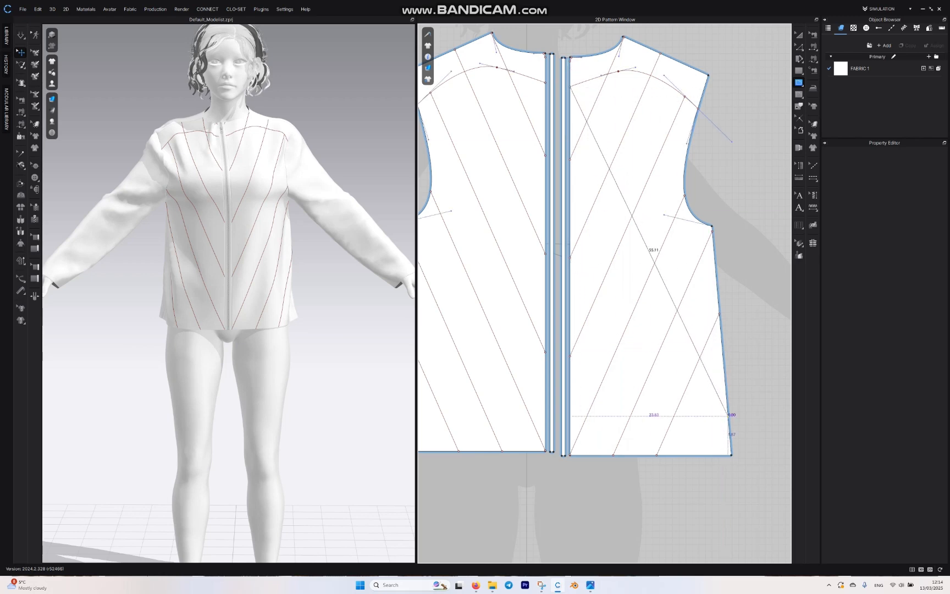
pyautogui.doubleClick(731, 455)
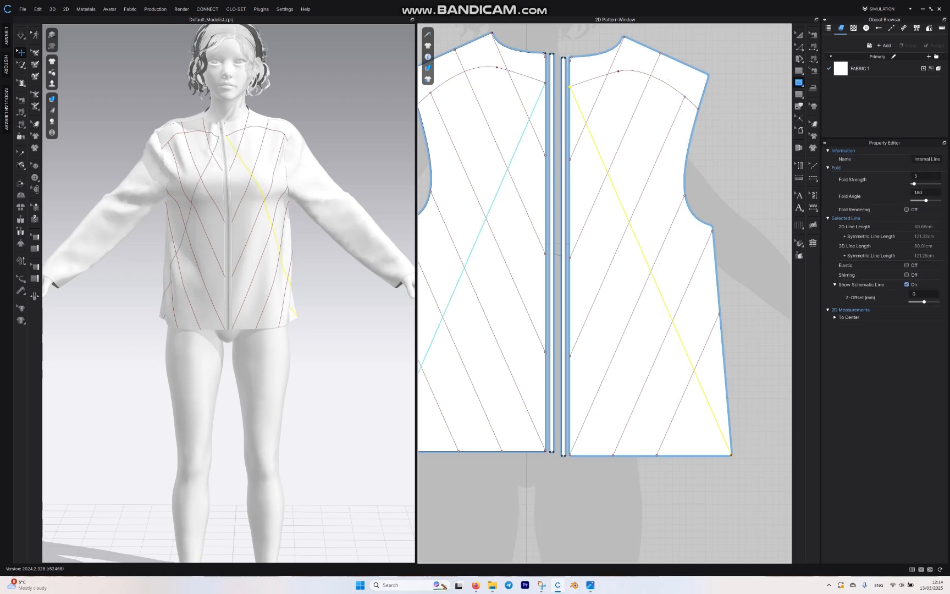
# Step: Offset the opposite diagonal as 3 internal lines at 6.00 cm on both sides, extended to the pattern outline
pyautogui.click(703, 352)
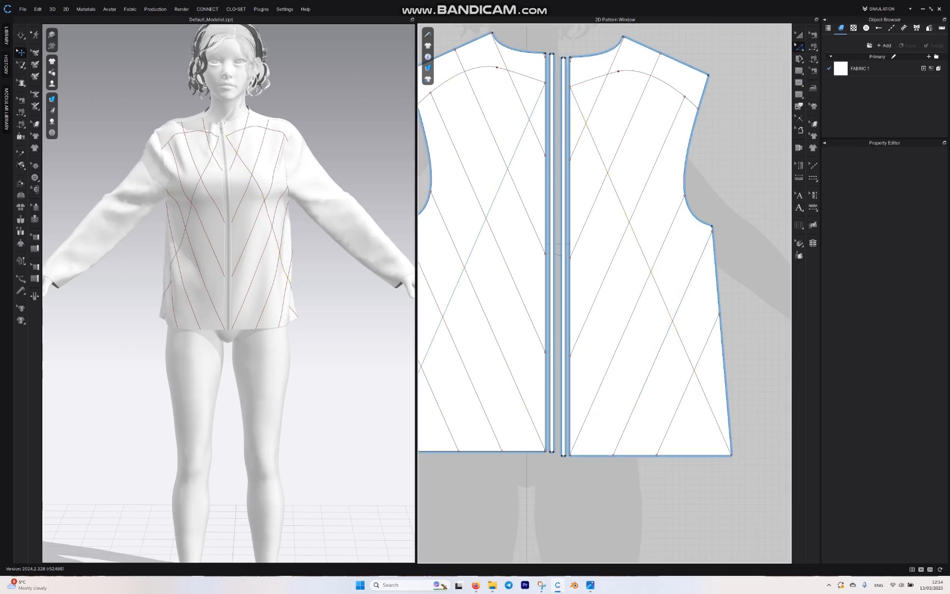
pyautogui.click(671, 318)
pyautogui.rightClick(665, 304)
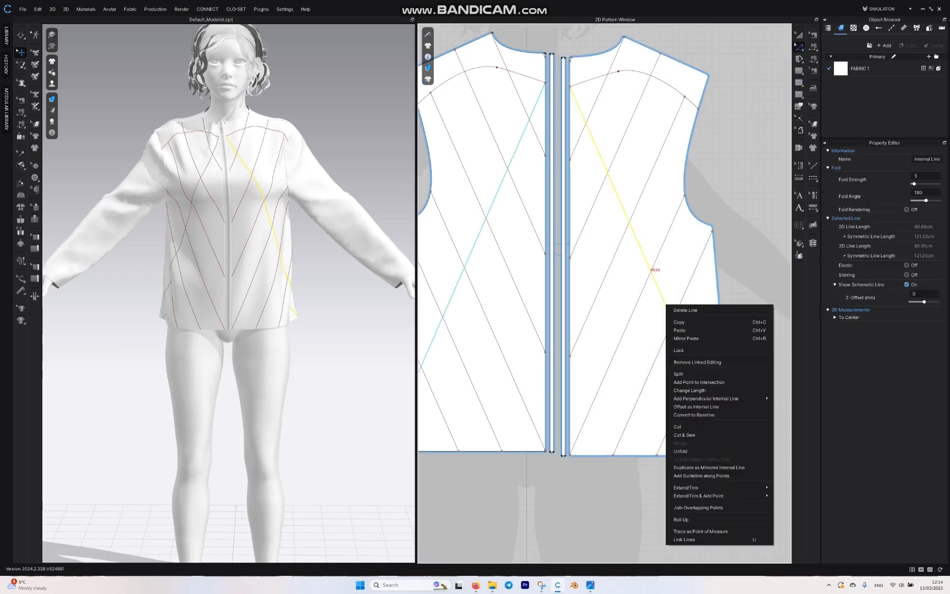
pyautogui.click(696, 406)
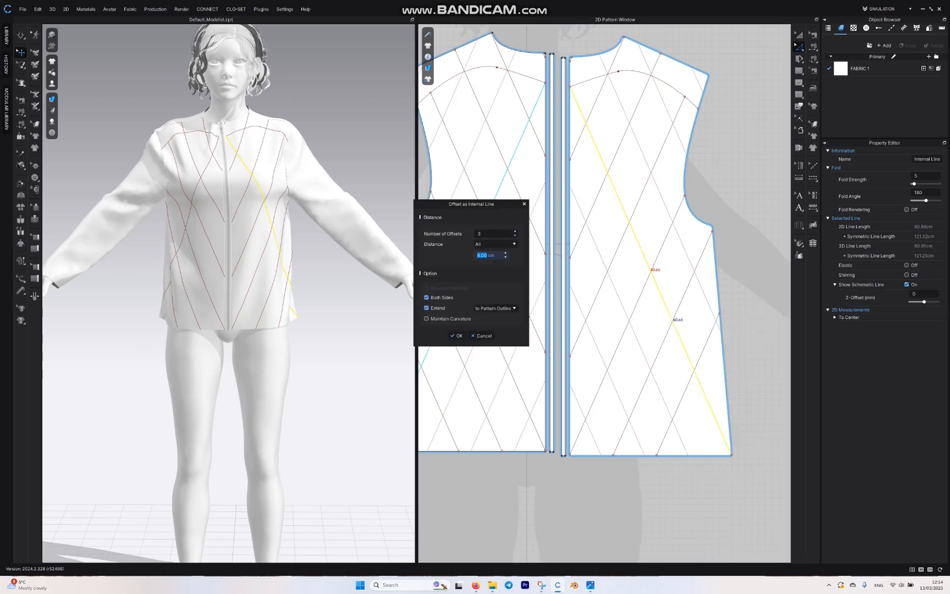
pyautogui.click(515, 236)
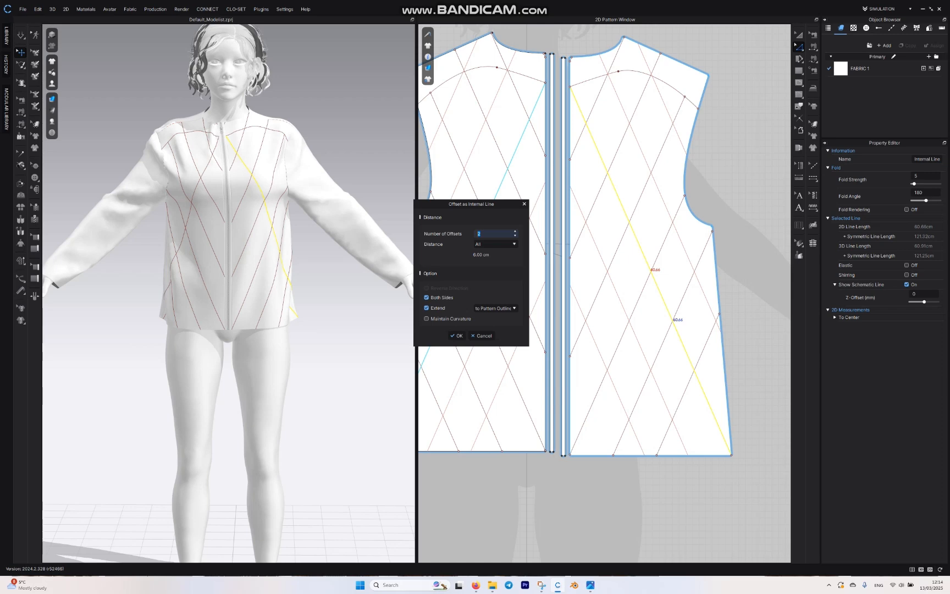
pyautogui.click(515, 231)
pyautogui.click(457, 335)
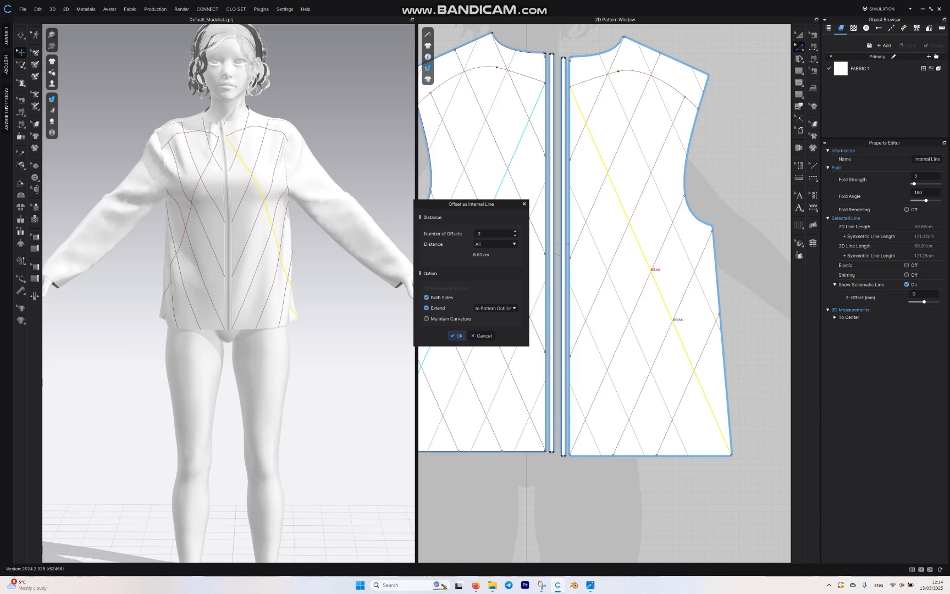
# Step: Inspect the diamond grid of internal lines on the garment and close up around the front neckline and shoulder
pyautogui.click(352, 308)
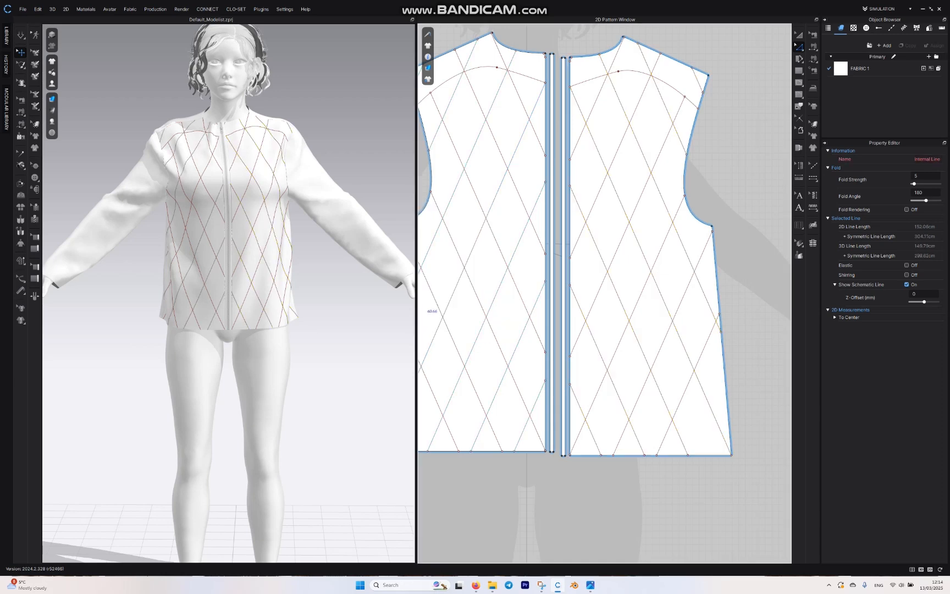
pyautogui.moveTo(341, 313); pyautogui.dragTo(275, 346, button='right')
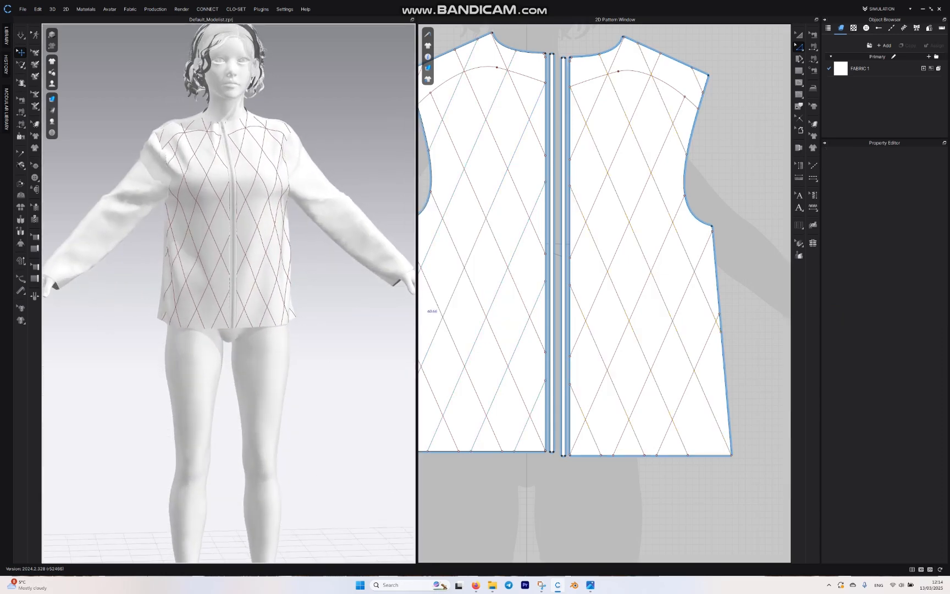
pyautogui.scroll(3, 228, 247)
pyautogui.scroll(6, 228, 248)
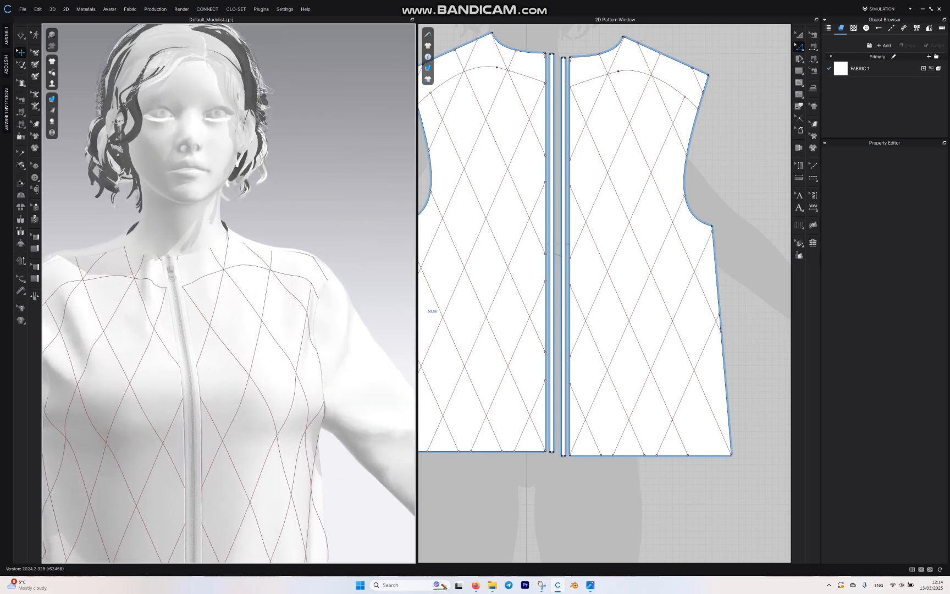
pyautogui.moveTo(228, 248); pyautogui.dragTo(173, 302, button='right')
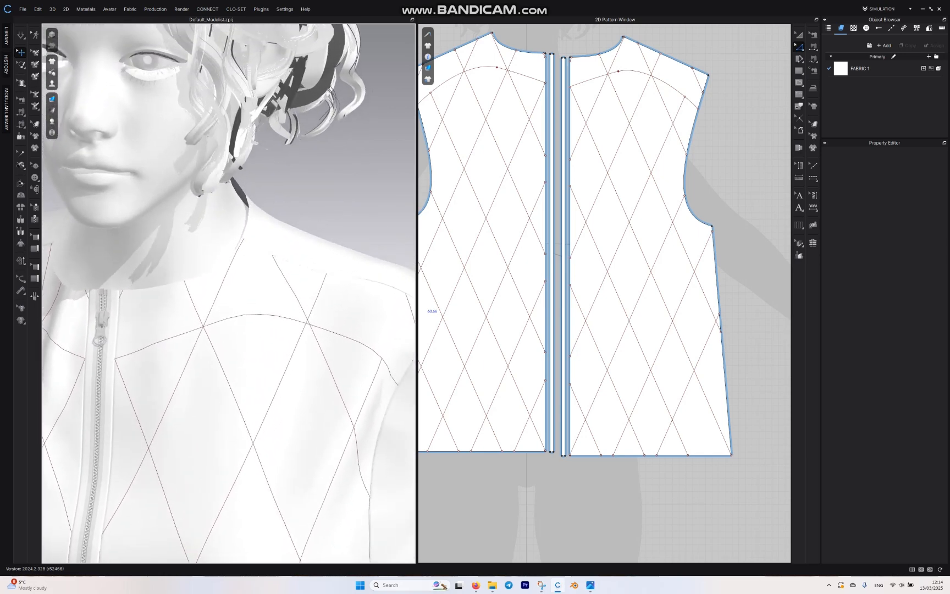
pyautogui.scroll(3, 607, 51)
pyautogui.moveTo(607, 51); pyautogui.dragTo(562, 152, button='middle')
pyautogui.scroll(5, 563, 151)
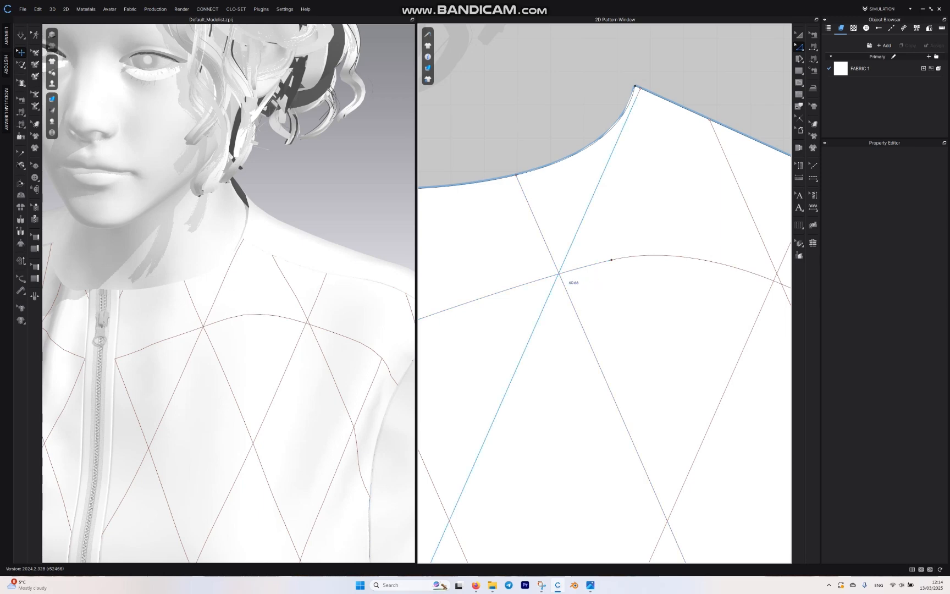
# Step: Shorten the two diagonals crossing below the neckline so their upper ends meet on the yoke line
pyautogui.click(638, 89)
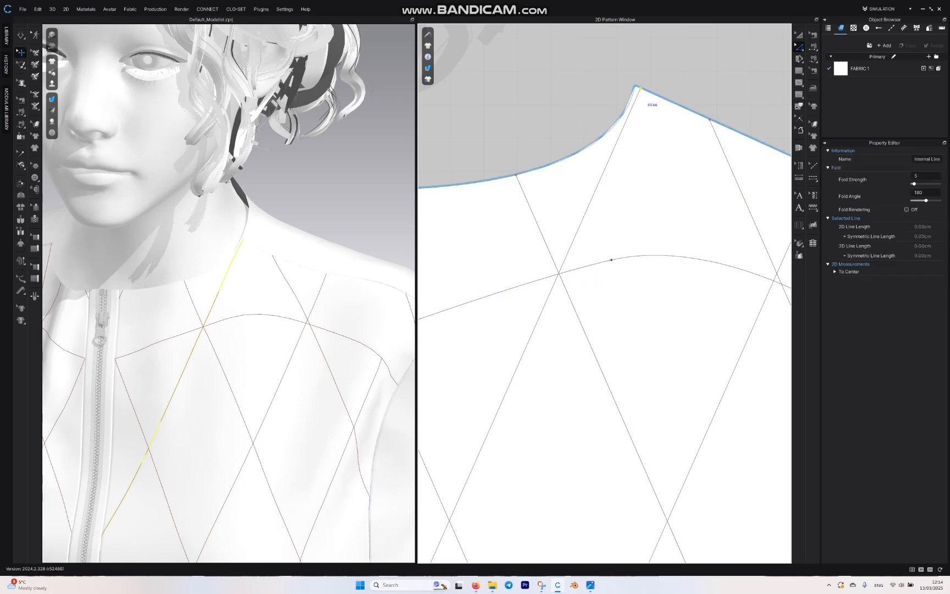
pyautogui.moveTo(640, 89); pyautogui.dragTo(558, 273)
pyautogui.moveTo(516, 174); pyautogui.dragTo(559, 274)
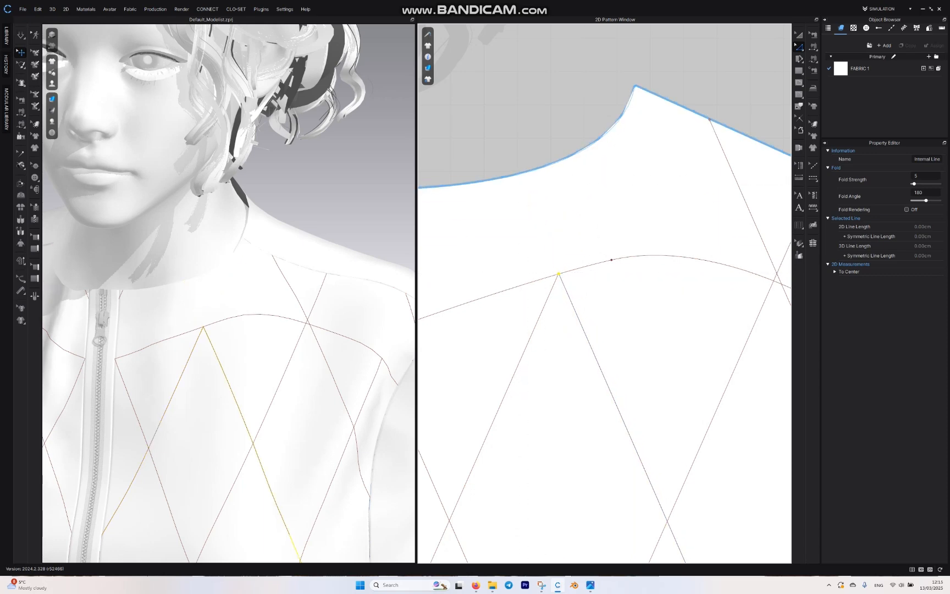
pyautogui.moveTo(660, 247); pyautogui.dragTo(523, 204, button='middle')
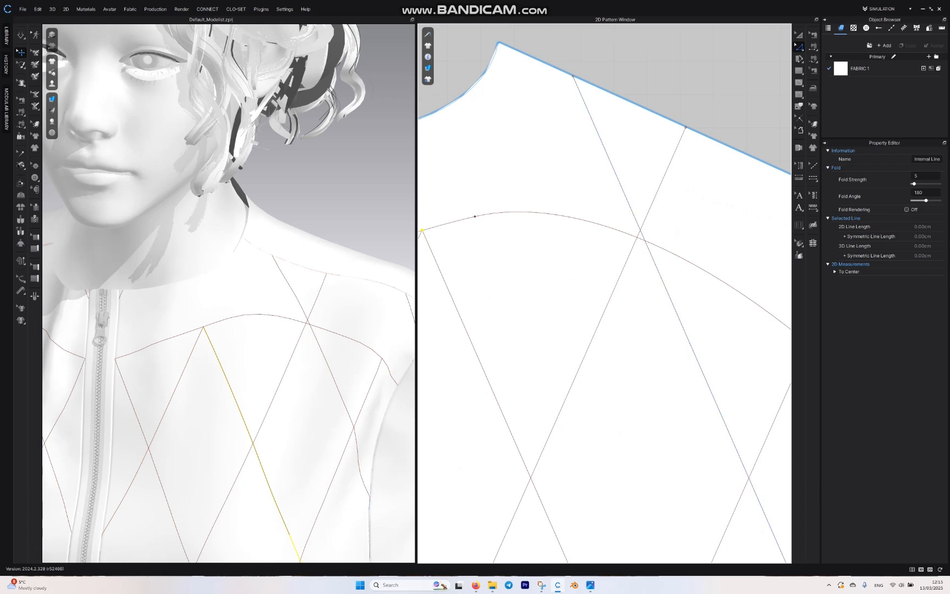
# Step: Shorten the pair of diagonals below the shoulder to the yoke line and delete the short line at the shoulder's armhole corner
pyautogui.click(573, 76)
pyautogui.moveTo(573, 76); pyautogui.dragTo(644, 239)
pyautogui.scroll(-5, 511, 252)
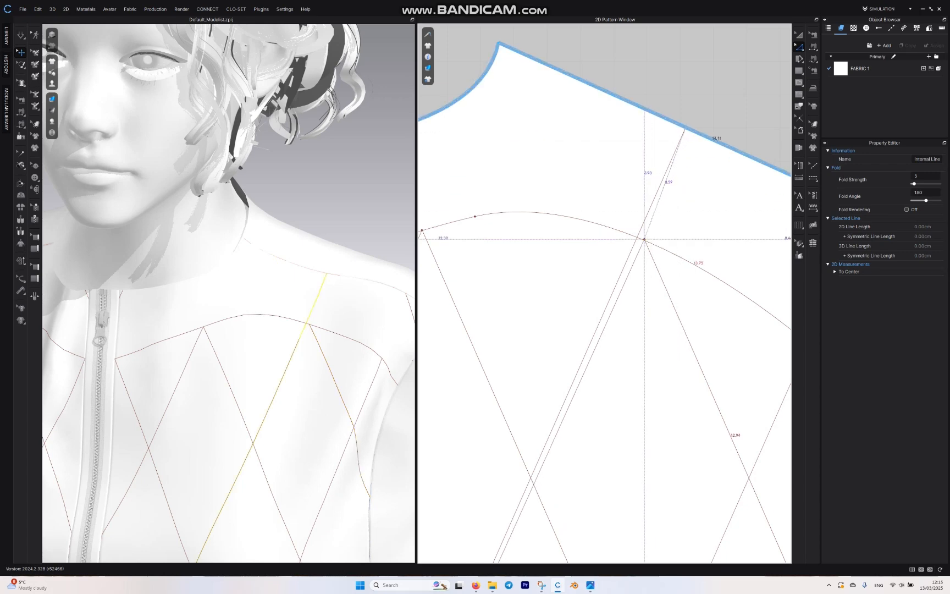
pyautogui.click(657, 251)
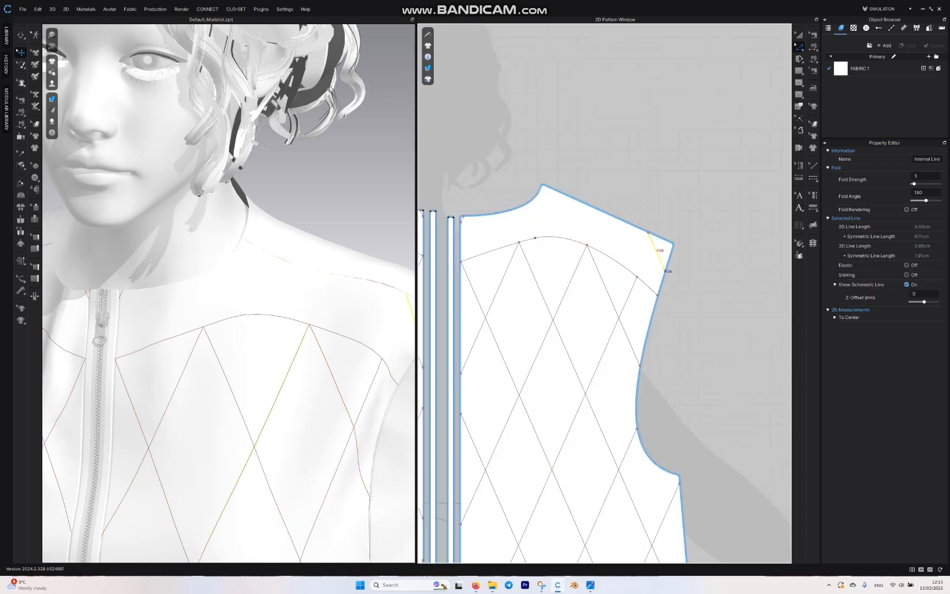
pyautogui.press('Delete')
# Step: Examine the diamond grid on the avatar's front, the garment's plain back, and the front and back patterns
pyautogui.scroll(-8, 229, 293)
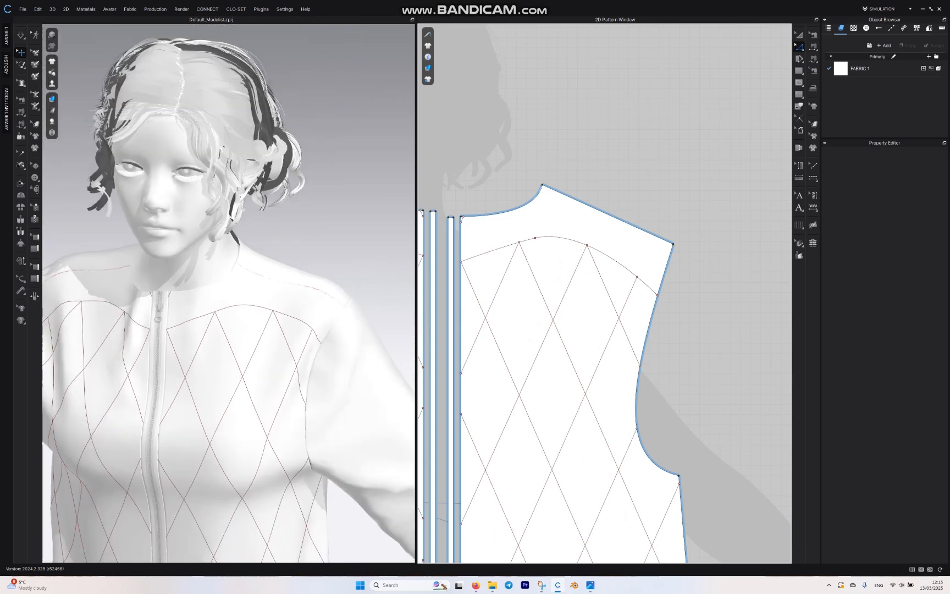
pyautogui.scroll(-2, 228, 292)
pyautogui.moveTo(229, 341); pyautogui.dragTo(242, 220, button='middle')
pyautogui.moveTo(242, 220)
pyautogui.mouseDown(button='right')
pyautogui.moveTo(307, 217)
pyautogui.moveTo(267, 192)
pyautogui.moveTo(236, 190)
pyautogui.moveTo(236, 237)
pyautogui.mouseUp(button='right')
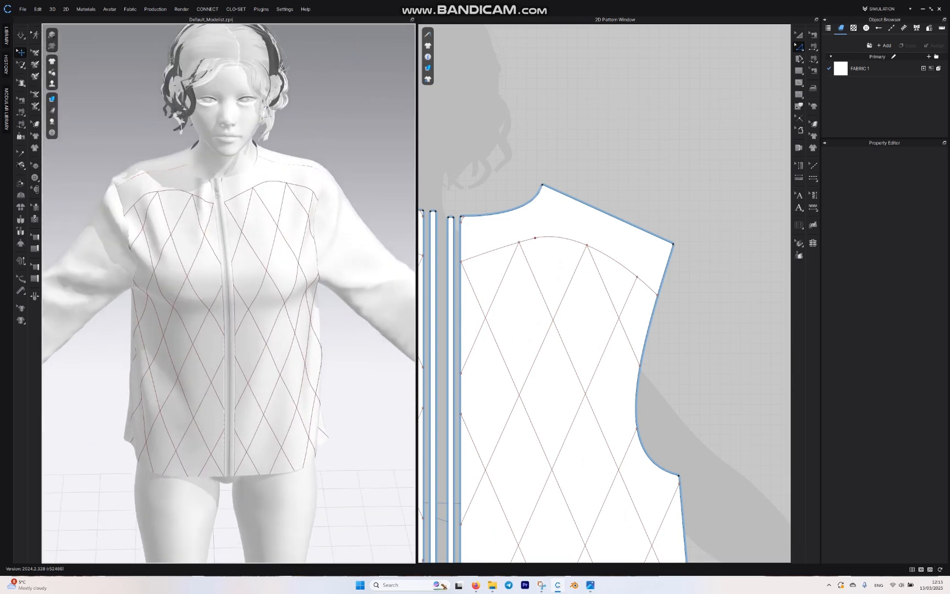
pyautogui.scroll(-10, 535, 115)
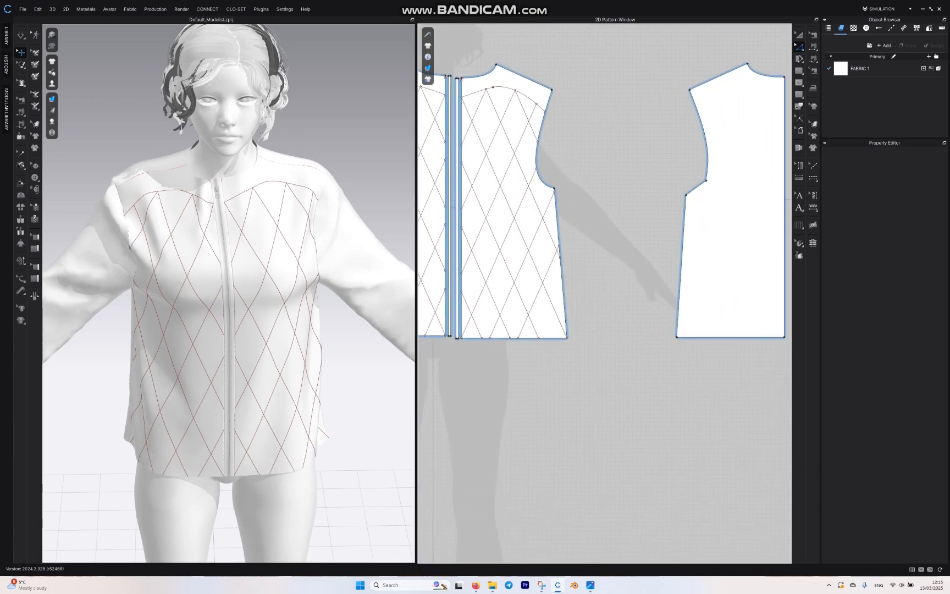
pyautogui.moveTo(549, 143); pyautogui.dragTo(533, 165, button='middle')
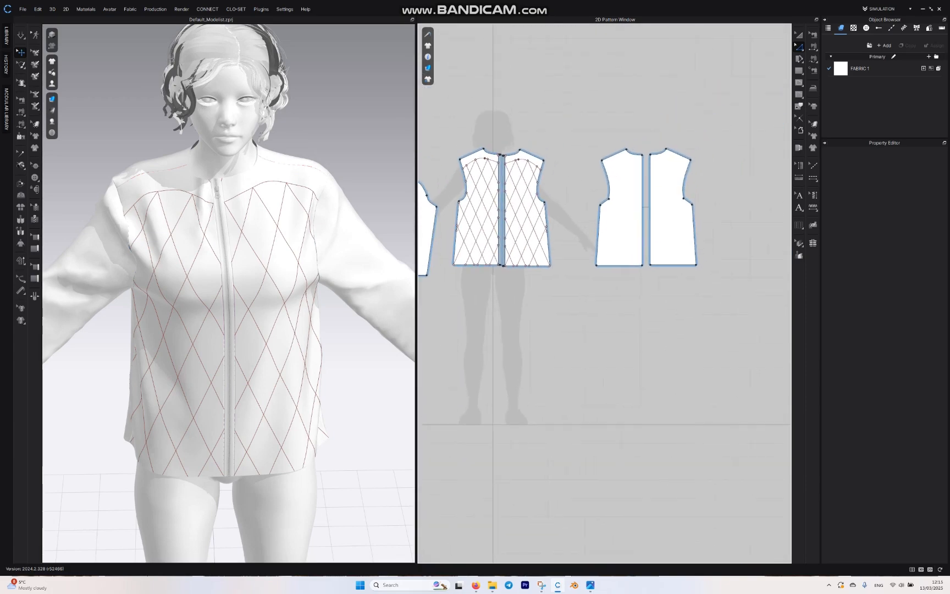
pyautogui.moveTo(308, 286); pyautogui.dragTo(182, 287, button='right')
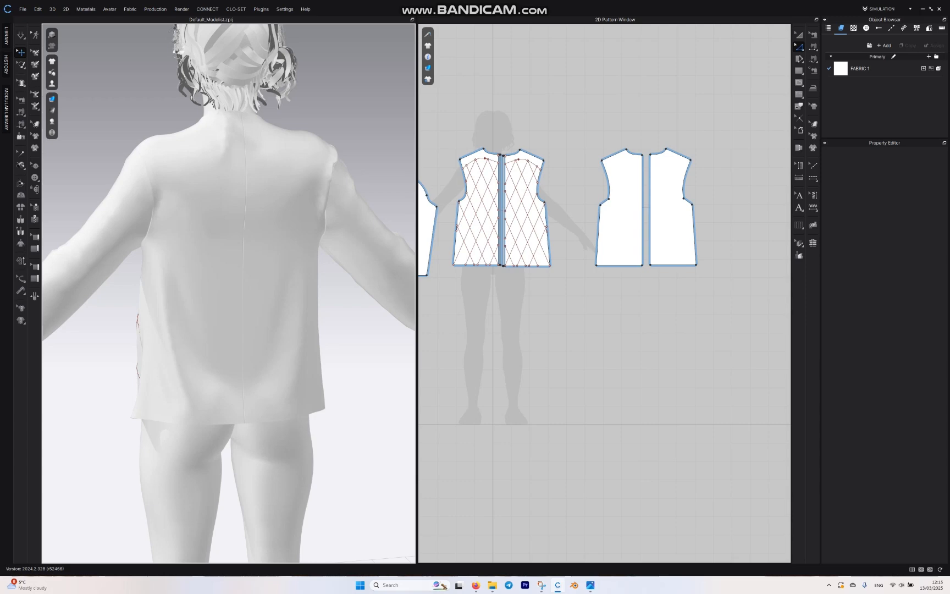
pyautogui.scroll(-2, 229, 293)
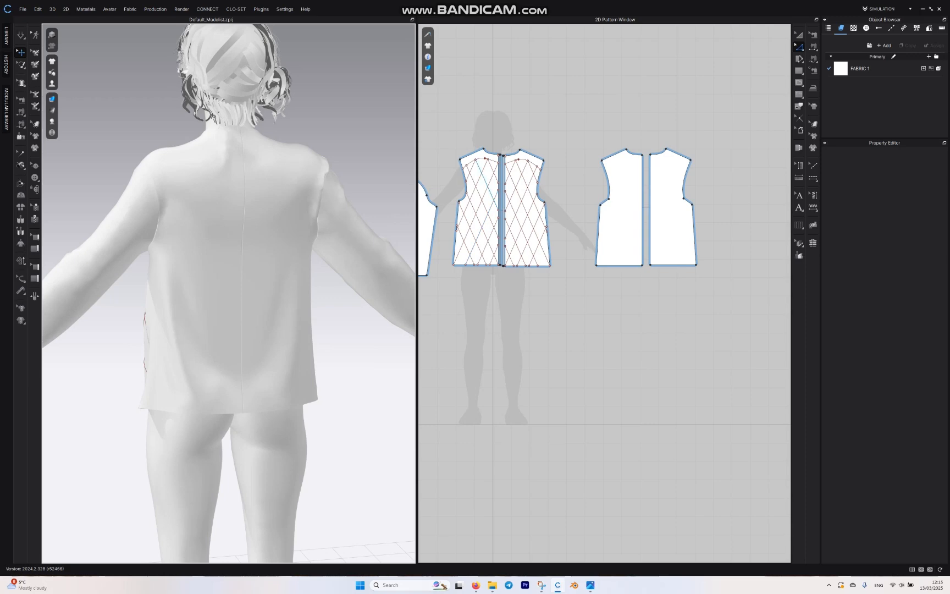
pyautogui.scroll(6, 493, 224)
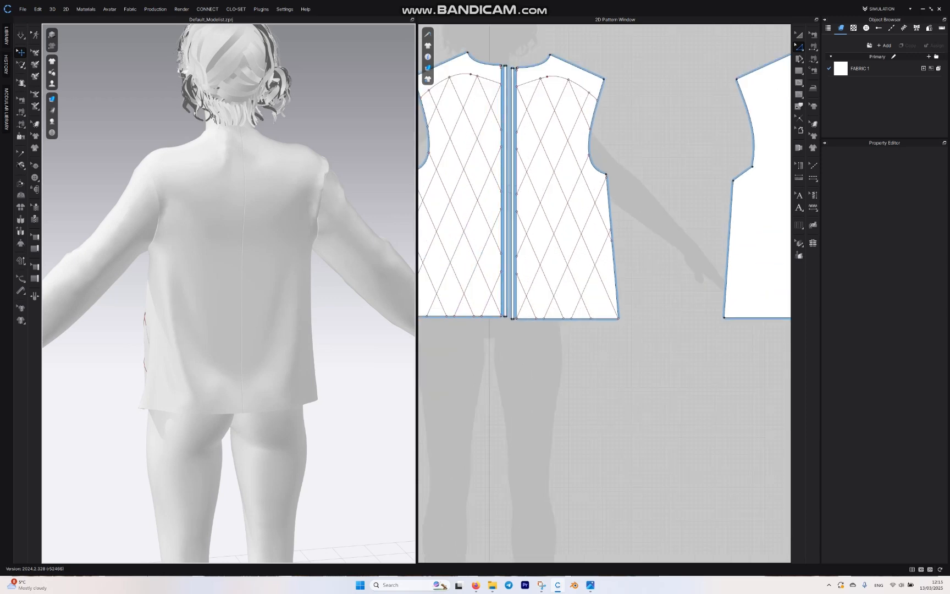
pyautogui.scroll(-3, 645, 149)
pyautogui.moveTo(644, 150); pyautogui.dragTo(590, 143, button='middle')
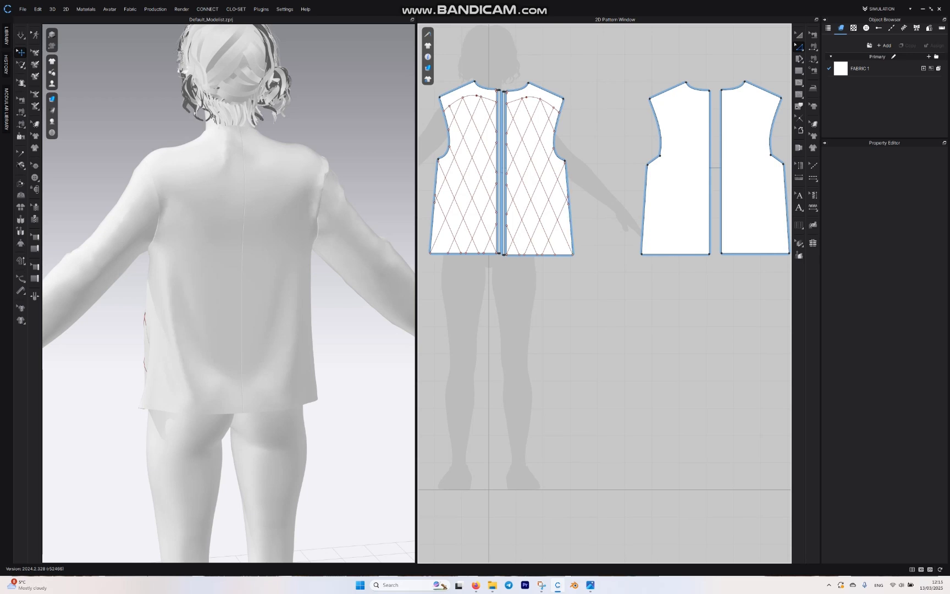
# Step: Select the diamond grid and yoke line on one front pattern and copy these internal lines
pyautogui.scroll(4, 518, 237)
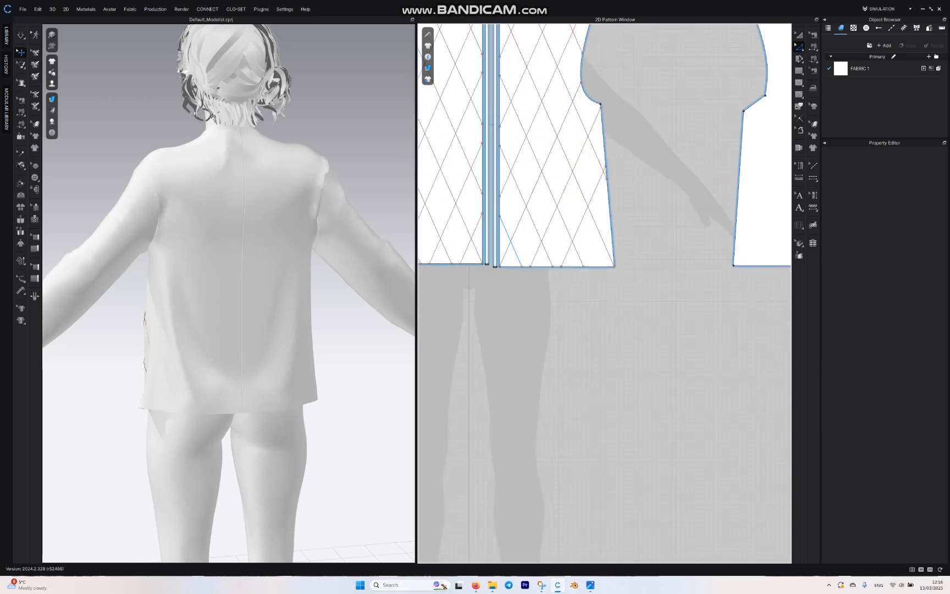
pyautogui.click(511, 242)
pyautogui.keyDown('shift'); pyautogui.click(518, 235); pyautogui.keyUp('shift')
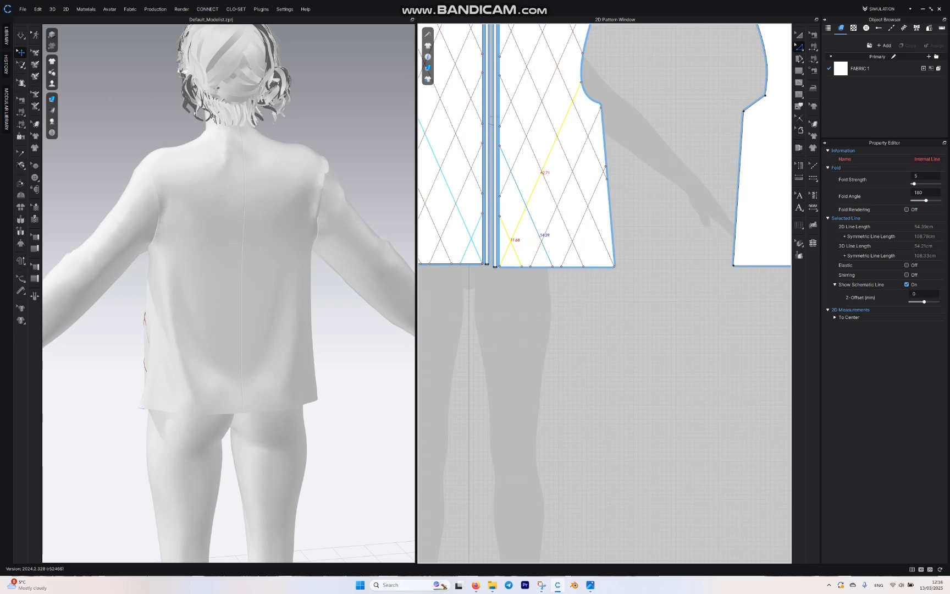
pyautogui.keyDown('shift'); pyautogui.click(536, 231); pyautogui.keyUp('shift')
pyautogui.scroll(-4, 625, 409)
pyautogui.rightClick(563, 180)
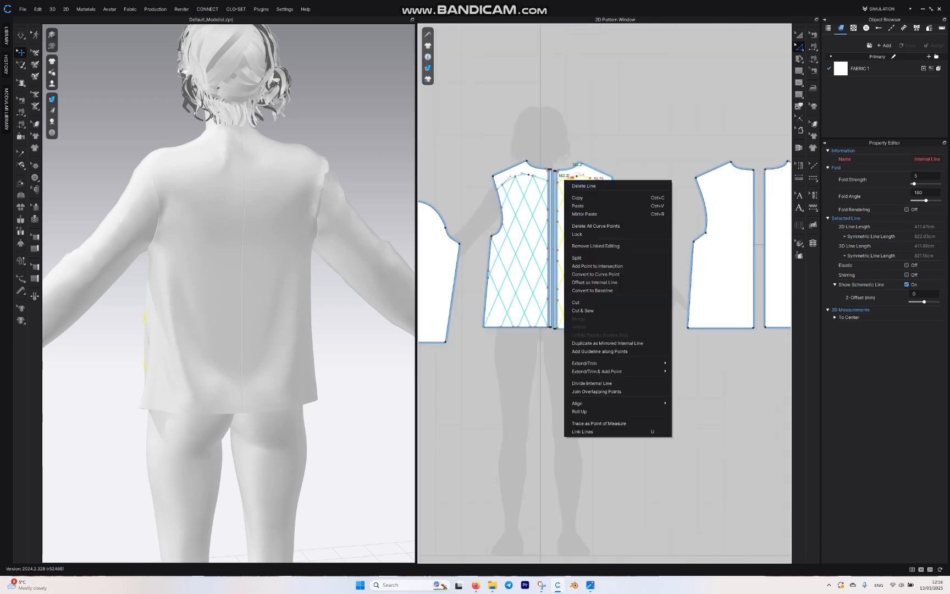
pyautogui.click(577, 197)
# Step: Paste the copied internal lines onto the back pattern nearest the front, aligned horizontally with the original grid
pyautogui.scroll(-4, 481, 199)
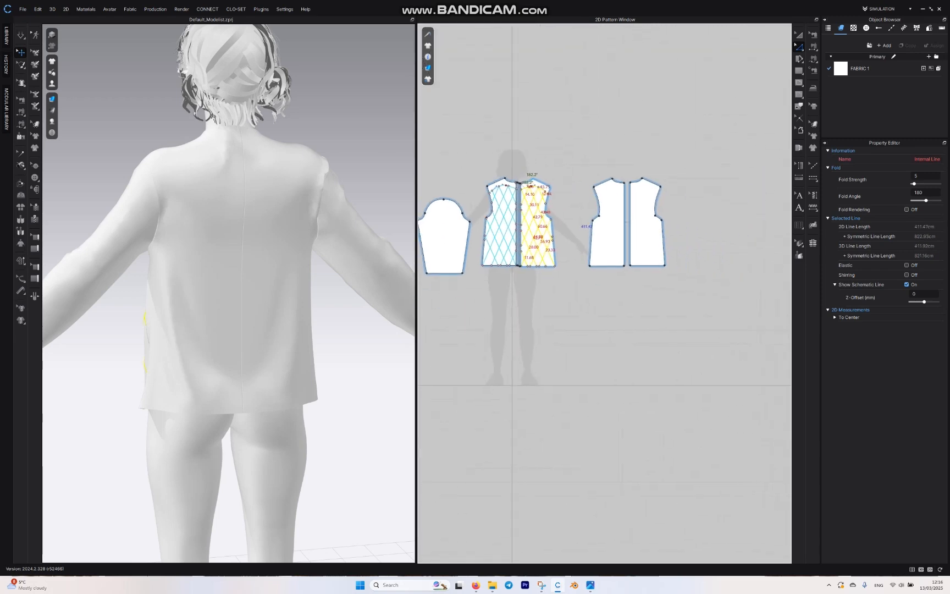
pyautogui.scroll(3, 623, 214)
pyautogui.rightClick(590, 226)
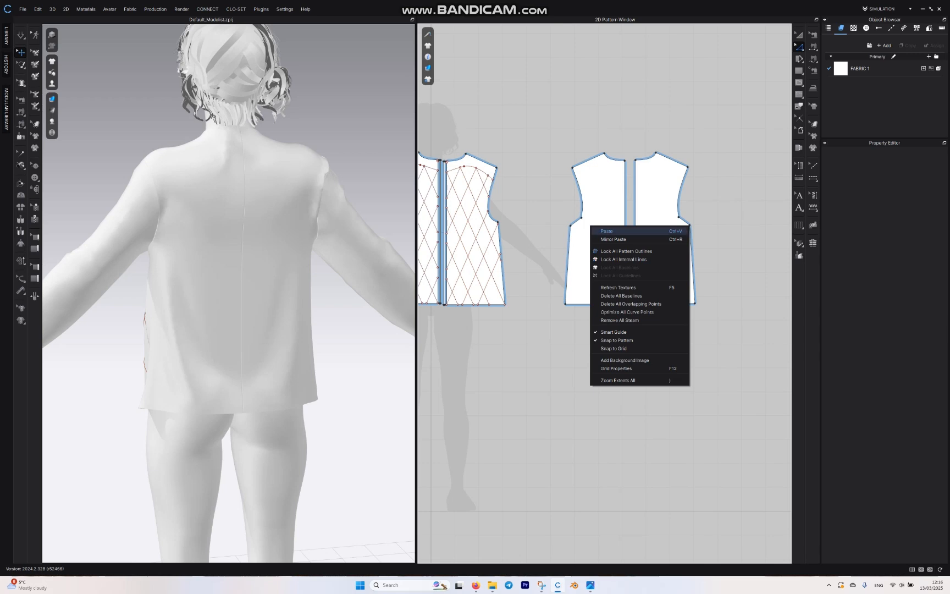
pyautogui.click(604, 231)
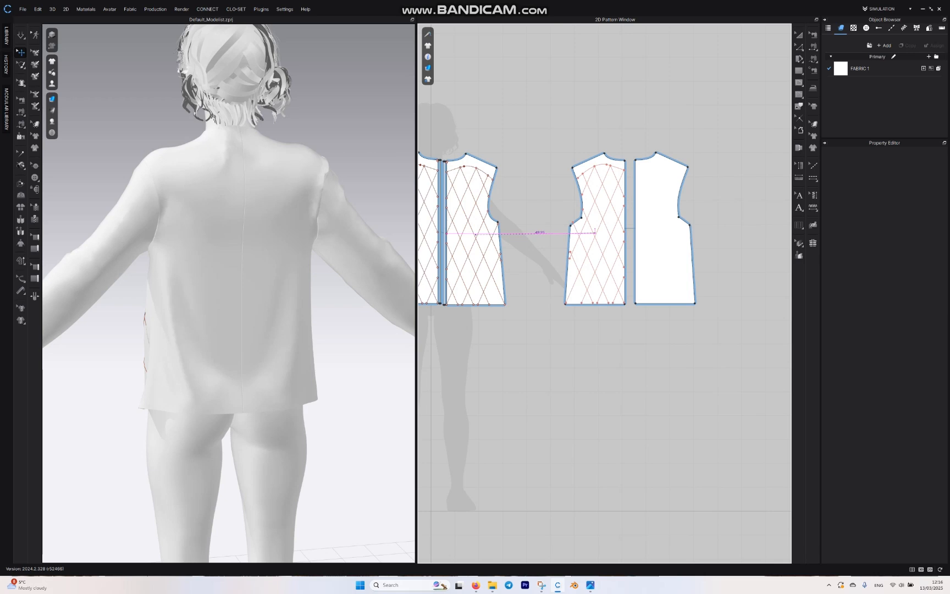
pyautogui.click(595, 232)
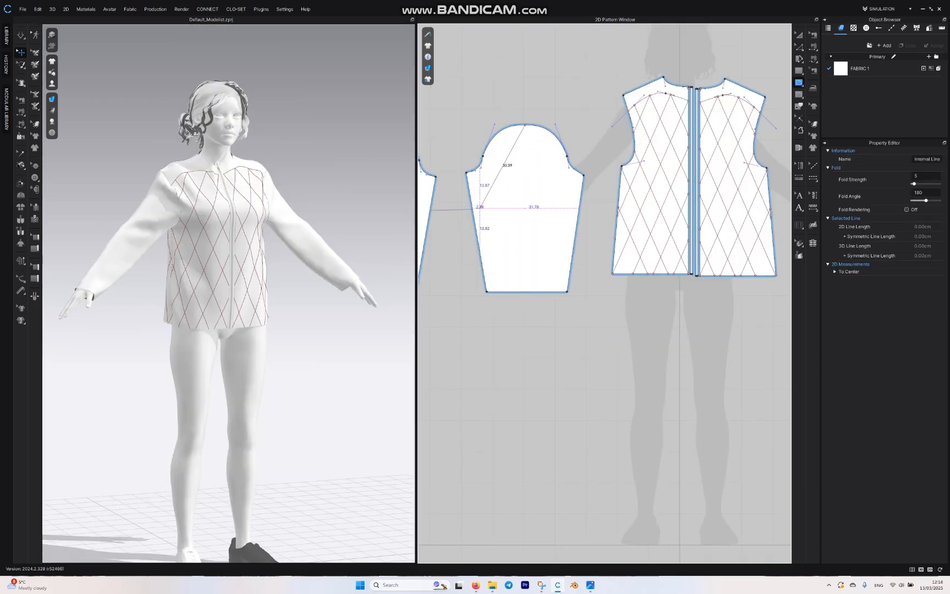
# Step: Draw an internal diamond on the sleeve from cap top to side edges and hem middle, upper sides about 33.5 cm, lower about 29.5 cm
pyautogui.click(473, 216)
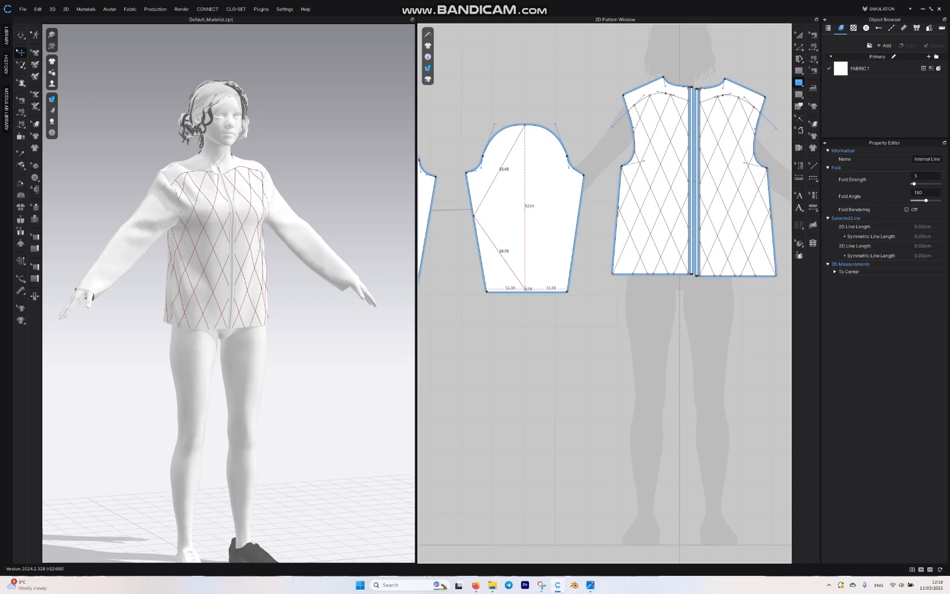
pyautogui.click(525, 292)
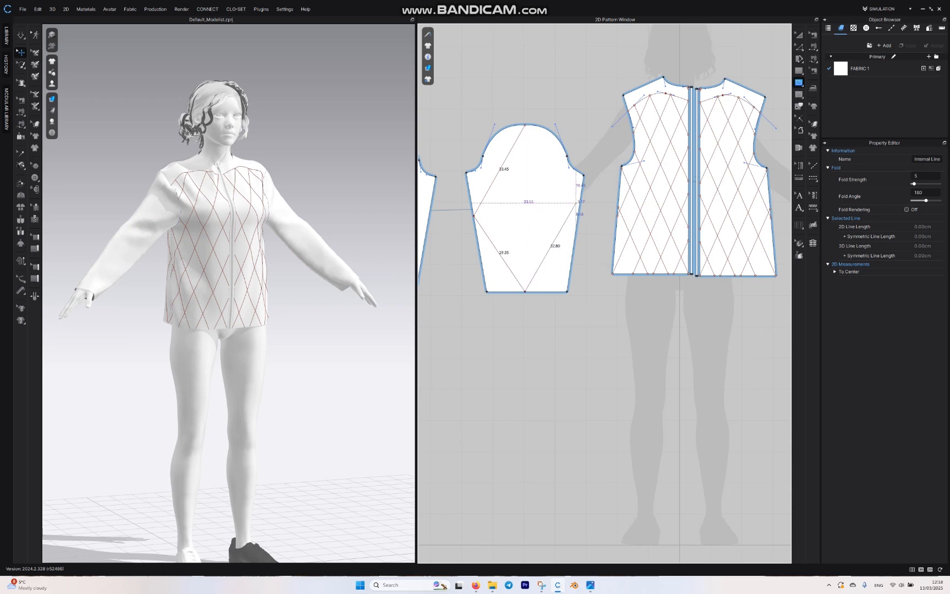
pyautogui.click(578, 215)
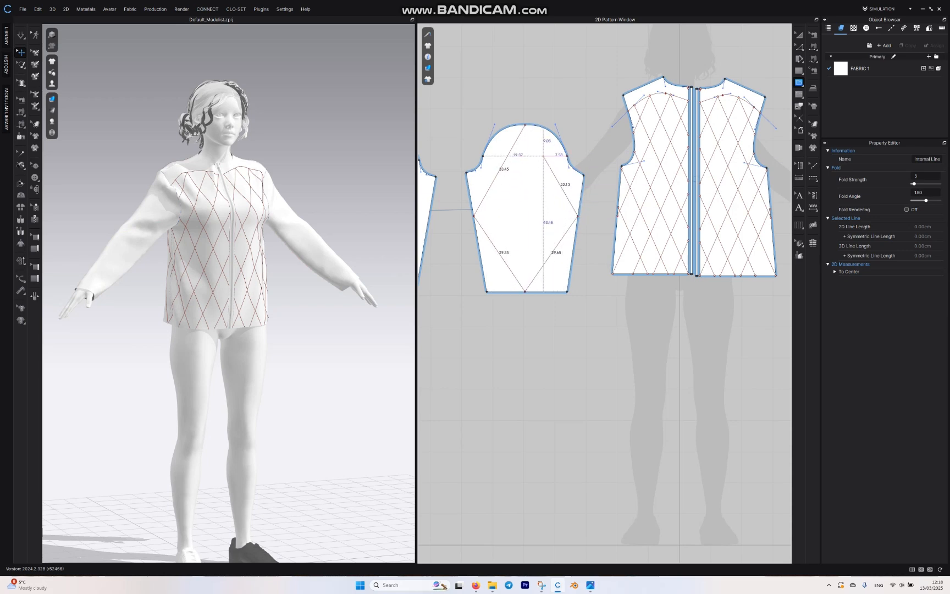
pyautogui.click(524, 126)
pyautogui.moveTo(525, 125); pyautogui.dragTo(554, 144, button='middle')
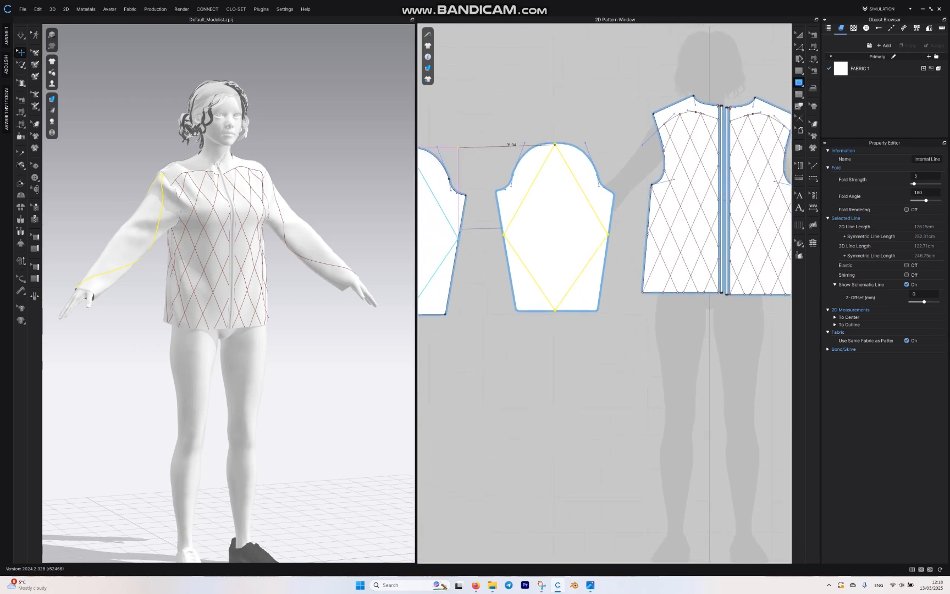
pyautogui.moveTo(231, 181)
pyautogui.mouseDown(button='right')
pyautogui.moveTo(363, 189)
pyautogui.moveTo(239, 190)
pyautogui.mouseUp(button='right')
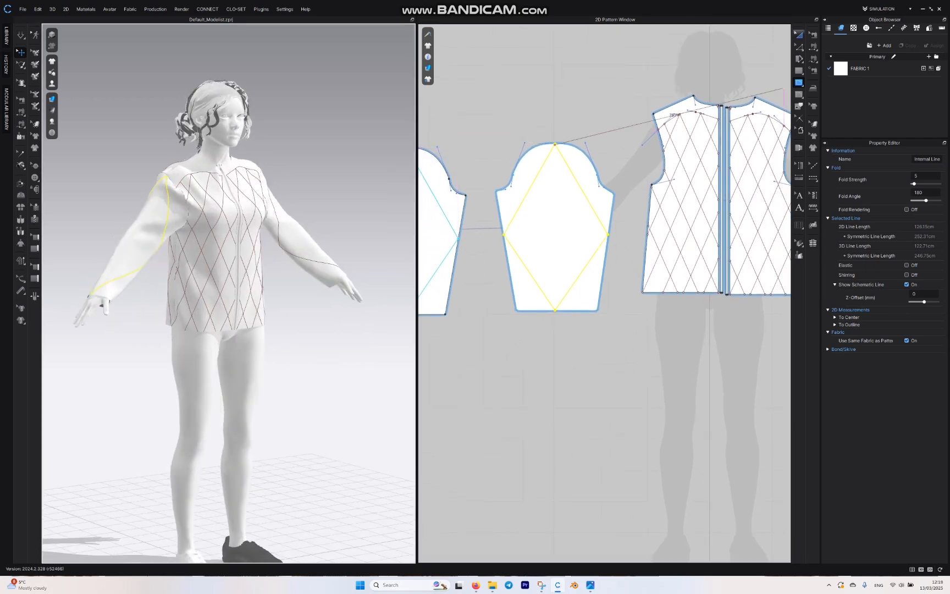
# Step: Offset the sleeve's diamond inward as 3 internal lines spaced 4.00 cm apart, with the both-sides option off
pyautogui.click(798, 47)
pyautogui.click(621, 115)
pyautogui.doubleClick(582, 190)
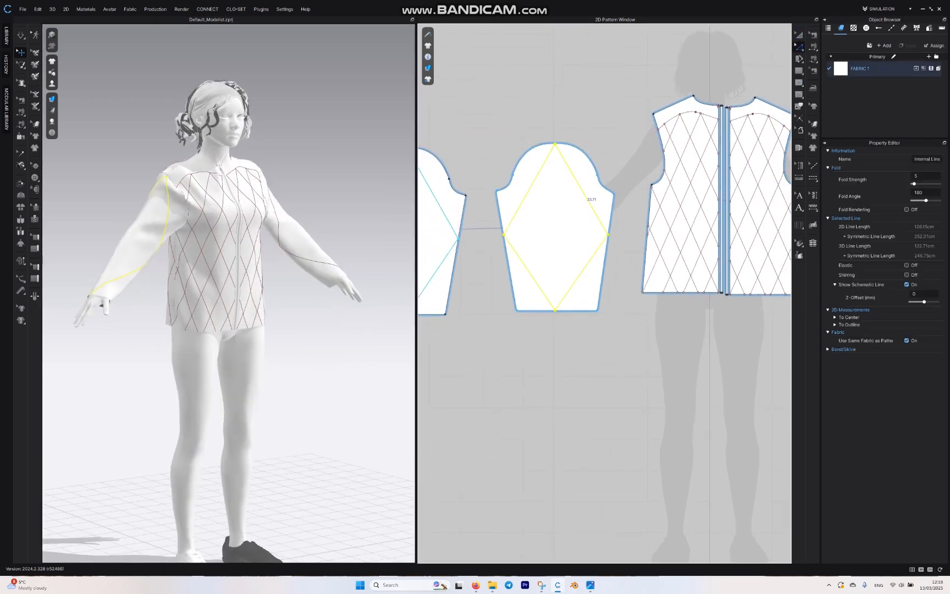
pyautogui.rightClick(581, 185)
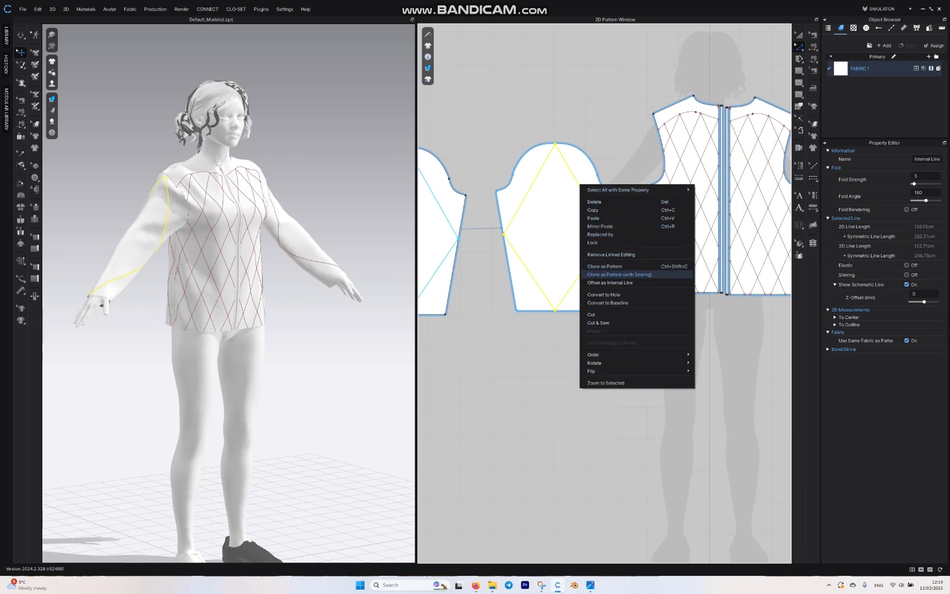
pyautogui.click(609, 283)
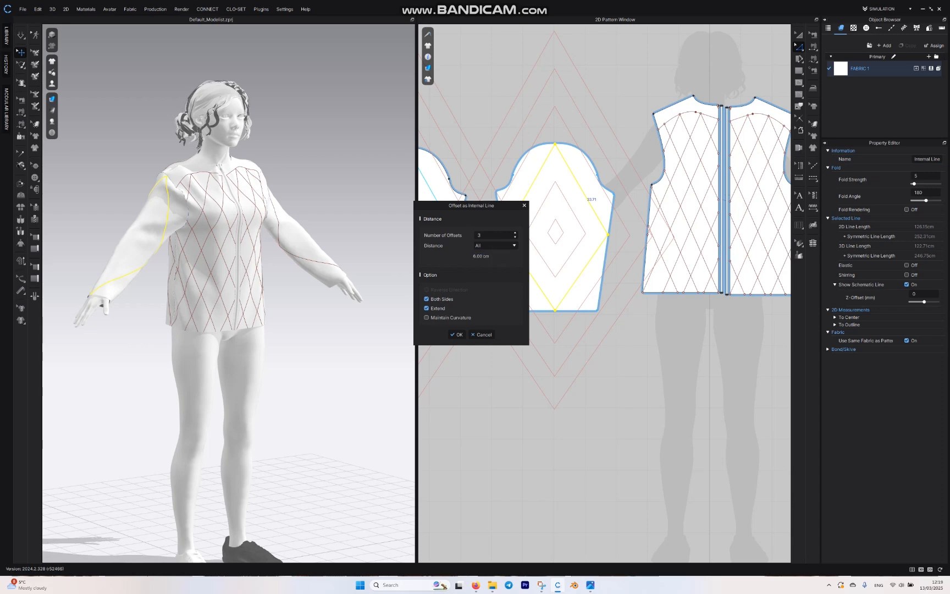
pyautogui.click(426, 299)
pyautogui.click(480, 256)
pyautogui.press('BackSpace')
pyautogui.doubleClick(480, 257)
pyautogui.press('BackSpace')
pyautogui.write('4')
pyautogui.click(515, 232)
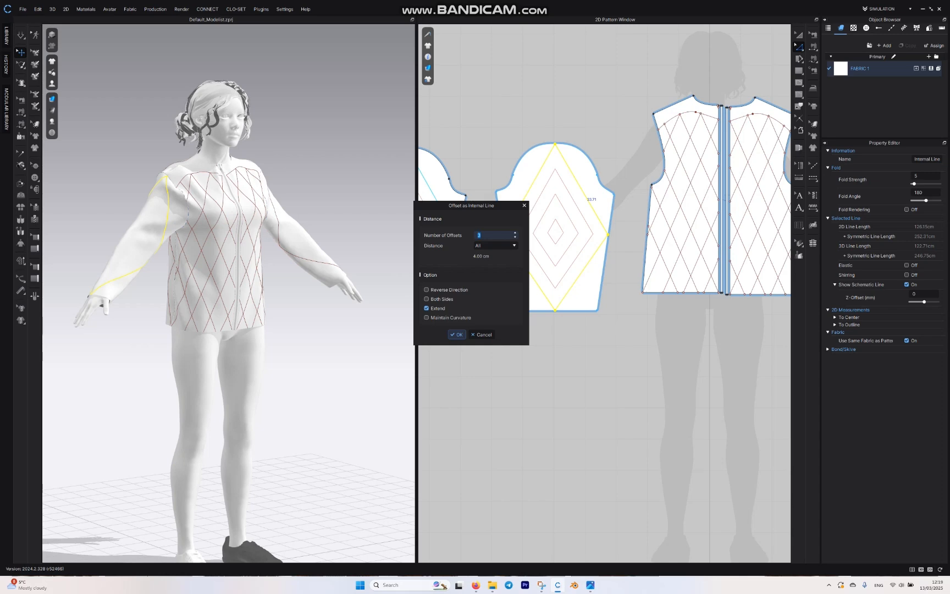
pyautogui.press('Return')
pyautogui.moveTo(324, 335)
pyautogui.mouseDown(button='right')
pyautogui.moveTo(374, 351)
pyautogui.moveTo(286, 330)
pyautogui.moveTo(362, 357)
pyautogui.moveTo(333, 340)
pyautogui.moveTo(321, 348)
pyautogui.mouseUp(button='right')
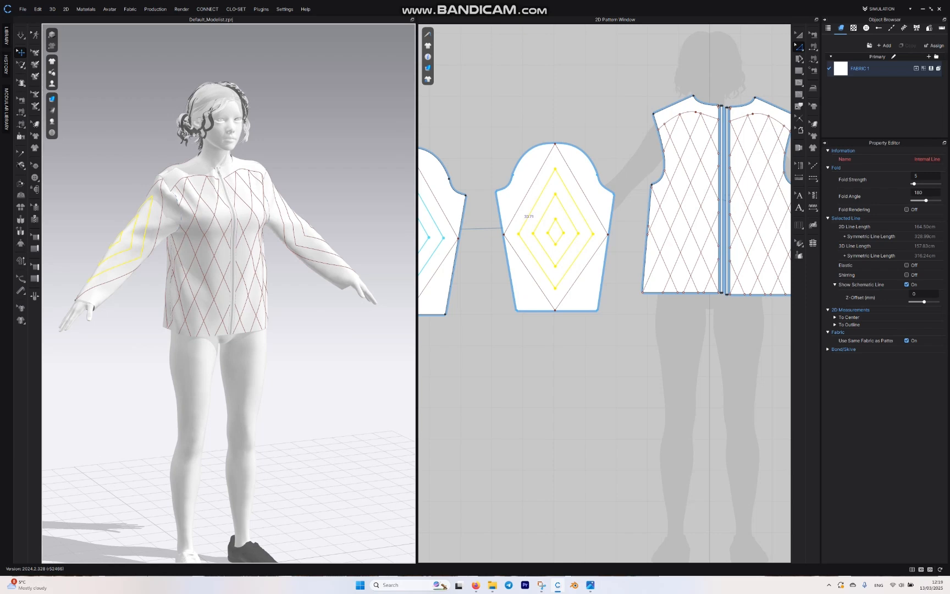
# Step: Offset the outer diamond's upper-left side at 4.00 cm in the reverse direction, extended to the pattern outline
pyautogui.click(518, 208)
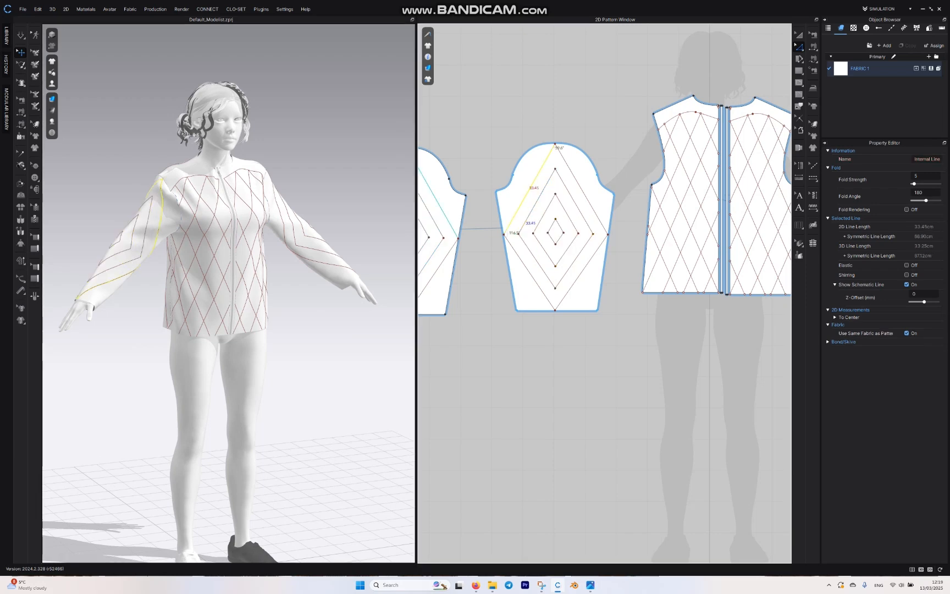
pyautogui.rightClick(518, 208)
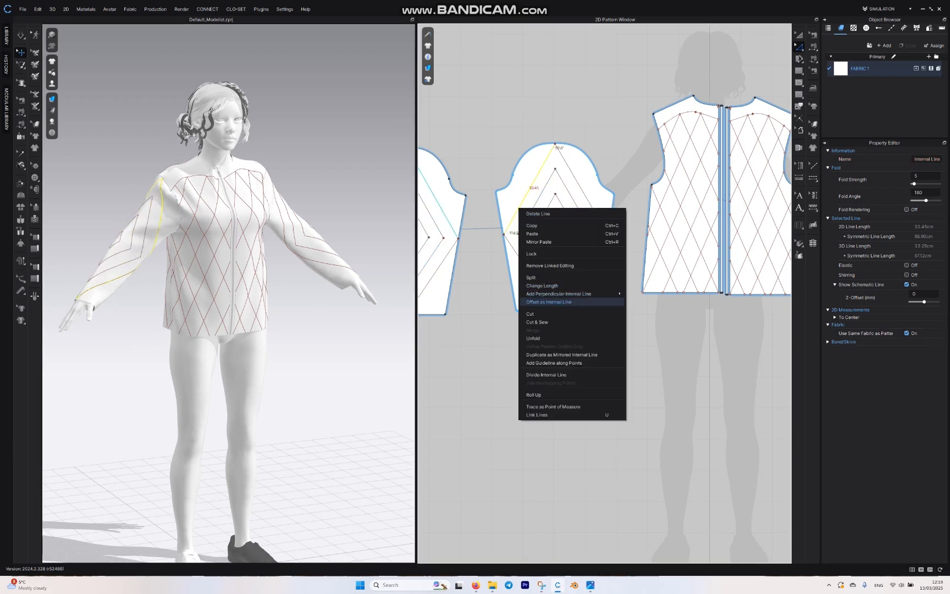
pyautogui.click(550, 302)
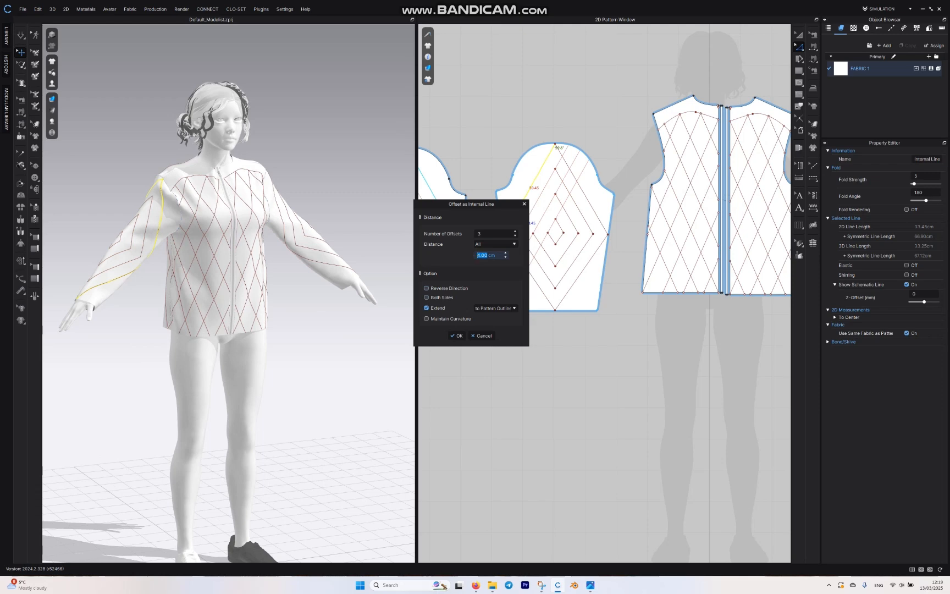
pyautogui.click(426, 288)
pyautogui.click(515, 236)
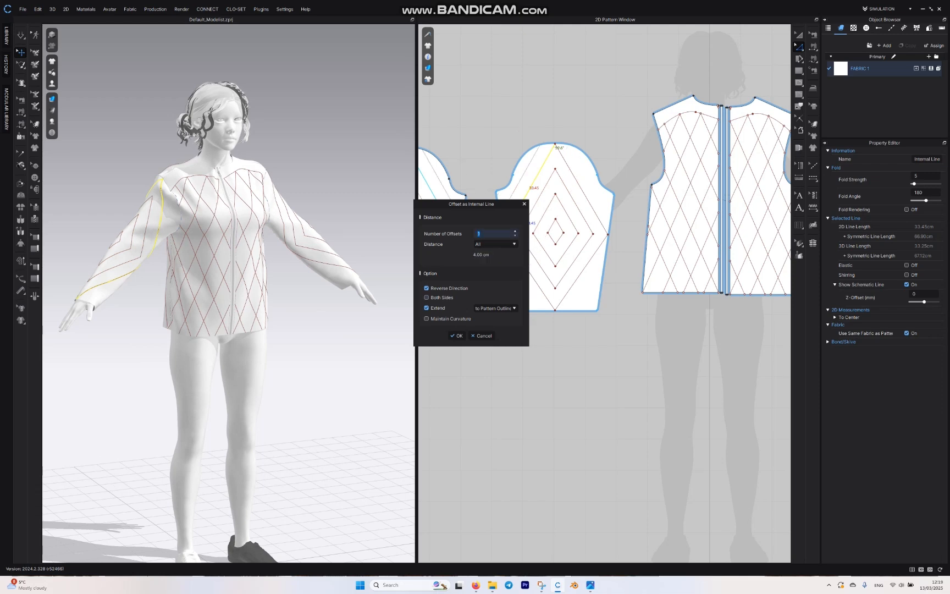
pyautogui.click(457, 335)
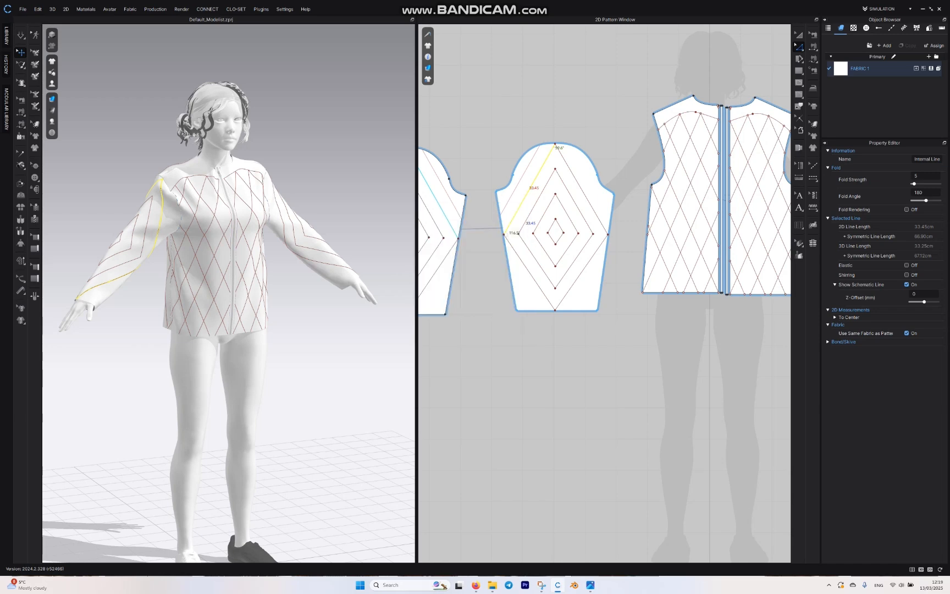
# Step: Examine the diamond quilting lines across the sleeve, front and back patterns for completeness and placement
pyautogui.scroll(-5, 584, 156)
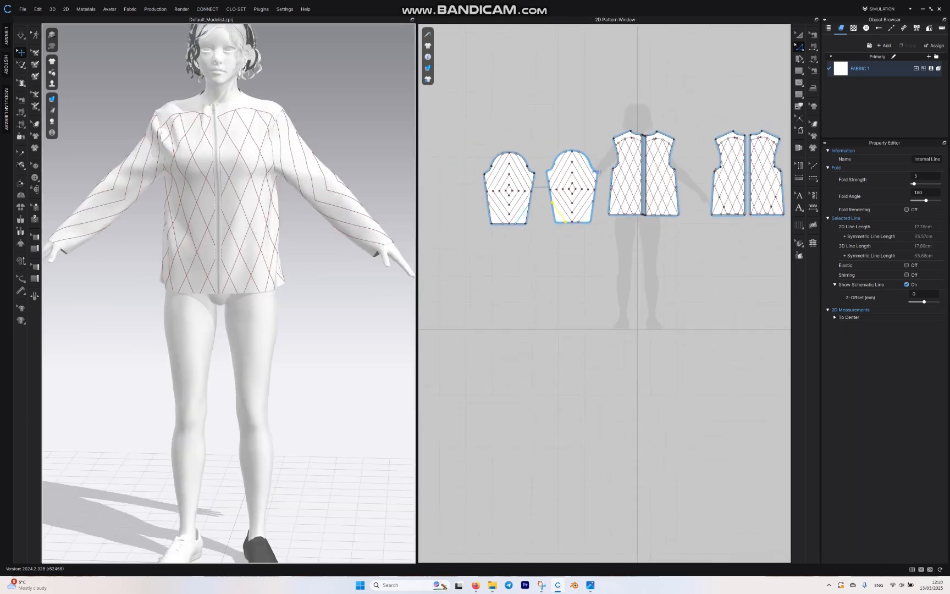
pyautogui.scroll(-5, 590, 157)
pyautogui.scroll(5, 513, 170)
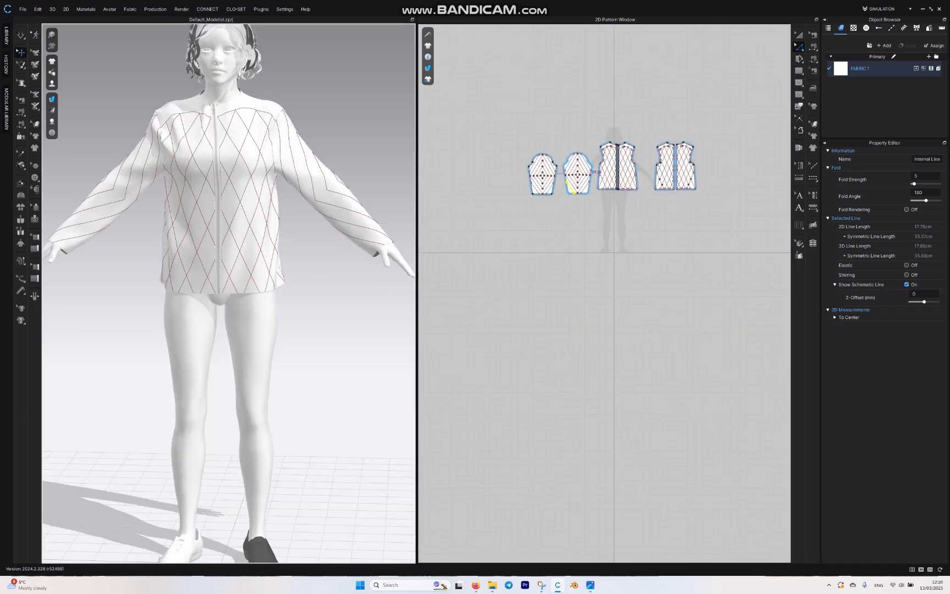
pyautogui.moveTo(559, 122); pyautogui.dragTo(460, 106, button='middle')
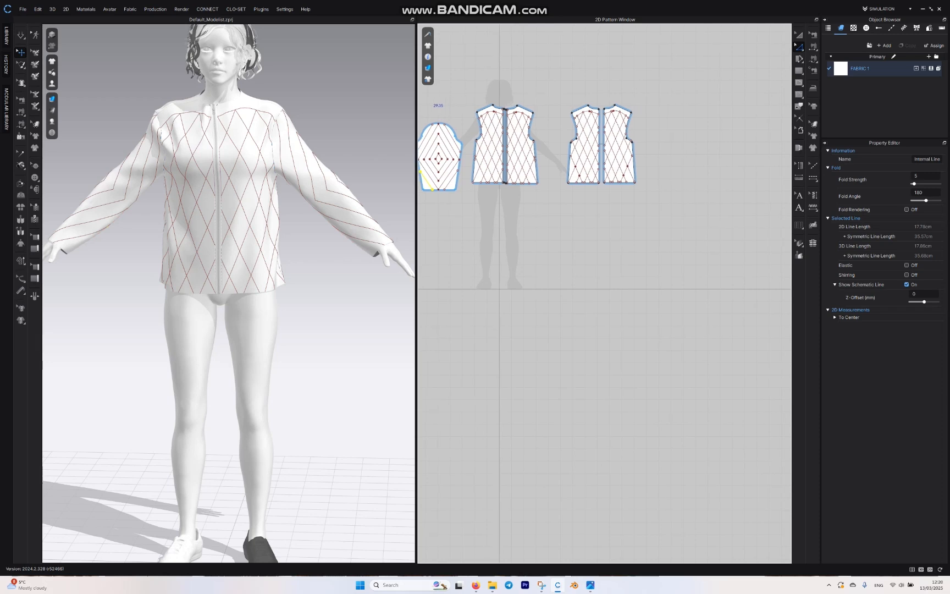
pyautogui.moveTo(517, 194); pyautogui.dragTo(571, 182, button='middle')
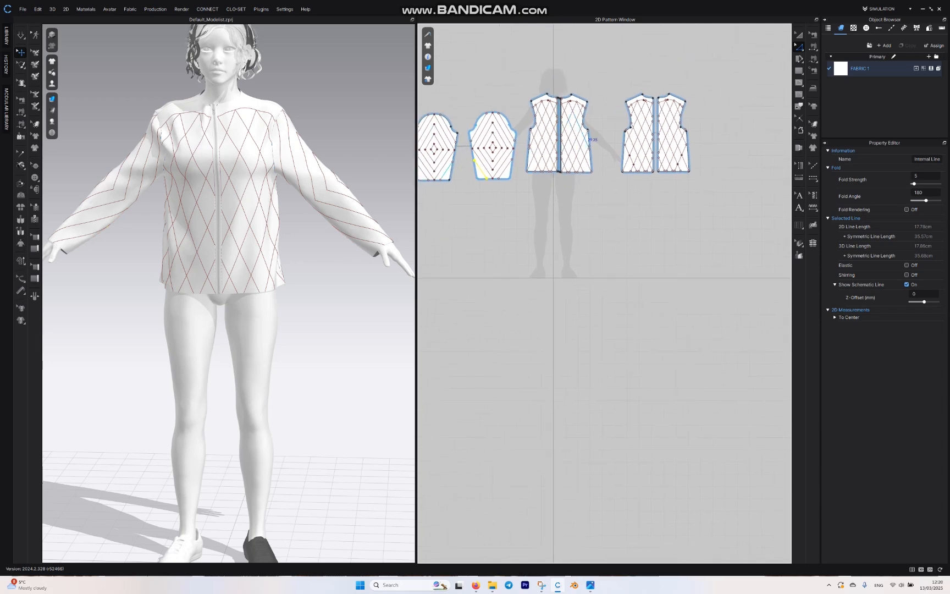
pyautogui.scroll(3, 580, 141)
pyautogui.moveTo(584, 155); pyautogui.dragTo(624, 239, button='middle')
pyautogui.scroll(3, 624, 239)
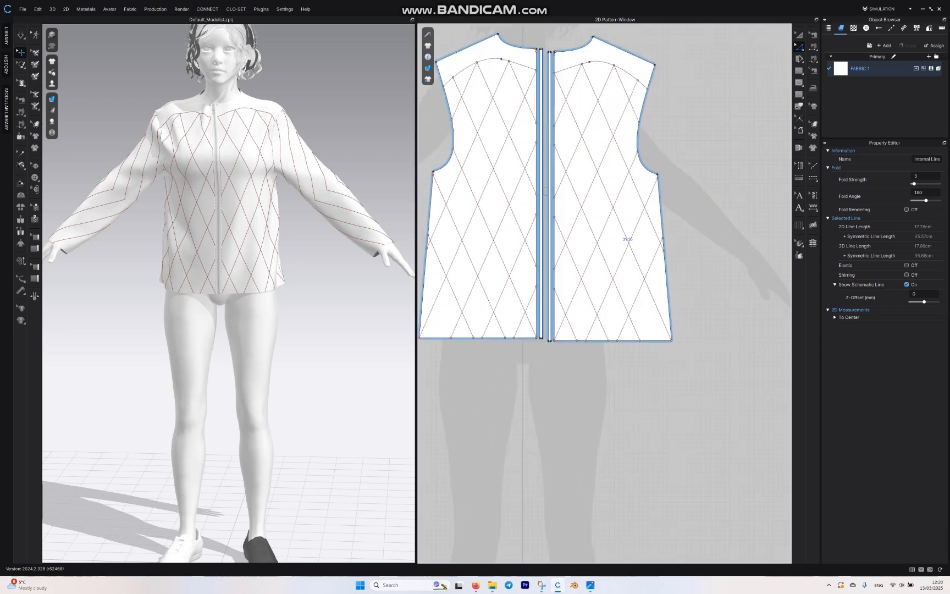
pyautogui.scroll(-2, 635, 102)
pyautogui.moveTo(785, 193); pyautogui.dragTo(600, 219, button='middle')
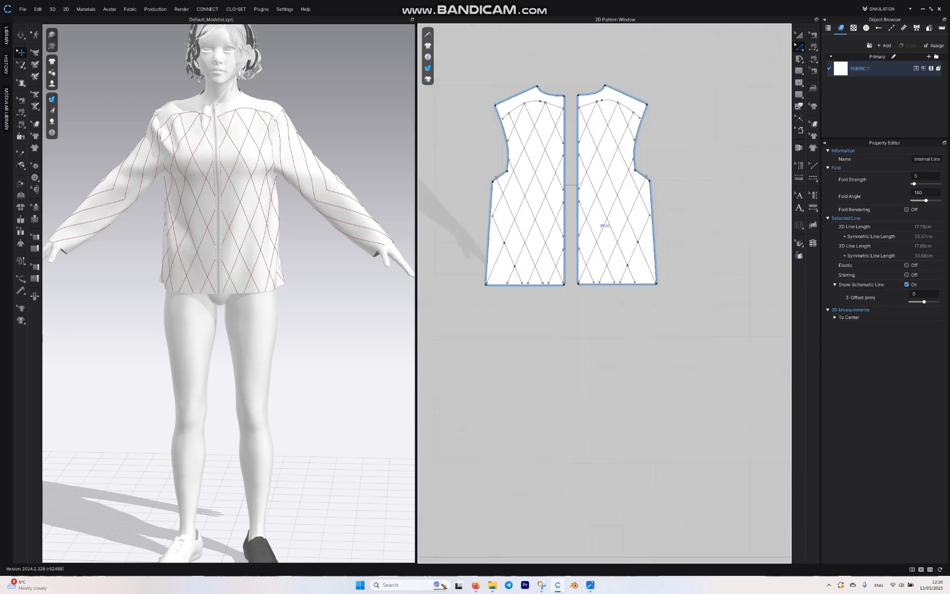
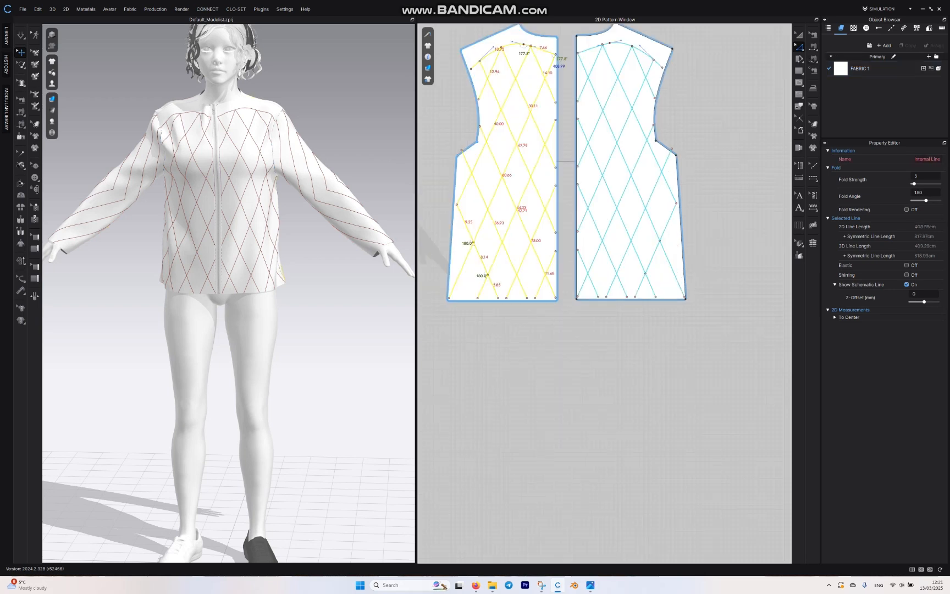
# Step: Offset the back patterns' yoke and quilting lines once as internal lines at 0.50 cm, without reverse direction, extended to the pattern outline
pyautogui.rightClick(545, 51)
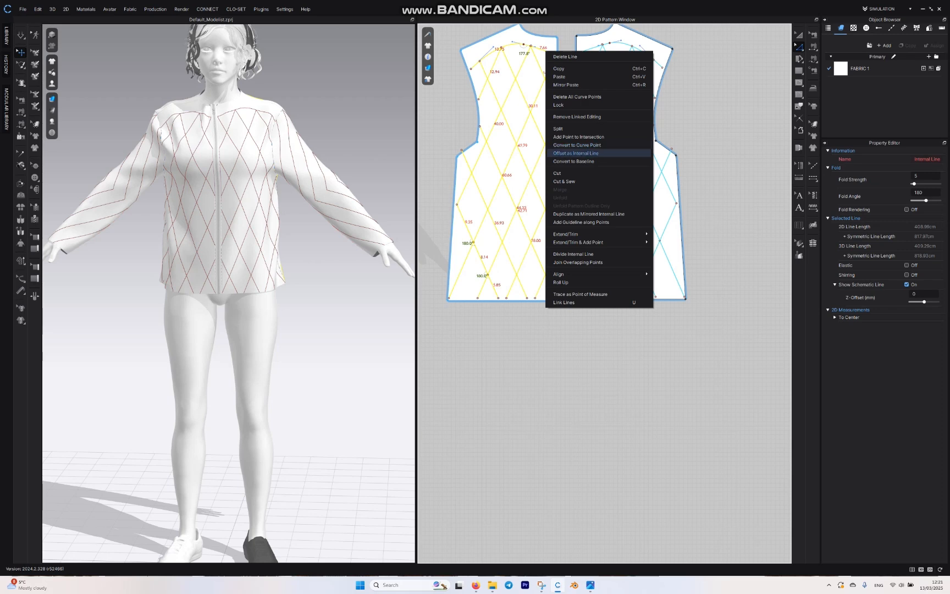
pyautogui.click(575, 153)
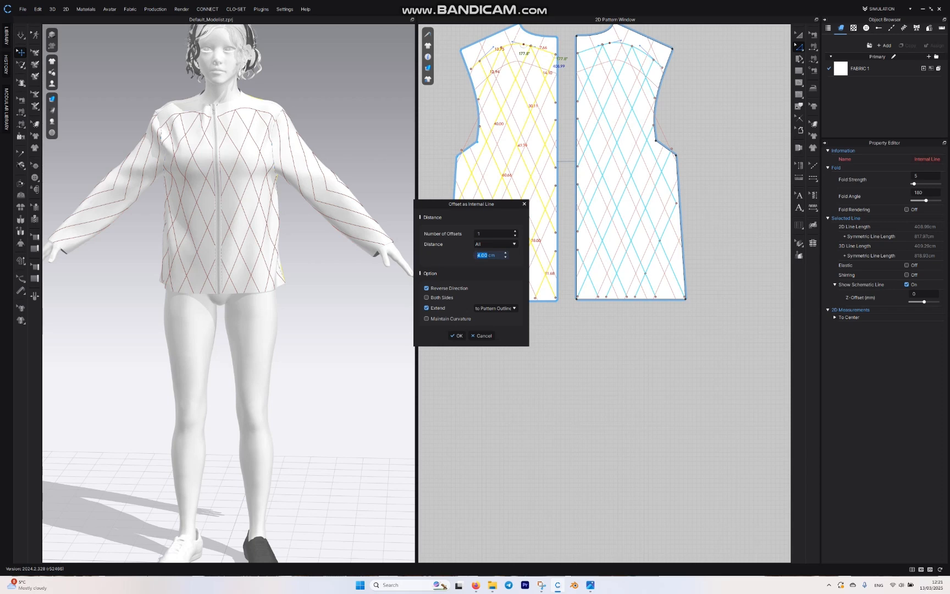
pyautogui.tripleClick(492, 255)
pyautogui.write('0.5')
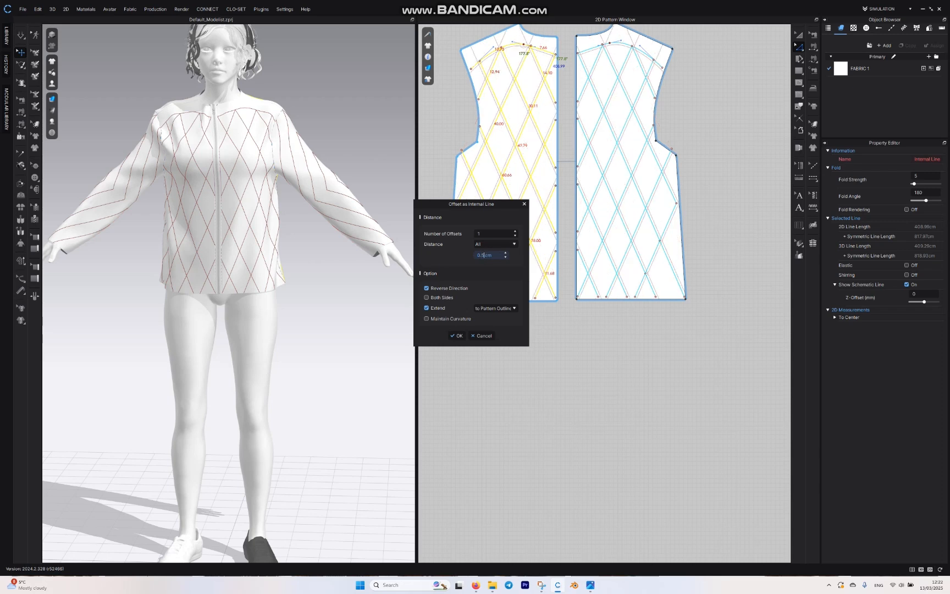
pyautogui.click(426, 288)
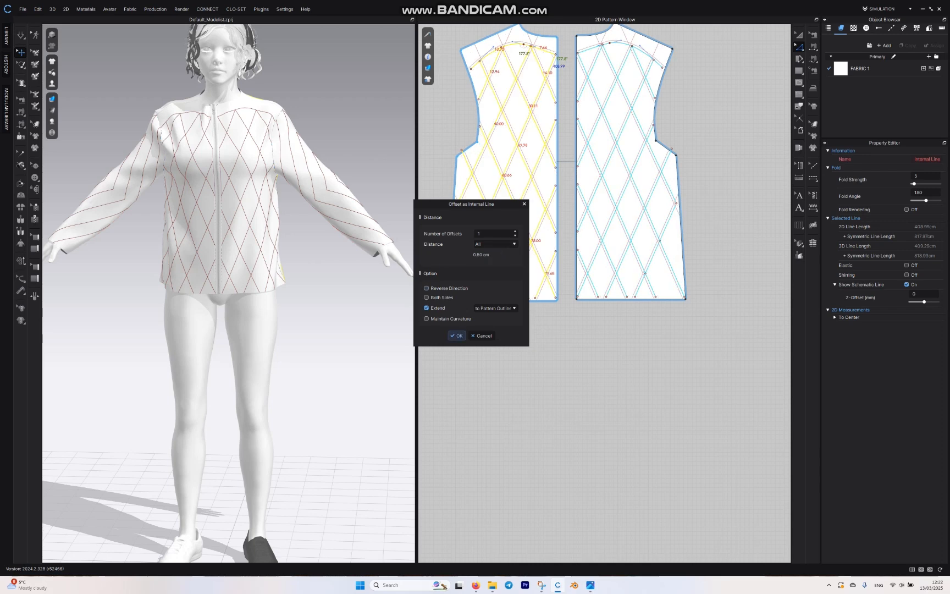
pyautogui.click(456, 335)
pyautogui.scroll(-5, 569, 348)
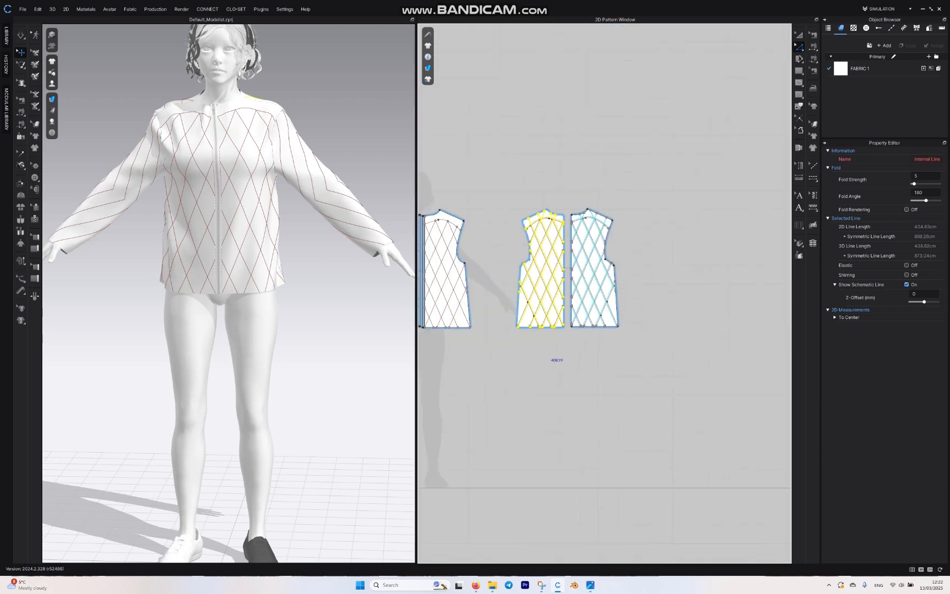
pyautogui.moveTo(481, 364); pyautogui.dragTo(575, 283, button='middle')
pyautogui.click(591, 276)
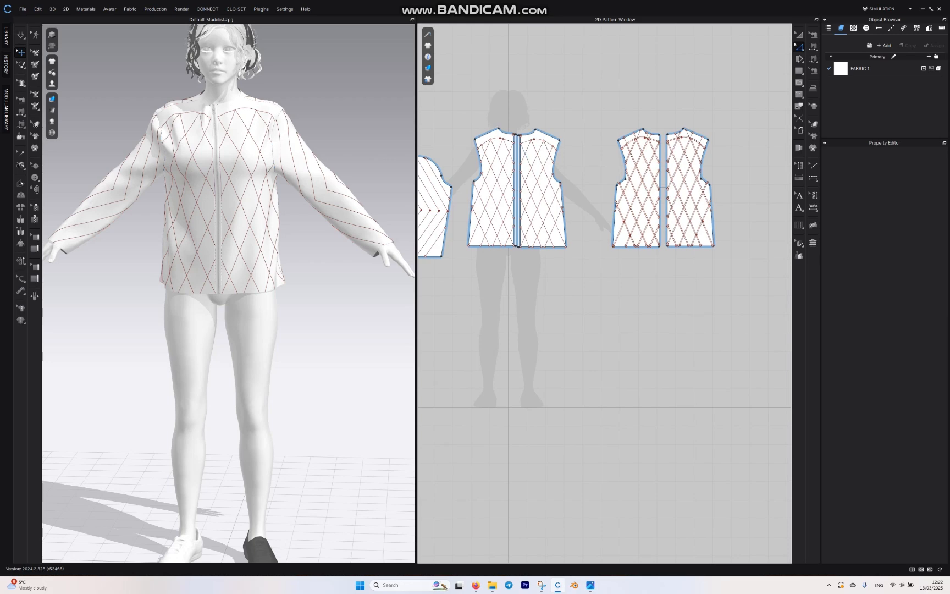
# Step: Adjust the upper end point of the offset quilting line beside the armhole, where it meets the back's yoke line
pyautogui.scroll(3, 589, 221)
pyautogui.scroll(5, 440, 110)
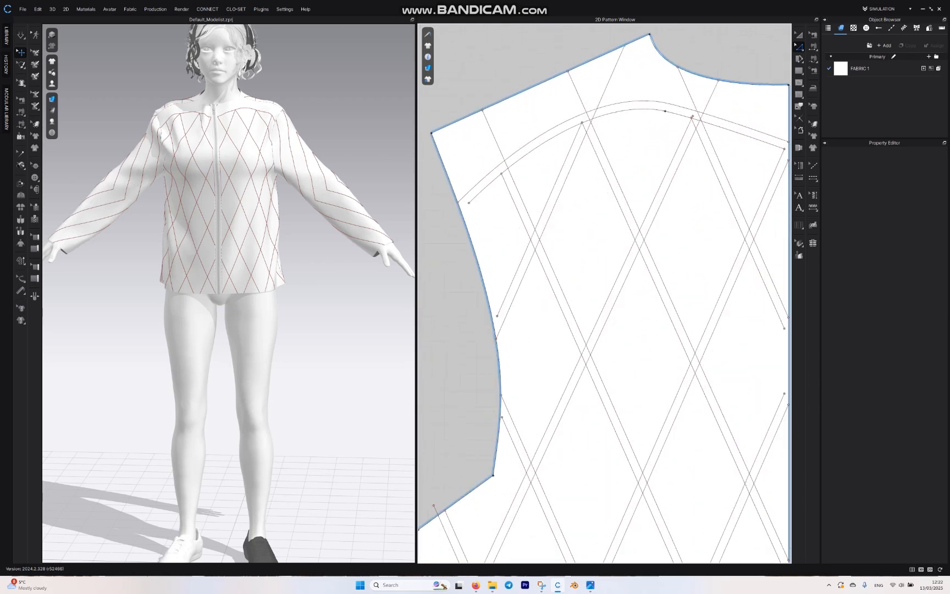
pyautogui.click(496, 338)
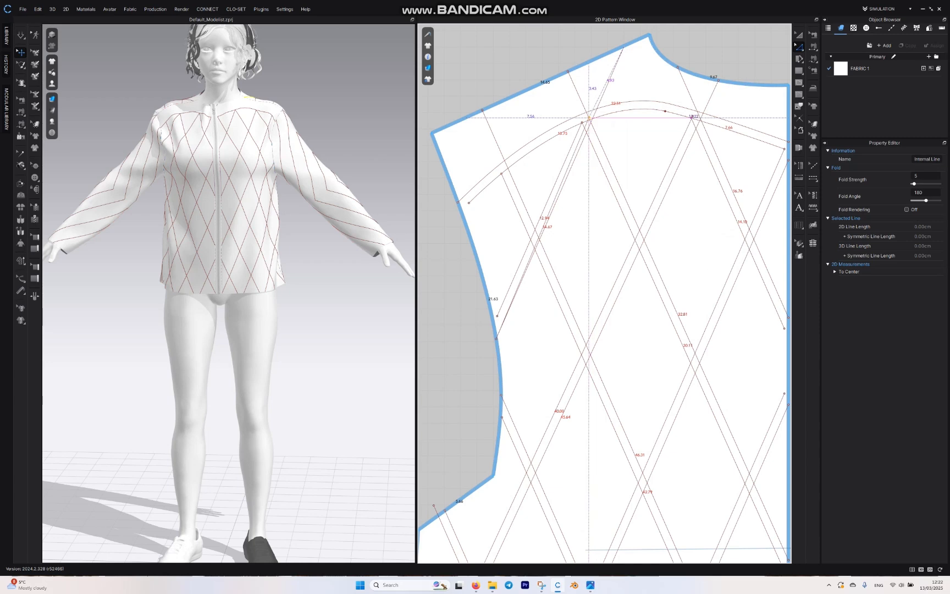
pyautogui.scroll(5, 589, 118)
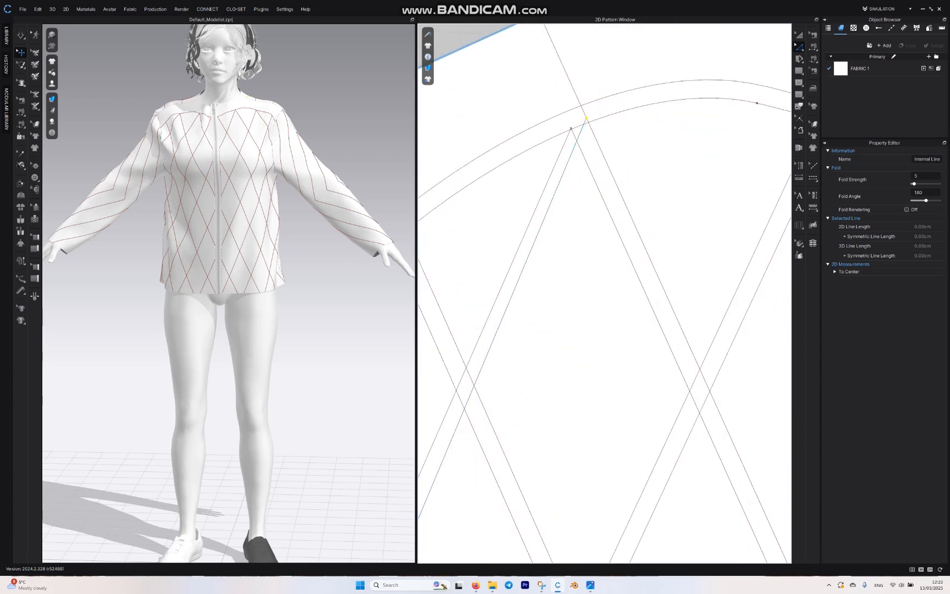
pyautogui.scroll(-5, 585, 117)
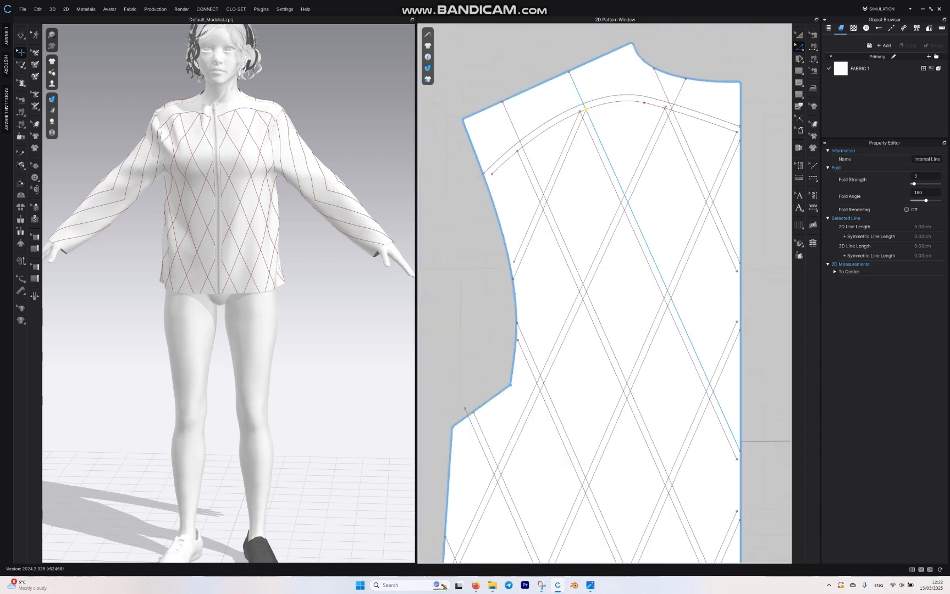
pyautogui.scroll(-3, 586, 112)
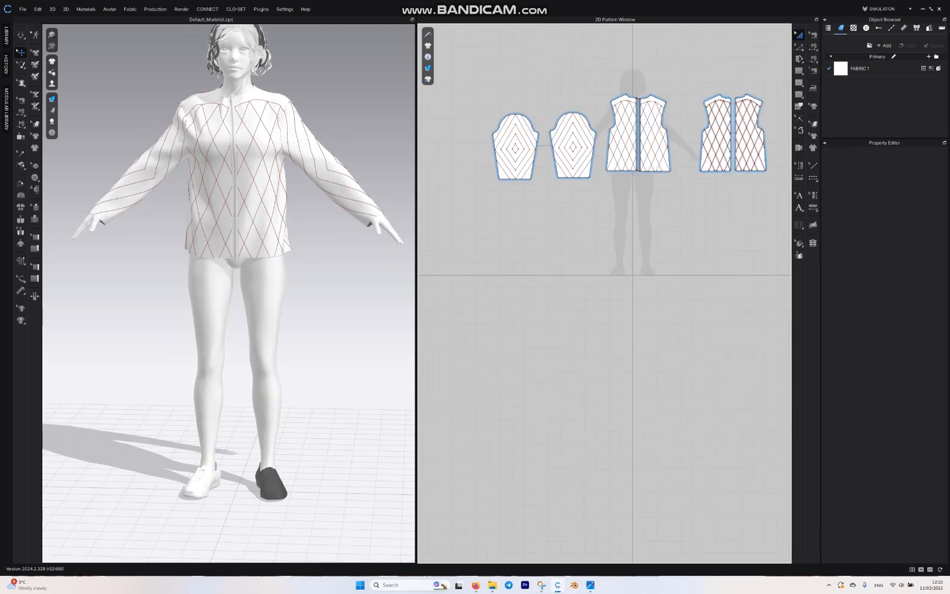
# Step: Create an under-layer clone of all patterns and place the copies below the originals
pyautogui.hotkey('ctrl', 'a')
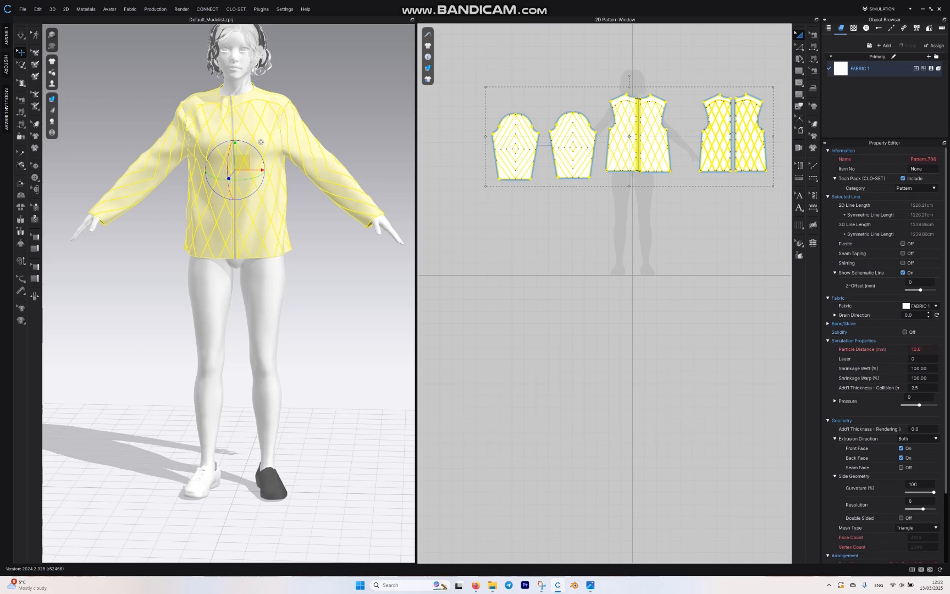
pyautogui.rightClick(660, 155)
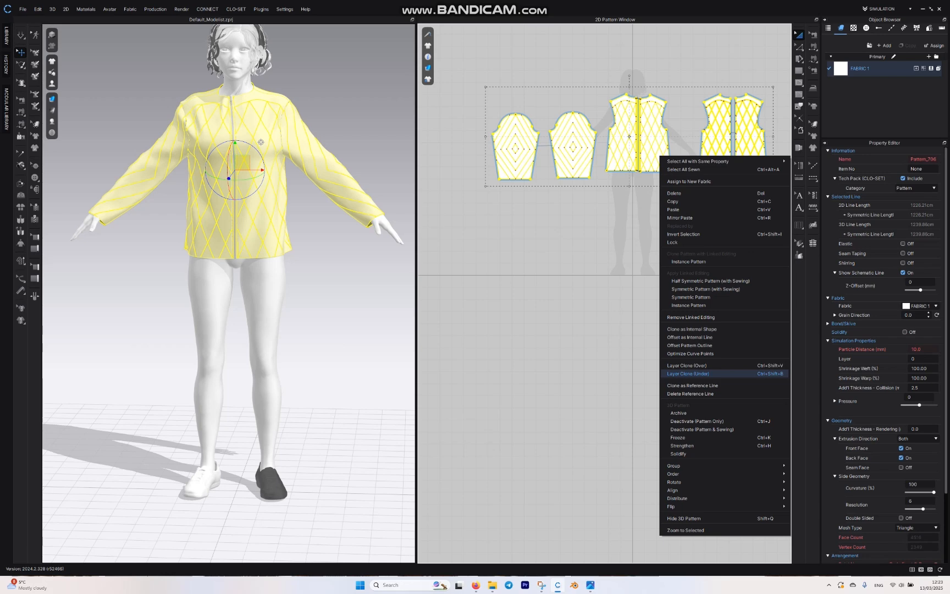
pyautogui.click(681, 373)
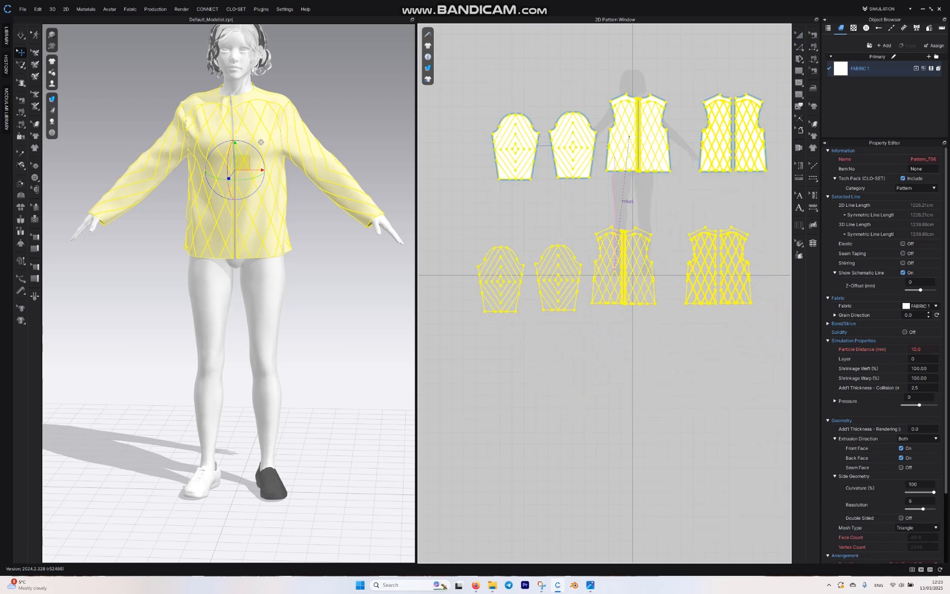
pyautogui.click(626, 268)
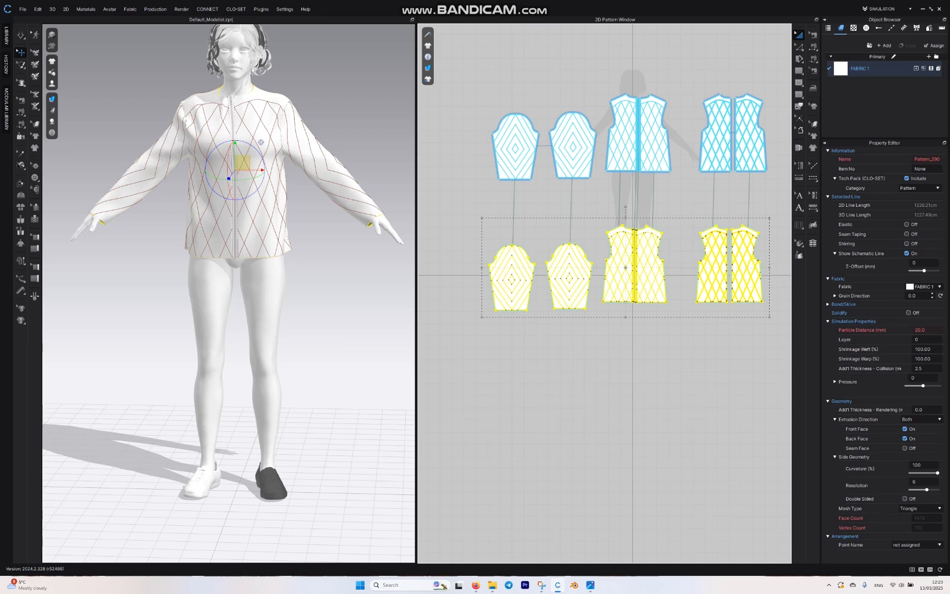
pyautogui.scroll(-5, 580, 154)
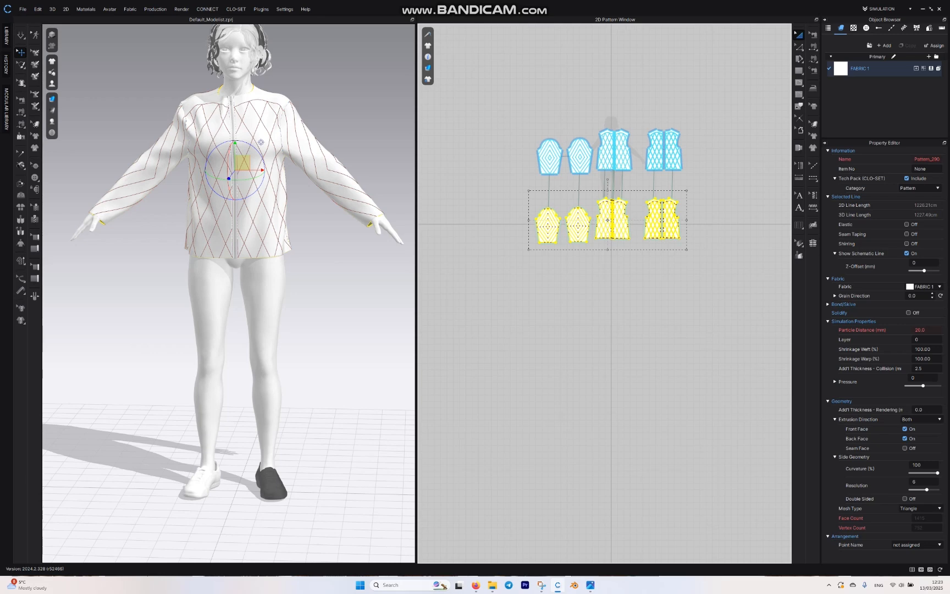
pyautogui.press('Escape')
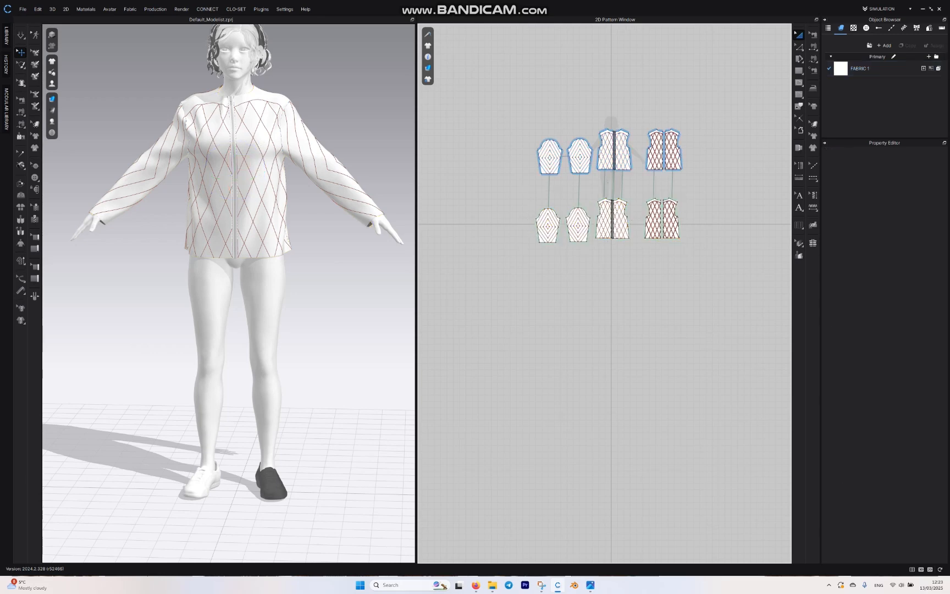
# Step: Set the pressure of all the original sleeve, front and back patterns to 40
pyautogui.moveTo(699, 101); pyautogui.dragTo(487, 196)
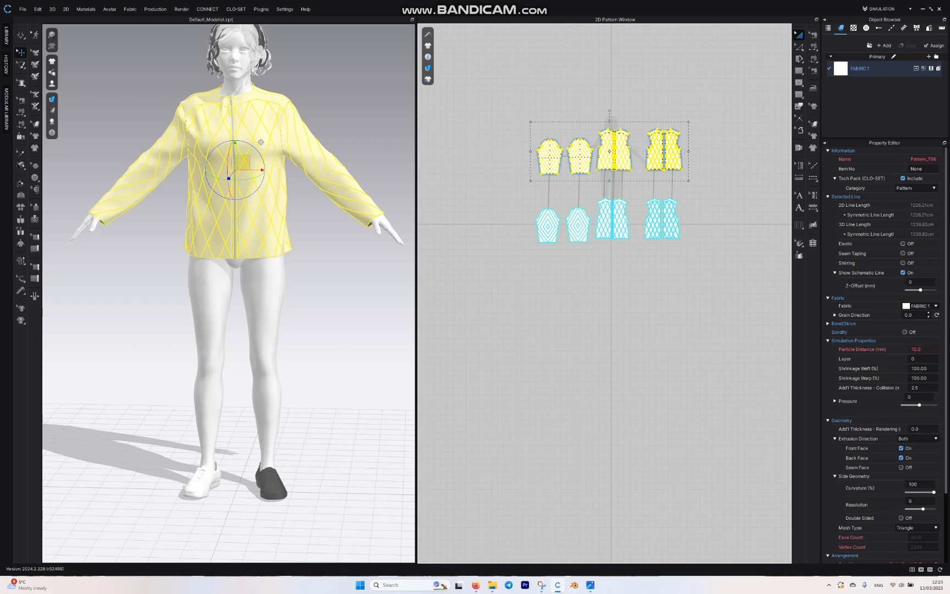
pyautogui.click(918, 397)
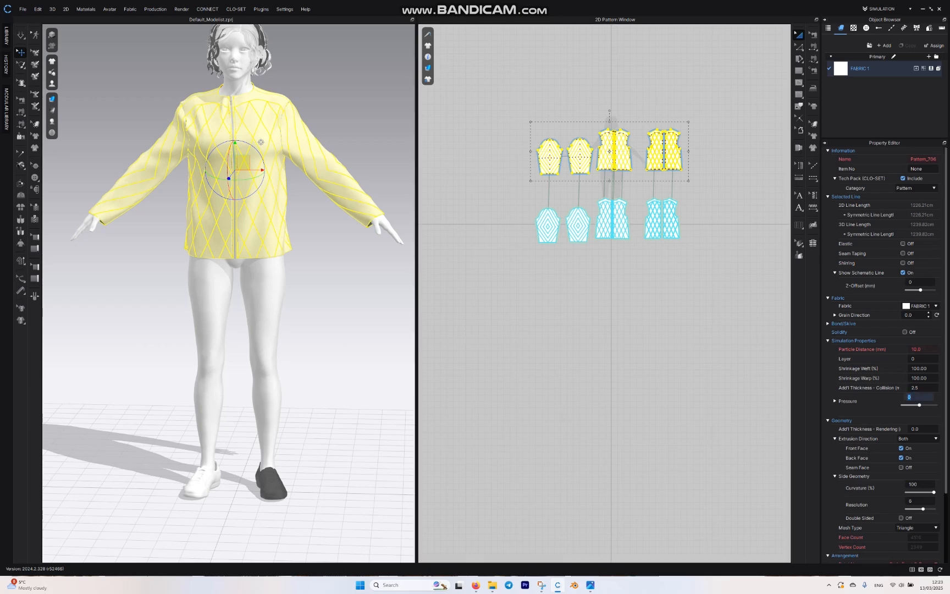
pyautogui.write('40')
pyautogui.press('Return')
pyautogui.click(709, 299)
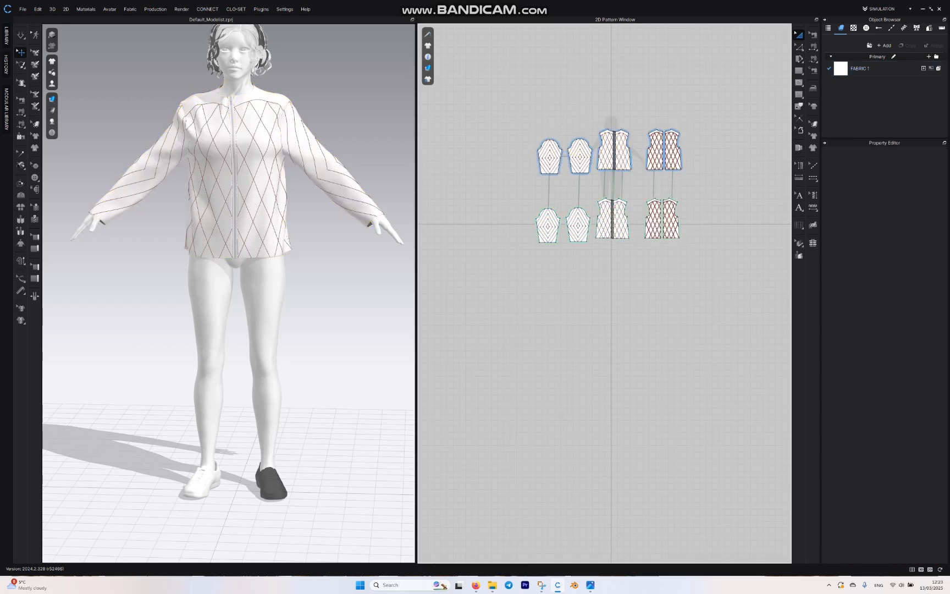
# Step: Set the pressure of all the cloned under-layer patterns to -40
pyautogui.moveTo(700, 180); pyautogui.dragTo(503, 290)
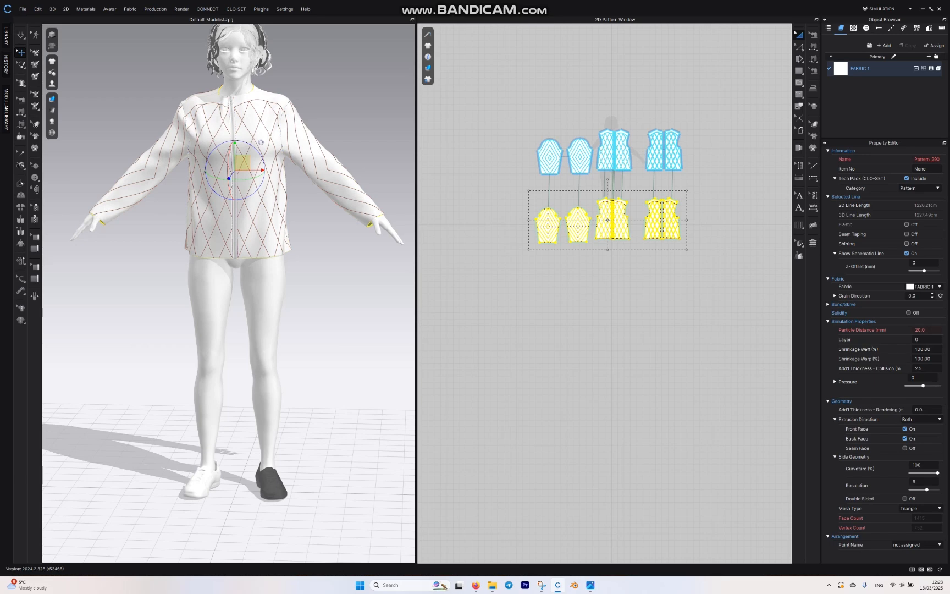
pyautogui.click(920, 378)
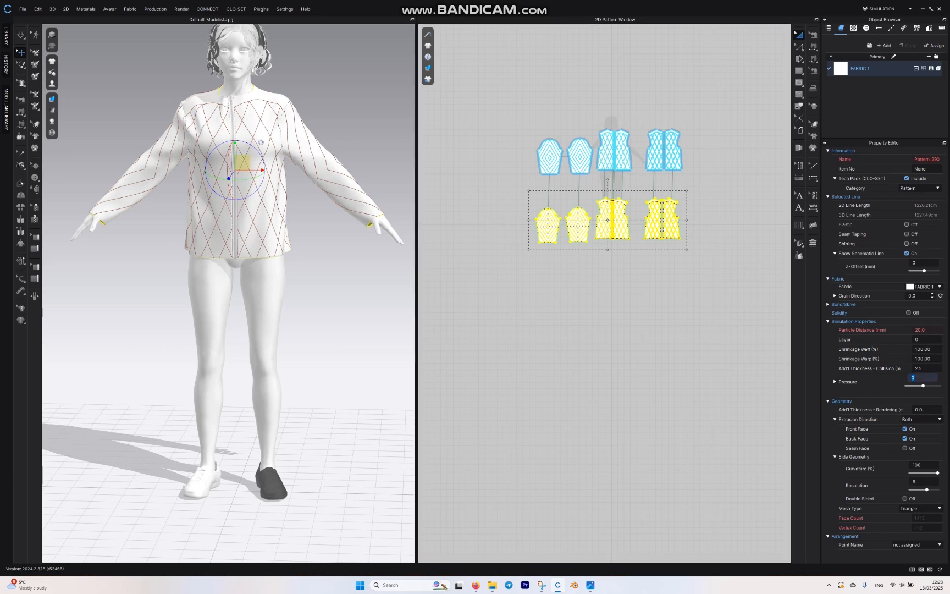
pyautogui.write('-4')
pyautogui.press('Return')
# Step: Simulate the two-layer garment so the quilting inflates on the avatar, and clear the pattern selection
pyautogui.scroll(3, 286, 202)
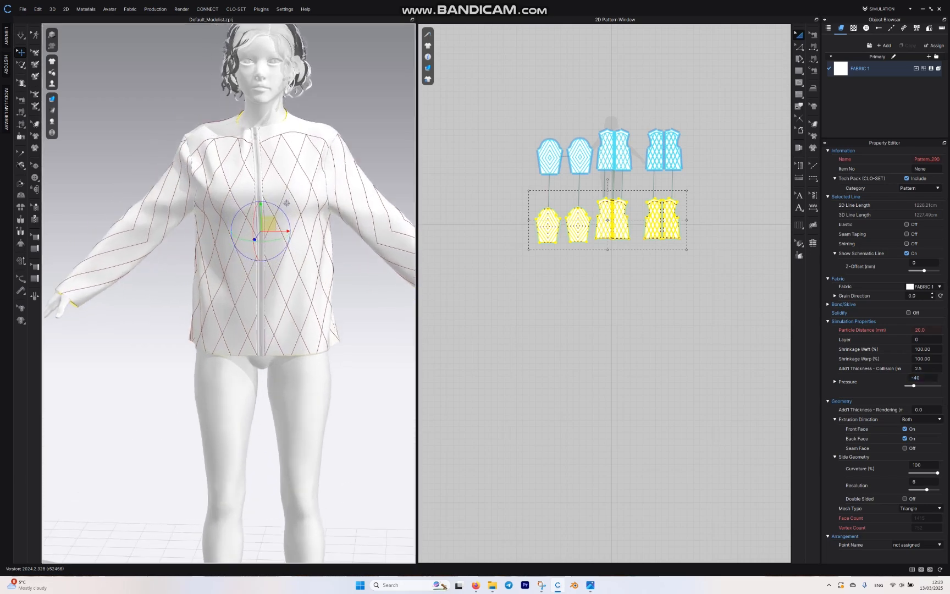
pyautogui.press('space')
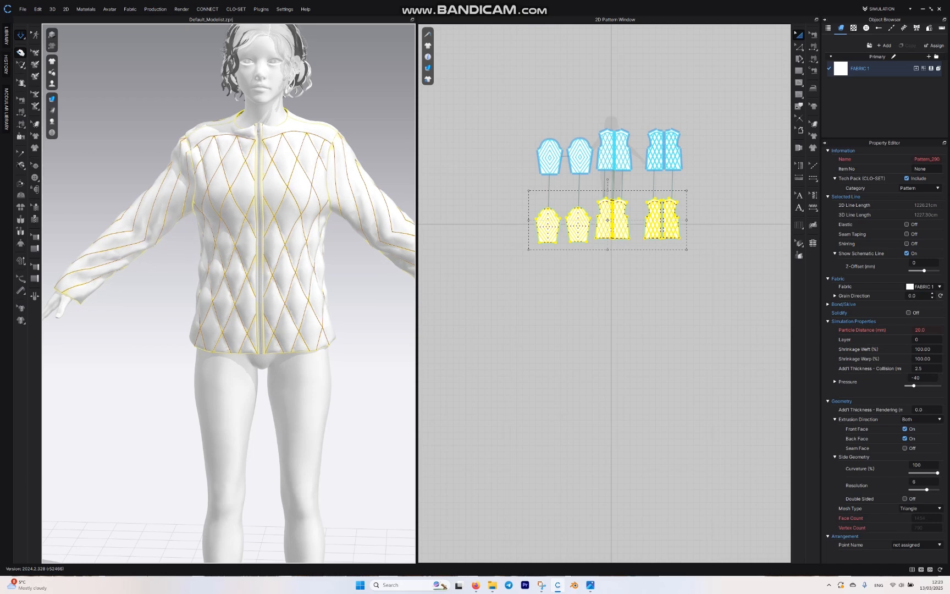
pyautogui.press('Escape')
# Step: Hide the internal lines on the garment in the 3D view
pyautogui.scroll(4, 228, 293)
pyautogui.moveTo(277, 285); pyautogui.dragTo(201, 298, button='middle')
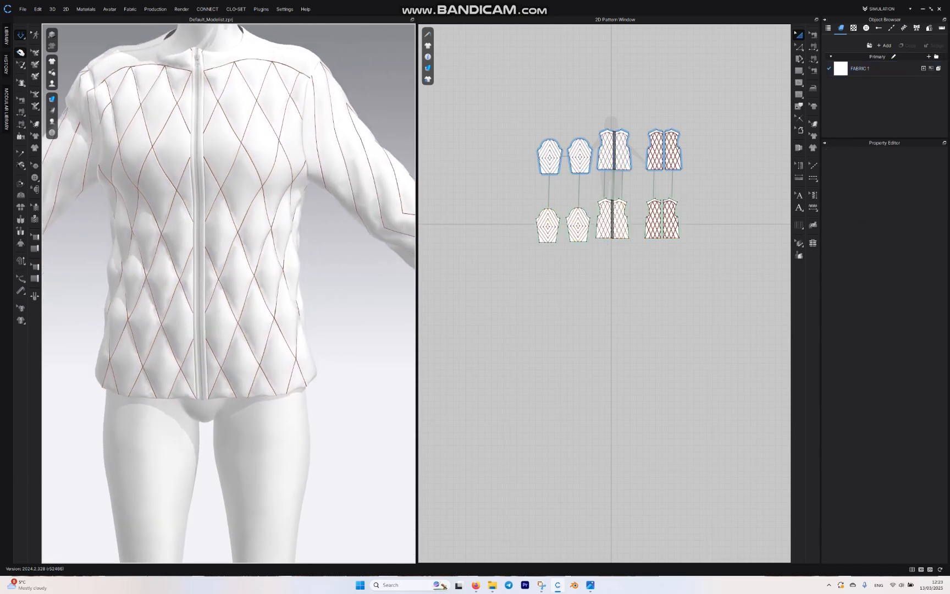
pyautogui.scroll(1, 229, 293)
pyautogui.scroll(-3, 229, 293)
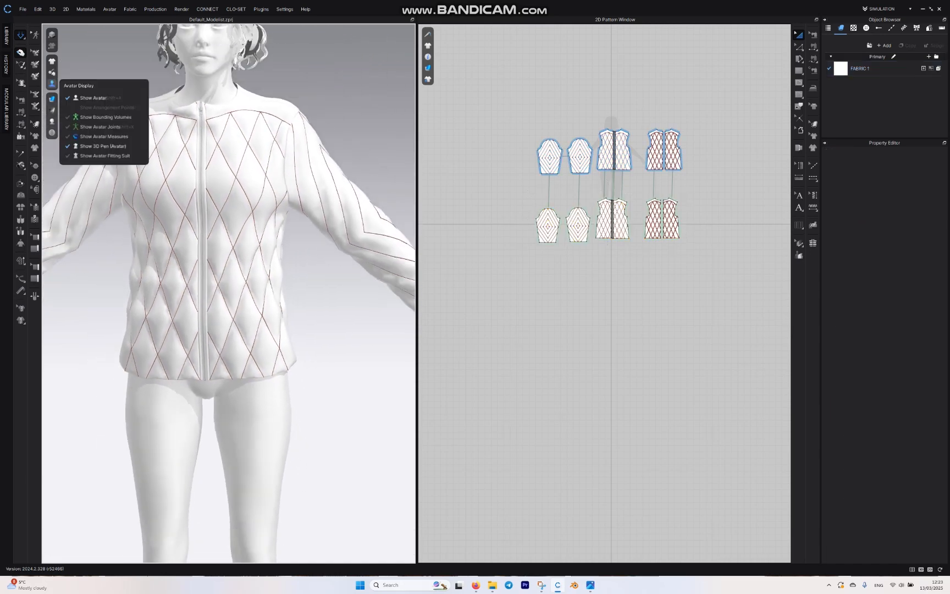
pyautogui.moveTo(52, 61)
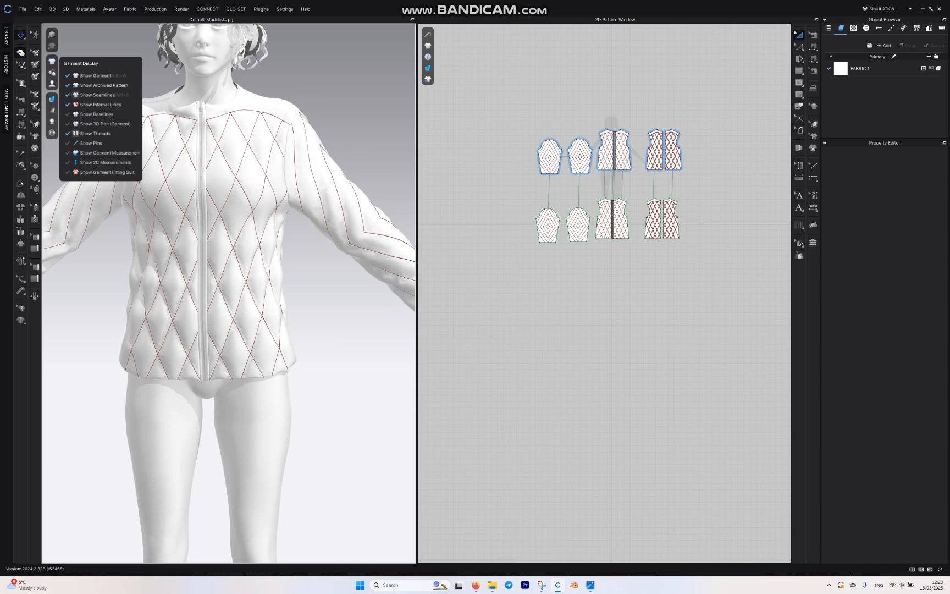
pyautogui.click(76, 105)
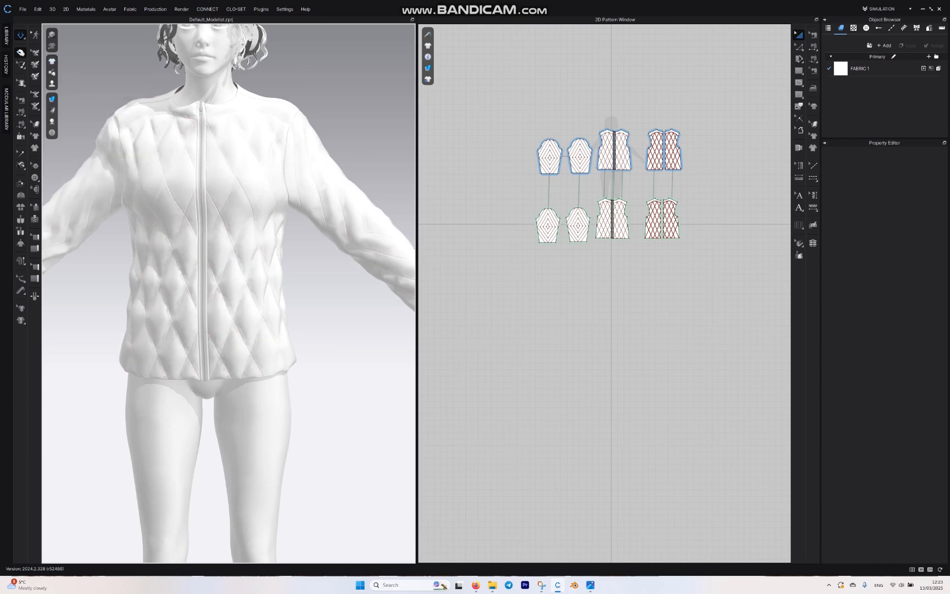
# Step: Examine the puffed quilting on the 3D jacket front and compare the single and doubled quilting lines on the front and back patterns
pyautogui.moveTo(219, 297); pyautogui.dragTo(252, 289, button='middle')
pyautogui.scroll(4, 228, 297)
pyautogui.moveTo(229, 247); pyautogui.dragTo(241, 345, button='middle')
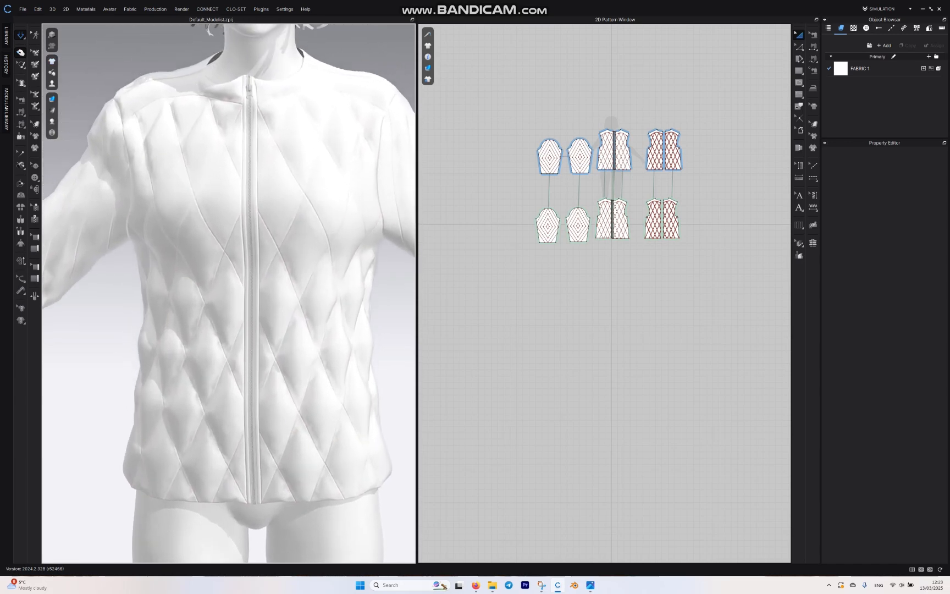
pyautogui.scroll(5, 239, 297)
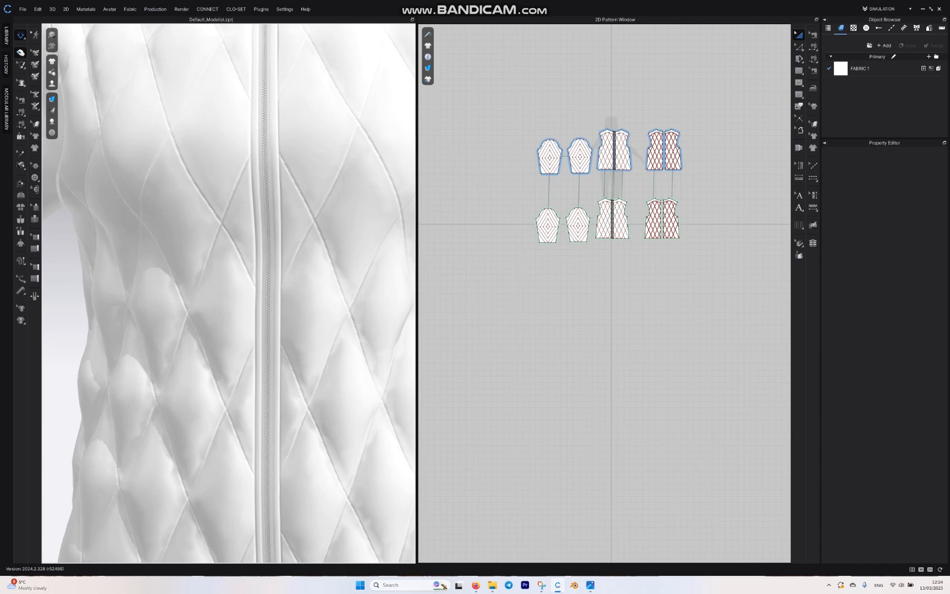
pyautogui.scroll(5, 582, 212)
pyautogui.moveTo(582, 213); pyautogui.dragTo(514, 414, button='middle')
pyautogui.scroll(4, 653, 144)
pyautogui.moveTo(626, 308); pyautogui.dragTo(739, 146, button='middle')
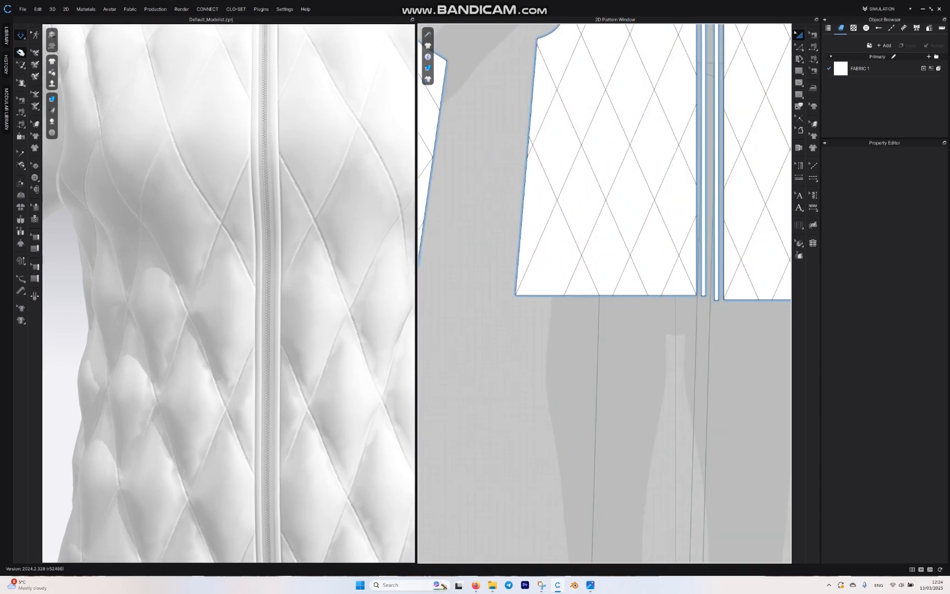
pyautogui.scroll(-2, 588, 297)
pyautogui.moveTo(588, 297); pyautogui.dragTo(494, 439, button='middle')
pyautogui.scroll(3, 493, 434)
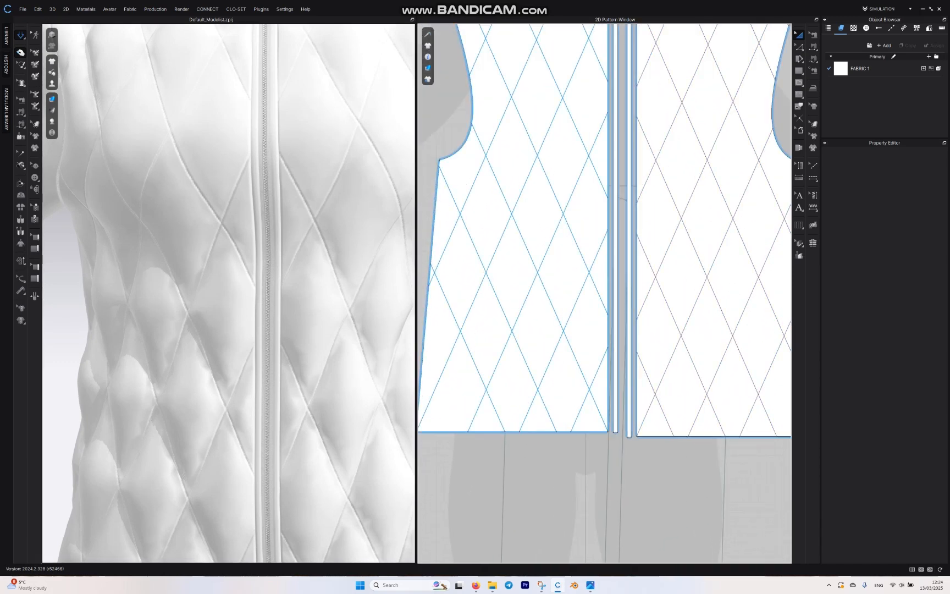
pyautogui.scroll(-4, 228, 292)
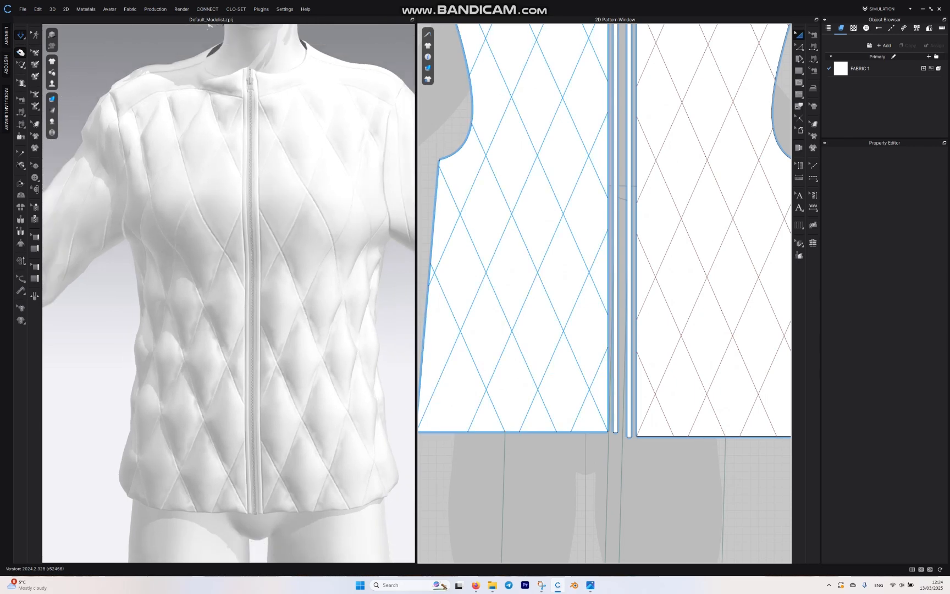
pyautogui.scroll(-6, 643, 279)
pyautogui.moveTo(651, 279); pyautogui.dragTo(416, 253, button='middle')
pyautogui.scroll(5, 474, 243)
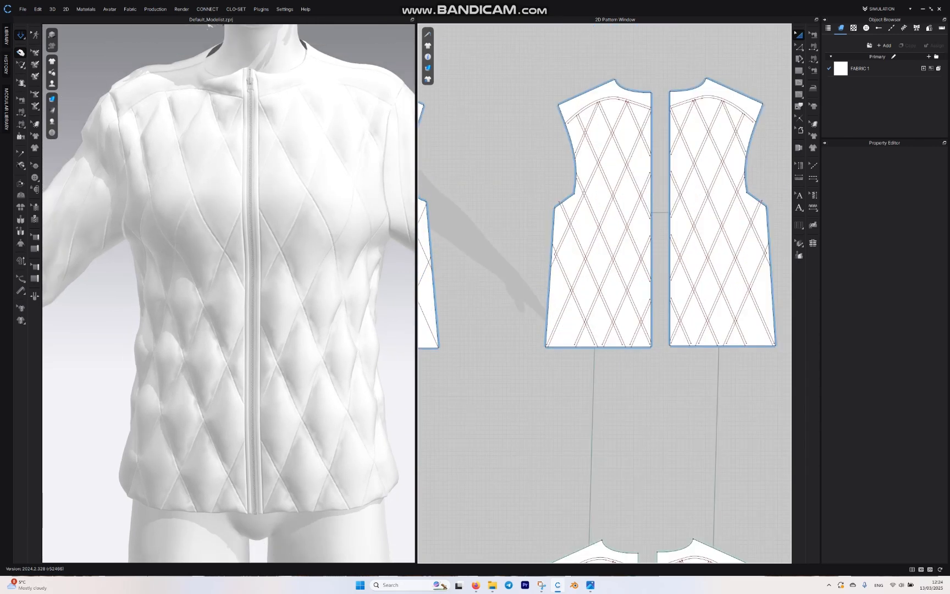
pyautogui.scroll(-5, 228, 292)
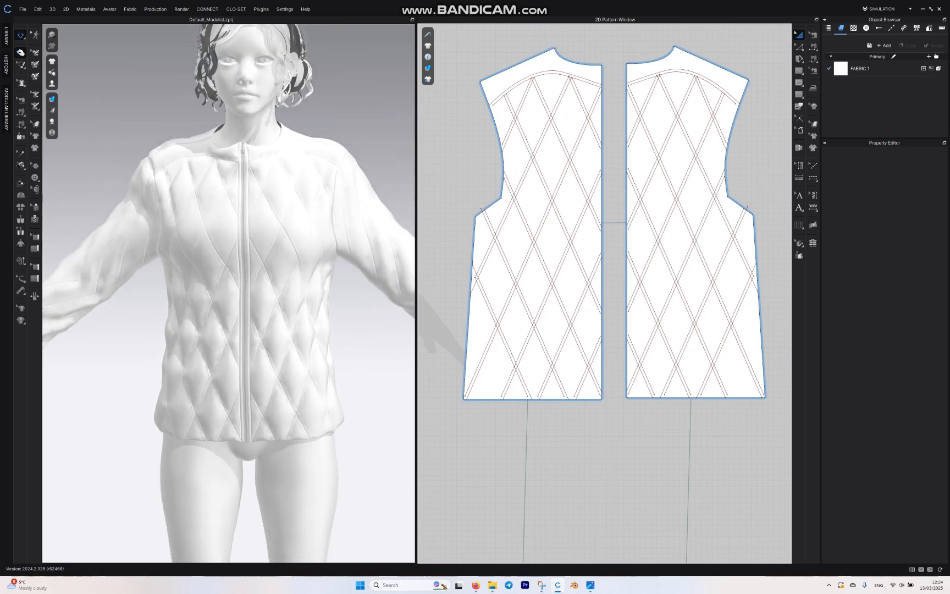
# Step: Stop the simulation and examine the puffed quilting on the back of the jacket up close
pyautogui.moveTo(182, 297); pyautogui.dragTo(335, 297, button='right')
pyautogui.press('space')
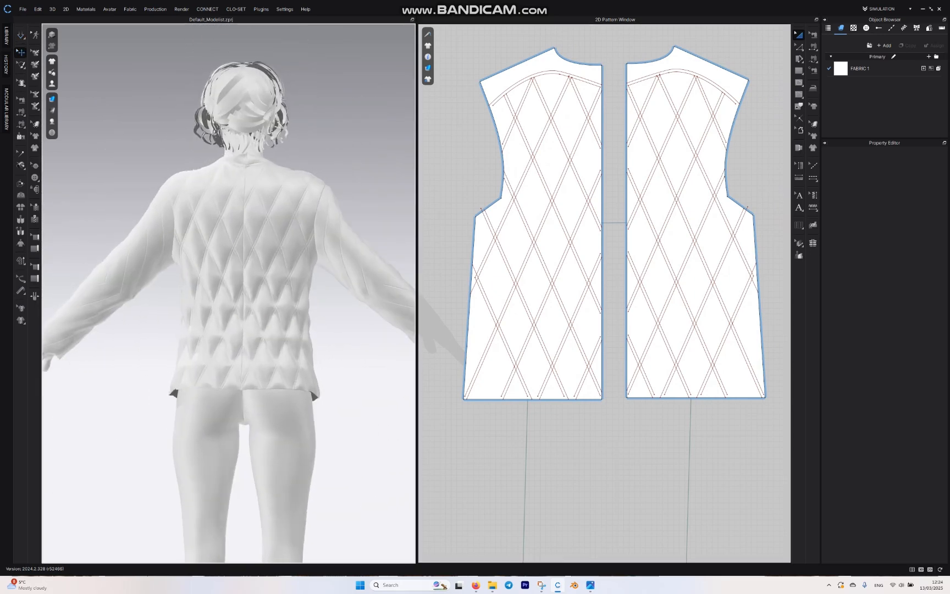
pyautogui.scroll(6, 226, 275)
pyautogui.moveTo(266, 307); pyautogui.dragTo(191, 278, button='middle')
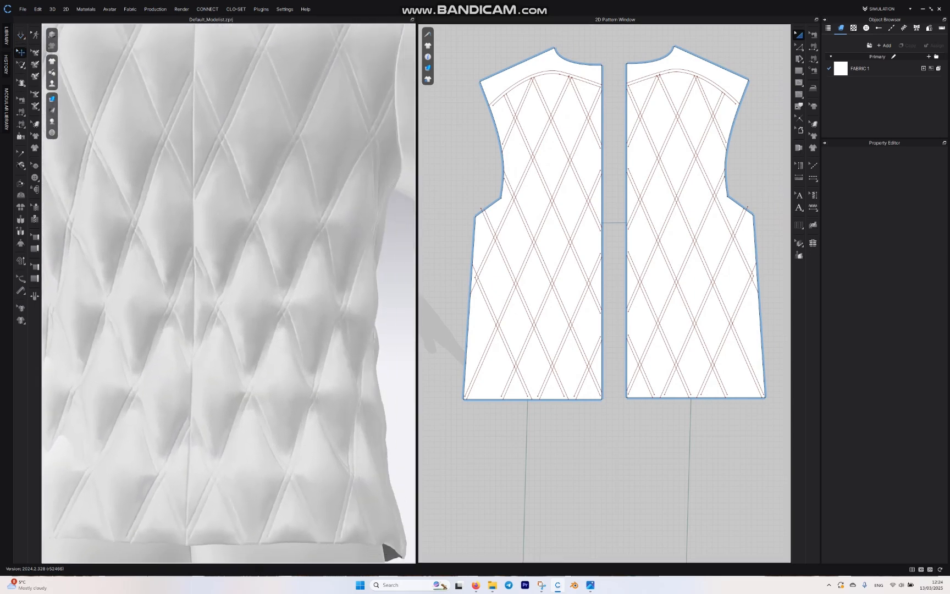
pyautogui.scroll(1, 229, 293)
pyautogui.moveTo(228, 293); pyautogui.dragTo(184, 294, button='right')
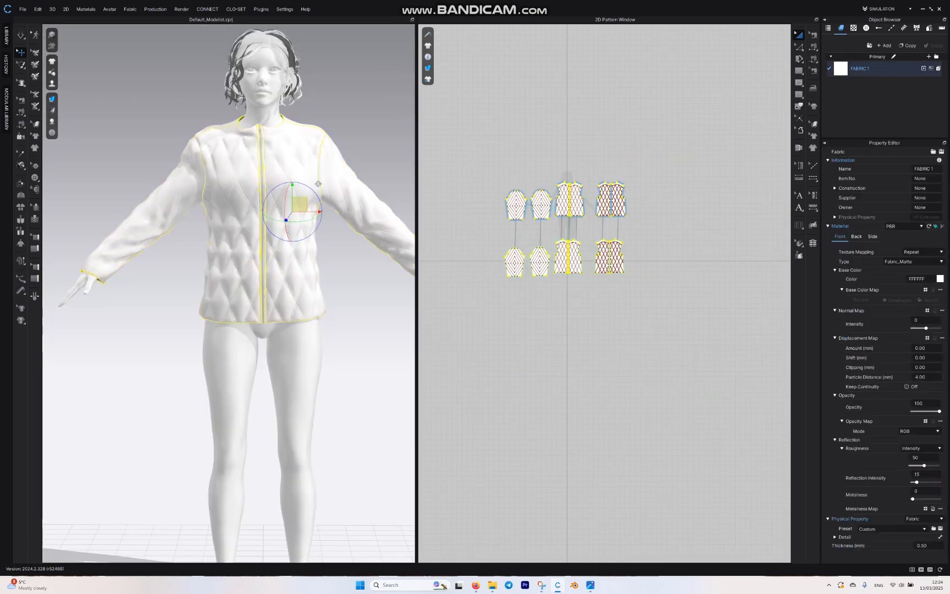
# Step: Try the Trim_Full_Grain_Leather physical property preset on FABRIC 1 and simulate the jacket
pyautogui.click(891, 529)
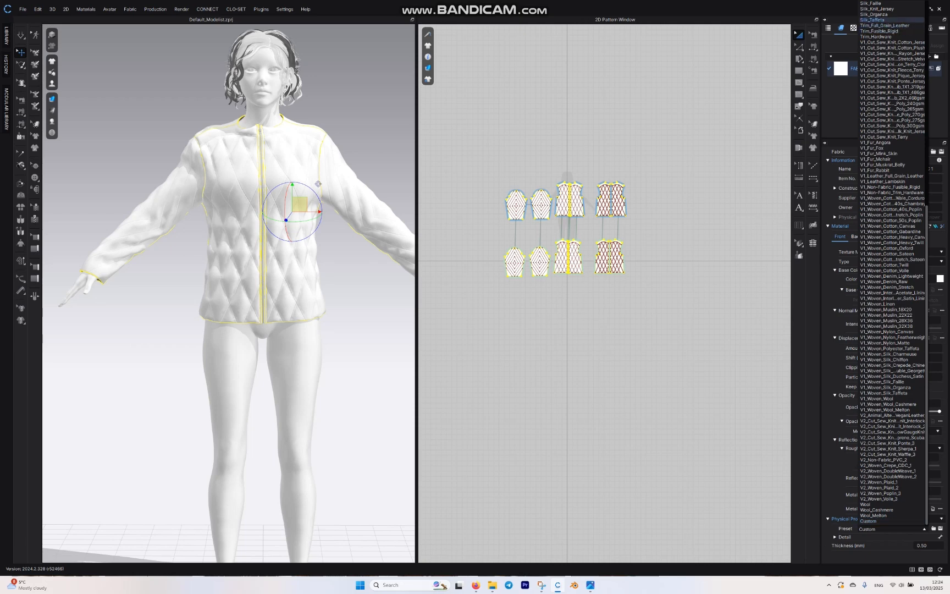
pyautogui.click(879, 25)
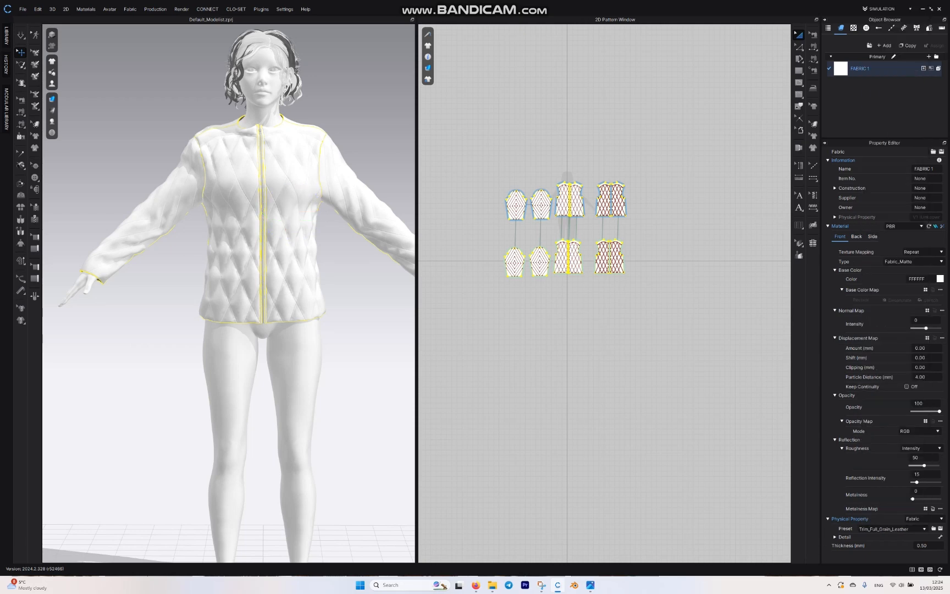
pyautogui.press('space')
pyautogui.scroll(4, 228, 293)
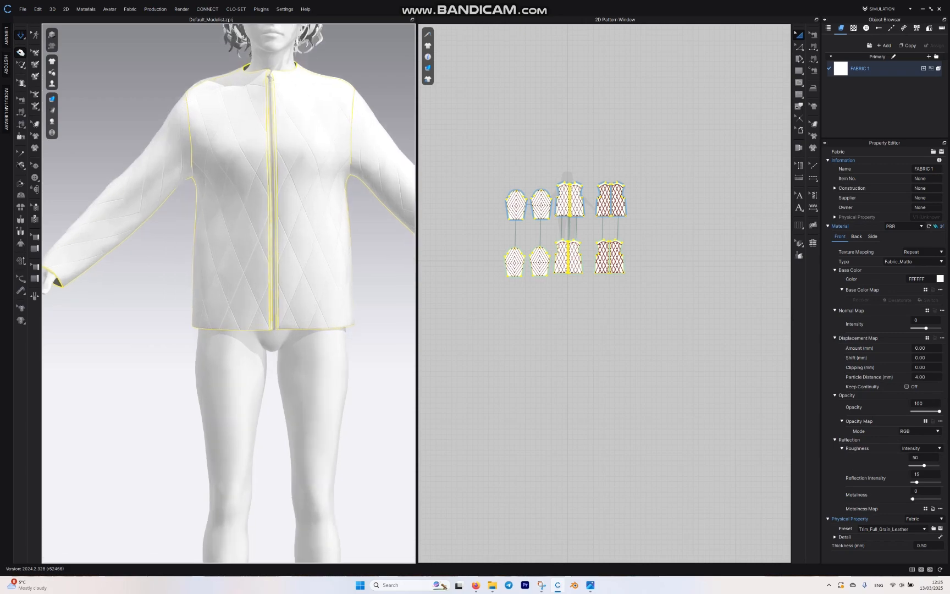
pyautogui.moveTo(228, 293); pyautogui.dragTo(264, 296, button='right')
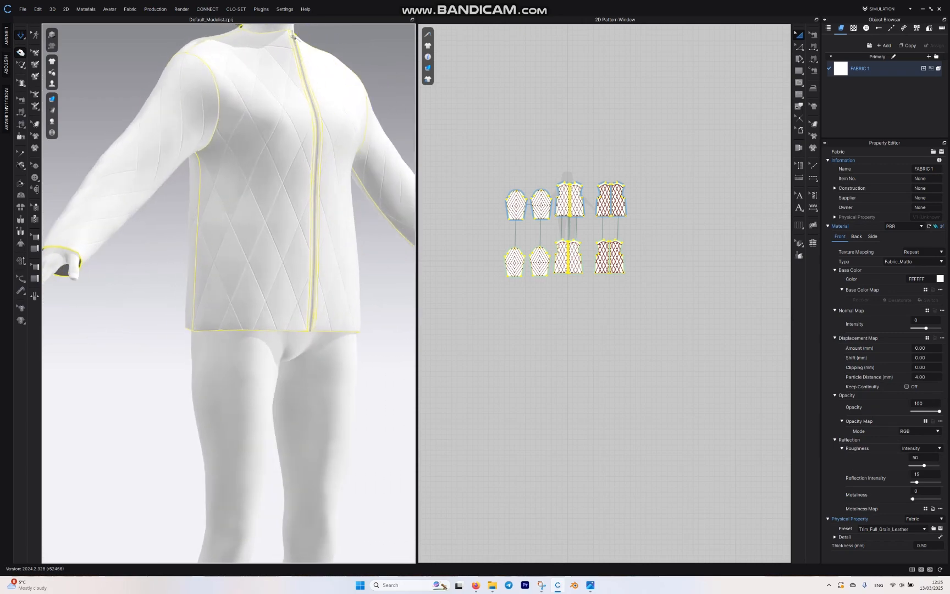
# Step: Apply the V1_Woven_Cotton_Canvas physical property preset to FABRIC 1, simulate the jacket, and stop the simulation
pyautogui.click(891, 528)
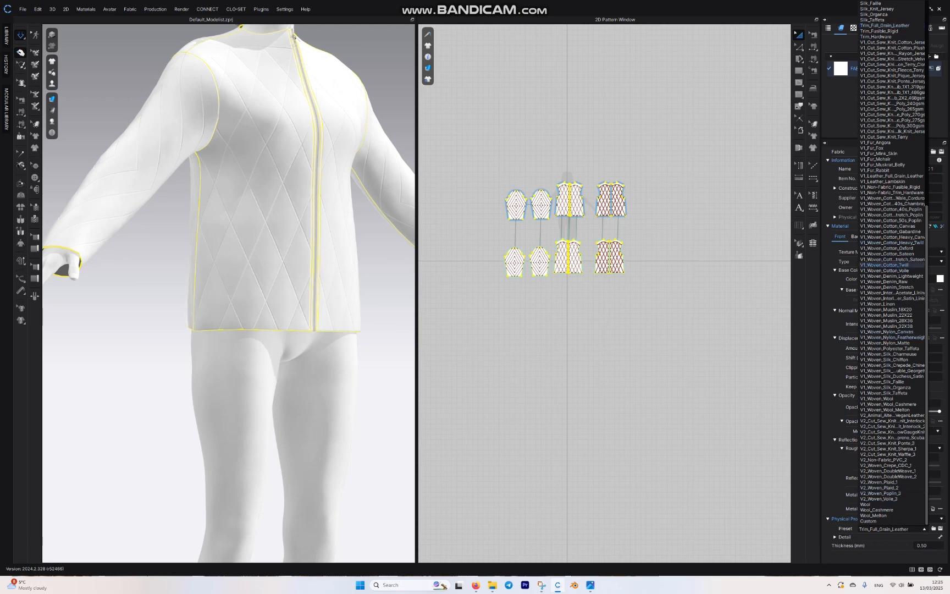
pyautogui.click(886, 226)
pyautogui.click(20, 52)
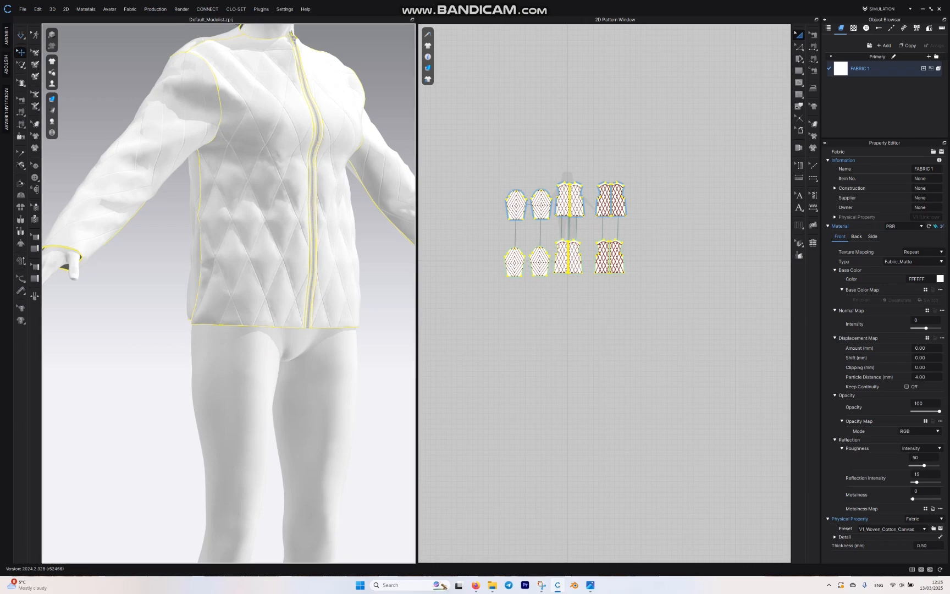
pyautogui.moveTo(307, 341); pyautogui.dragTo(250, 330, button='right')
pyautogui.press('space')
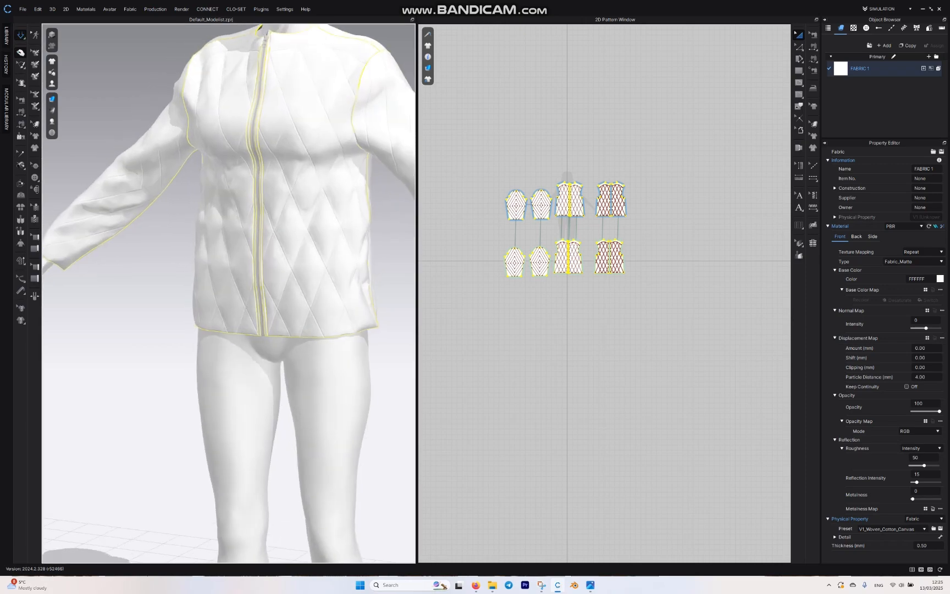
pyautogui.click(342, 281)
pyautogui.moveTo(343, 281); pyautogui.dragTo(306, 289)
pyautogui.moveTo(314, 290); pyautogui.dragTo(90, 298, button='right')
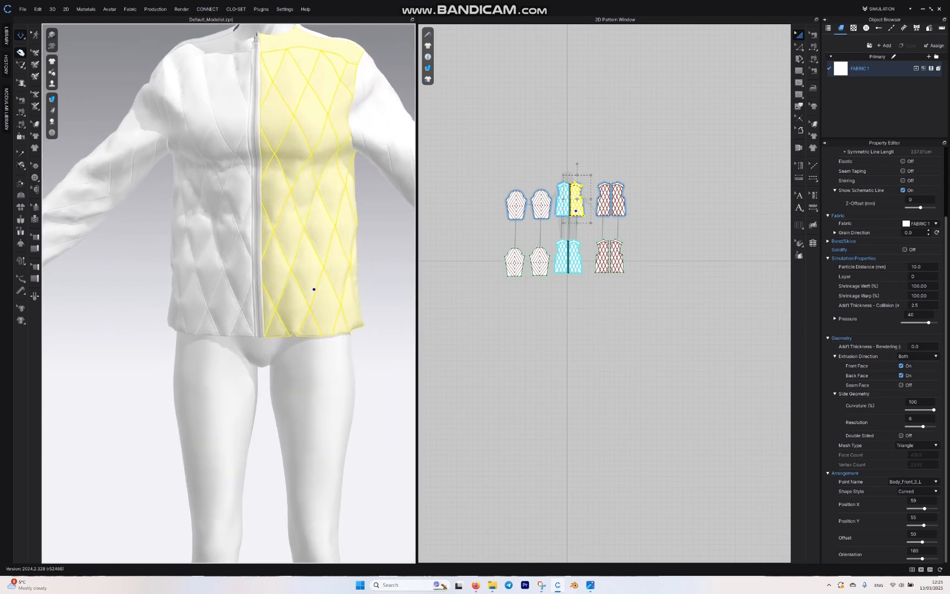
pyautogui.press('space')
# Step: Examine the full jacket front with the canvas fabric and clear the front pattern's selection
pyautogui.scroll(-3, 691, 209)
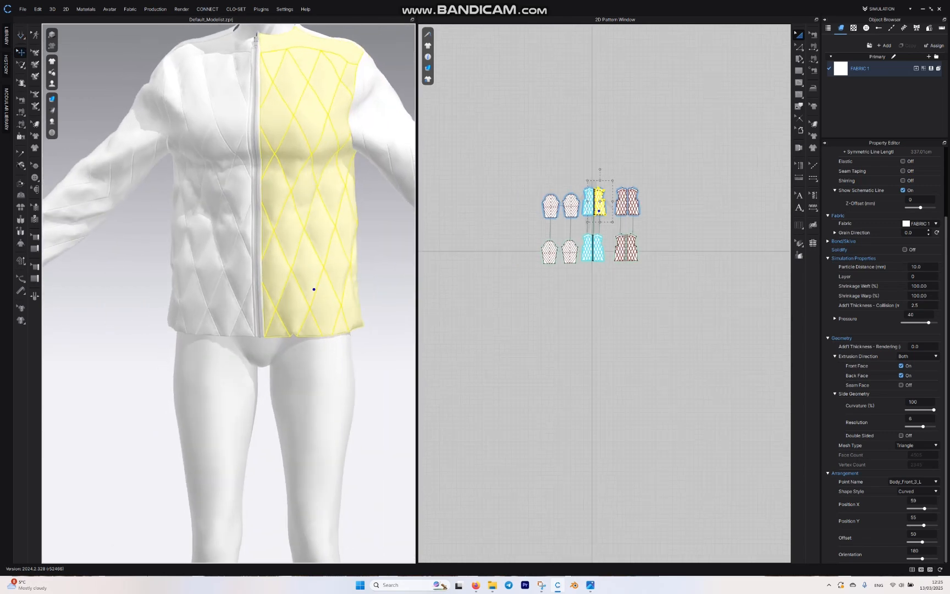
pyautogui.moveTo(308, 241); pyautogui.dragTo(293, 288, button='middle')
pyautogui.scroll(-3, 298, 334)
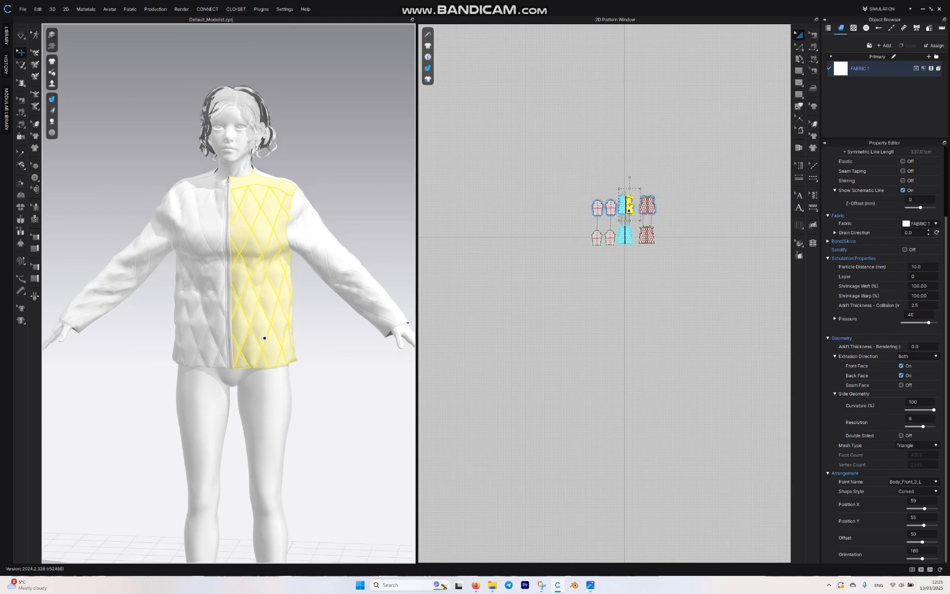
pyautogui.moveTo(265, 335); pyautogui.dragTo(269, 292, button='right')
pyautogui.click(555, 297)
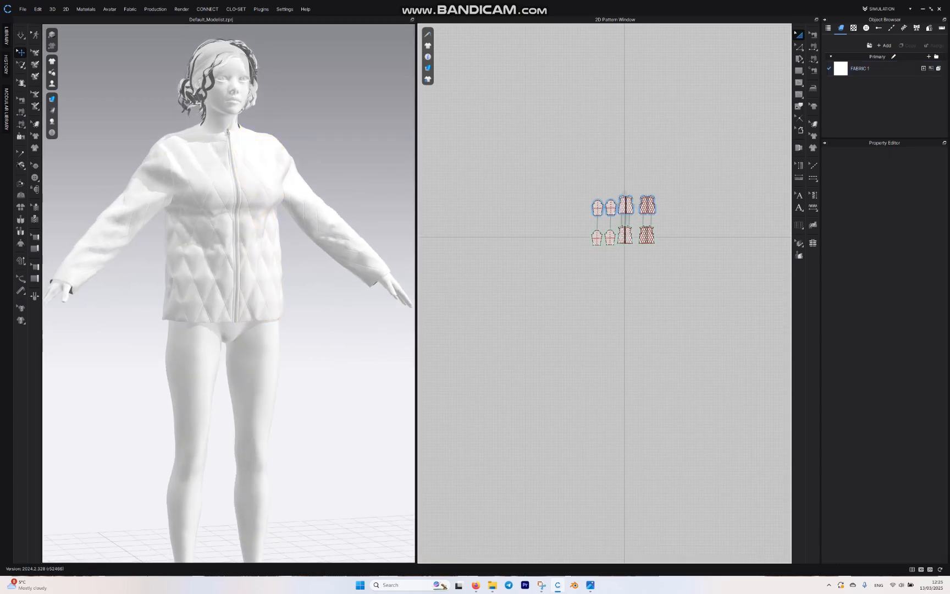
# Step: Set both the weft and warp shrinkage of all the upper-row jacket patterns to 120%
pyautogui.moveTo(672, 175); pyautogui.dragTo(553, 223)
pyautogui.scroll(5, 645, 235)
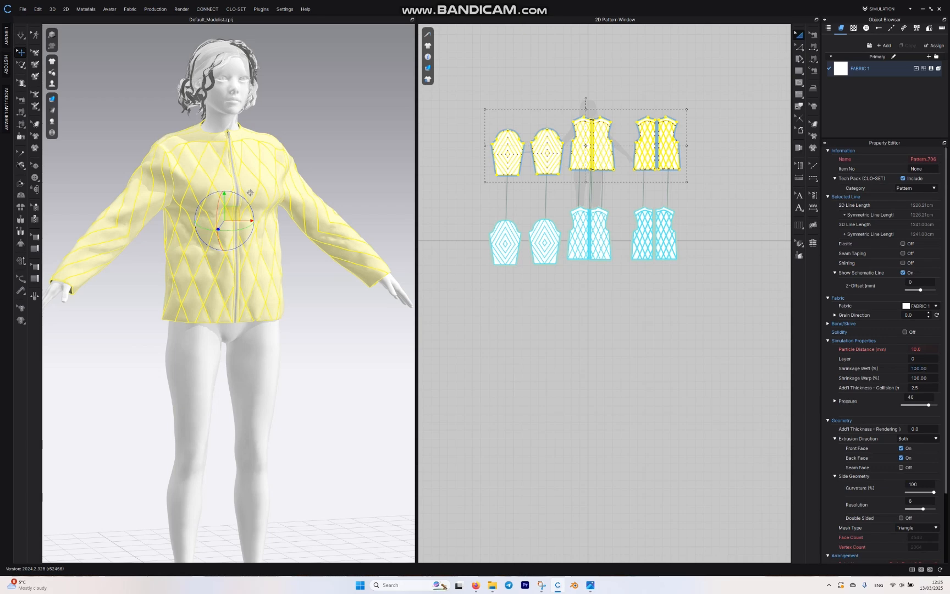
pyautogui.click(919, 369)
pyautogui.write('120')
pyautogui.press('Return')
pyautogui.click(918, 378)
pyautogui.write('120')
pyautogui.press('Return')
# Step: Simulate the jacket with the 120% shrinkage values and view the fuller quilting on the avatar
pyautogui.press('space')
pyautogui.scroll(2, 250, 192)
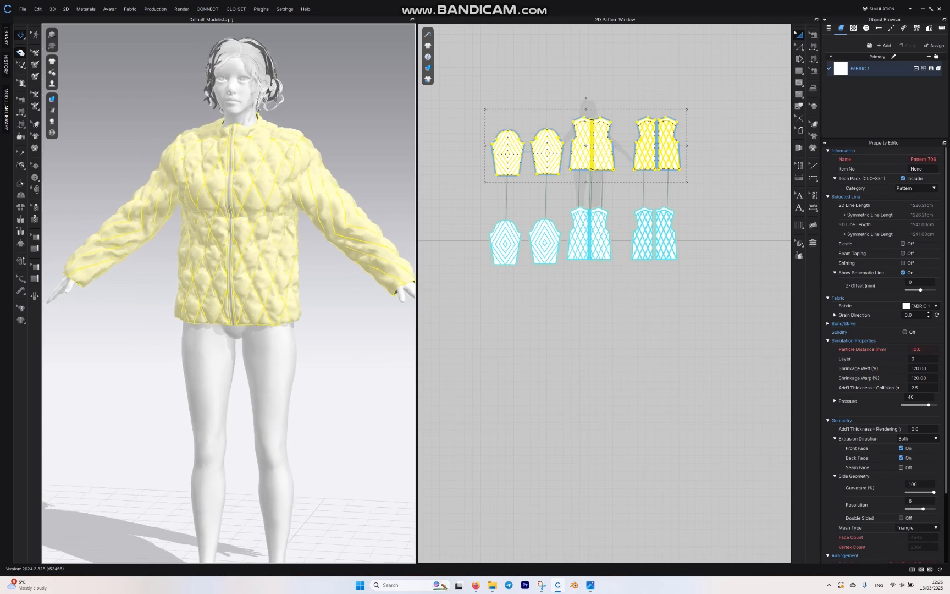
pyautogui.moveTo(311, 256); pyautogui.dragTo(271, 280, button='right')
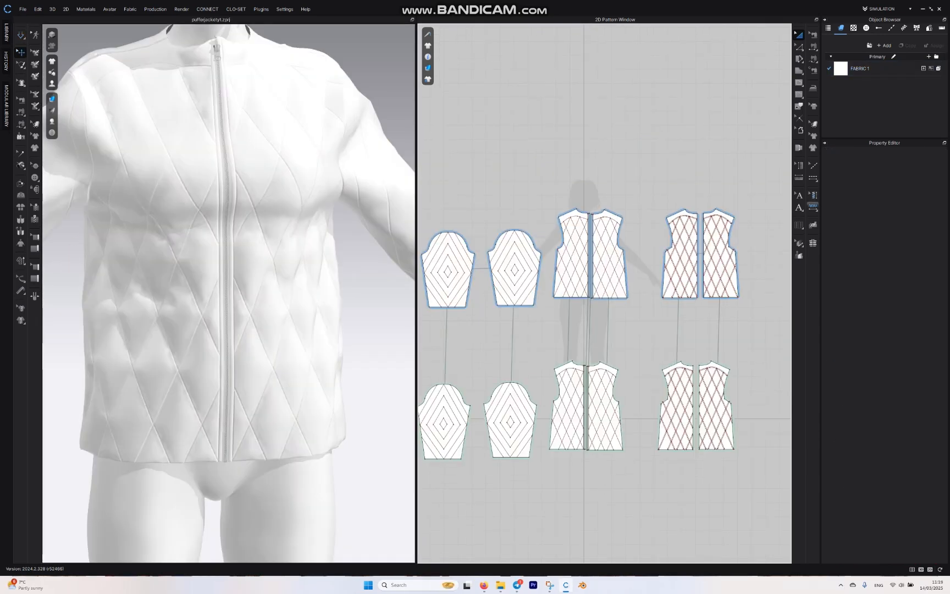
# Step: Add free puckering along the front pattern's diagonal quilting line from the yoke curve to the side seam
pyautogui.click(813, 207)
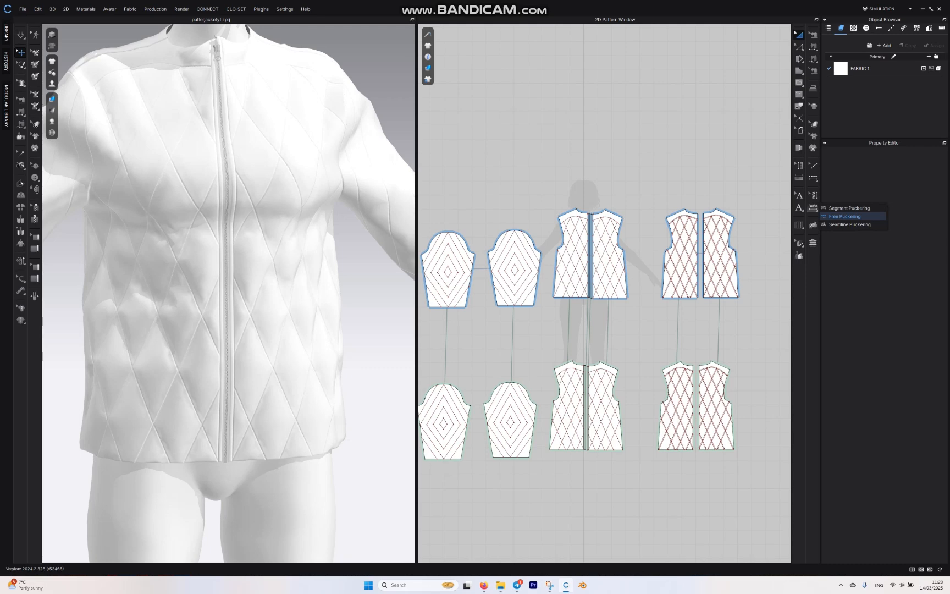
pyautogui.click(844, 216)
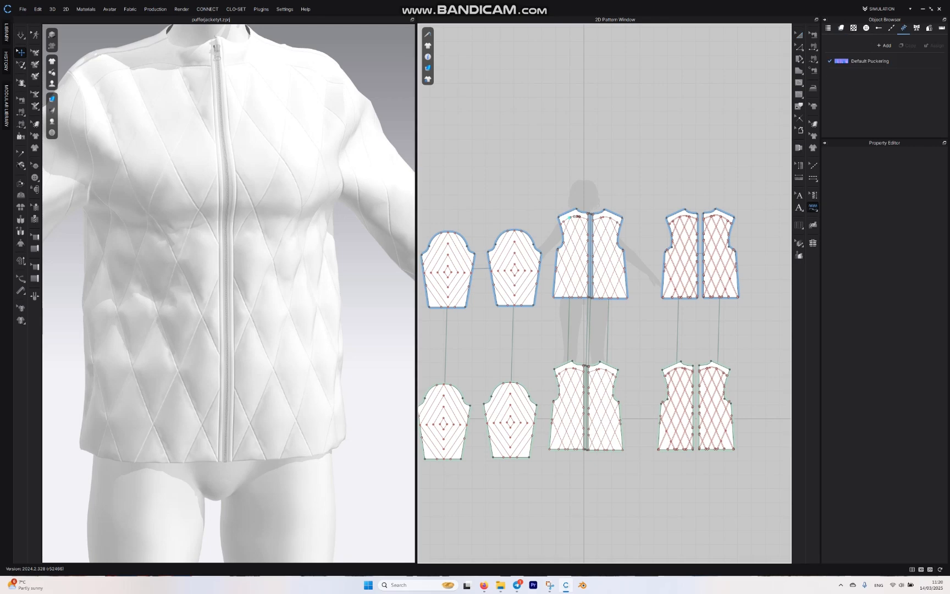
pyautogui.scroll(5, 599, 240)
pyautogui.moveTo(599, 240); pyautogui.dragTo(617, 97, button='middle')
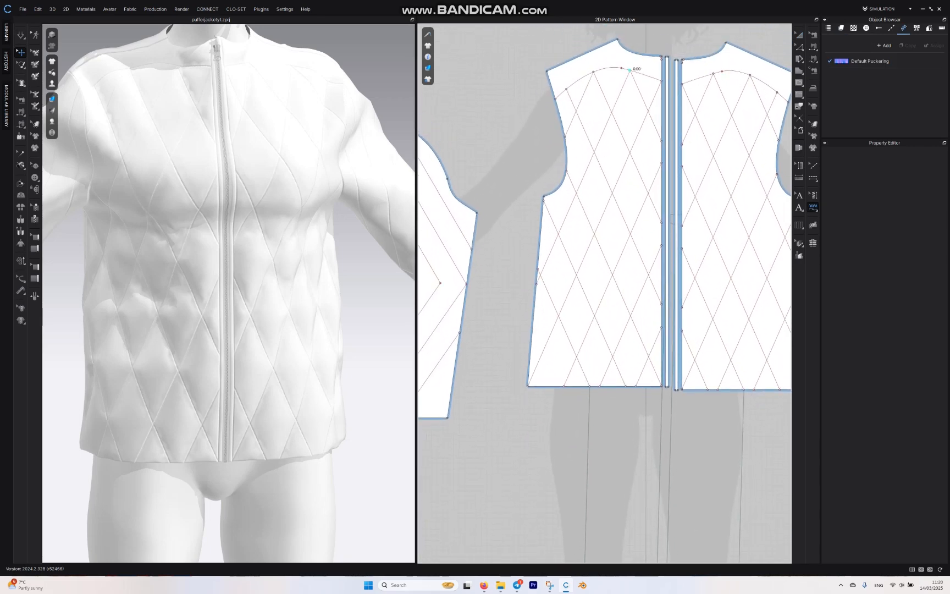
pyautogui.click(629, 70)
pyautogui.click(536, 284)
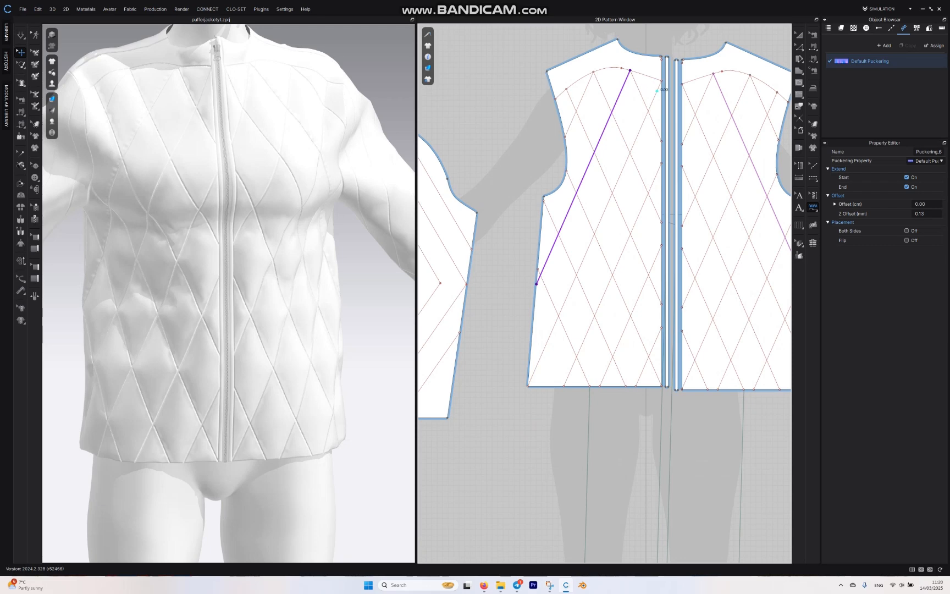
# Step: Add free puckering along the next two parallel diagonals from the center front to the hem, and simulate the jacket
pyautogui.click(661, 80)
pyautogui.click(596, 232)
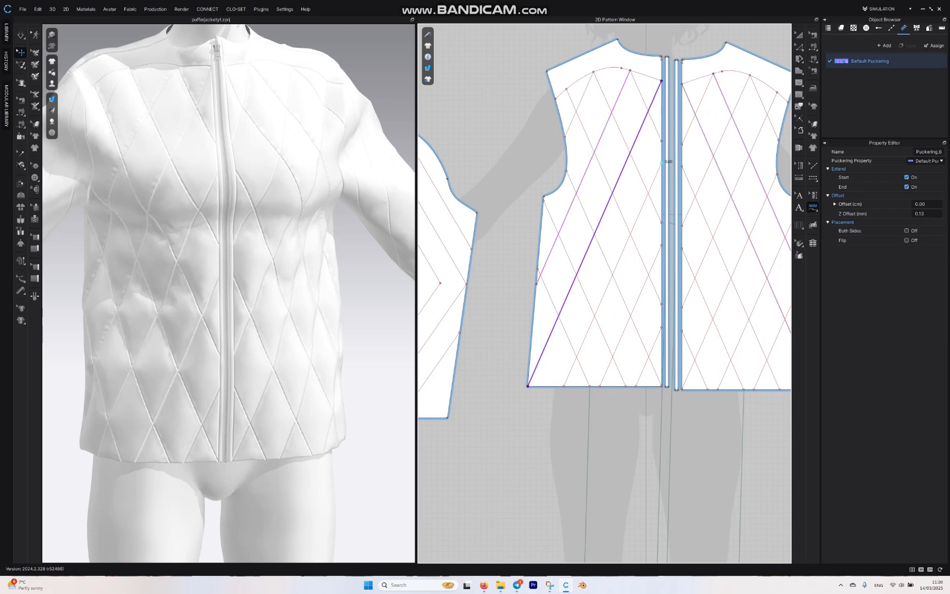
pyautogui.click(661, 162)
pyautogui.click(563, 386)
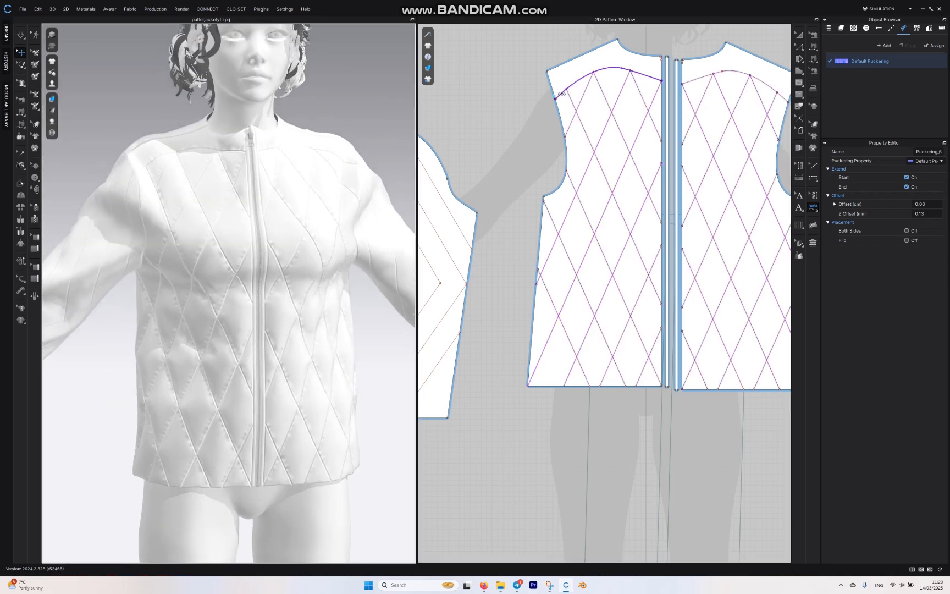
pyautogui.scroll(3, 231, 280)
pyautogui.click(21, 35)
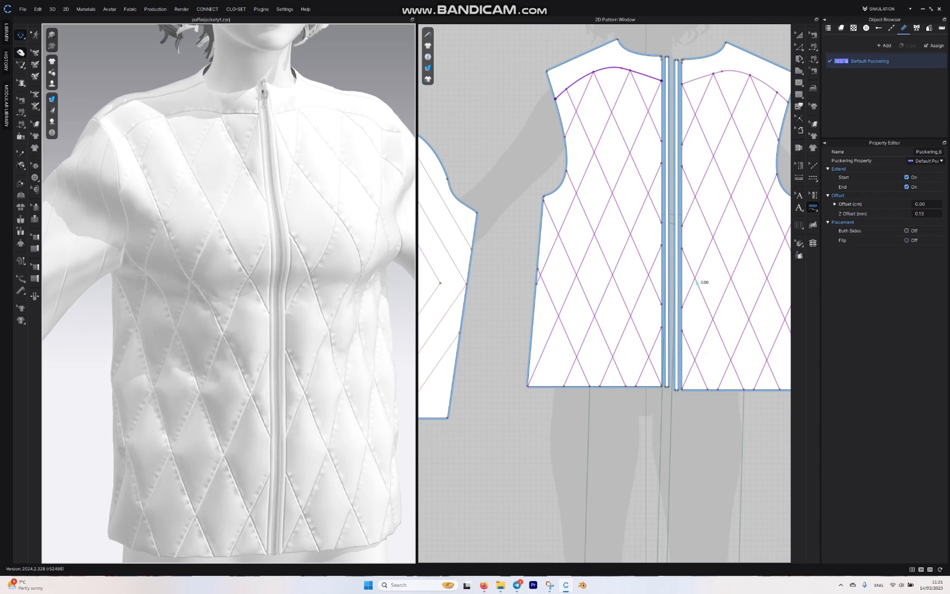
# Step: Try the Flip option on the yoke curve's puckering, turn it back off, and inspect the puckered seams on the jacket
pyautogui.click(906, 240)
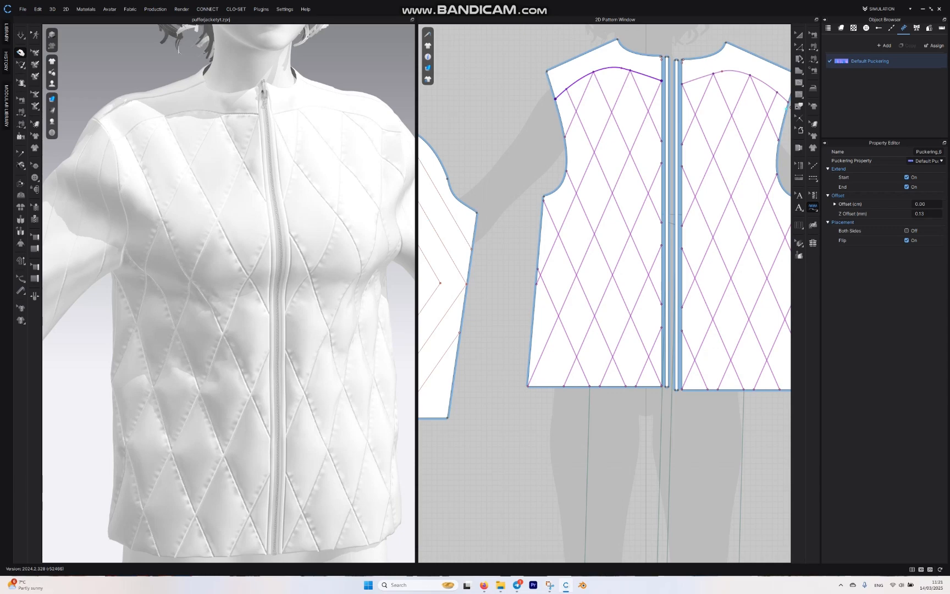
pyautogui.click(906, 240)
pyautogui.scroll(3, 132, 192)
pyautogui.scroll(-1, 219, 209)
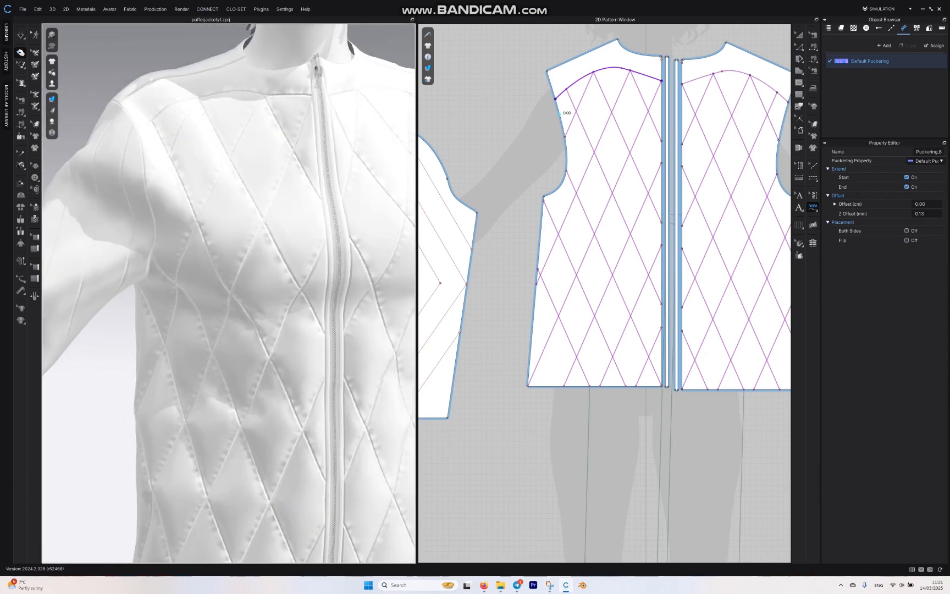
pyautogui.moveTo(165, 247); pyautogui.dragTo(330, 250, button='right')
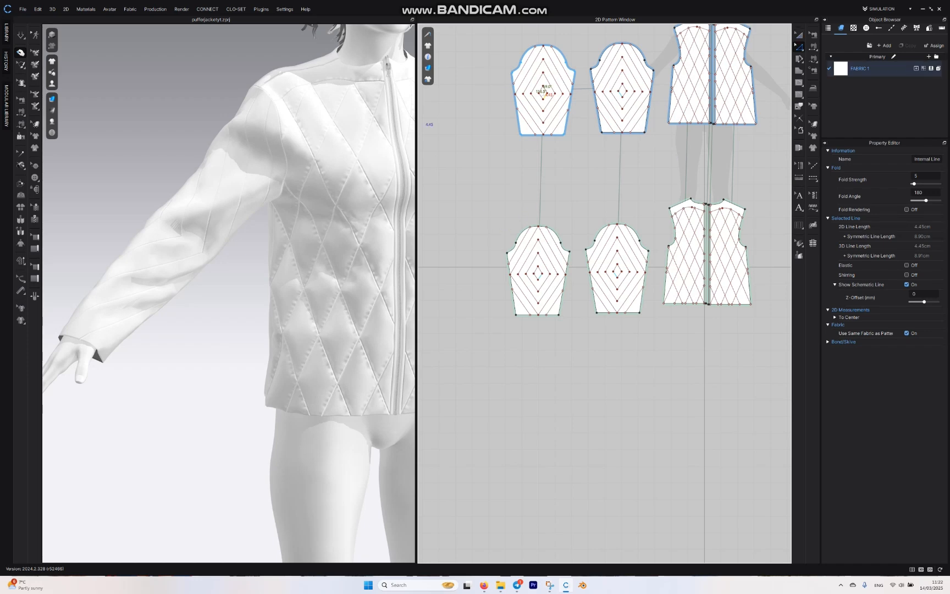
# Step: Delete the first sleeve pattern in the lower row of cloned under-layer patterns
pyautogui.click(798, 34)
pyautogui.moveTo(487, 201); pyautogui.dragTo(574, 376)
pyautogui.press('Delete')
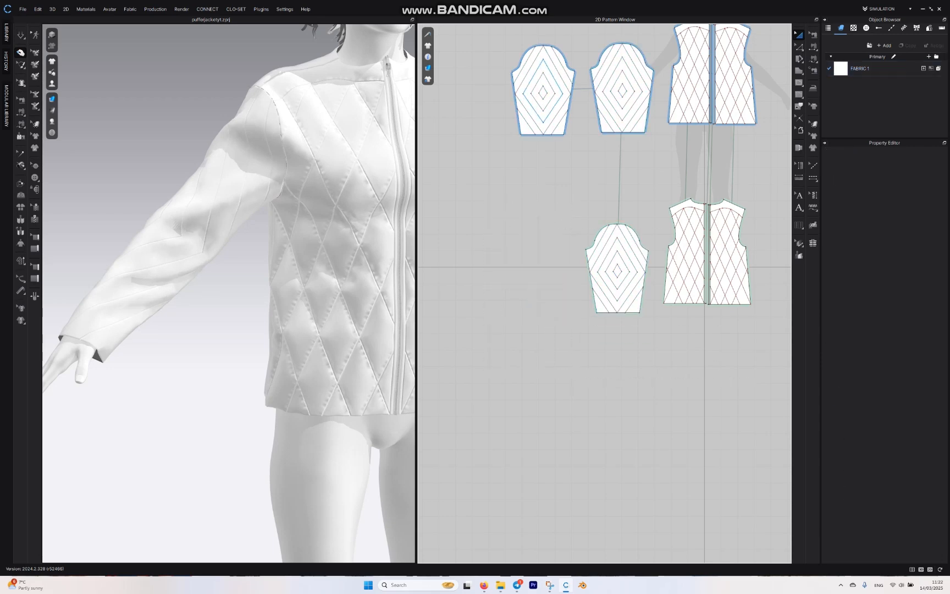
# Step: Cut the innermost diamond internal line out of the outer sleeve pattern whose cloned under layer was deleted
pyautogui.scroll(3, 550, 80)
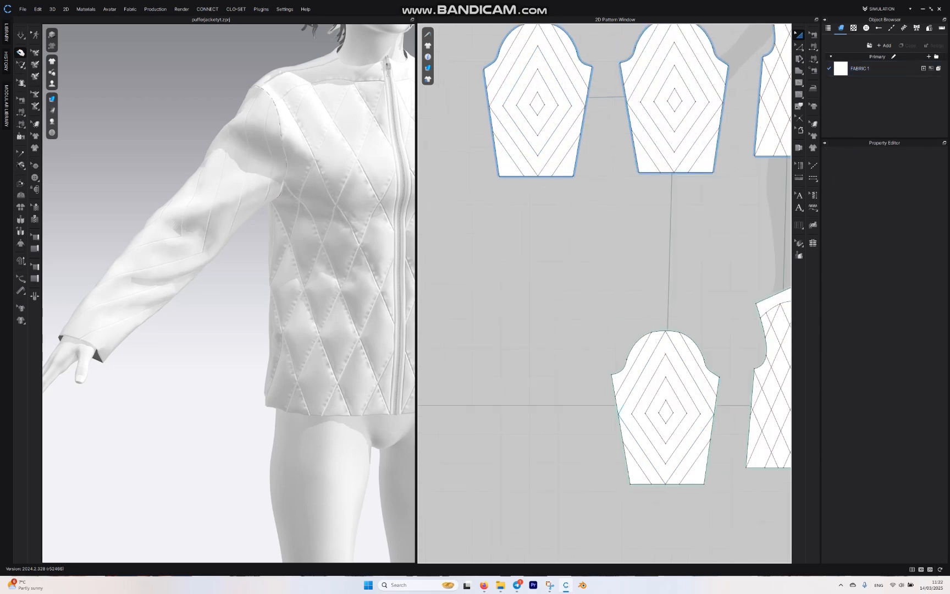
pyautogui.scroll(-4, 233, 277)
pyautogui.moveTo(297, 275); pyautogui.dragTo(184, 271, button='middle')
pyautogui.scroll(2, 220, 277)
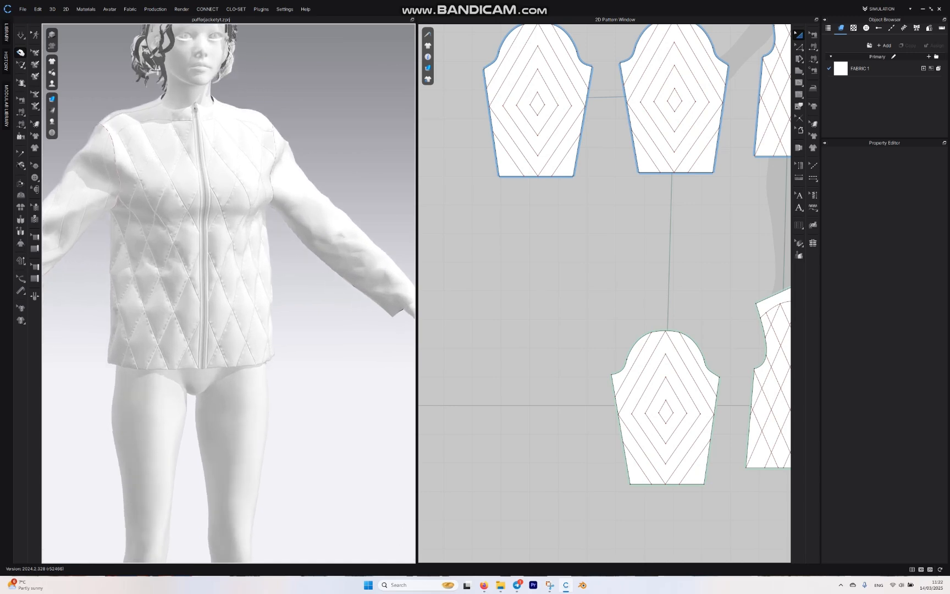
pyautogui.moveTo(219, 278); pyautogui.dragTo(180, 296, button='middle')
pyautogui.scroll(-2, 248, 283)
pyautogui.scroll(4, 229, 291)
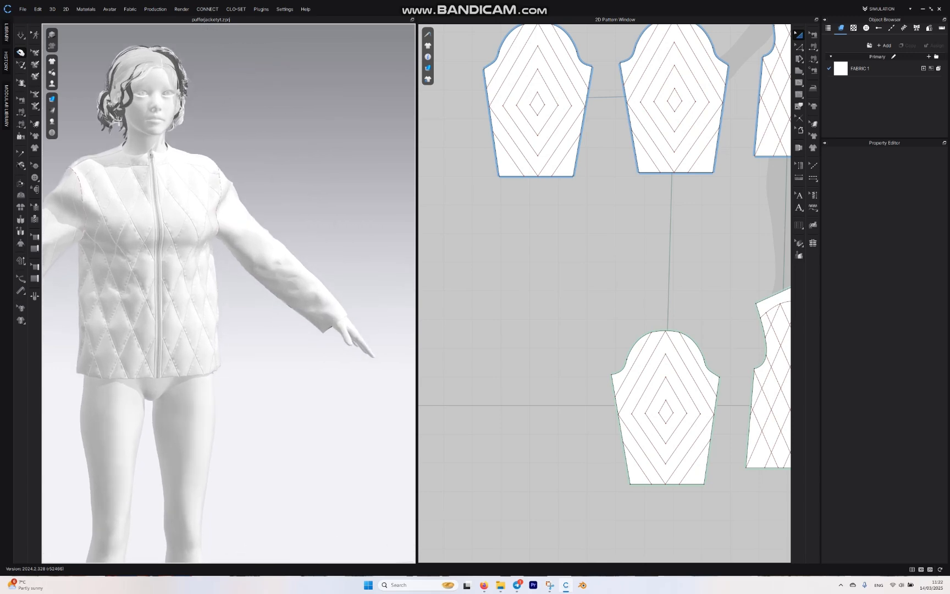
pyautogui.scroll(3, 434, 188)
pyautogui.moveTo(615, 208); pyautogui.dragTo(637, 341, button='middle')
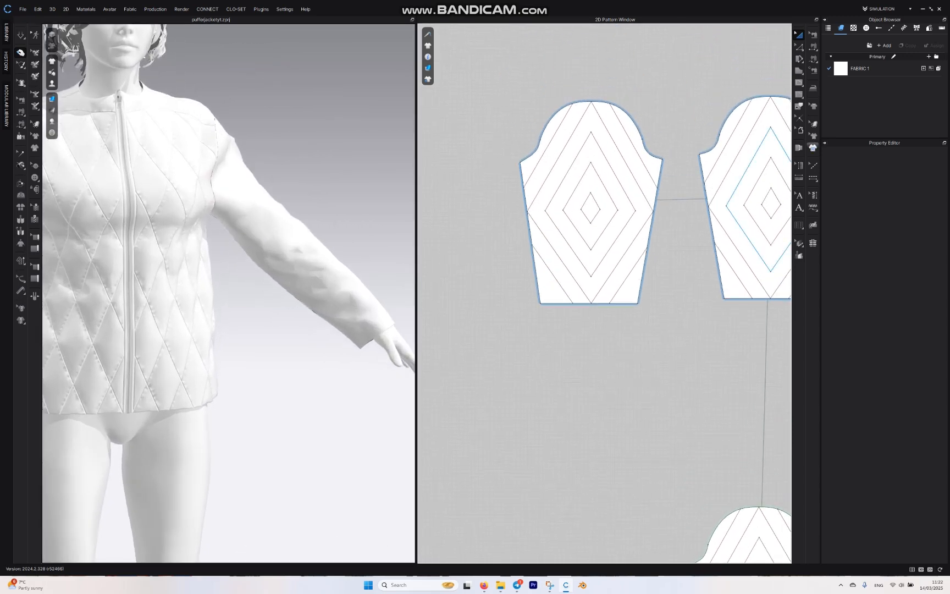
pyautogui.click(799, 47)
pyautogui.click(593, 216)
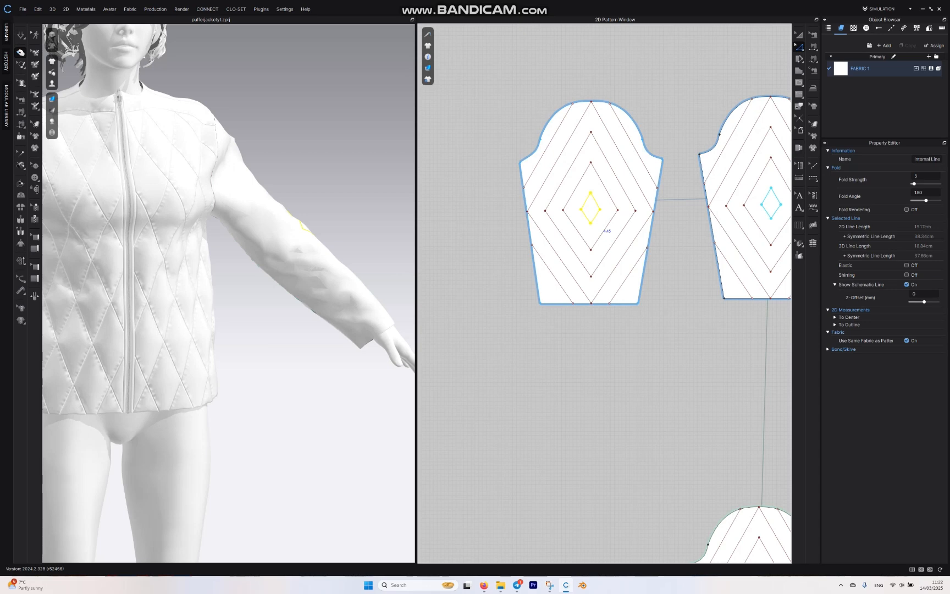
pyautogui.rightClick(595, 216)
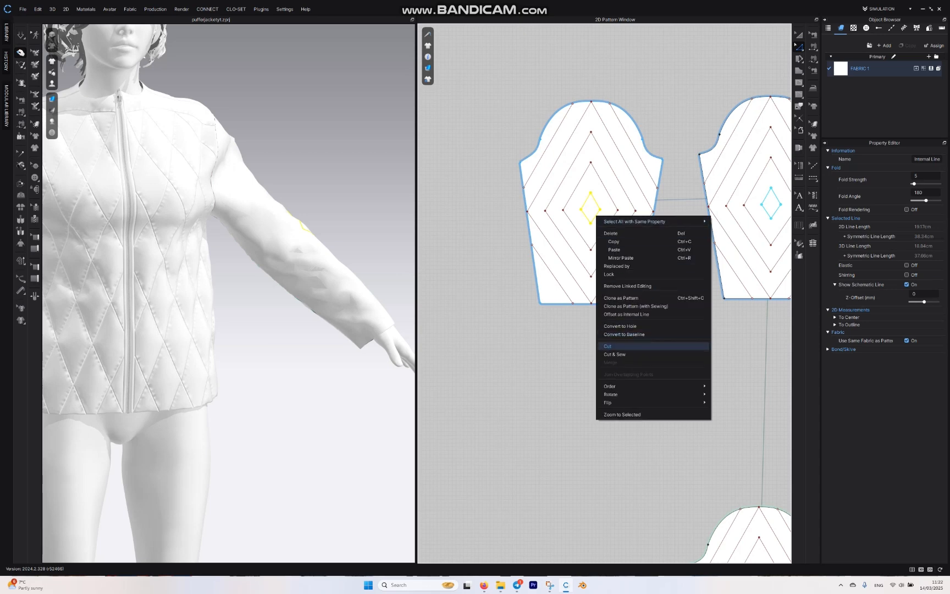
pyautogui.click(606, 346)
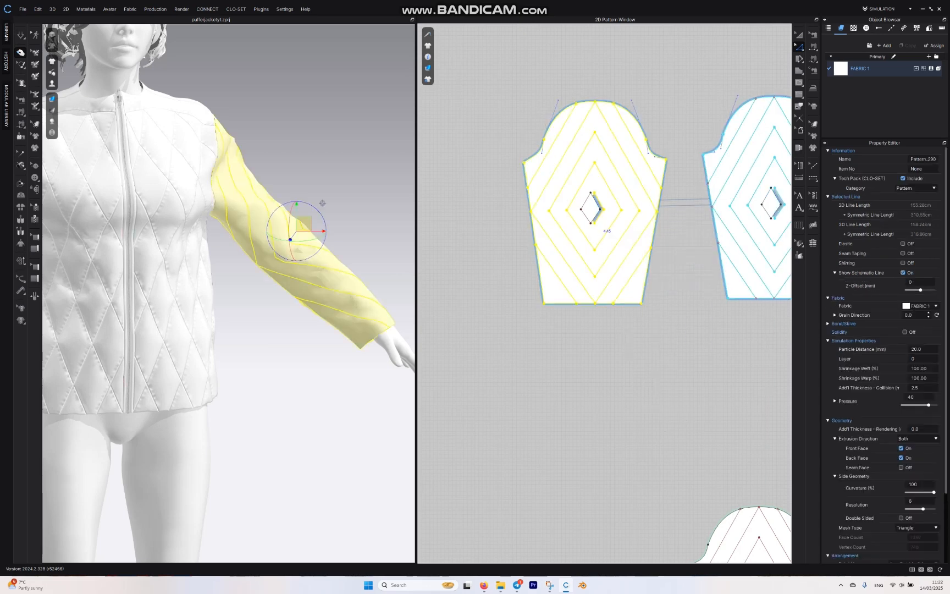
# Step: Move the cut-out center diamond out of the outer sleeve pattern into the empty space beside it
pyautogui.click(590, 208)
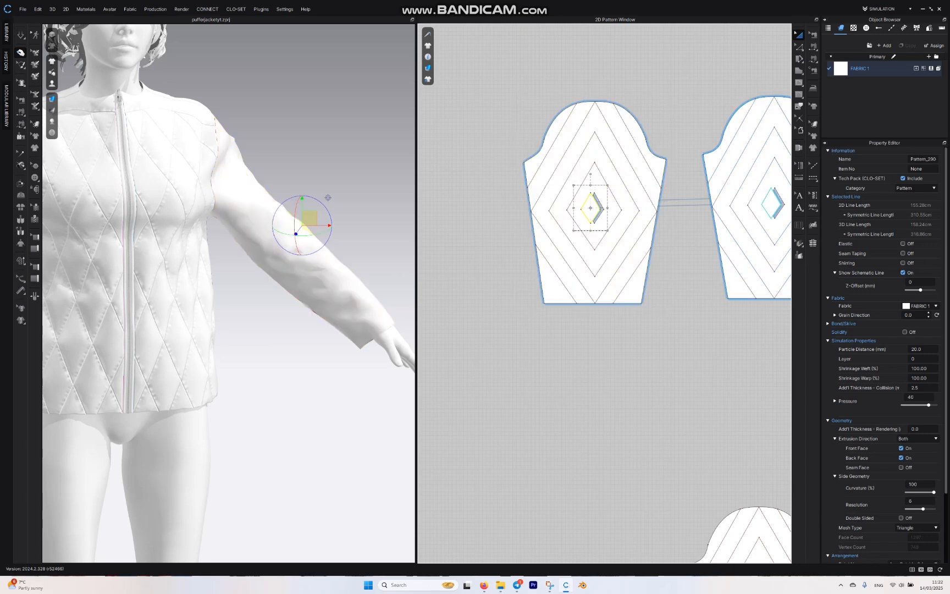
pyautogui.click(487, 229)
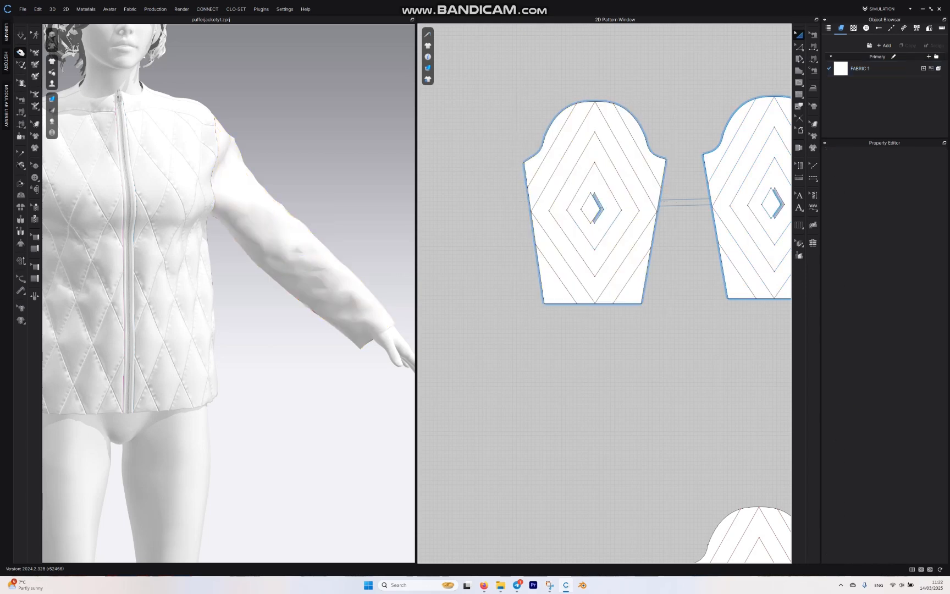
pyautogui.moveTo(591, 208); pyautogui.dragTo(458, 213)
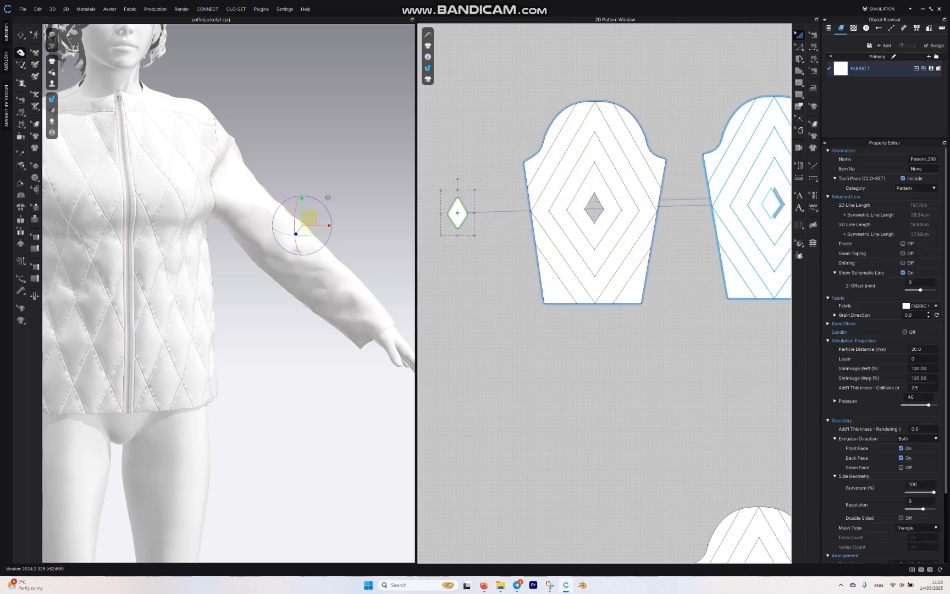
# Step: Cut the outer sleeve pattern into separate pieces along its remaining diamond internal lines
pyautogui.press('z')
pyautogui.doubleClick(601, 240)
pyautogui.keyDown('shift'); pyautogui.doubleClick(610, 252); pyautogui.keyUp('shift')
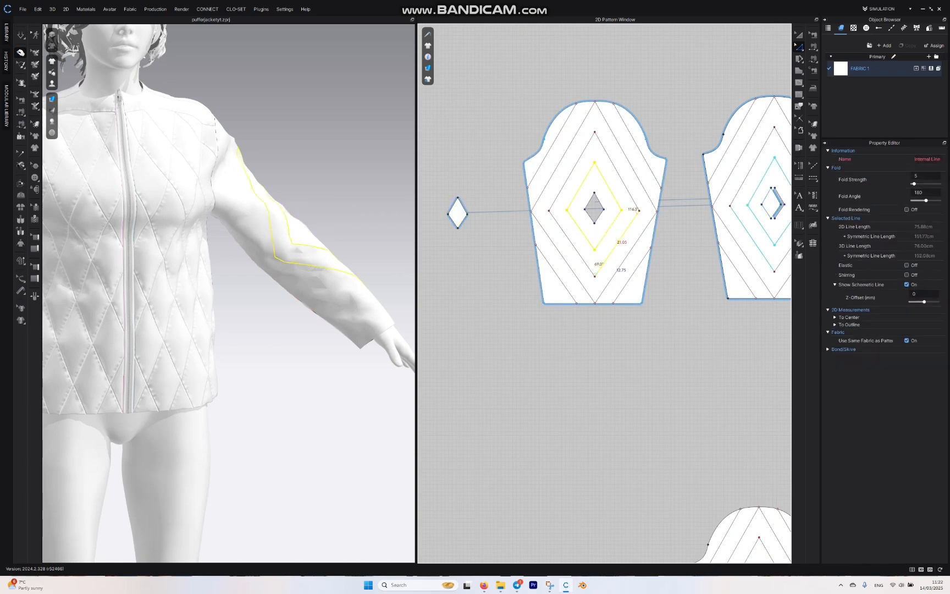
pyautogui.rightClick(548, 148)
pyautogui.click(577, 250)
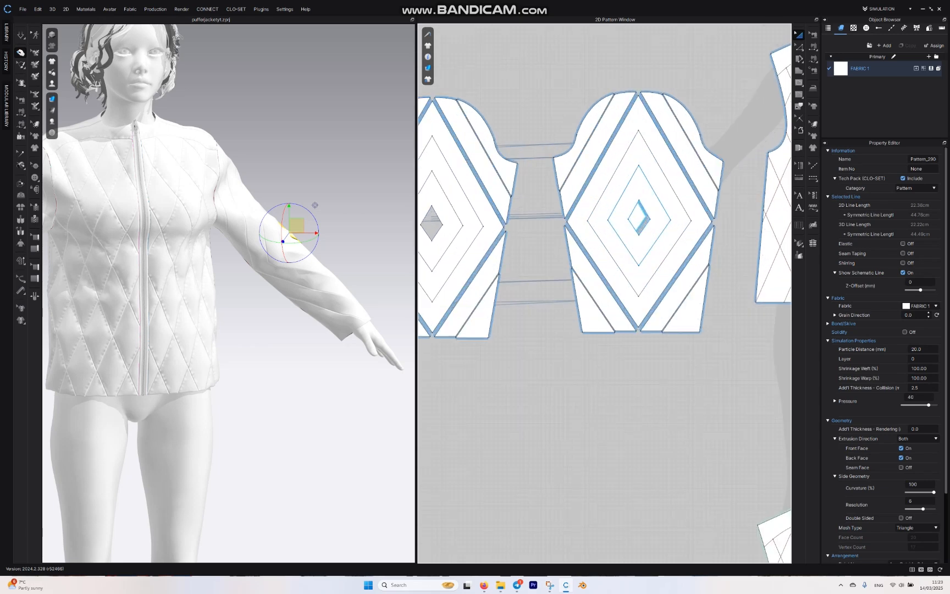
# Step: Remove linked editing from all the cut pieces of the outer sleeve, including the detached center diamond
pyautogui.scroll(-4, 550, 247)
pyautogui.moveTo(528, 242); pyautogui.dragTo(660, 220, button='middle')
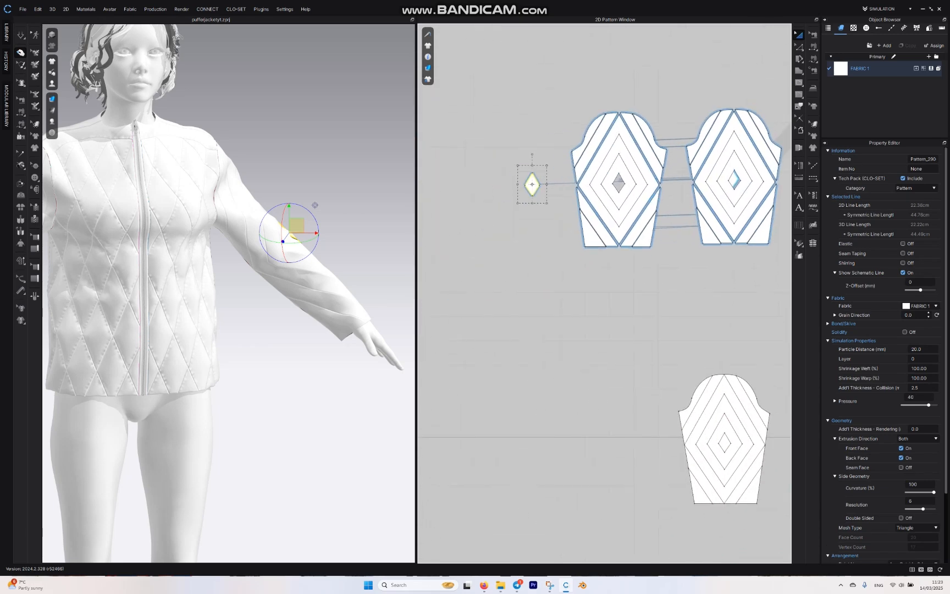
pyautogui.moveTo(546, 166); pyautogui.dragTo(543, 169)
pyautogui.scroll(-4, 521, 118)
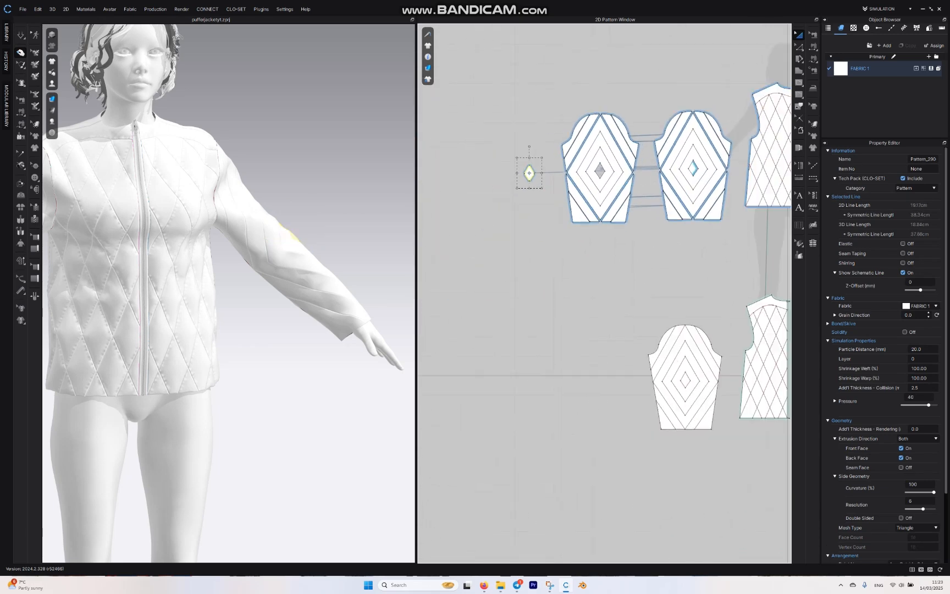
pyautogui.click(521, 117)
pyautogui.moveTo(503, 81); pyautogui.dragTo(602, 239)
pyautogui.moveTo(602, 237); pyautogui.dragTo(602, 237)
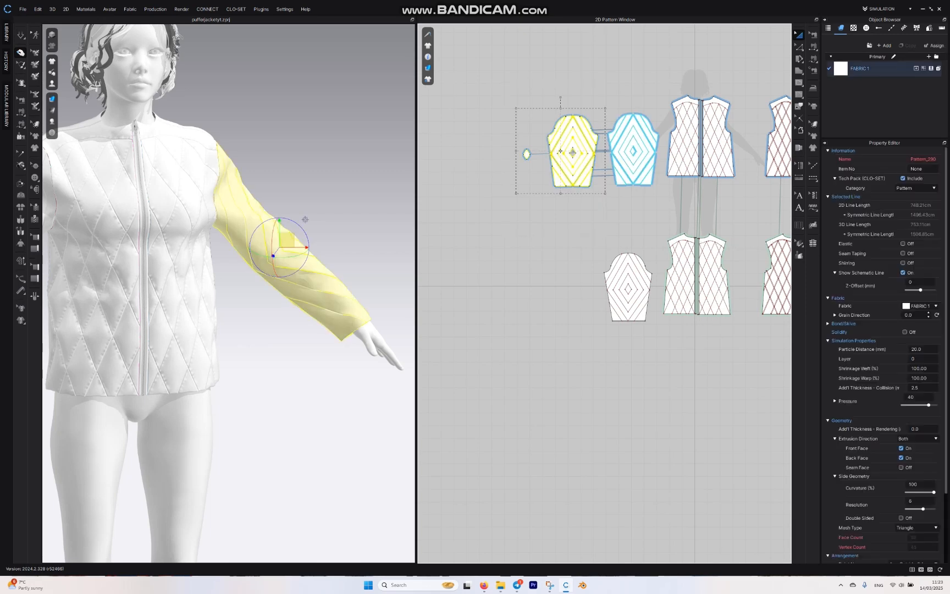
pyautogui.rightClick(576, 164)
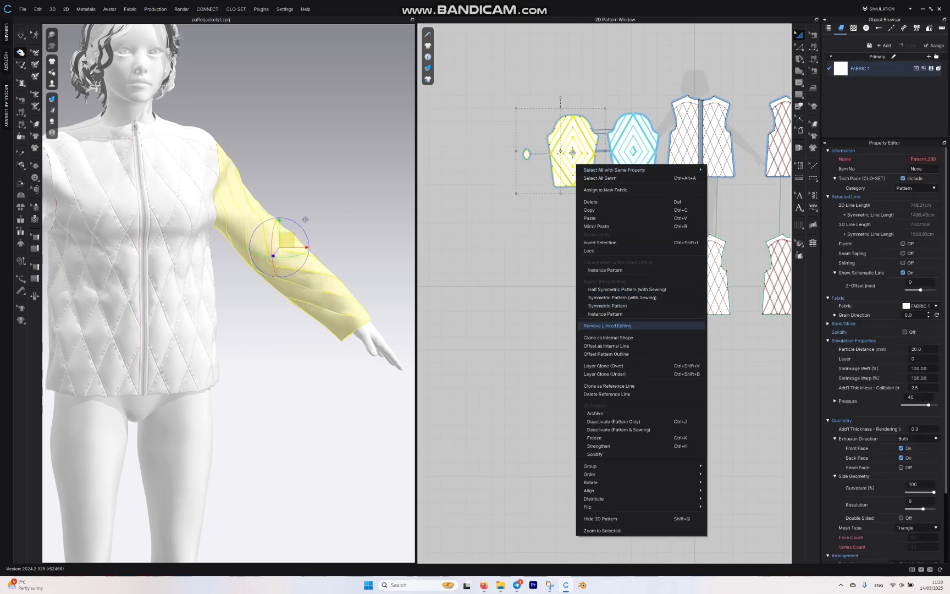
pyautogui.click(606, 325)
pyautogui.scroll(7, 540, 171)
pyautogui.moveTo(536, 152); pyautogui.dragTo(514, 245, button='middle')
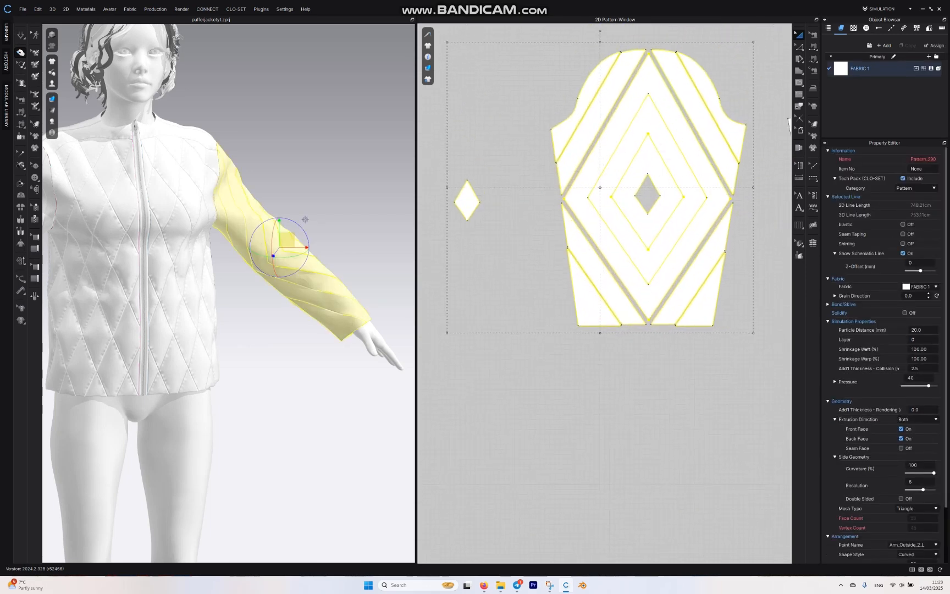
pyautogui.scroll(-4, 509, 225)
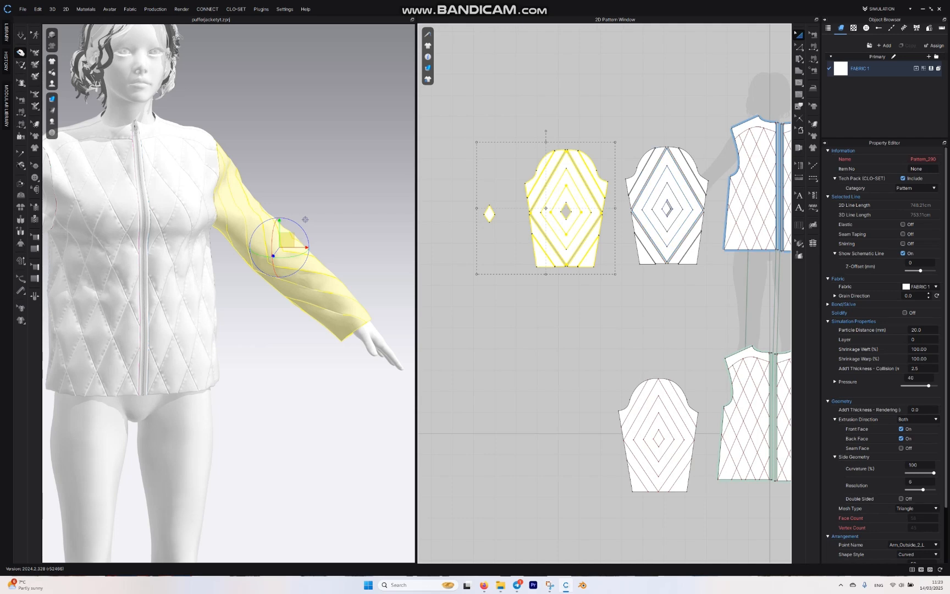
pyautogui.click(666, 299)
# Step: Move the large and medium diamond rings out of the cut sleeve into the space beside it, and enlarge the medium ring slightly
pyautogui.click(488, 213)
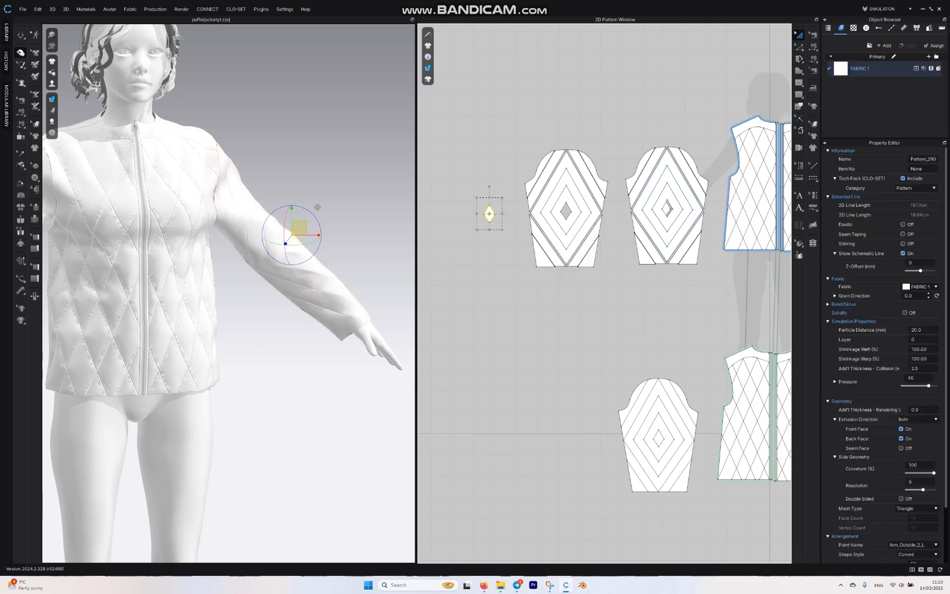
pyautogui.moveTo(503, 198); pyautogui.dragTo(426, 236)
pyautogui.click(536, 211)
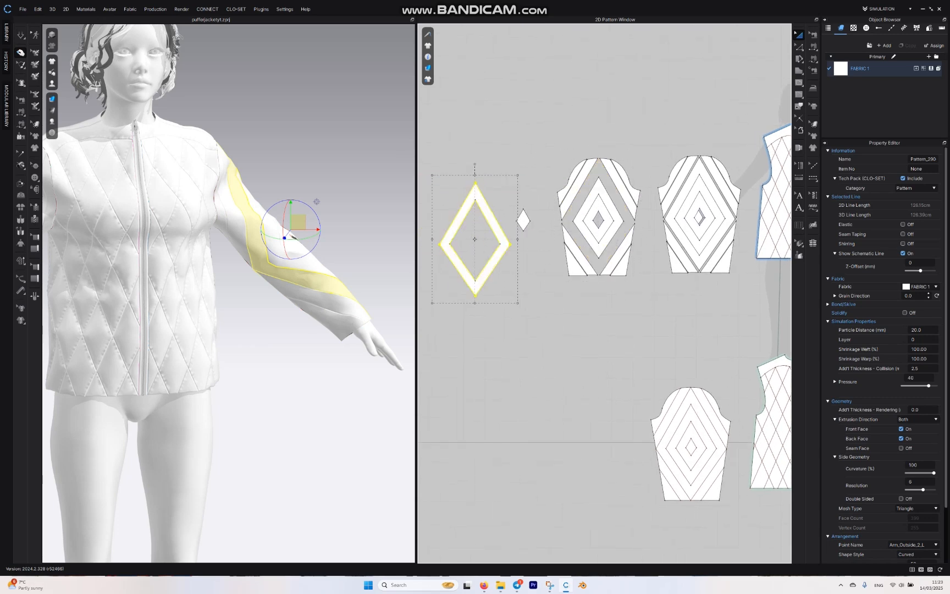
pyautogui.click(587, 201)
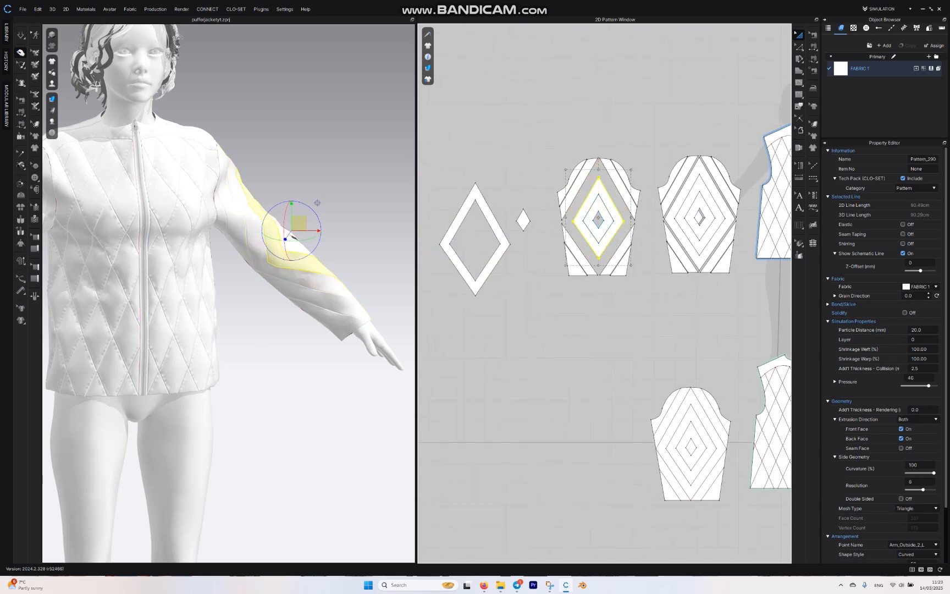
pyautogui.moveTo(587, 200); pyautogui.dragTo(473, 106)
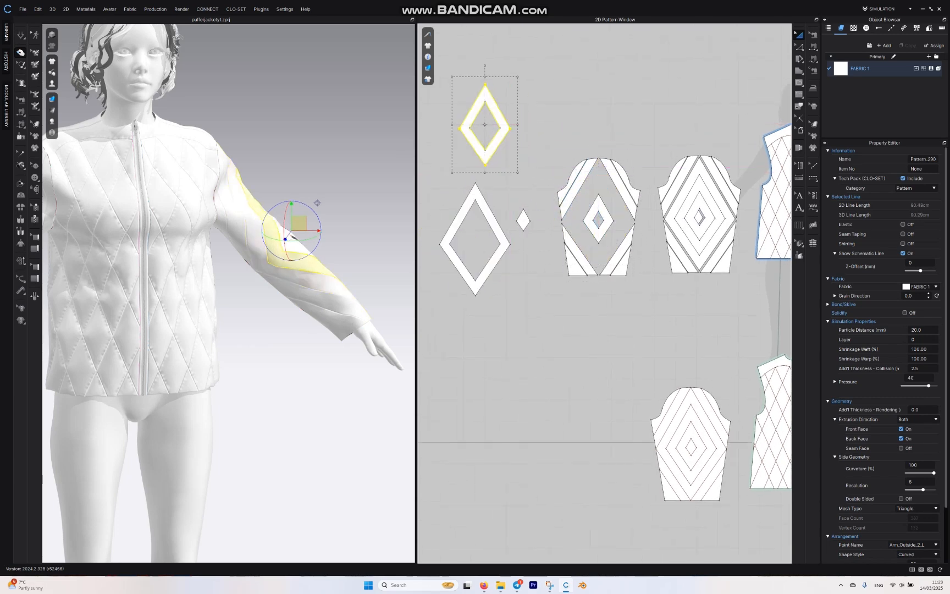
pyautogui.moveTo(517, 172); pyautogui.dragTo(521, 179)
pyautogui.click(576, 254)
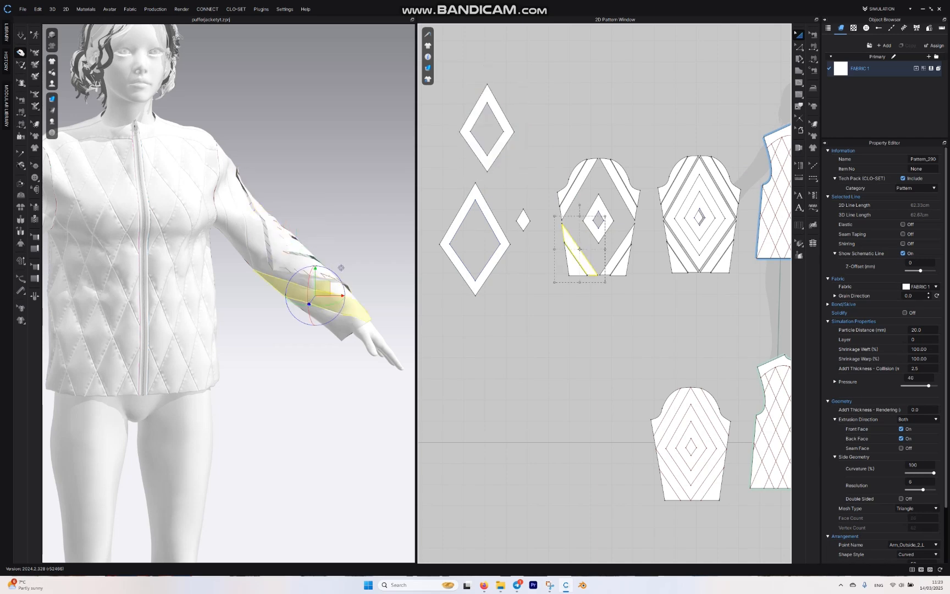
pyautogui.click(544, 167)
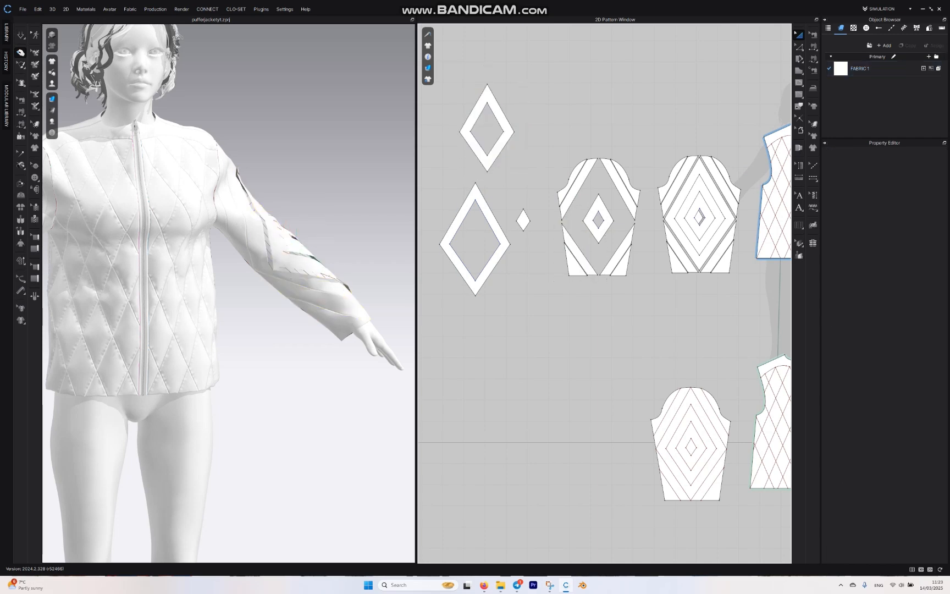
# Step: Apply the filler tool to all the outer sleeve pieces and place their duplicated layer below the originals
pyautogui.scroll(-4, 543, 167)
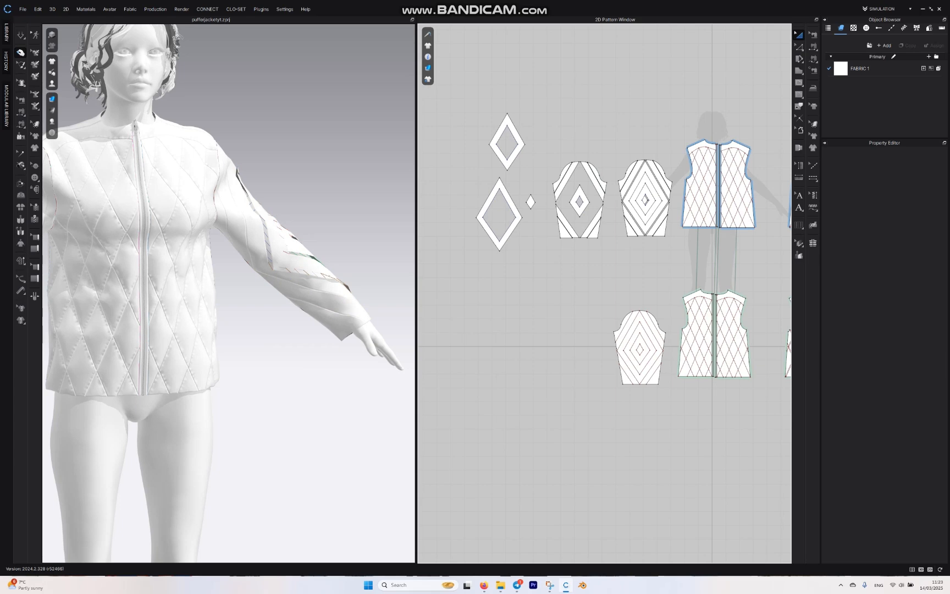
pyautogui.moveTo(462, 76); pyautogui.dragTo(621, 267)
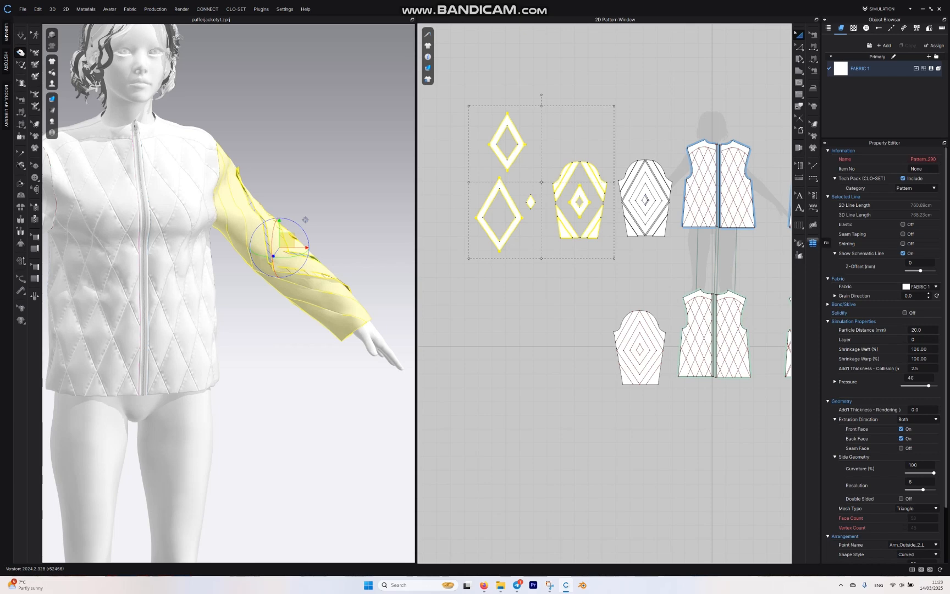
pyautogui.click(812, 242)
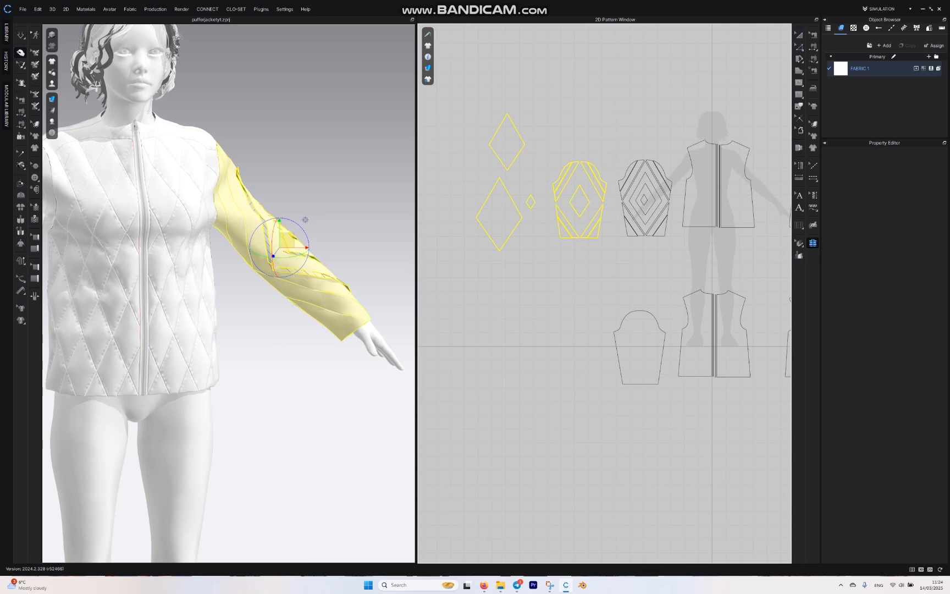
pyautogui.moveTo(450, 92); pyautogui.dragTo(608, 307)
pyautogui.hotkey('ctrl', 'c')
pyautogui.hotkey('ctrl', 'v')
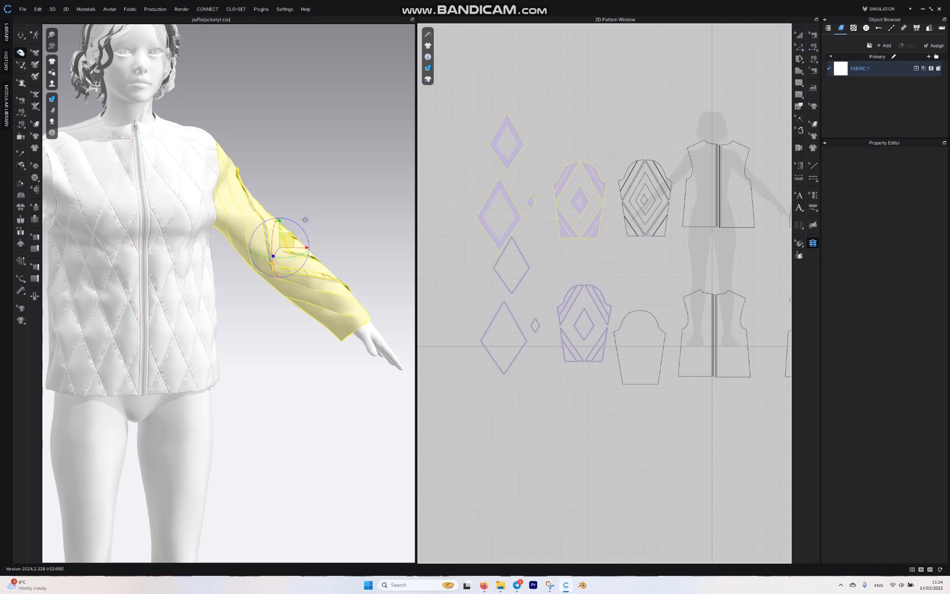
pyautogui.click(523, 324)
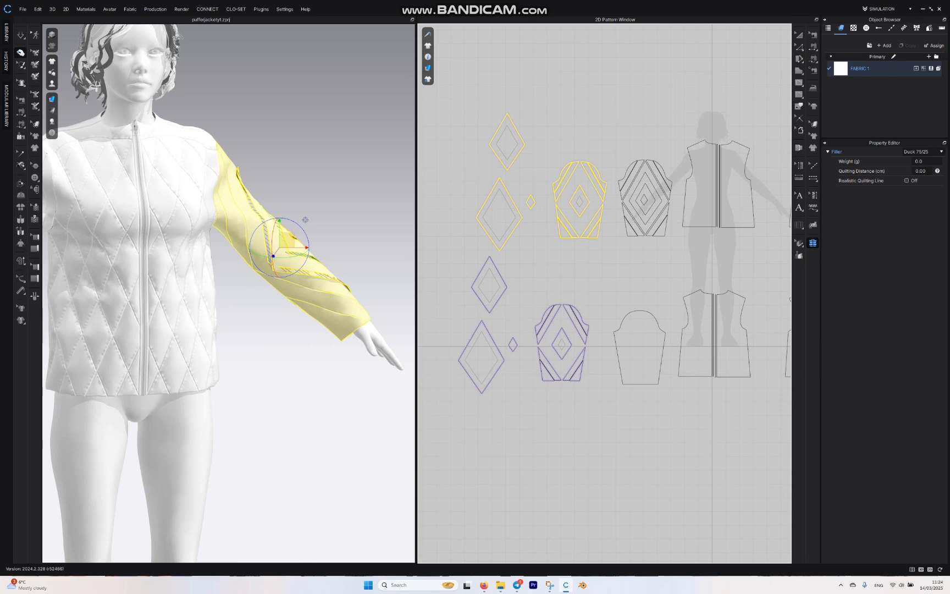
# Step: Set the sleeve's filler to Duck 75/25 with a weight of 100 g and Realistic Quilting Line on, and simulate the jacket
pyautogui.click(923, 152)
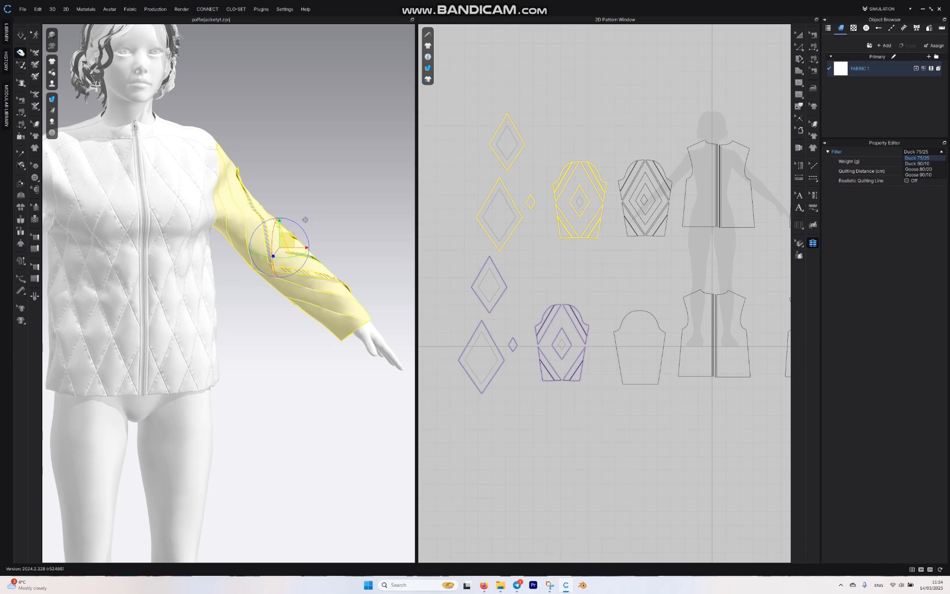
pyautogui.click(917, 158)
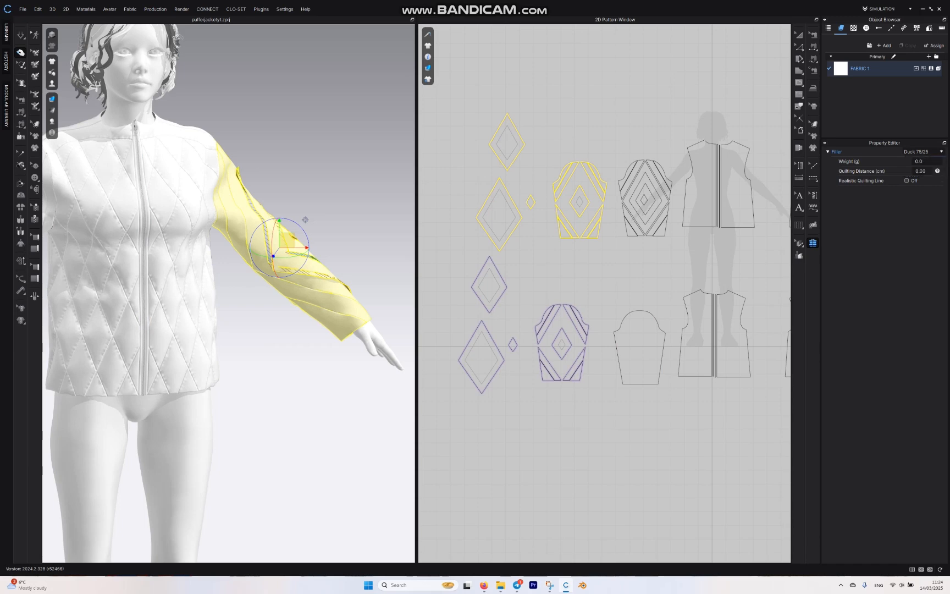
pyautogui.click(923, 161)
pyautogui.write('100')
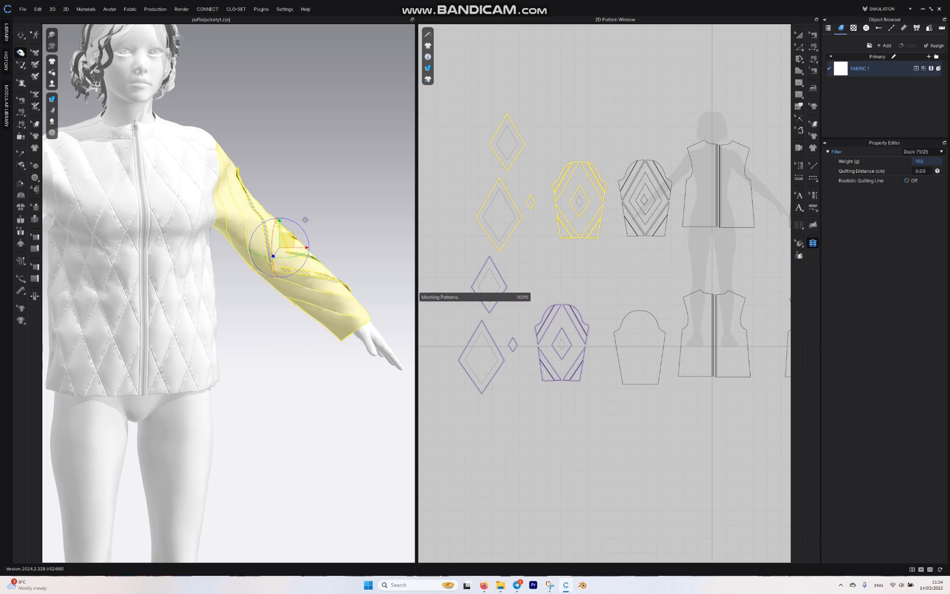
pyautogui.press('Return')
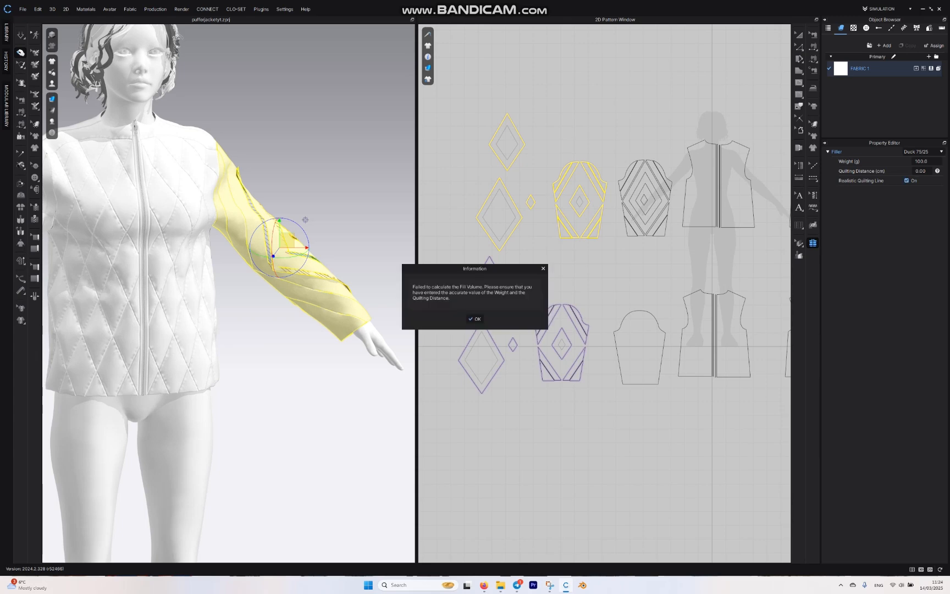
pyautogui.press('Return')
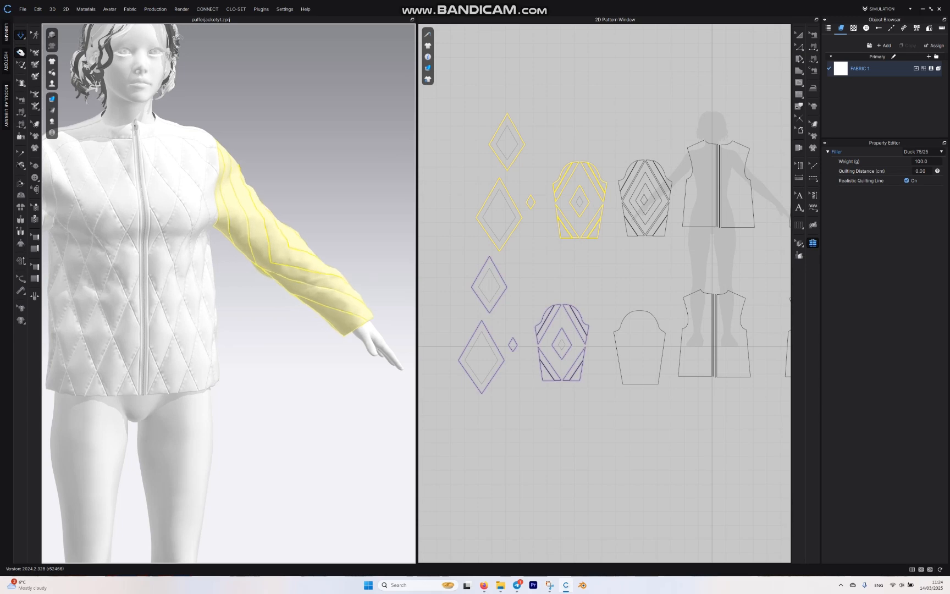
pyautogui.scroll(-3, 230, 294)
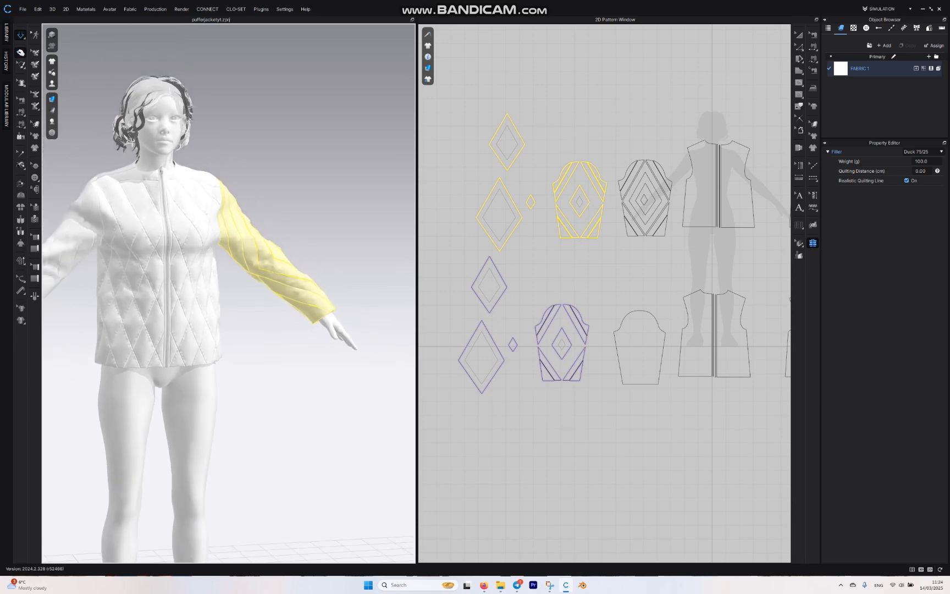
pyautogui.moveTo(229, 274); pyautogui.dragTo(192, 302, button='right')
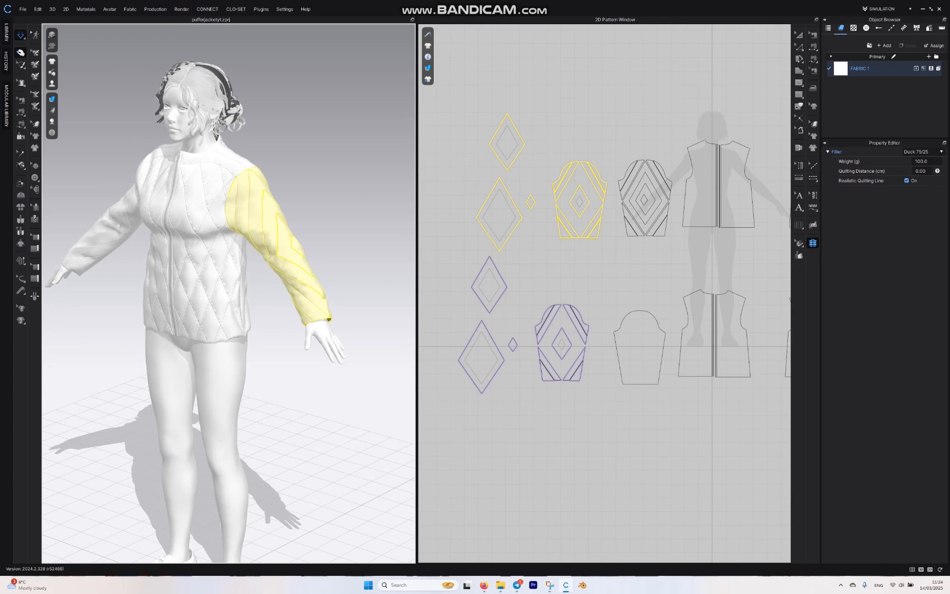
# Step: Set the particle distance of both layers of the cut sleeve's pieces to 10 mm, and simulate the jacket
pyautogui.press('a')
pyautogui.scroll(-5, 560, 140)
pyautogui.scroll(3, 547, 140)
pyautogui.moveTo(466, 67); pyautogui.dragTo(612, 358)
pyautogui.click(916, 252)
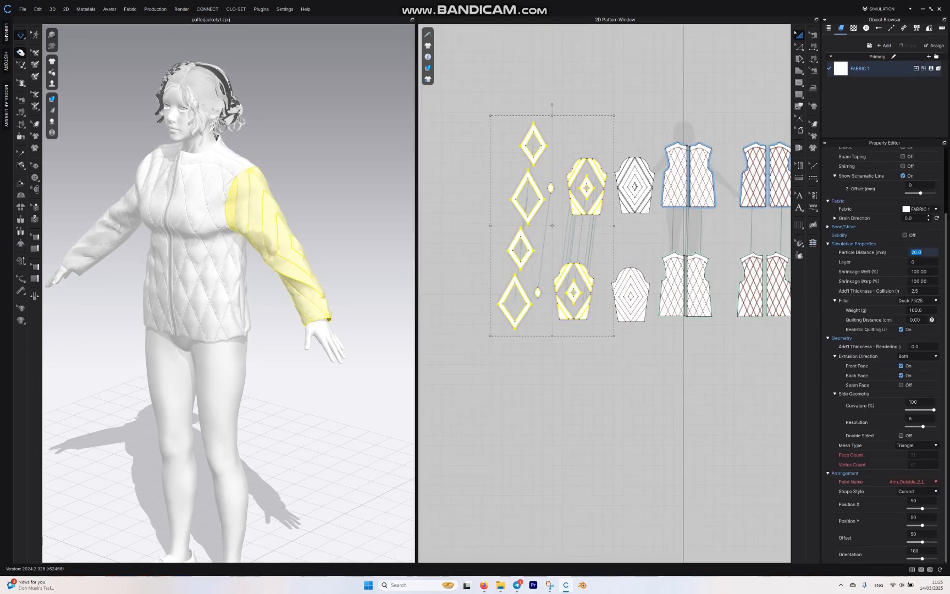
pyautogui.write('10')
pyautogui.press('Return')
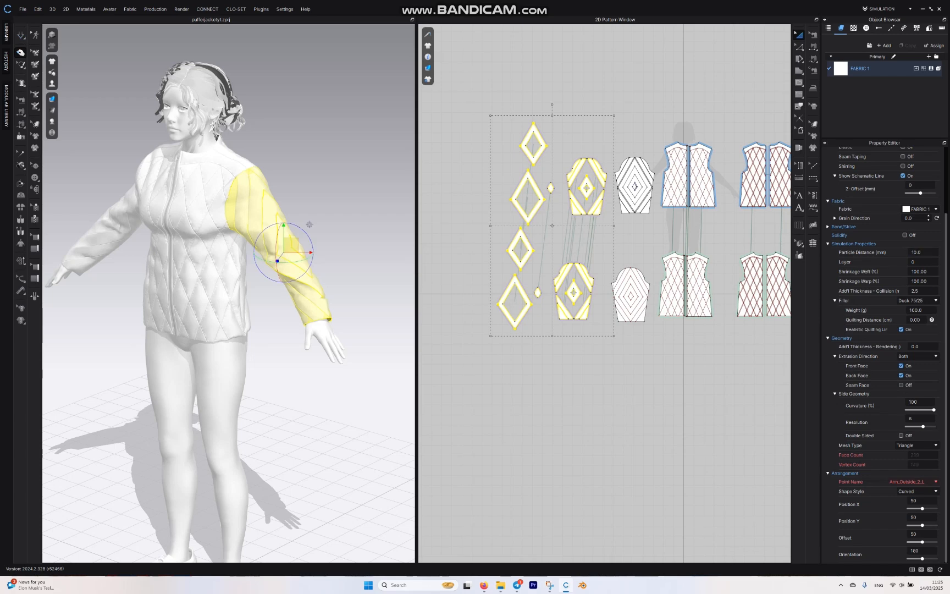
pyautogui.click(475, 319)
pyautogui.press('space')
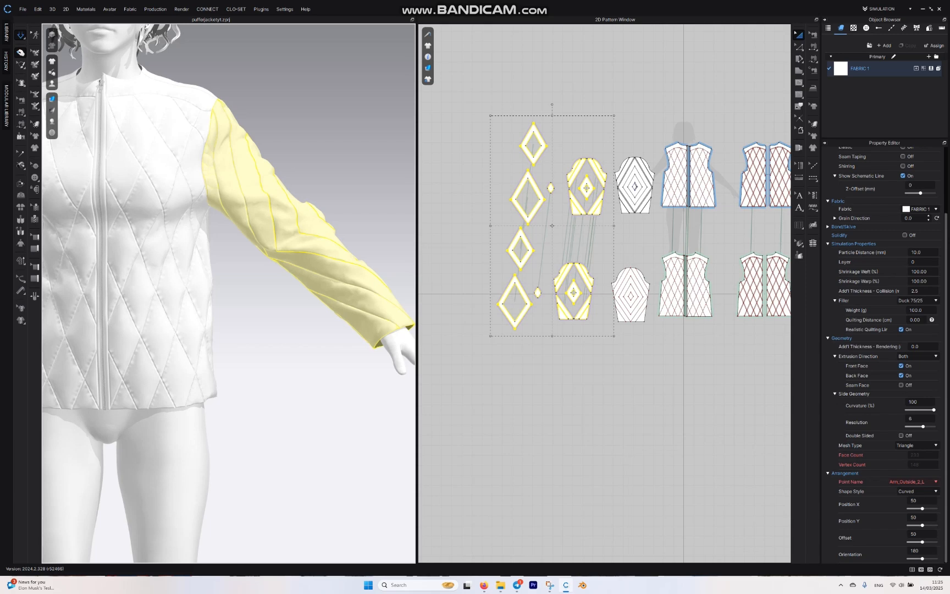
# Step: Change the filler of the selected sleeve pieces to Goose 90/10
pyautogui.click(917, 300)
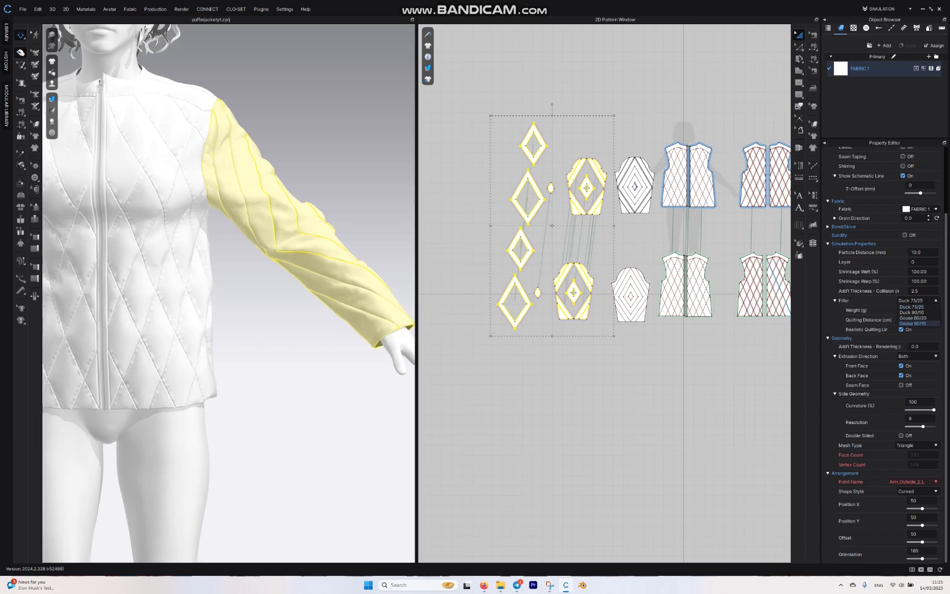
pyautogui.click(918, 324)
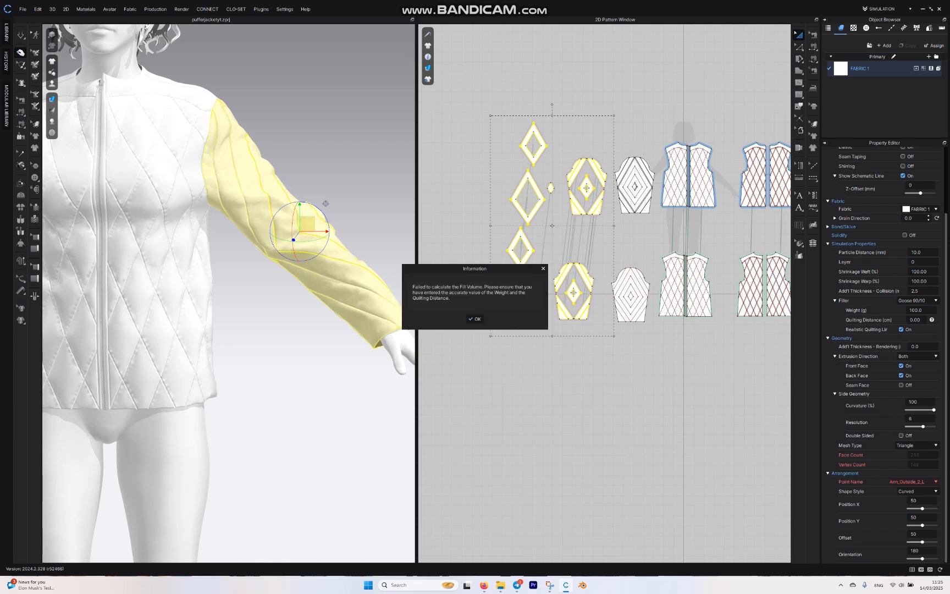
pyautogui.click(475, 319)
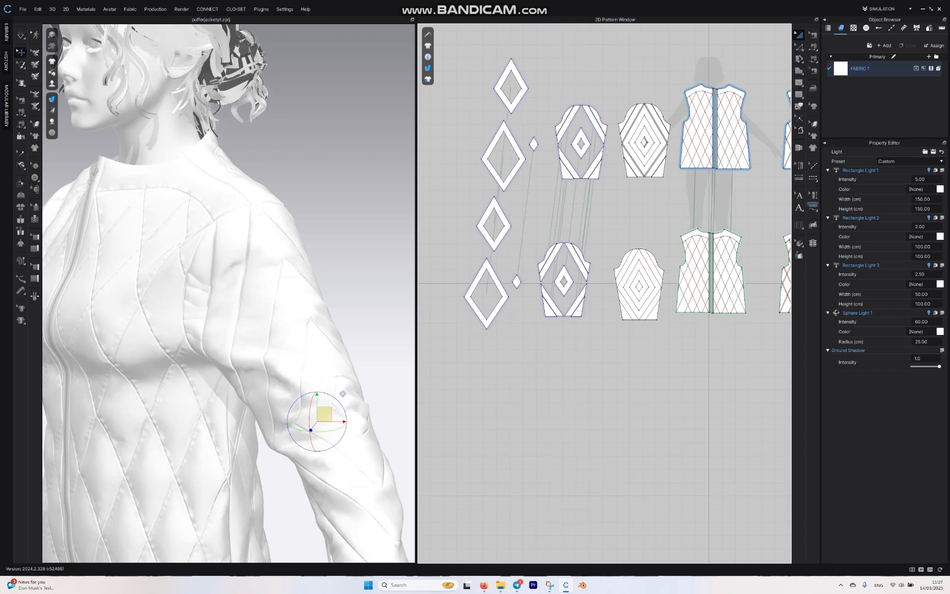
# Step: Apply free puckering to the lines of the cut outer sleeve pieces
pyautogui.click(812, 206)
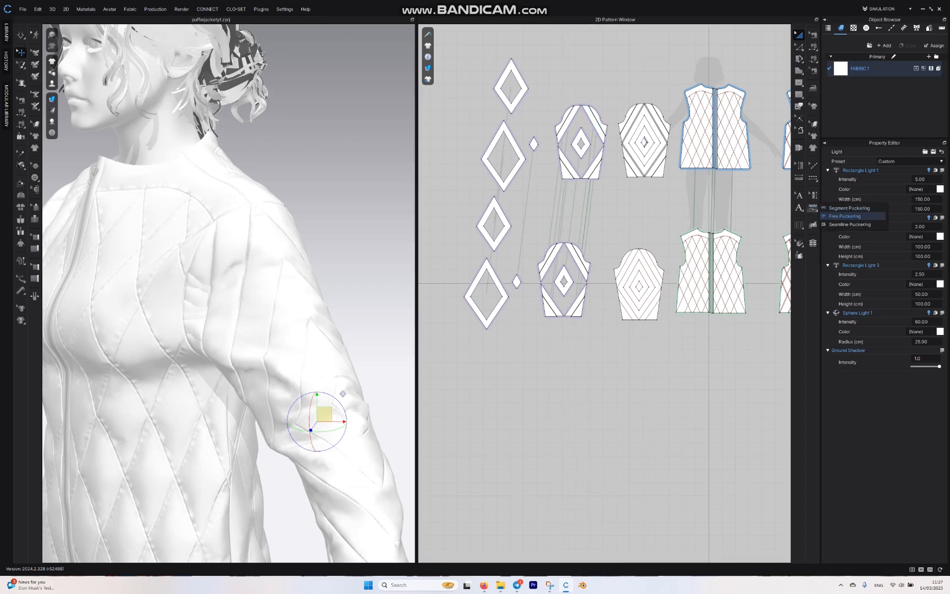
pyautogui.click(844, 216)
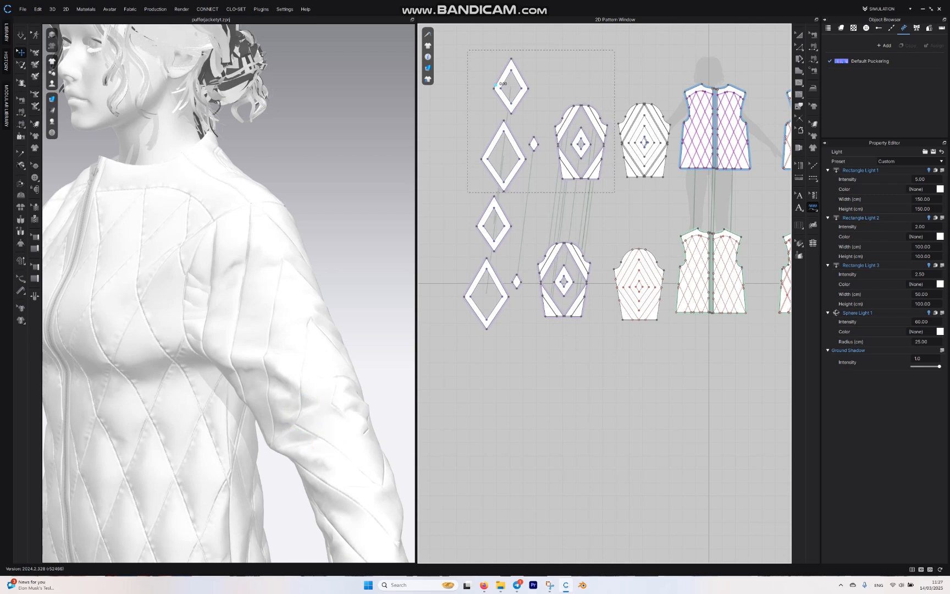
pyautogui.moveTo(615, 193); pyautogui.dragTo(615, 193)
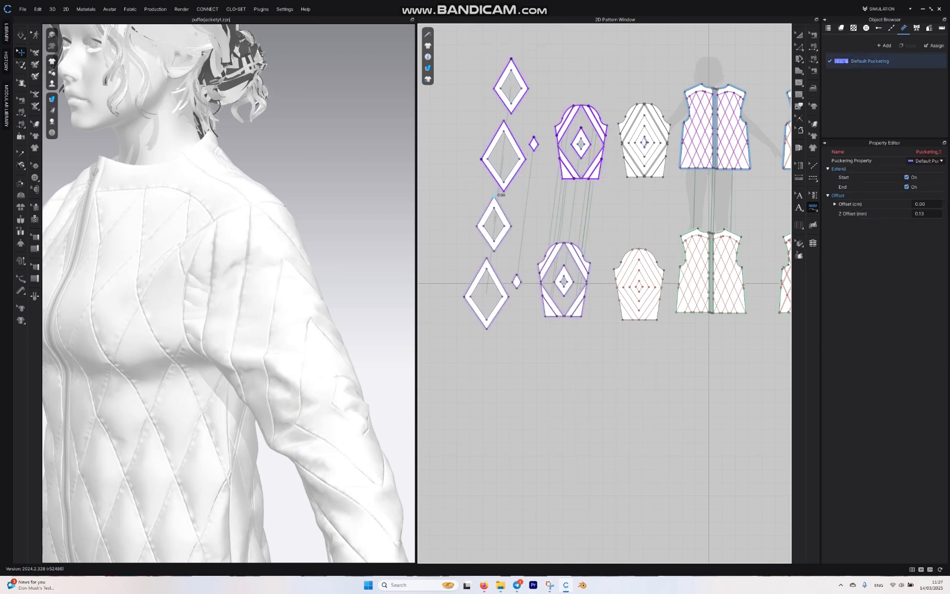
# Step: Examine the puckered sleeve seams up close and the whole jacket from the front and side
pyautogui.scroll(-3, 229, 293)
pyautogui.scroll(2, 228, 293)
pyautogui.moveTo(275, 329); pyautogui.dragTo(209, 247, button='middle')
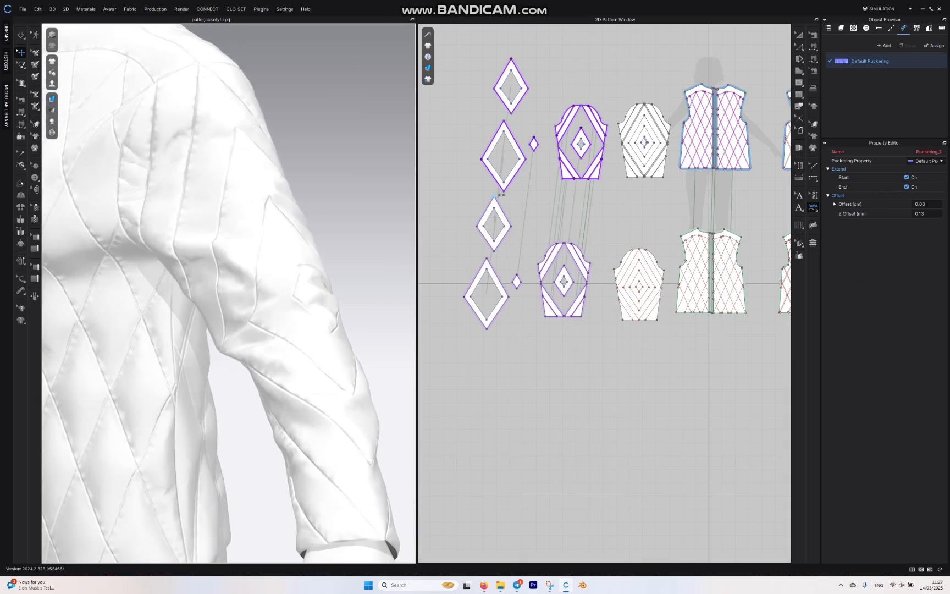
pyautogui.scroll(3, 228, 293)
pyautogui.moveTo(264, 286); pyautogui.dragTo(335, 302, button='right')
pyautogui.scroll(-4, 229, 293)
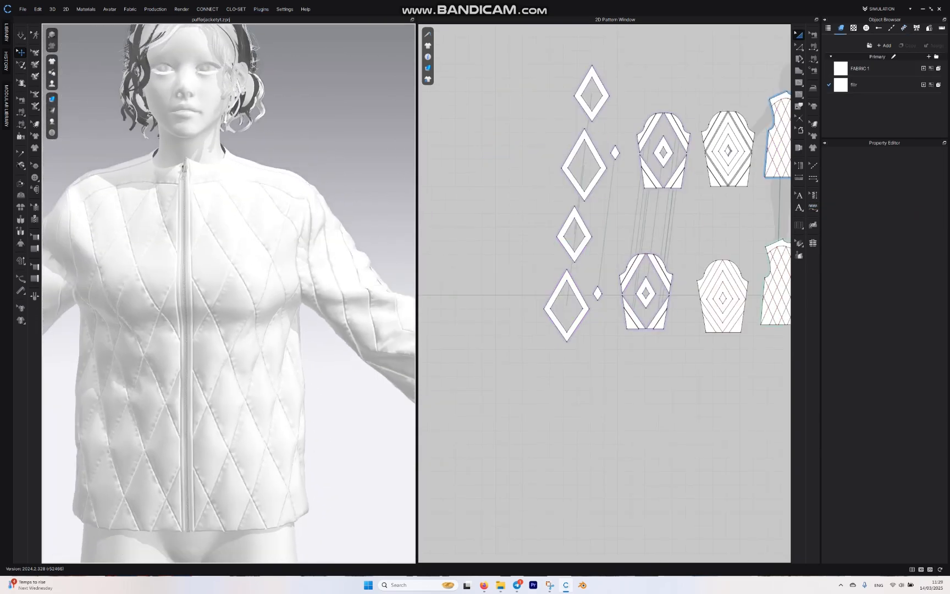
pyautogui.scroll(-2, 228, 293)
pyautogui.moveTo(219, 329); pyautogui.dragTo(228, 250, button='middle')
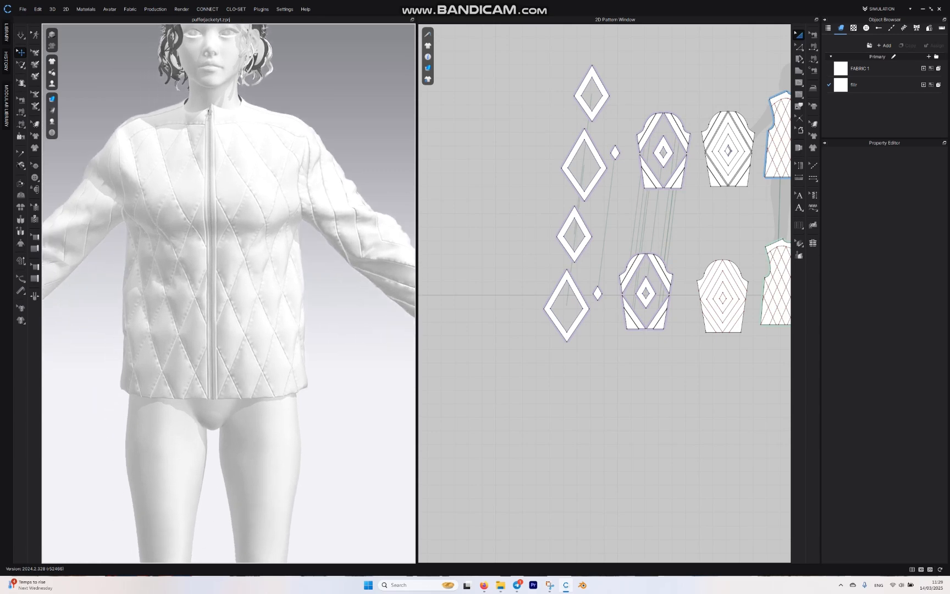
pyautogui.moveTo(228, 250); pyautogui.dragTo(170, 253, button='right')
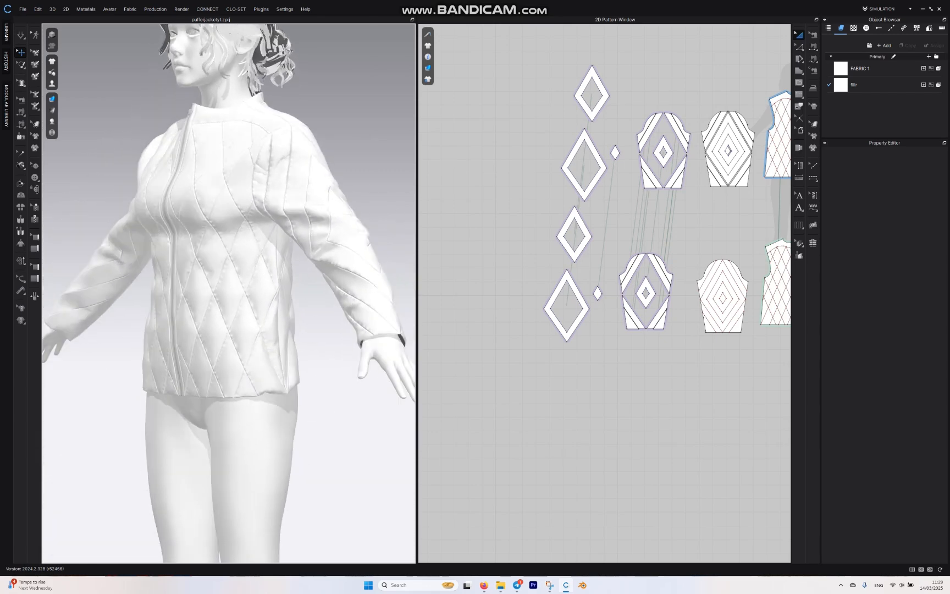
# Step: Draw a long, narrow horizontal rectangle above the outer front pieces' neckline as the collar pattern
pyautogui.moveTo(676, 242); pyautogui.dragTo(538, 325, button='middle')
pyautogui.click(798, 71)
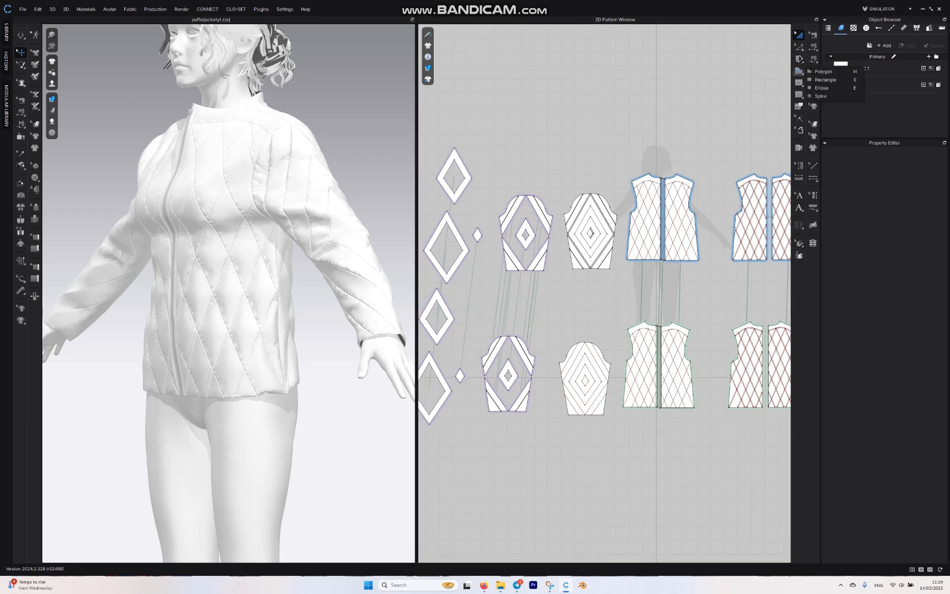
pyautogui.click(825, 80)
pyautogui.scroll(5, 650, 155)
pyautogui.moveTo(651, 155); pyautogui.dragTo(572, 122, button='middle')
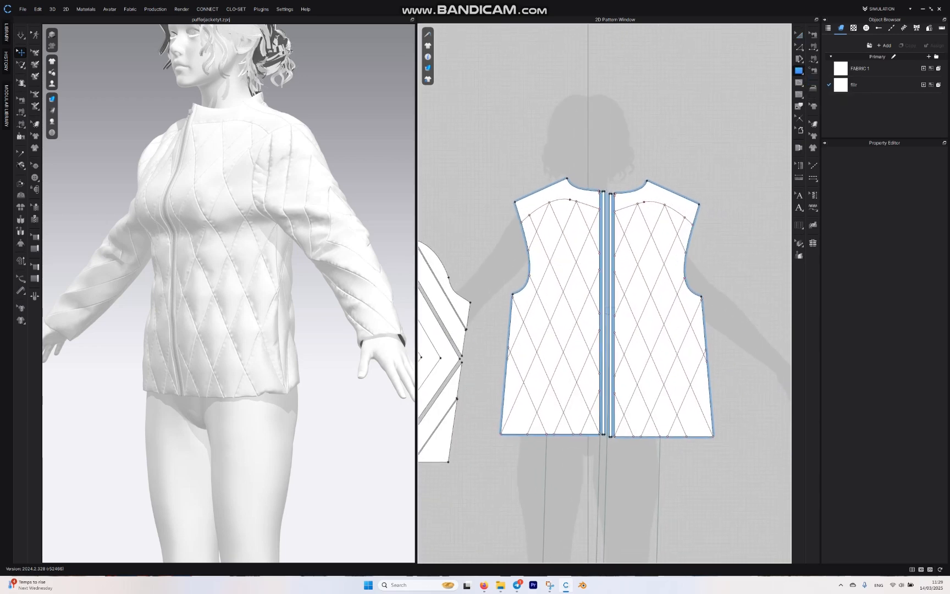
pyautogui.scroll(4, 659, 162)
pyautogui.moveTo(498, 131)
pyautogui.mouseDown()
pyautogui.moveTo(538, 151)
pyautogui.moveTo(647, 169)
pyautogui.moveTo(736, 162)
pyautogui.mouseUp()
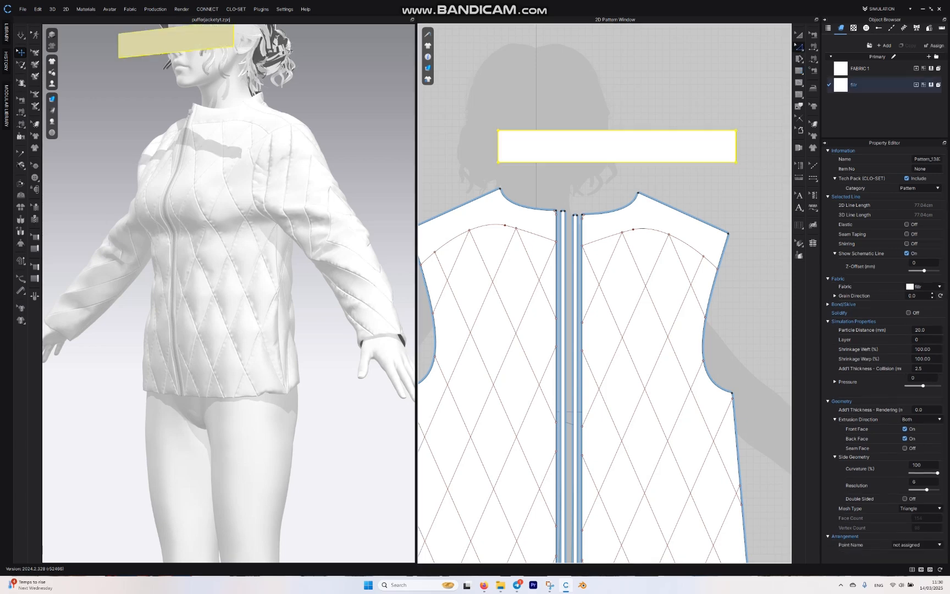
# Step: Round both upper corners of the collar rectangle with Smooth Curve
pyautogui.click(799, 47)
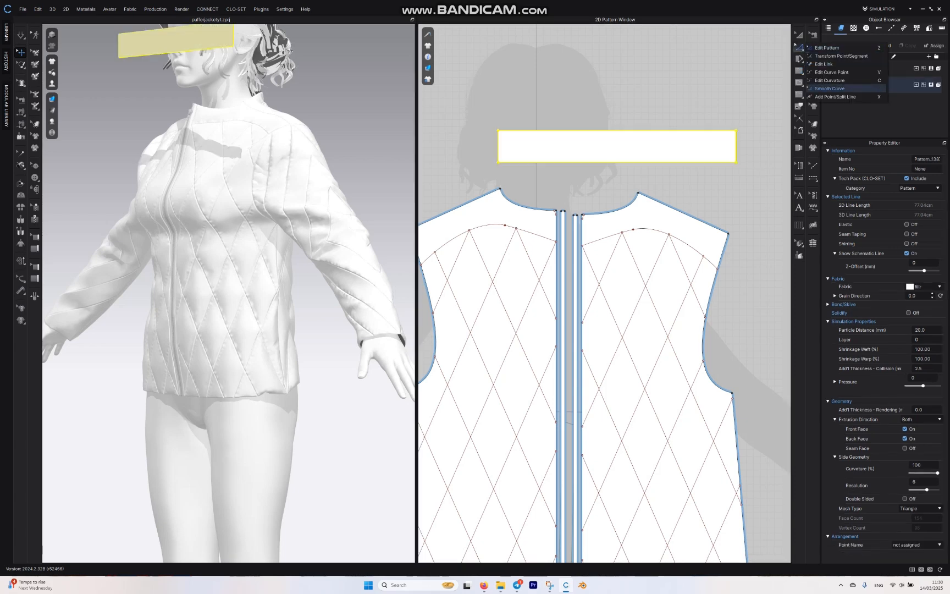
pyautogui.click(830, 88)
pyautogui.moveTo(735, 130); pyautogui.dragTo(736, 154)
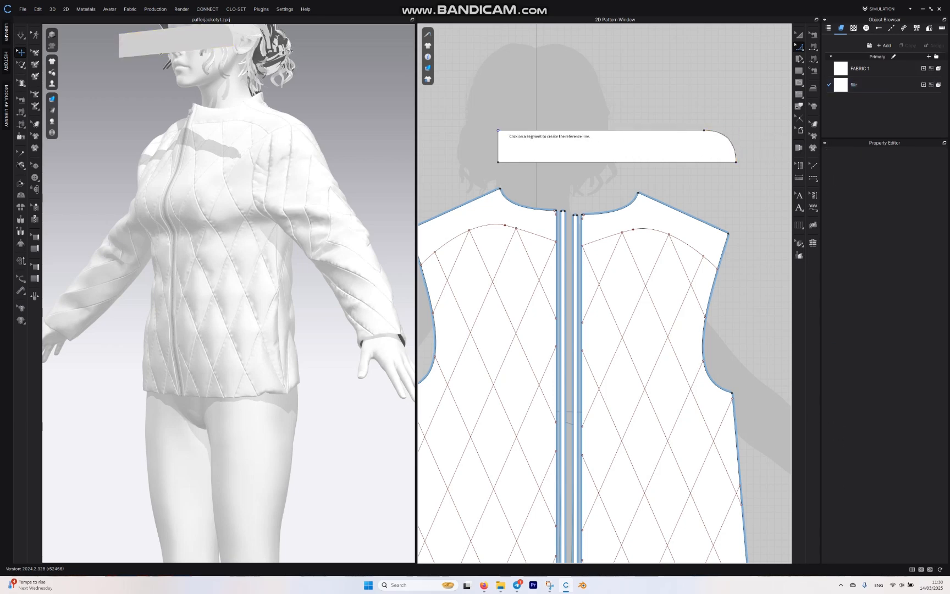
pyautogui.moveTo(498, 131); pyautogui.dragTo(498, 155)
# Step: Add a point at the middle of the collar's lower edge
pyautogui.click(798, 47)
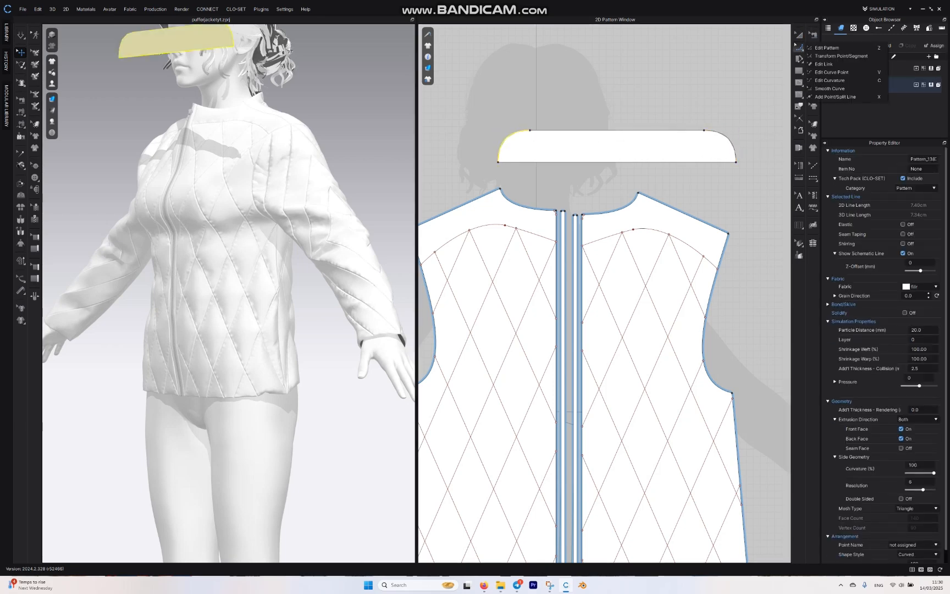
pyautogui.click(835, 97)
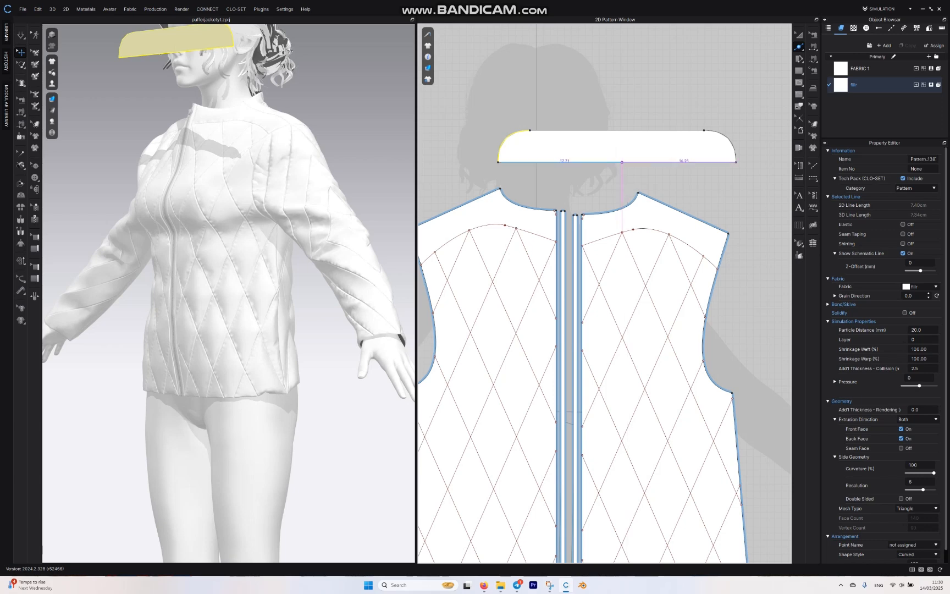
pyautogui.click(622, 162)
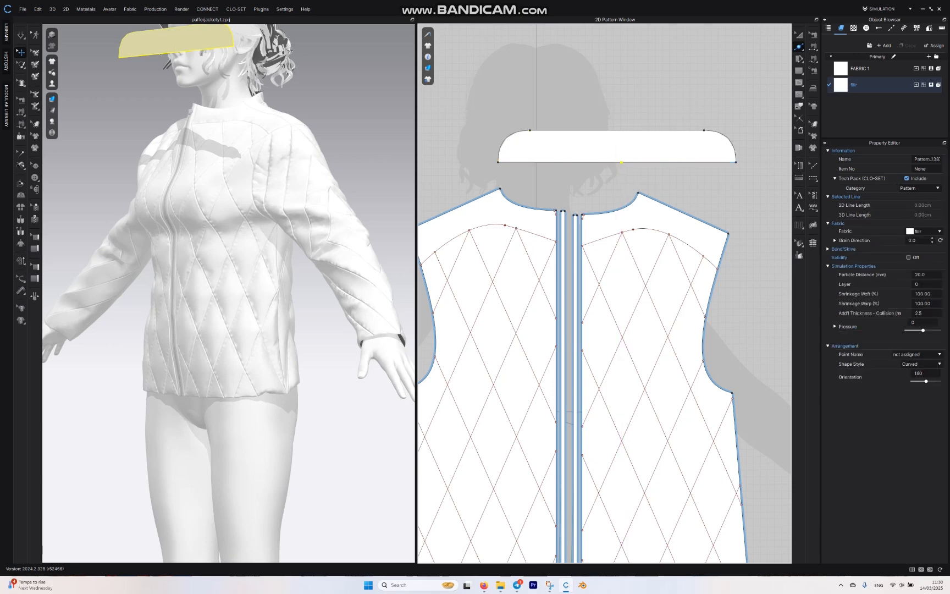
# Step: Sew the collar's lower edge, outward from its midpoint, to the necklines of both outer back pieces with Free Sewing
pyautogui.click(813, 58)
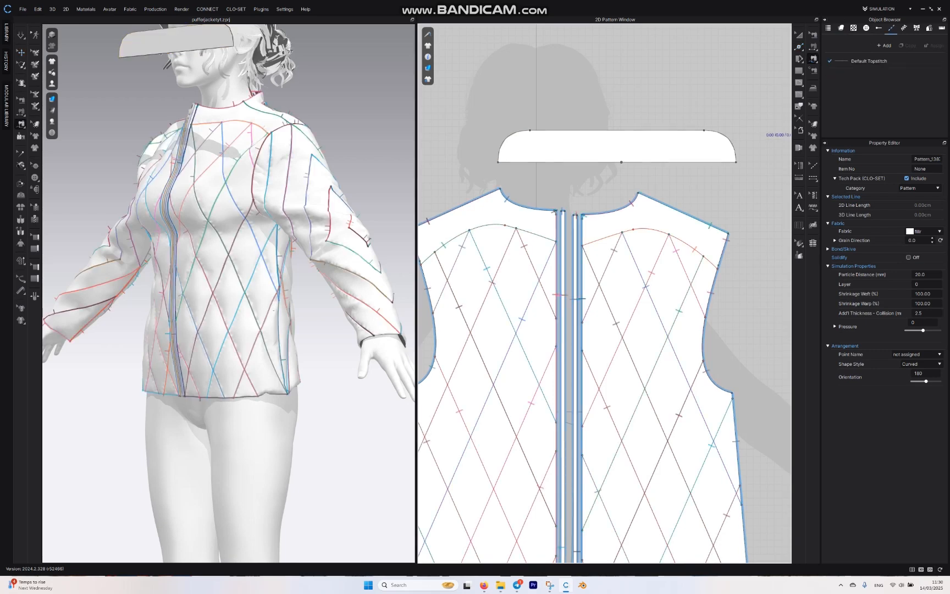
pyautogui.scroll(-4, 622, 92)
pyautogui.moveTo(635, 124); pyautogui.dragTo(595, 100, button='middle')
pyautogui.moveTo(659, 118); pyautogui.dragTo(571, 127, button='middle')
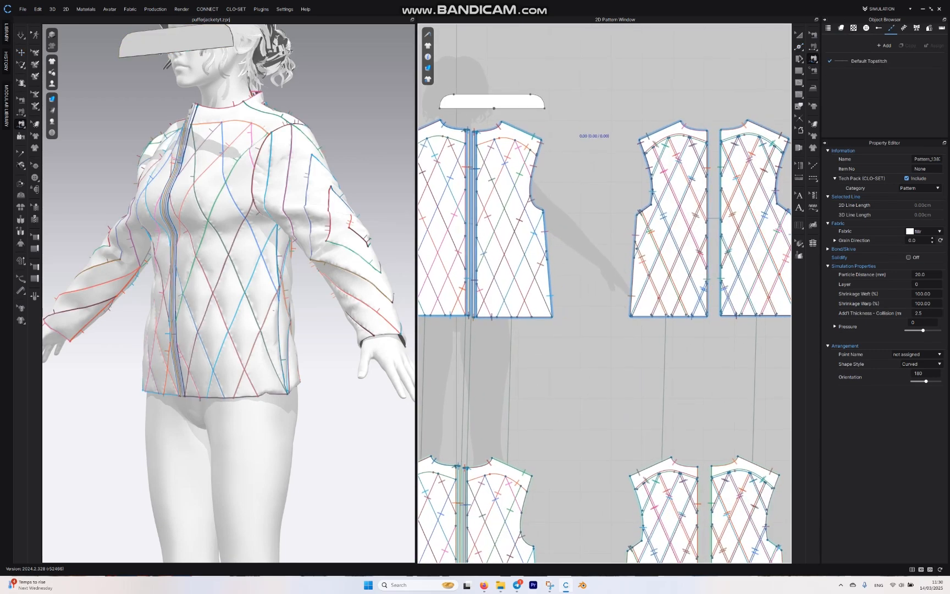
pyautogui.click(720, 130)
pyautogui.click(747, 121)
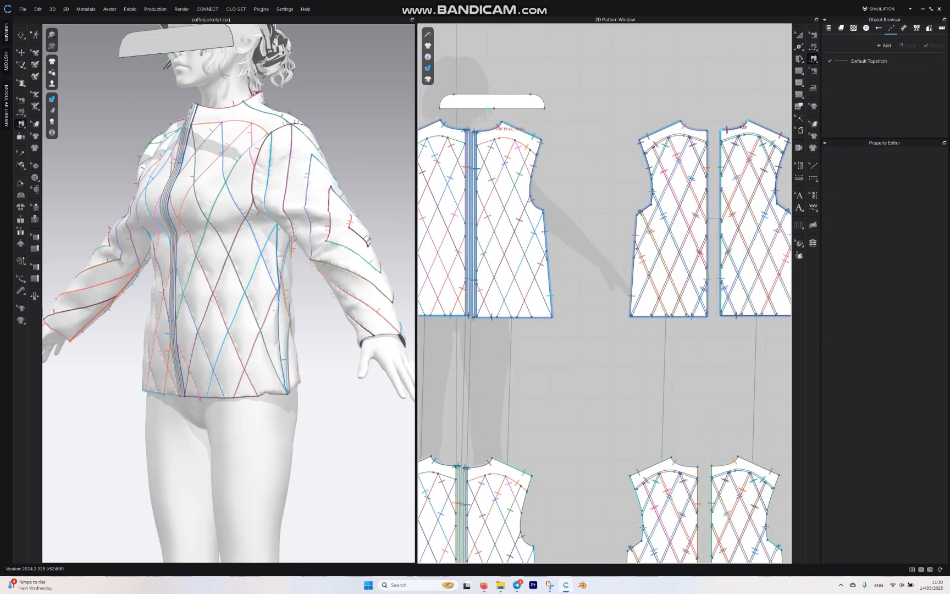
pyautogui.click(494, 109)
pyautogui.click(544, 108)
pyautogui.moveTo(781, 58); pyautogui.dragTo(769, 72, button='middle')
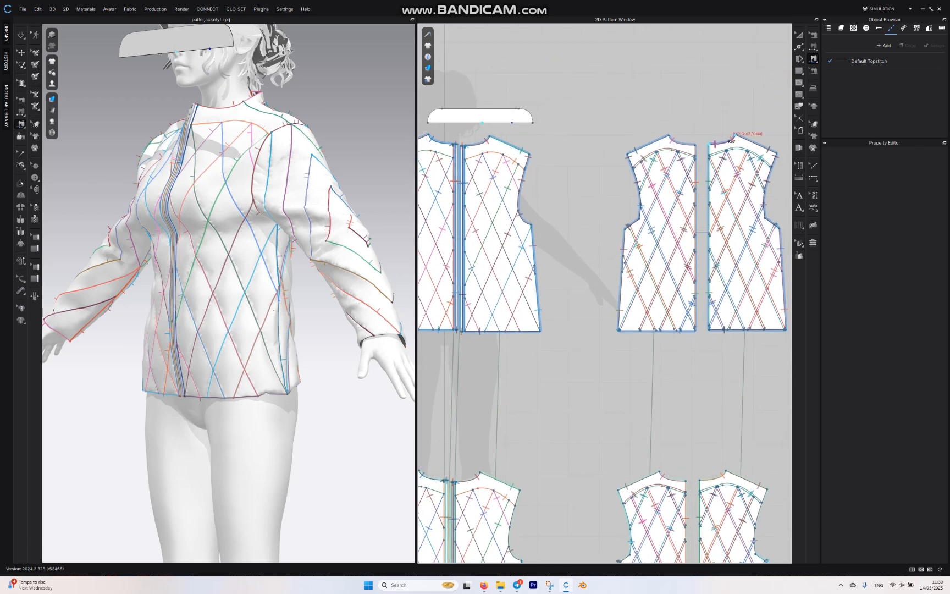
pyautogui.click(734, 136)
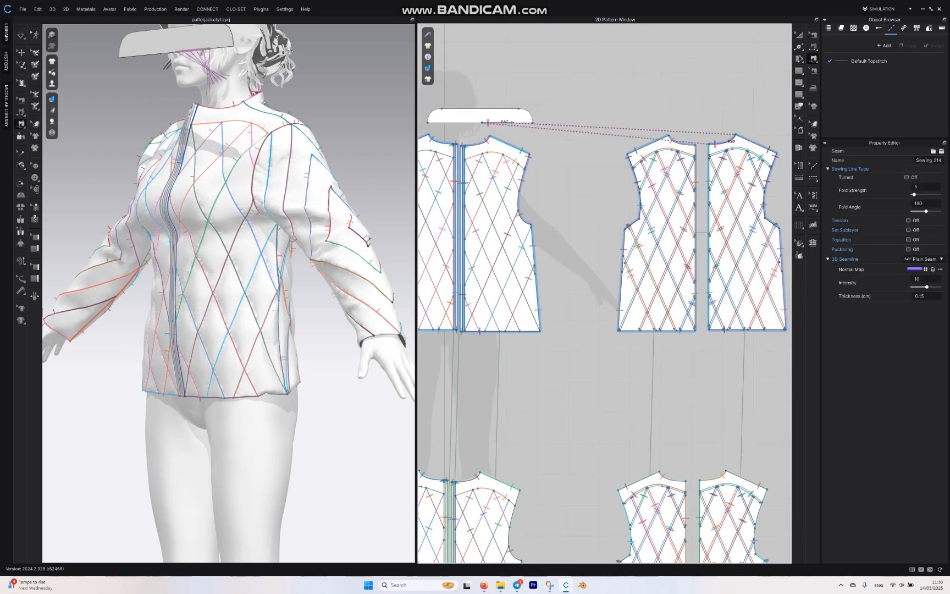
pyautogui.click(668, 135)
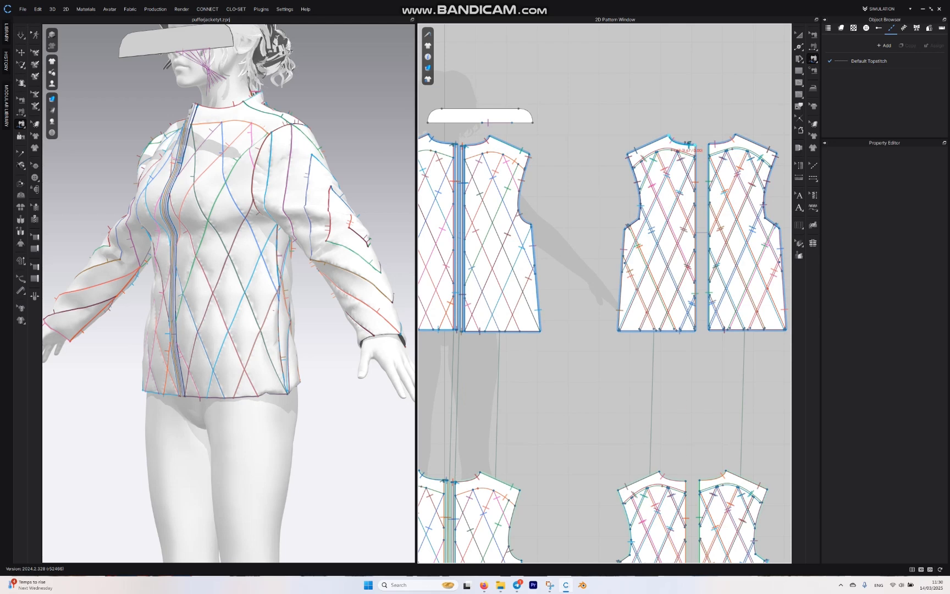
pyautogui.click(488, 122)
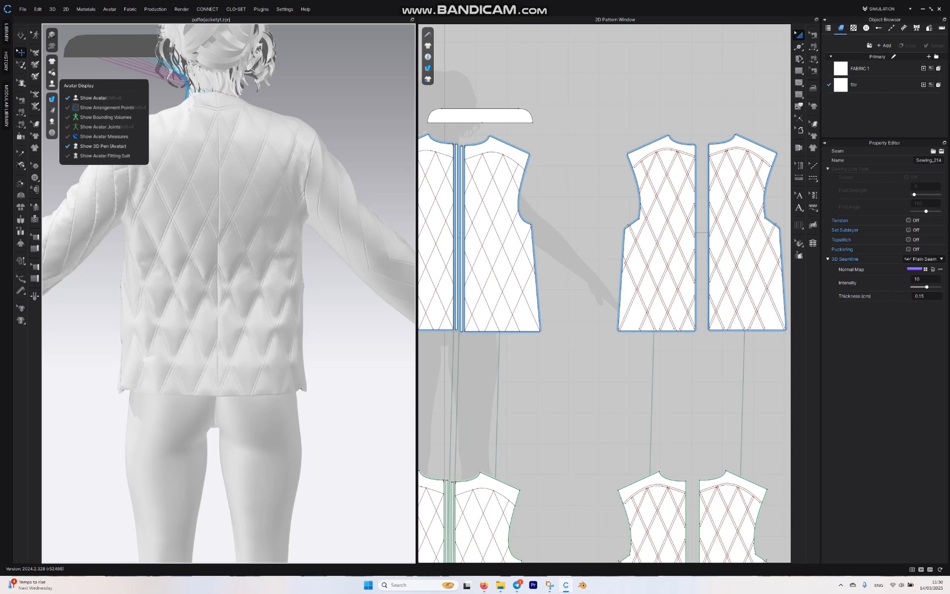
# Step: Place the collar at the avatar's back neck arrangement point and simulate the jacket
pyautogui.click(104, 108)
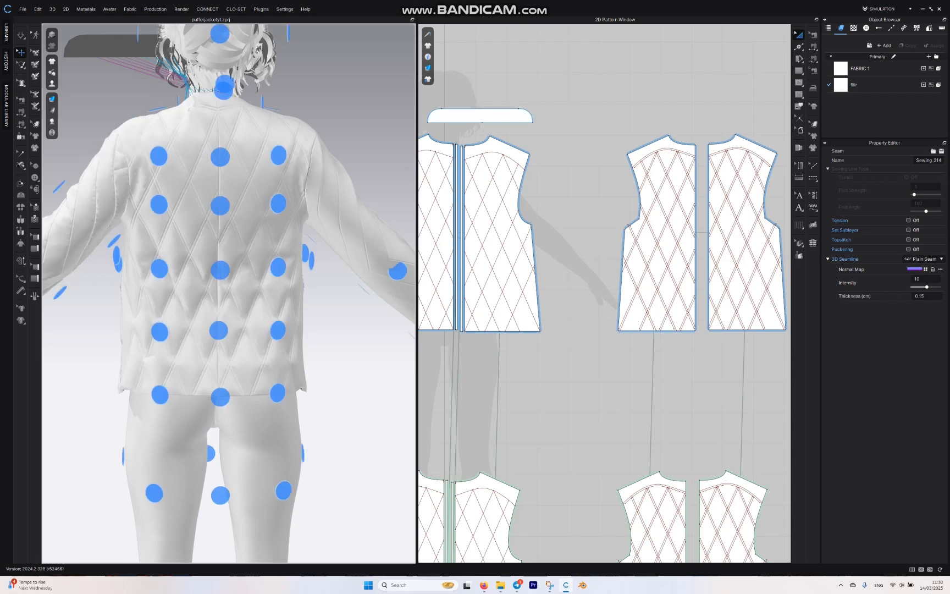
pyautogui.click(483, 116)
pyautogui.click(224, 86)
pyautogui.moveTo(226, 88); pyautogui.dragTo(313, 118, button='right')
pyautogui.press('space')
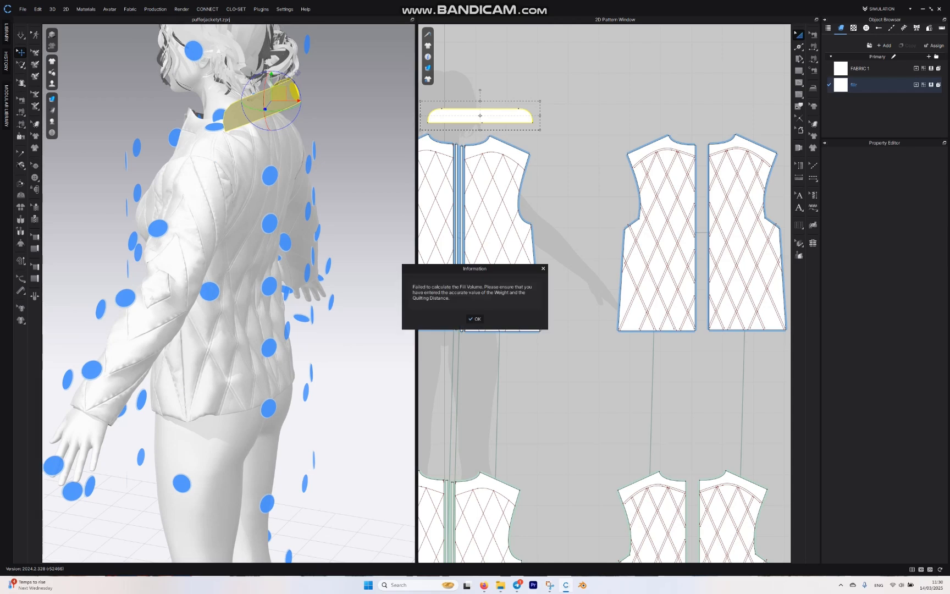
pyautogui.click(475, 318)
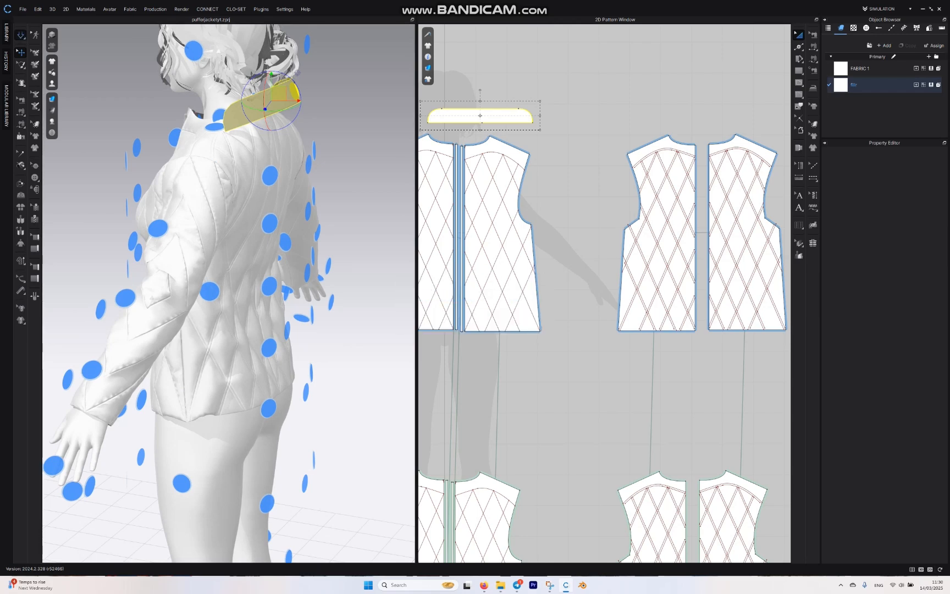
# Step: Sew the outer ends of the collar's lower edge to the front necklines with Free Sewing, and simulate the jacket
pyautogui.moveTo(220, 231); pyautogui.dragTo(340, 234, button='right')
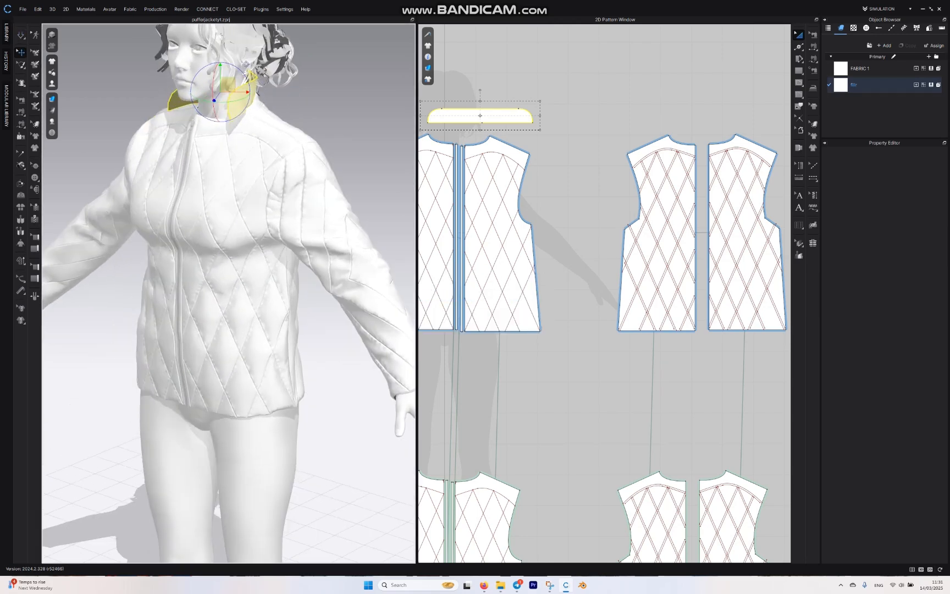
pyautogui.moveTo(275, 231); pyautogui.dragTo(306, 316, button='middle')
pyautogui.scroll(3, 259, 275)
pyautogui.click(812, 59)
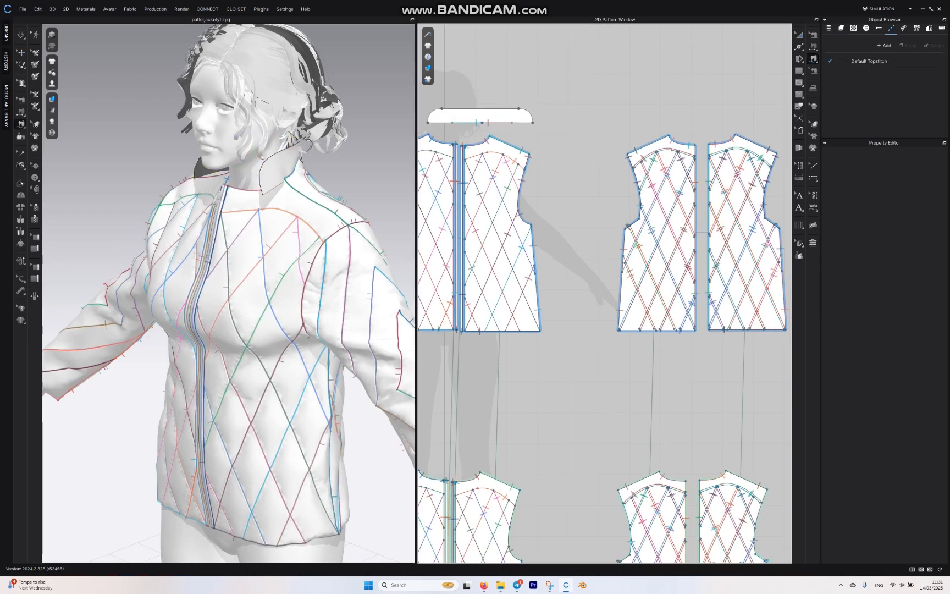
pyautogui.click(813, 47)
pyautogui.moveTo(578, 385); pyautogui.dragTo(660, 379, button='middle')
pyautogui.click(812, 59)
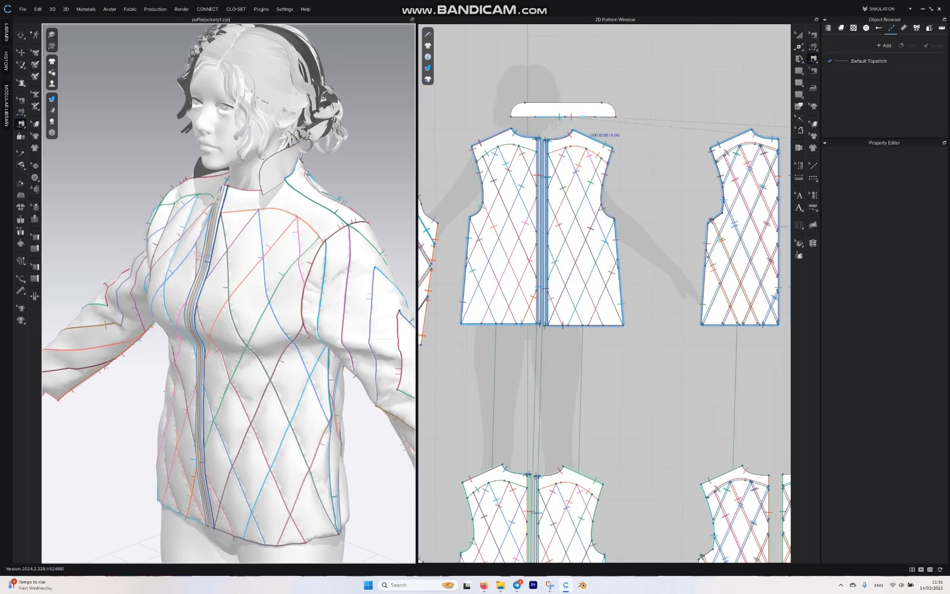
pyautogui.click(510, 117)
pyautogui.click(535, 116)
pyautogui.click(548, 139)
pyautogui.click(571, 131)
pyautogui.press('space')
pyautogui.click(475, 318)
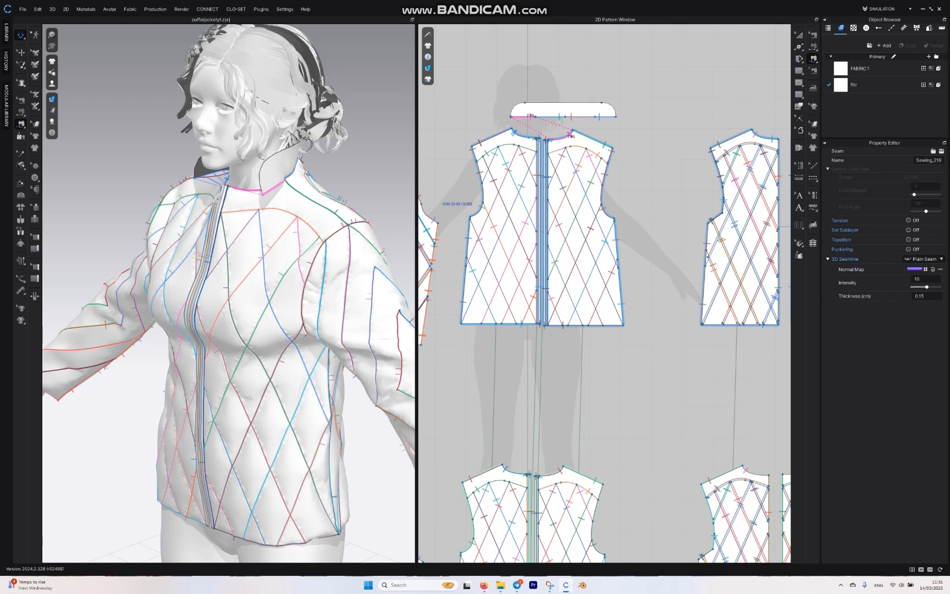
# Step: Apply the filler tool to the collar, place its duplicated layer above the original, and simulate the jacket
pyautogui.press('a')
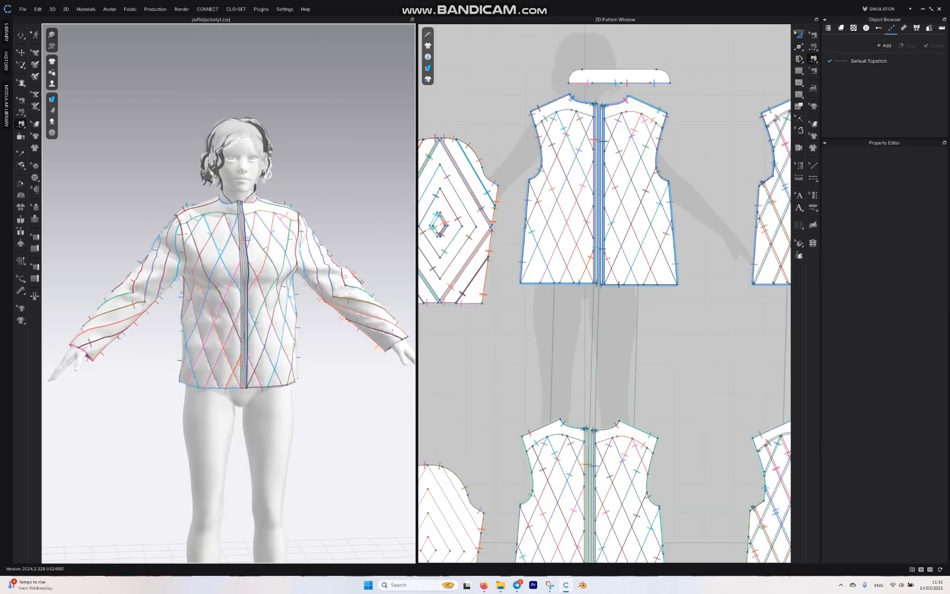
pyautogui.click(653, 82)
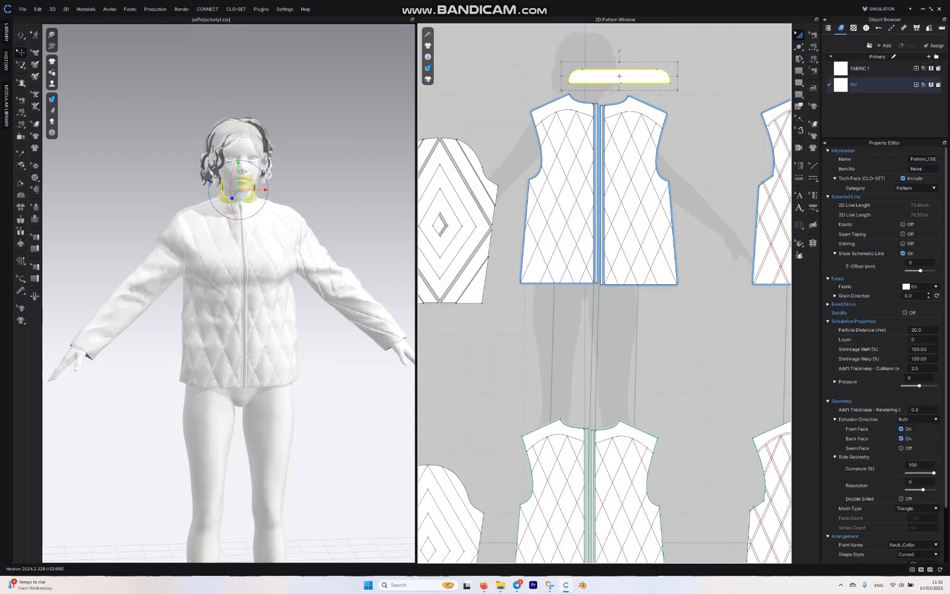
pyautogui.rightClick(632, 78)
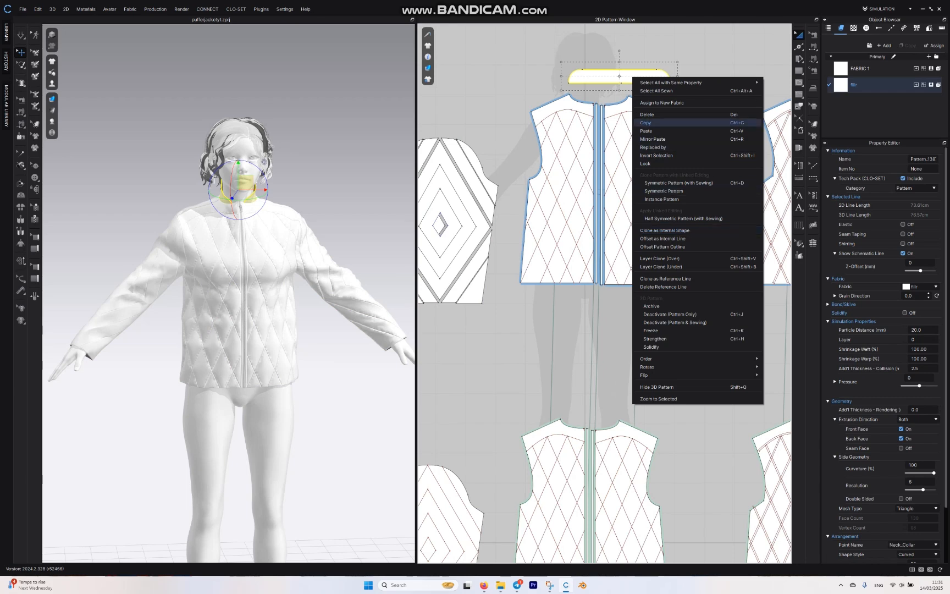
pyautogui.click(813, 242)
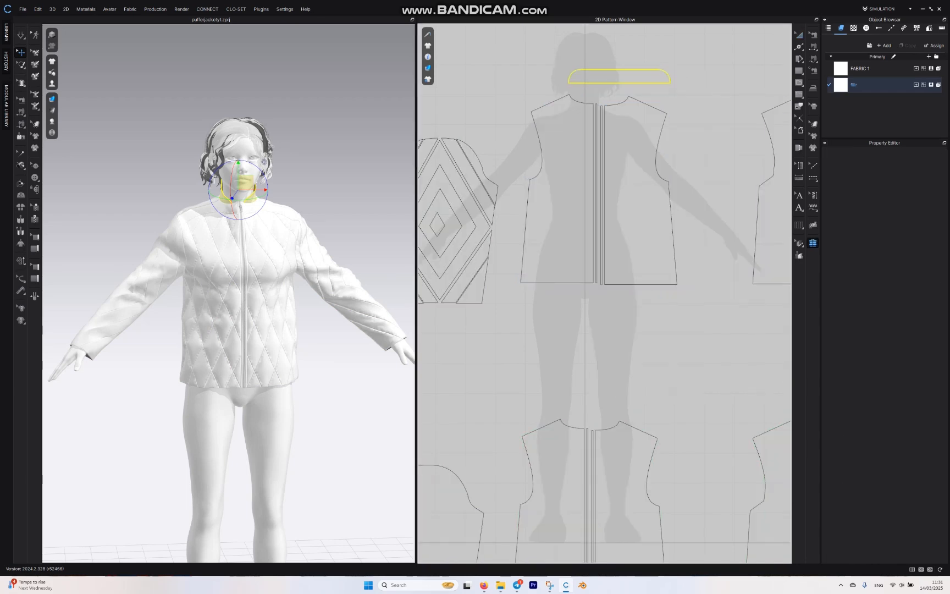
pyautogui.click(622, 77)
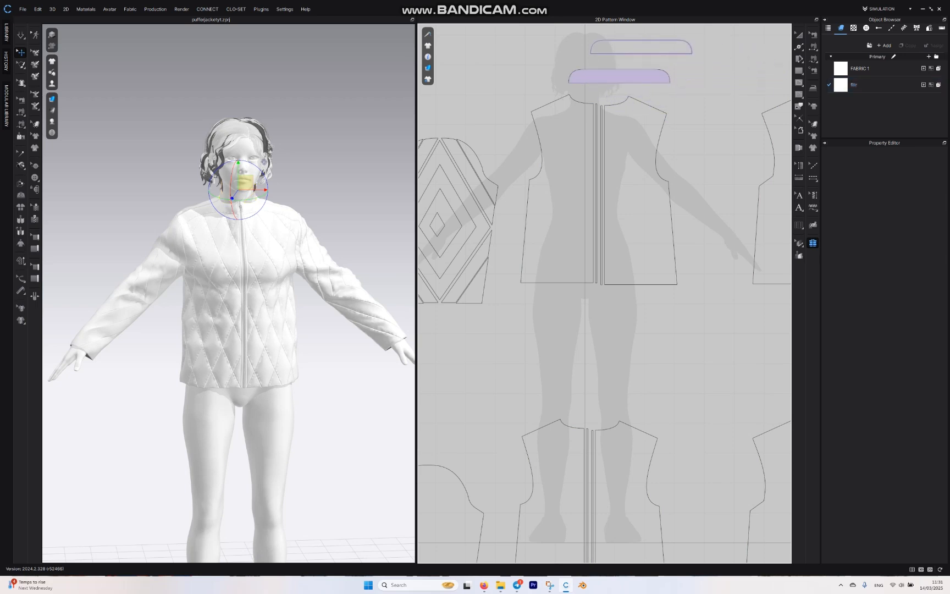
pyautogui.click(643, 48)
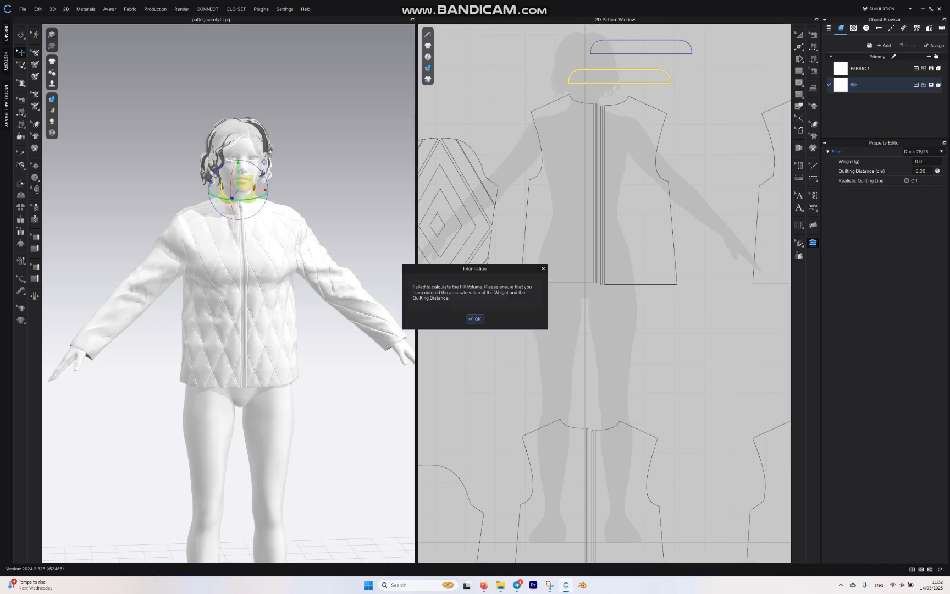
pyautogui.click(476, 318)
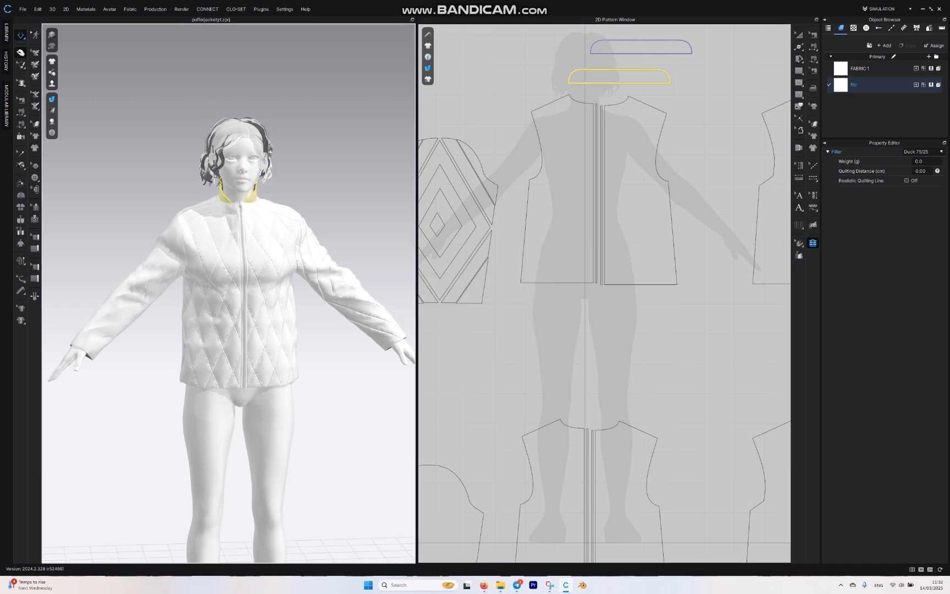
# Step: Examine the padded collar, the neckline and the quilted jacket front on the avatar up close and from the front
pyautogui.scroll(1, 229, 292)
pyautogui.scroll(4, 228, 293)
pyautogui.moveTo(228, 264); pyautogui.dragTo(199, 376, button='middle')
pyautogui.scroll(3, 229, 293)
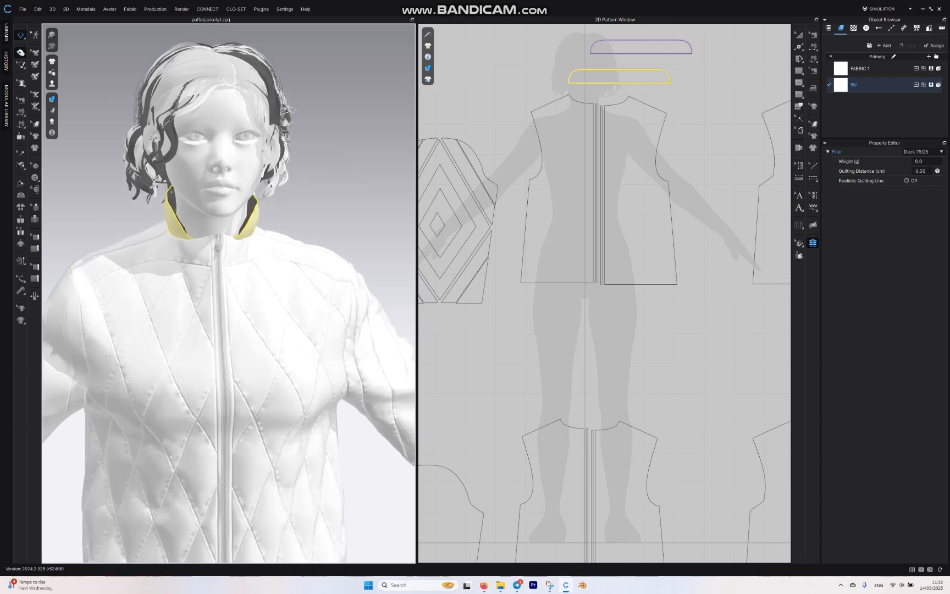
pyautogui.moveTo(199, 330)
pyautogui.mouseDown(button='right')
pyautogui.moveTo(330, 330)
pyautogui.moveTo(203, 330)
pyautogui.mouseUp(button='right')
pyautogui.scroll(-3, 229, 293)
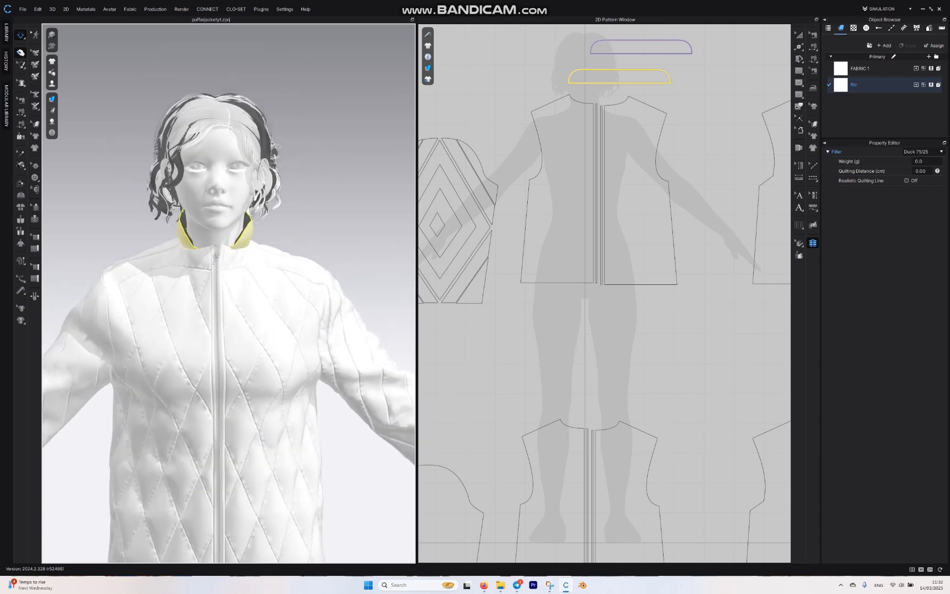
pyautogui.moveTo(228, 385); pyautogui.dragTo(215, 225, button='middle')
pyautogui.press('8')
pyautogui.press('2')
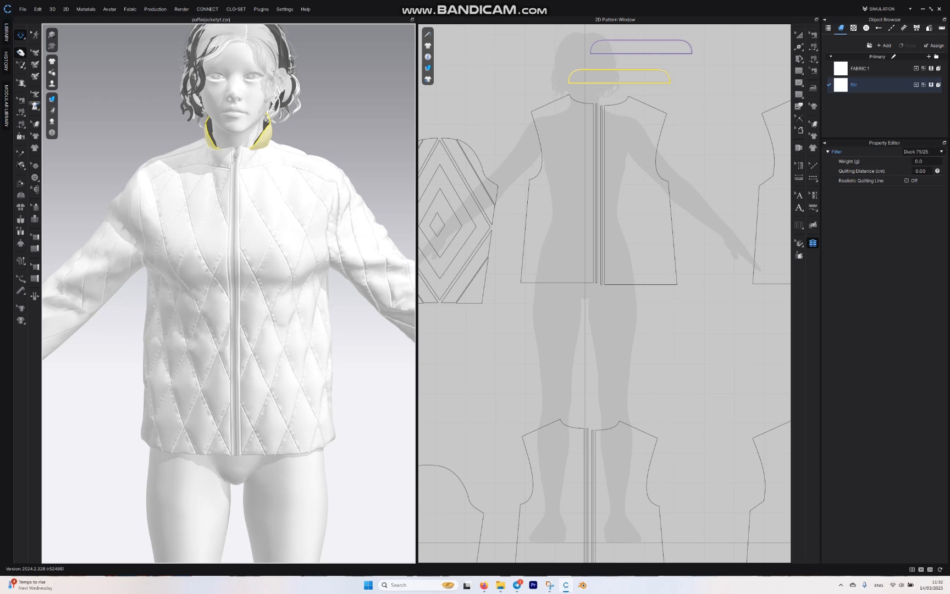
# Step: Open the library's Fabric folder and browse the V2 woven fabric presets, previewing candidates for the jacket
pyautogui.click(6, 31)
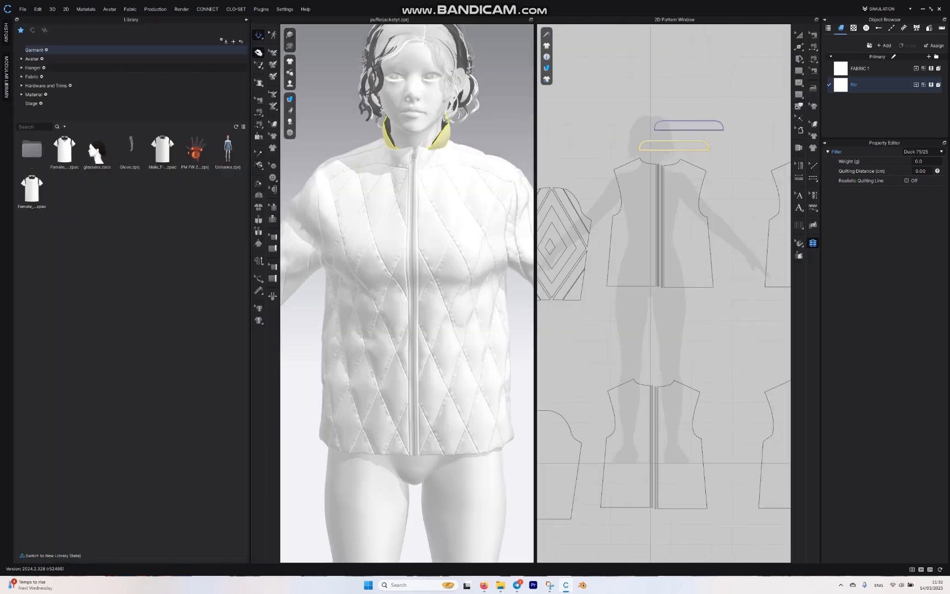
pyautogui.doubleClick(32, 76)
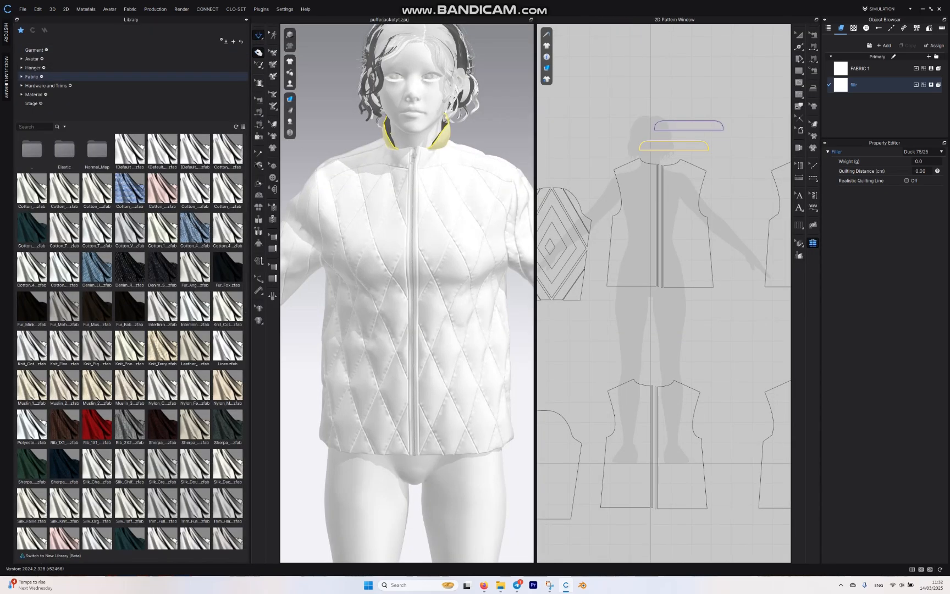
pyautogui.scroll(-10, 130, 341)
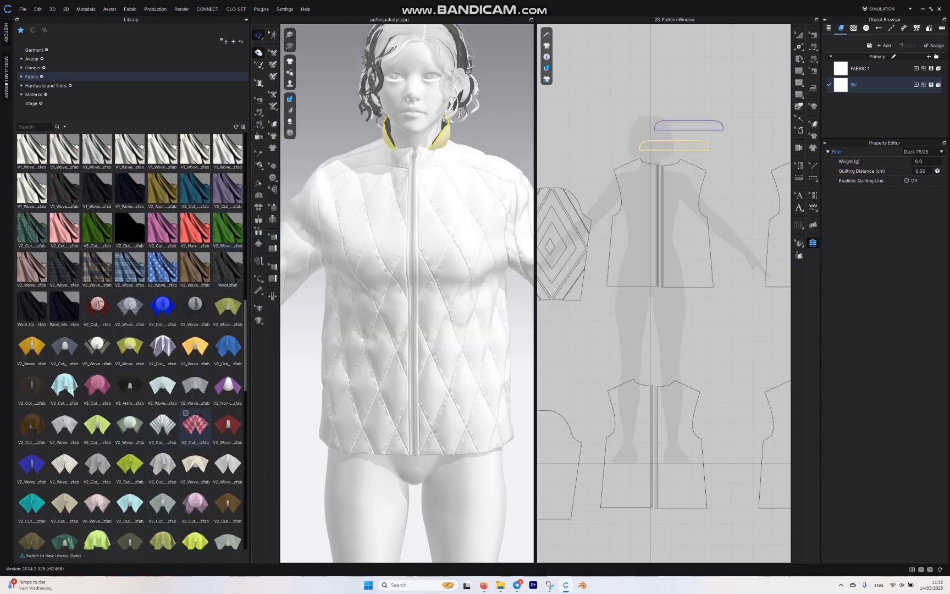
pyautogui.moveTo(195, 463)
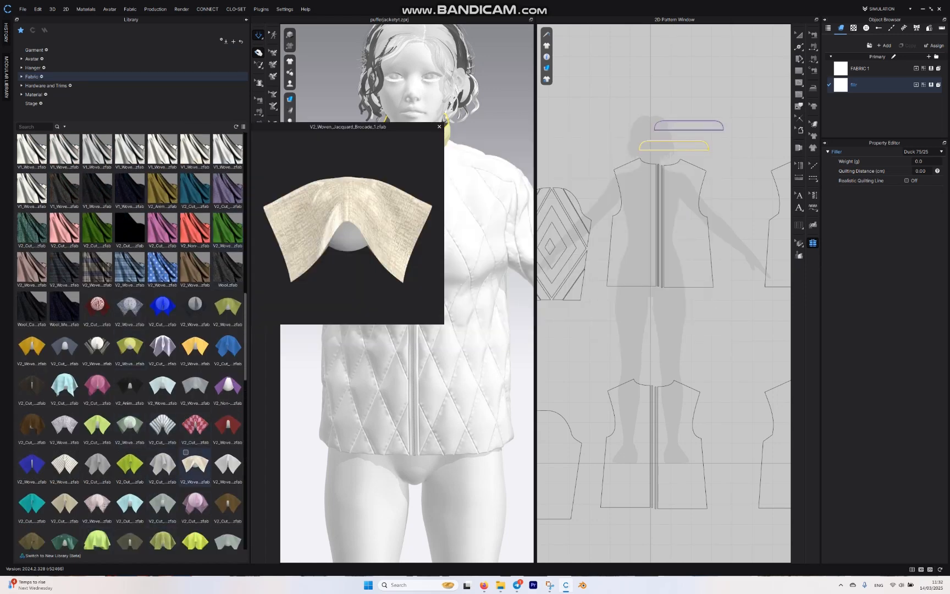
pyautogui.moveTo(96, 501)
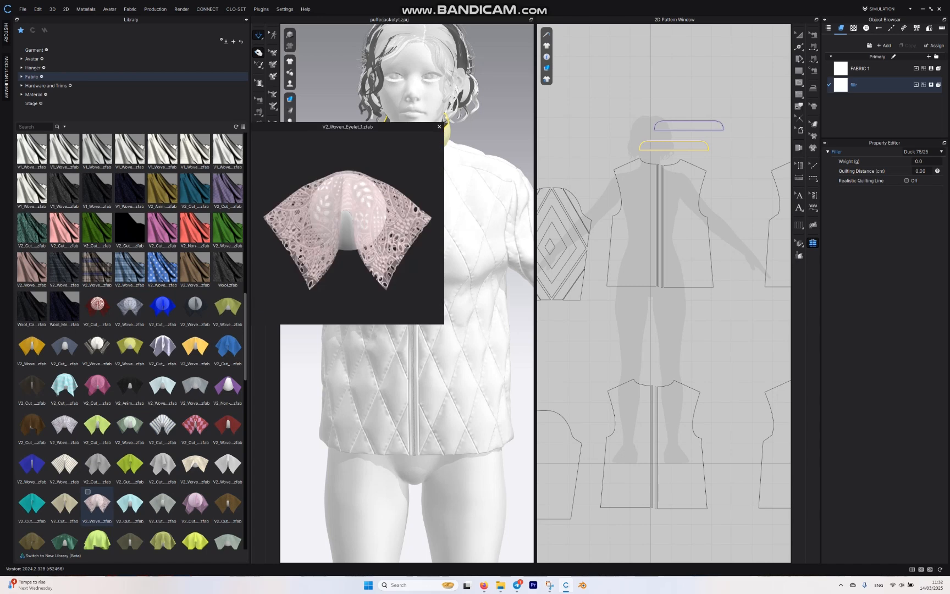